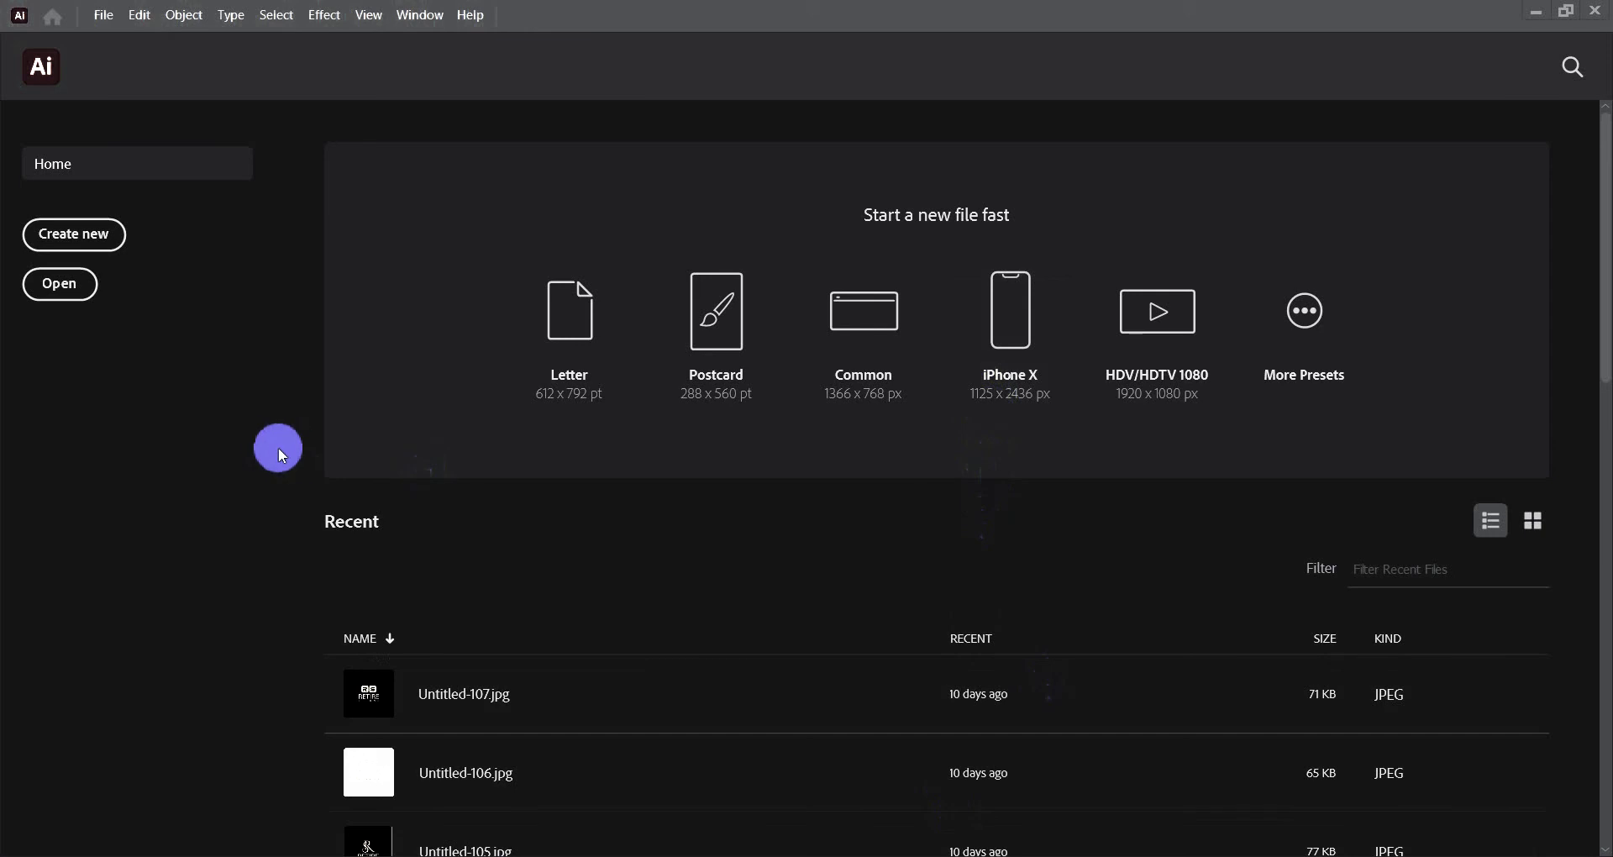
Create a new document from the [Custom] 4500 × 5400 px preset in RGB colour mode.
click(102, 17)
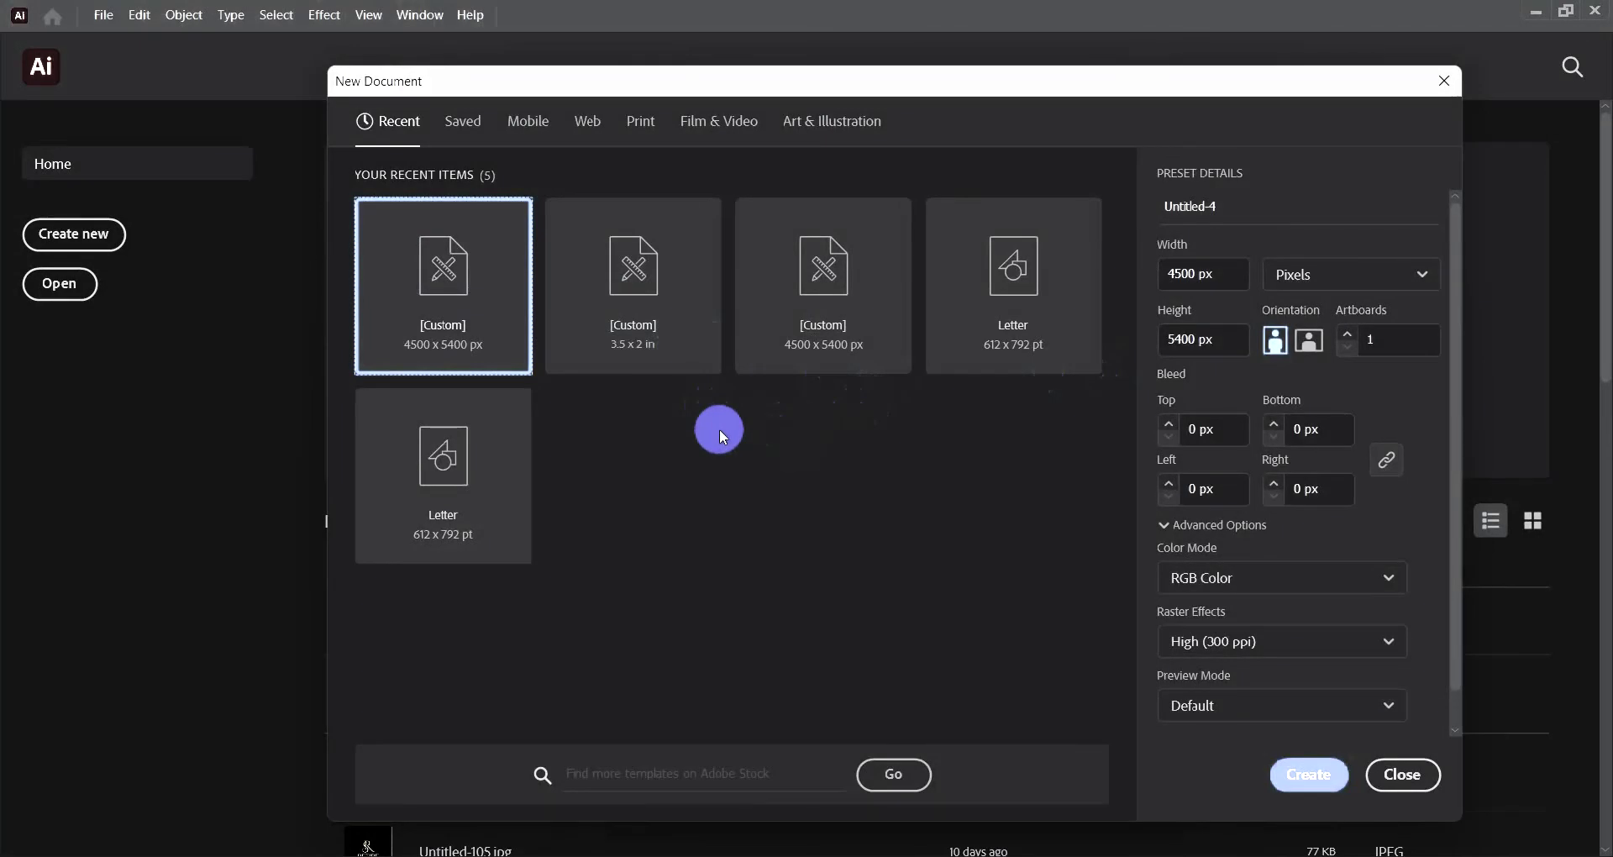
click(608, 310)
click(466, 318)
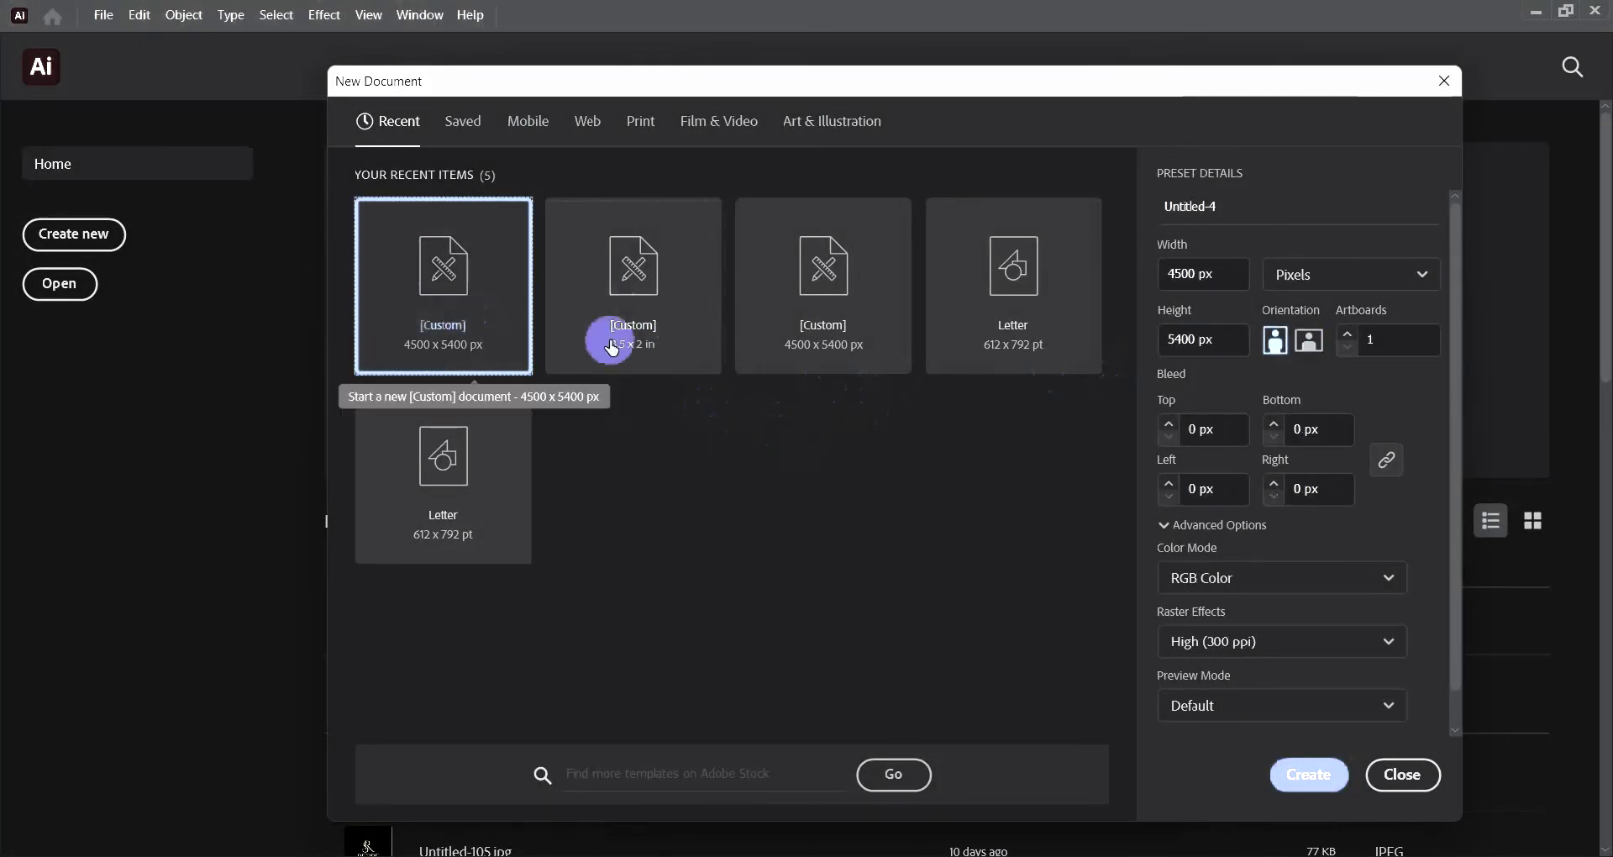
click(1273, 579)
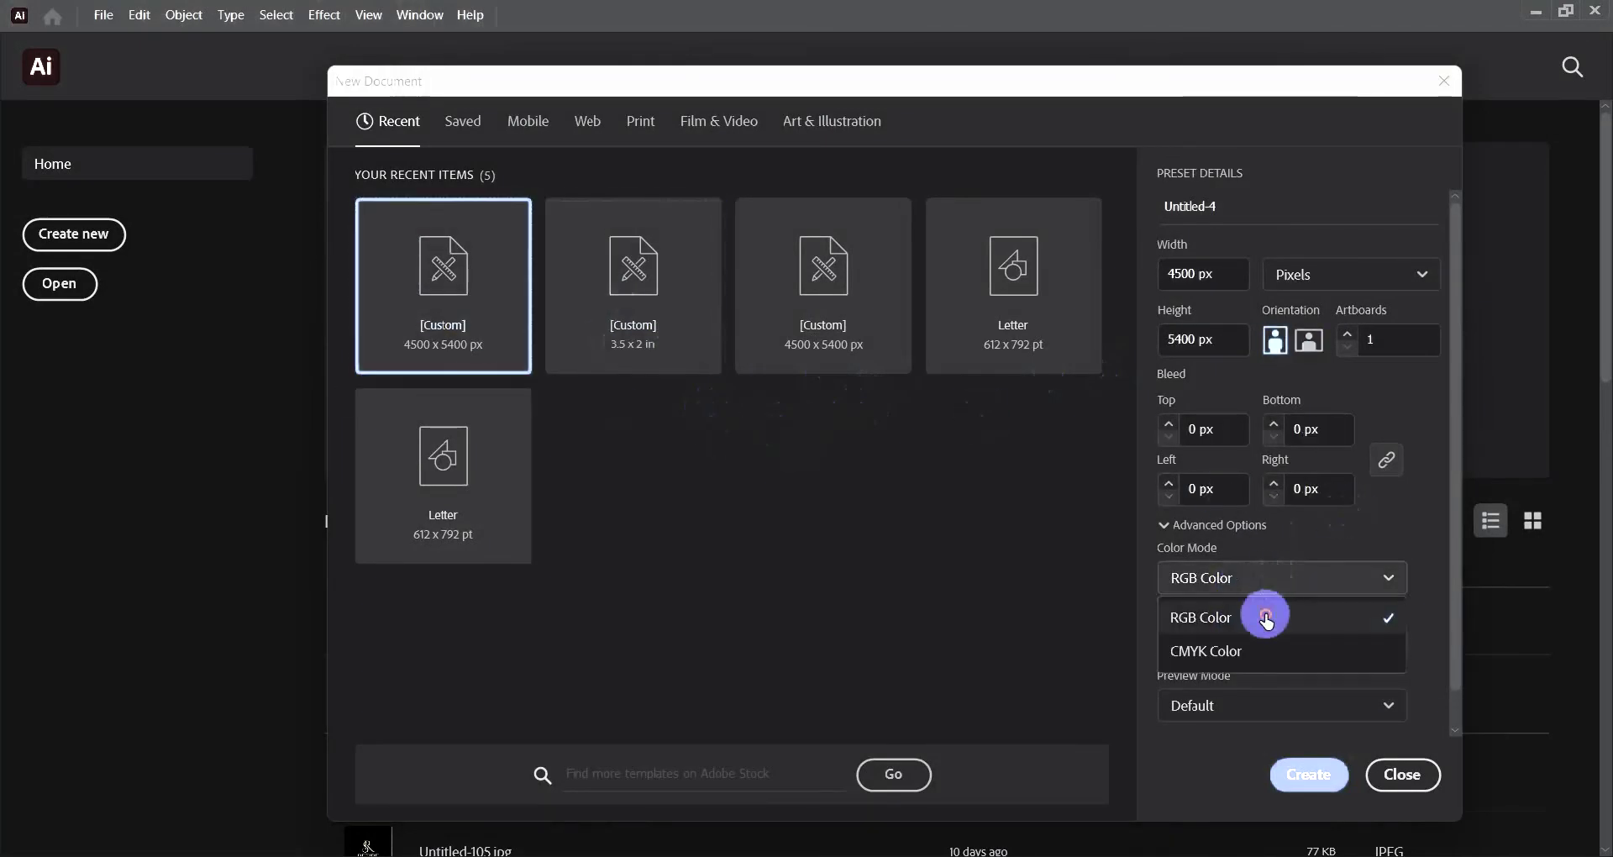
click(1267, 618)
click(1309, 774)
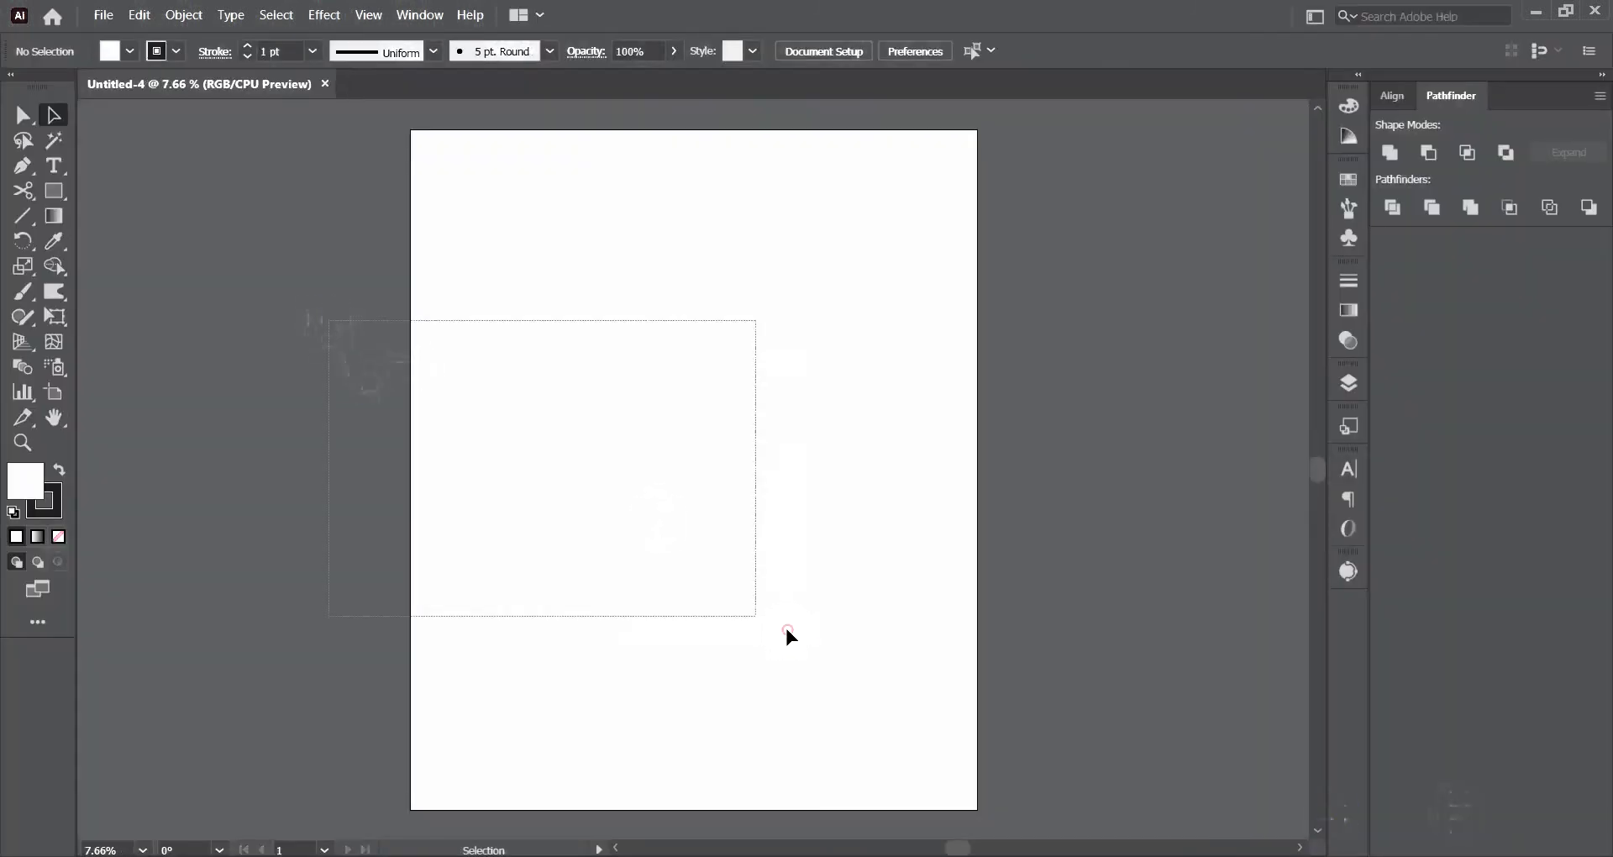
Check the logo notes in Notepad, then return to the Illustrator canvas.
scroll(648, 422, up, 1)
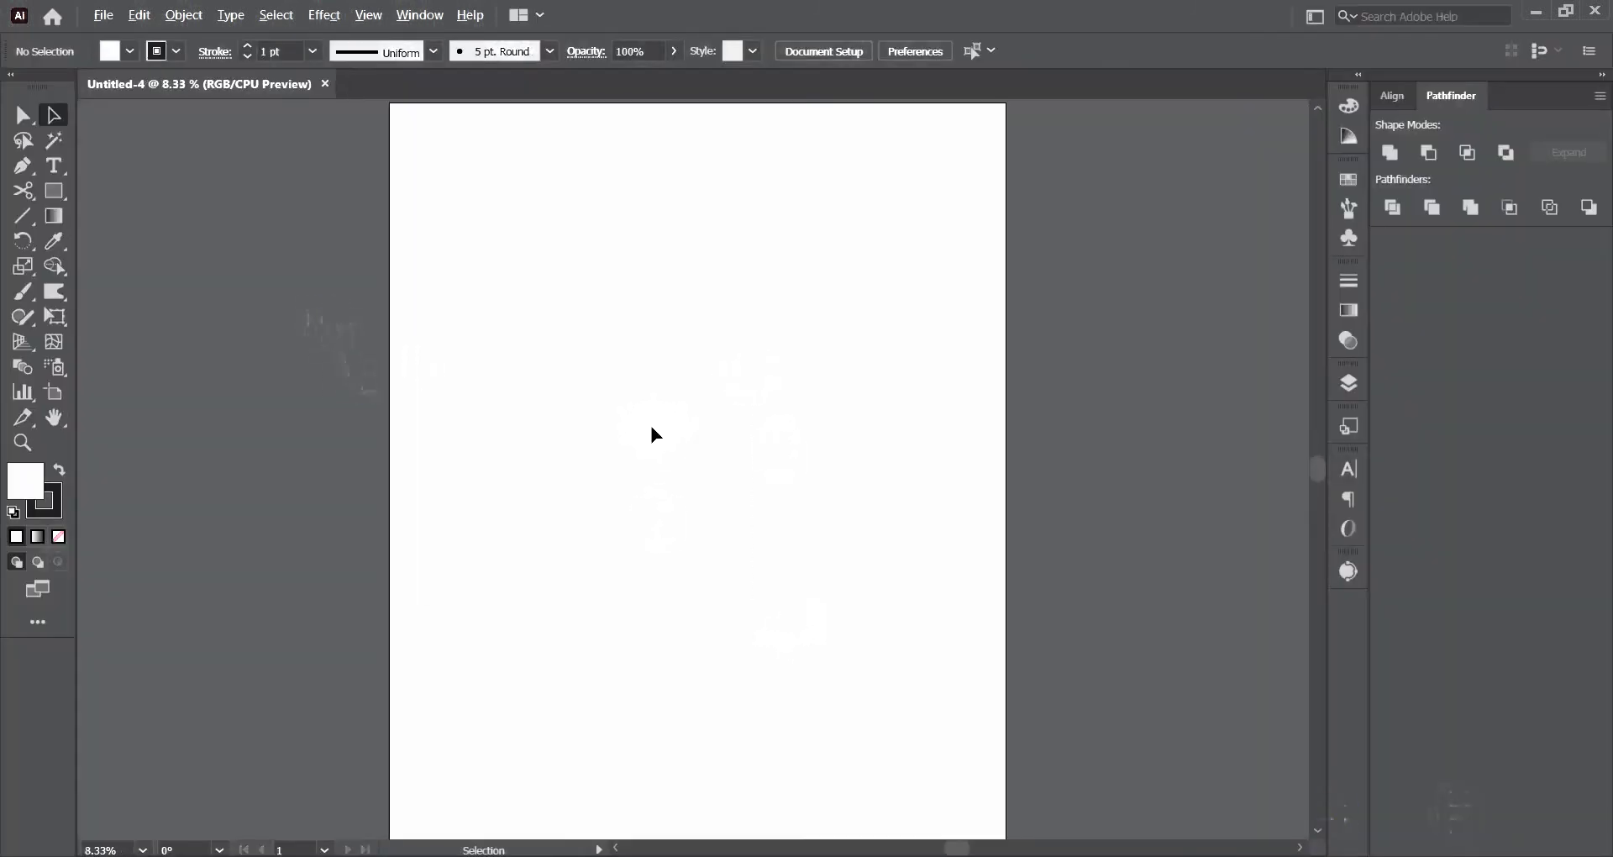
scroll(649, 422, down, 2)
scroll(630, 411, up, 1)
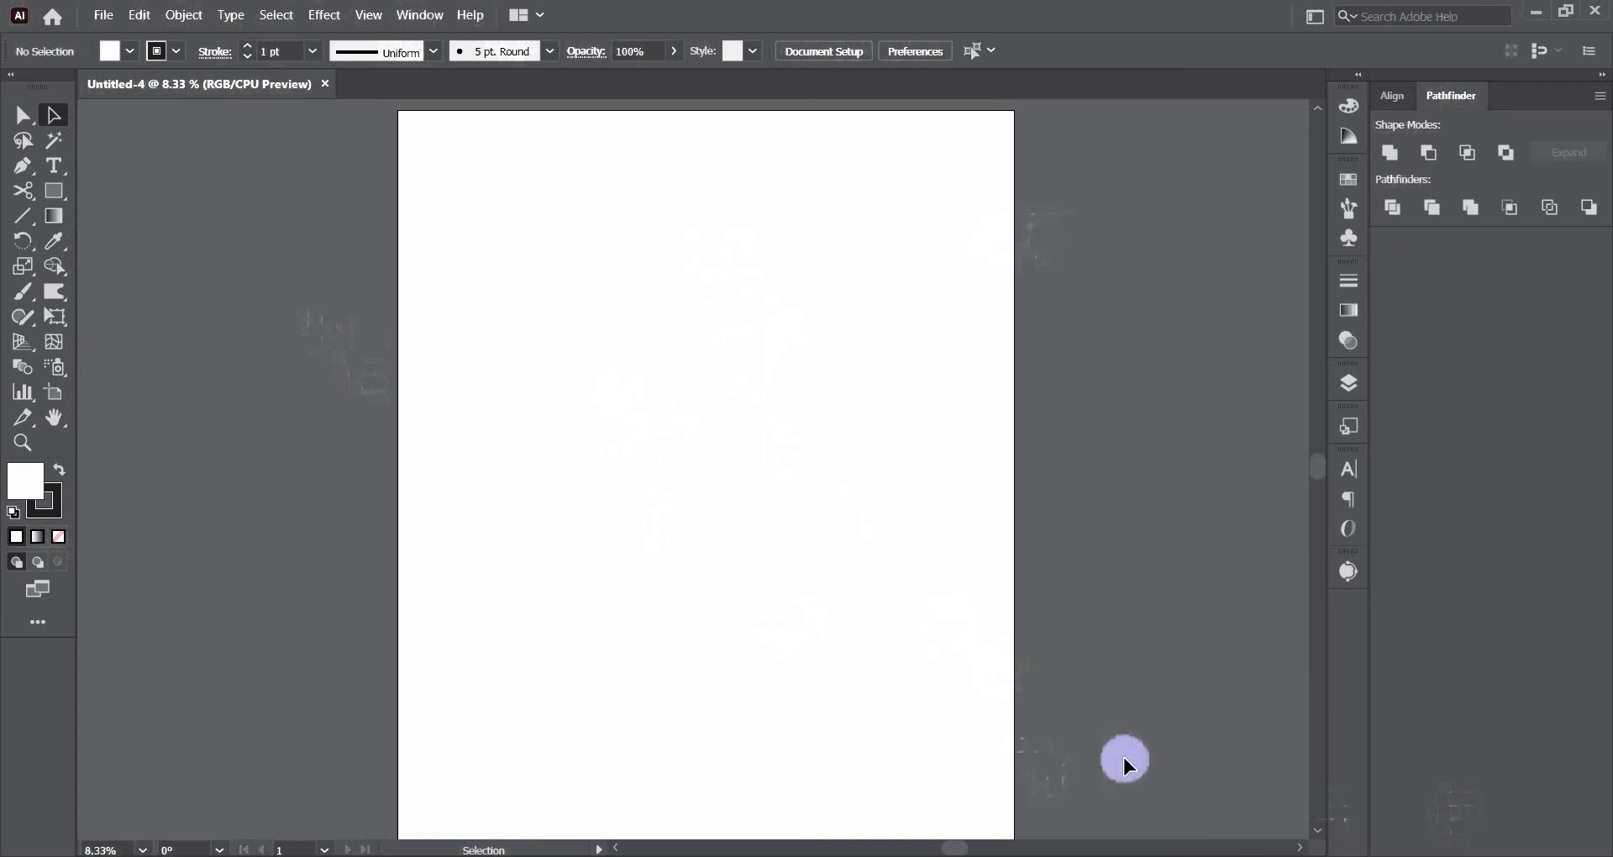
key(alt+Tab)
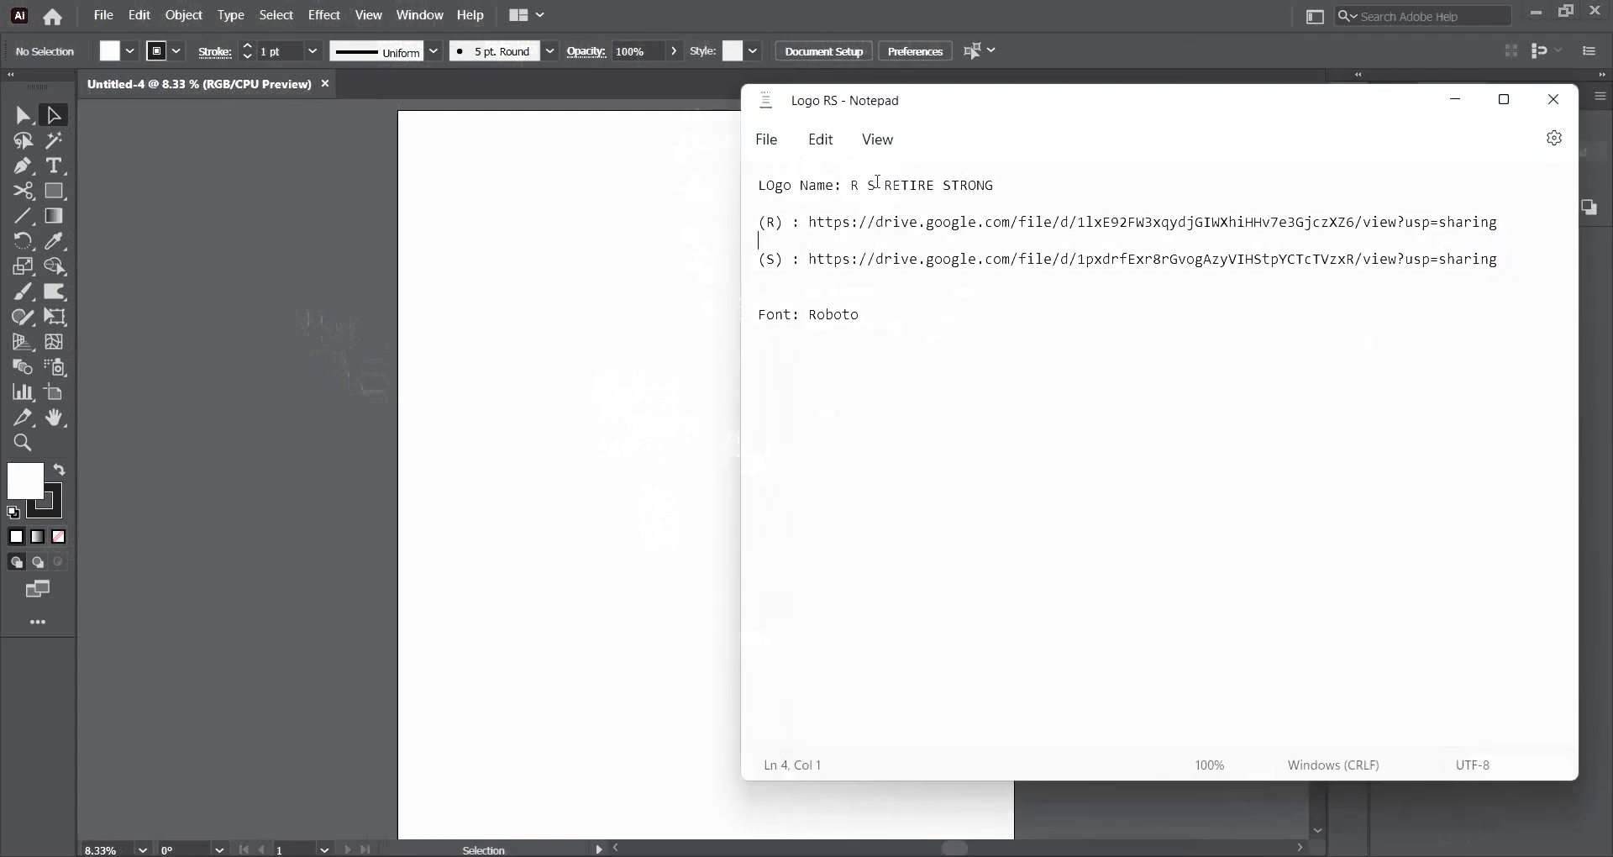
click(885, 185)
click(1065, 175)
click(1457, 99)
Add the RETIRE STRONG text, scale it up and nudge it lower on the artboard.
click(63, 168)
click(125, 163)
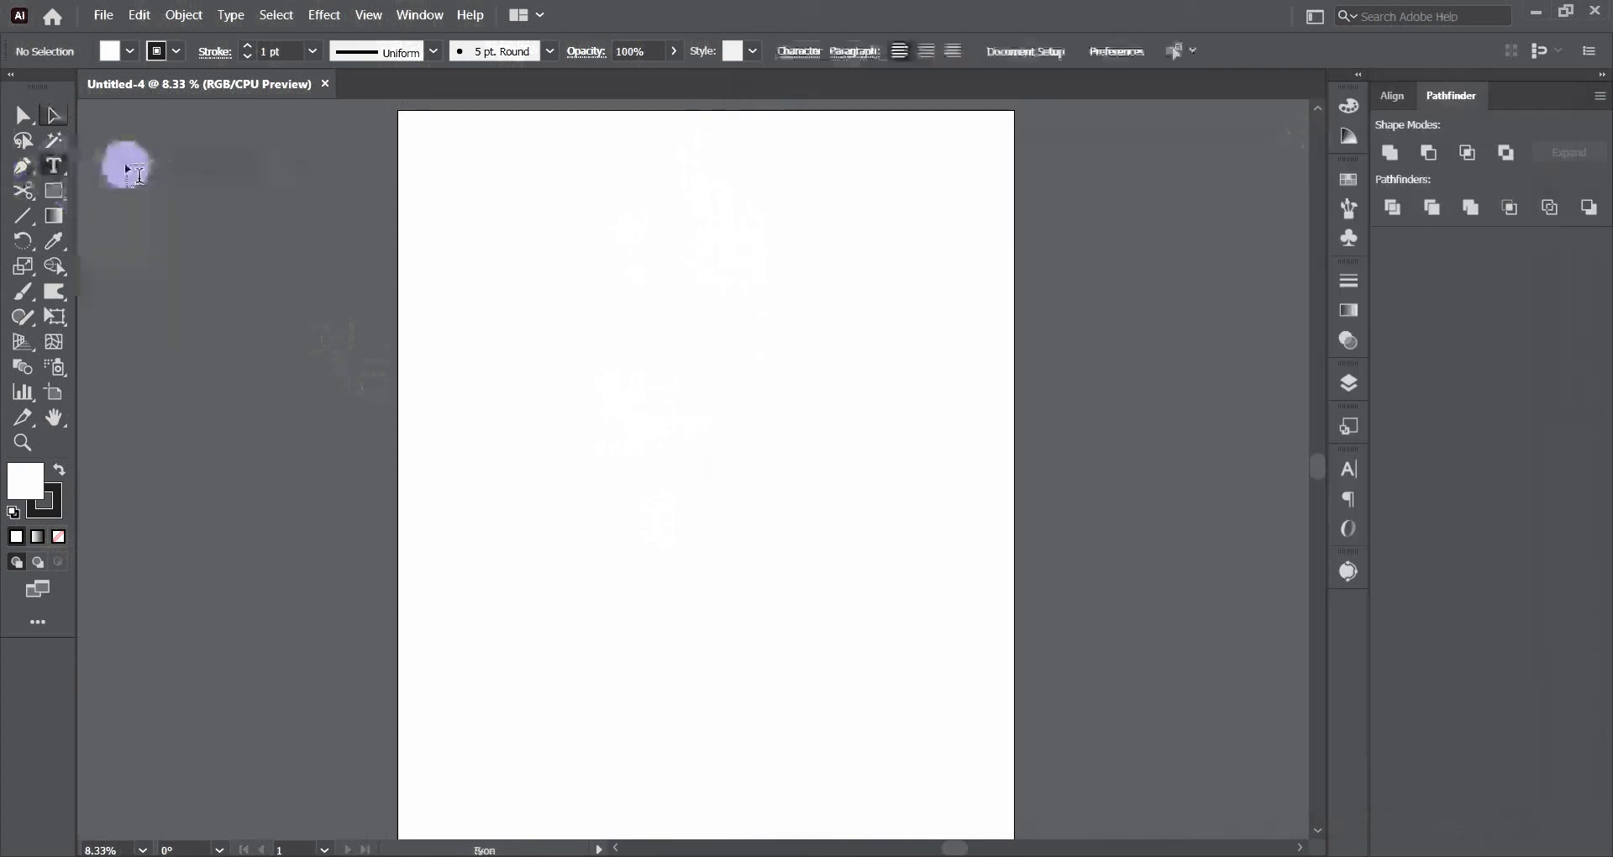
click(562, 303)
key(BackSpace)
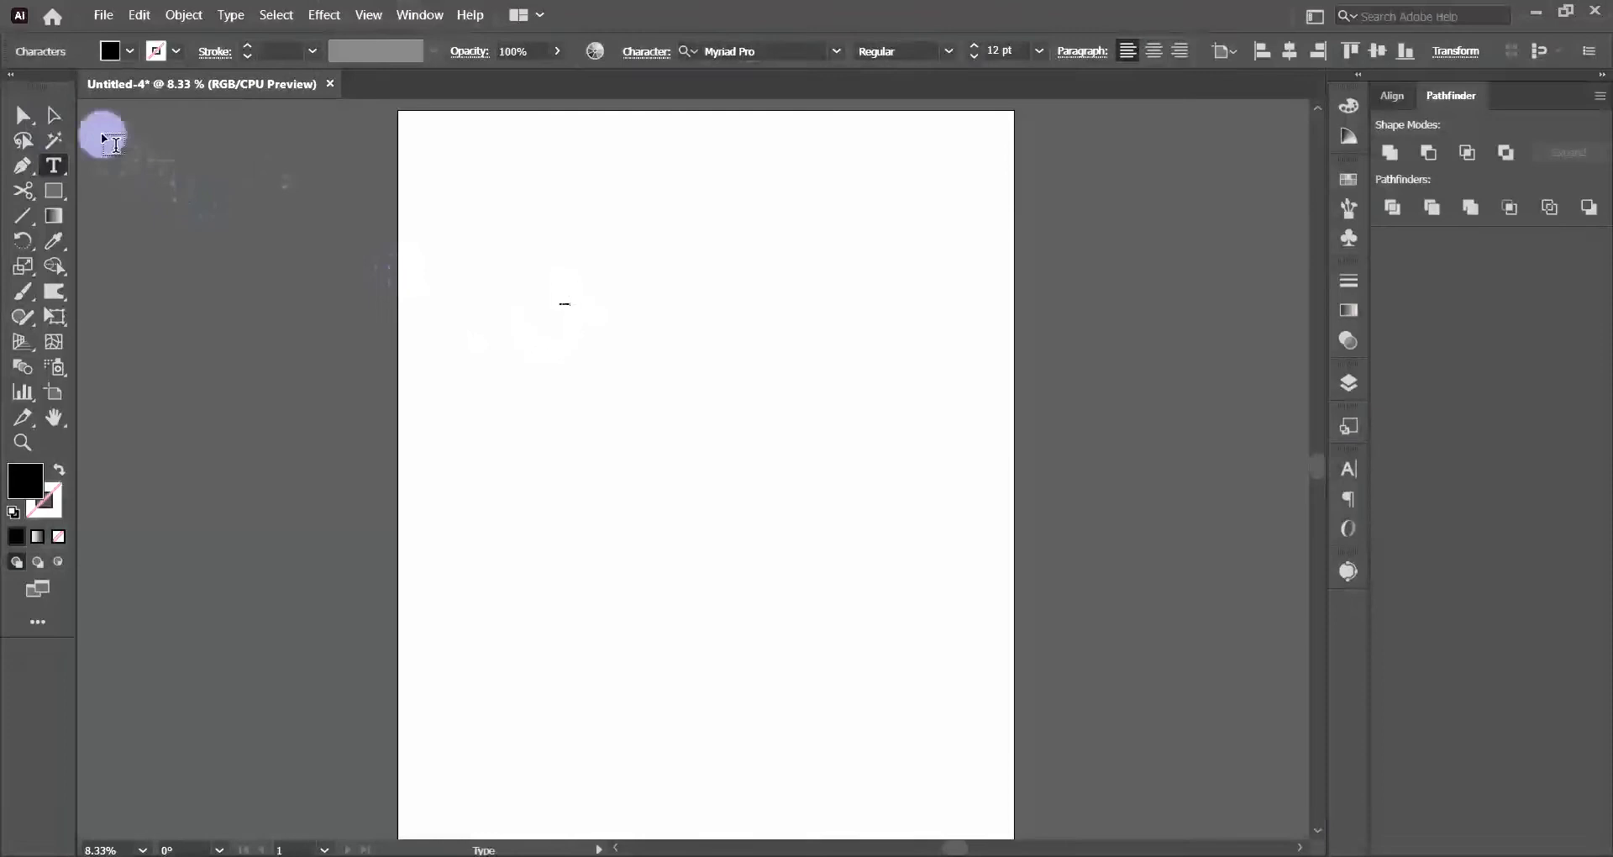
click(54, 117)
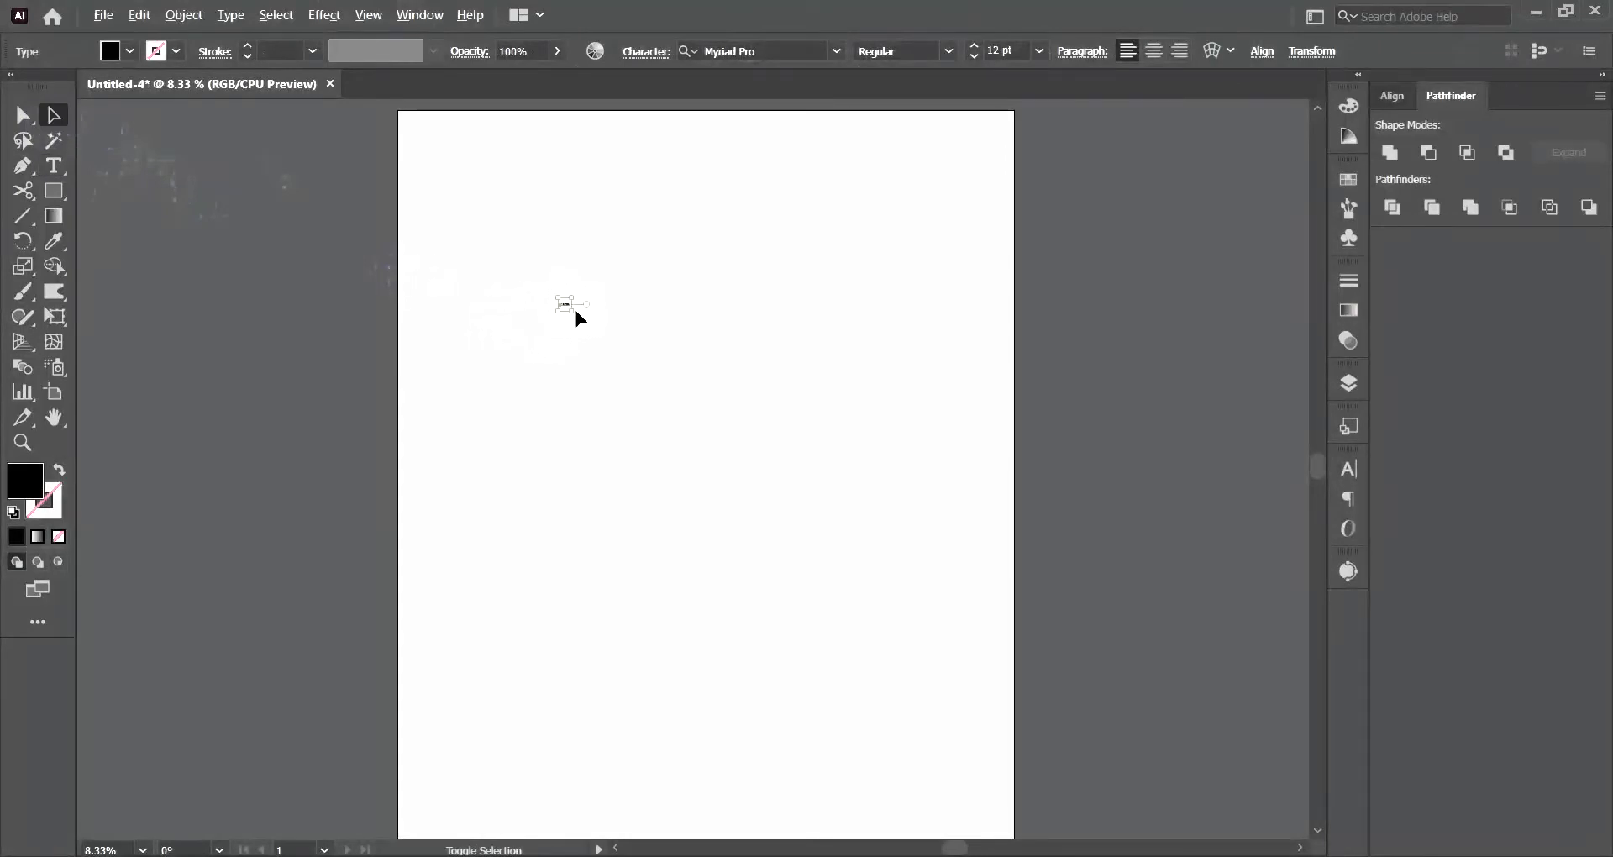
mouse_move(575, 312)
mouse_down()
mouse_move(619, 342)
mouse_move(682, 322)
mouse_move(782, 380)
mouse_move(856, 381)
mouse_up()
click(851, 295)
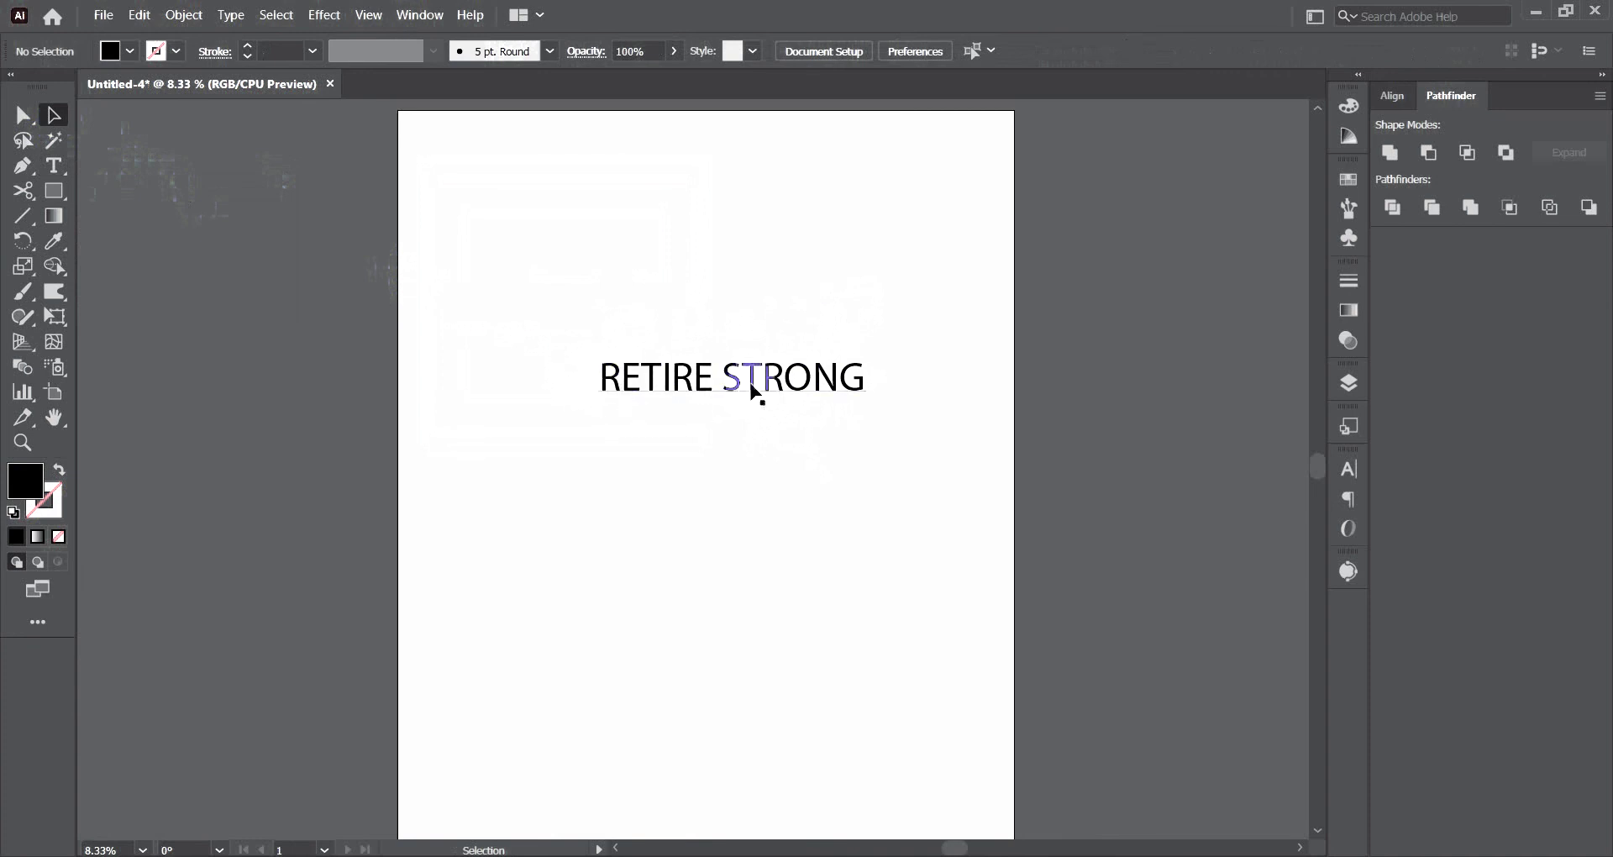
drag(619, 185, 831, 326)
drag(760, 381, 760, 397)
click(814, 310)
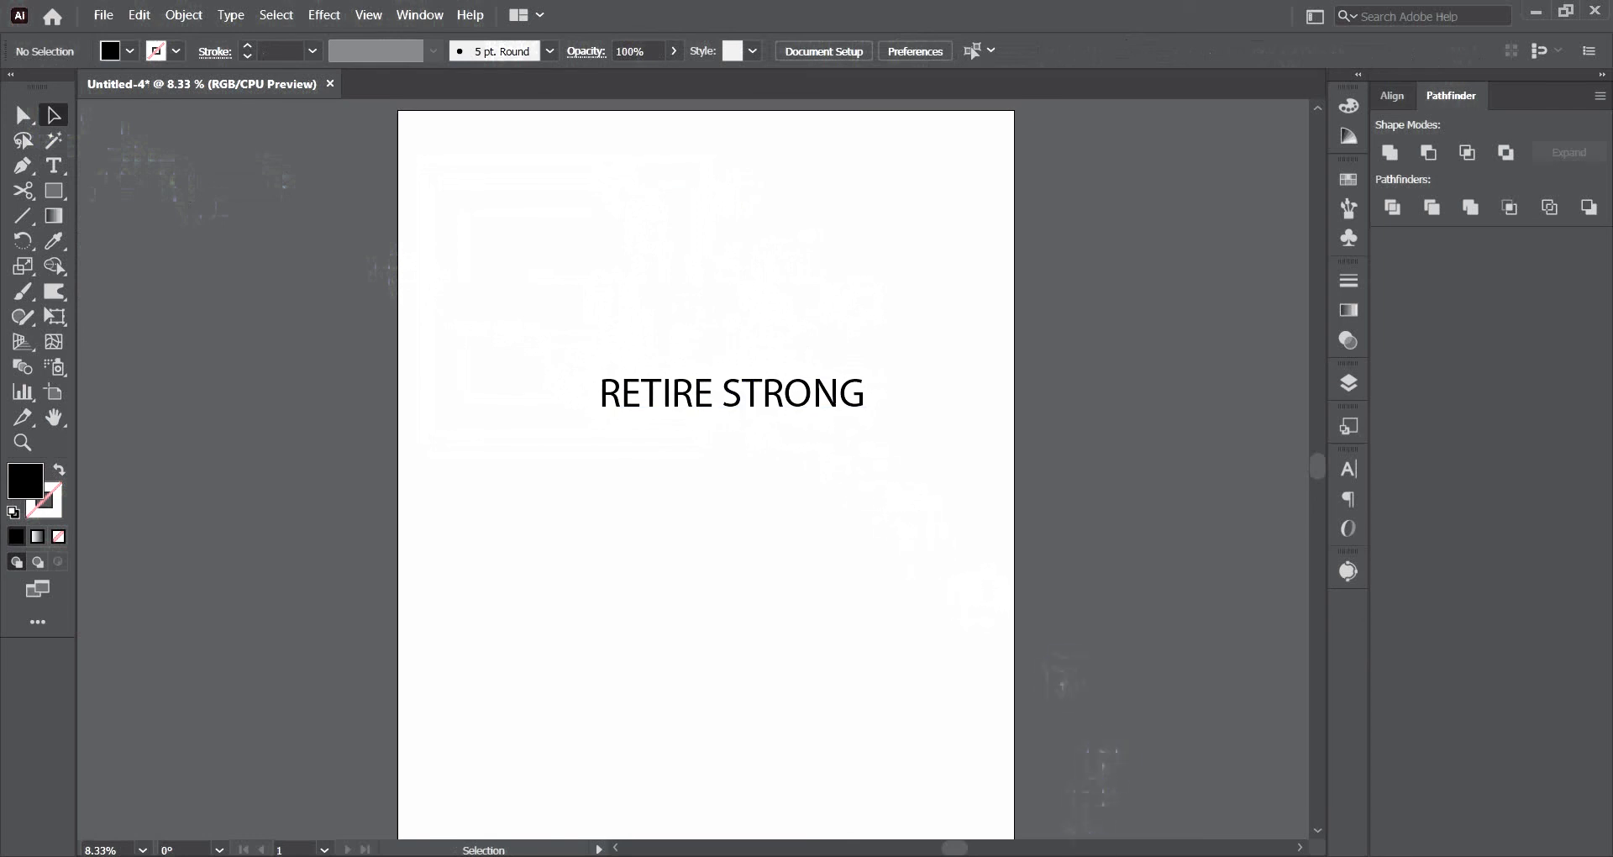
Place R.png and S.png from the Desktop onto the artboard, S left of R.
click(1038, 773)
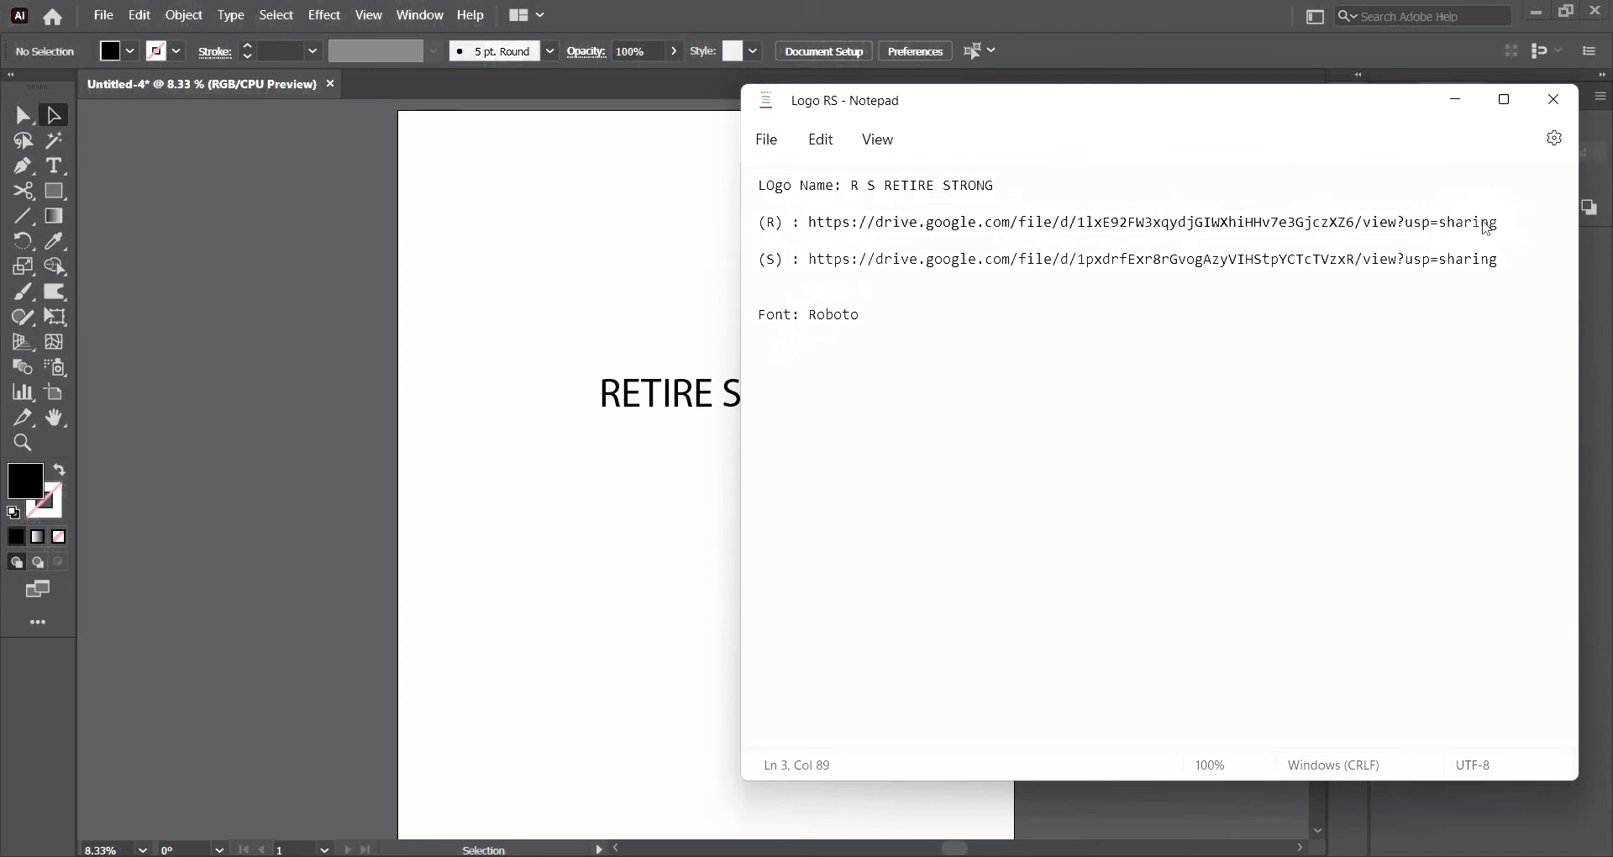
click(1471, 99)
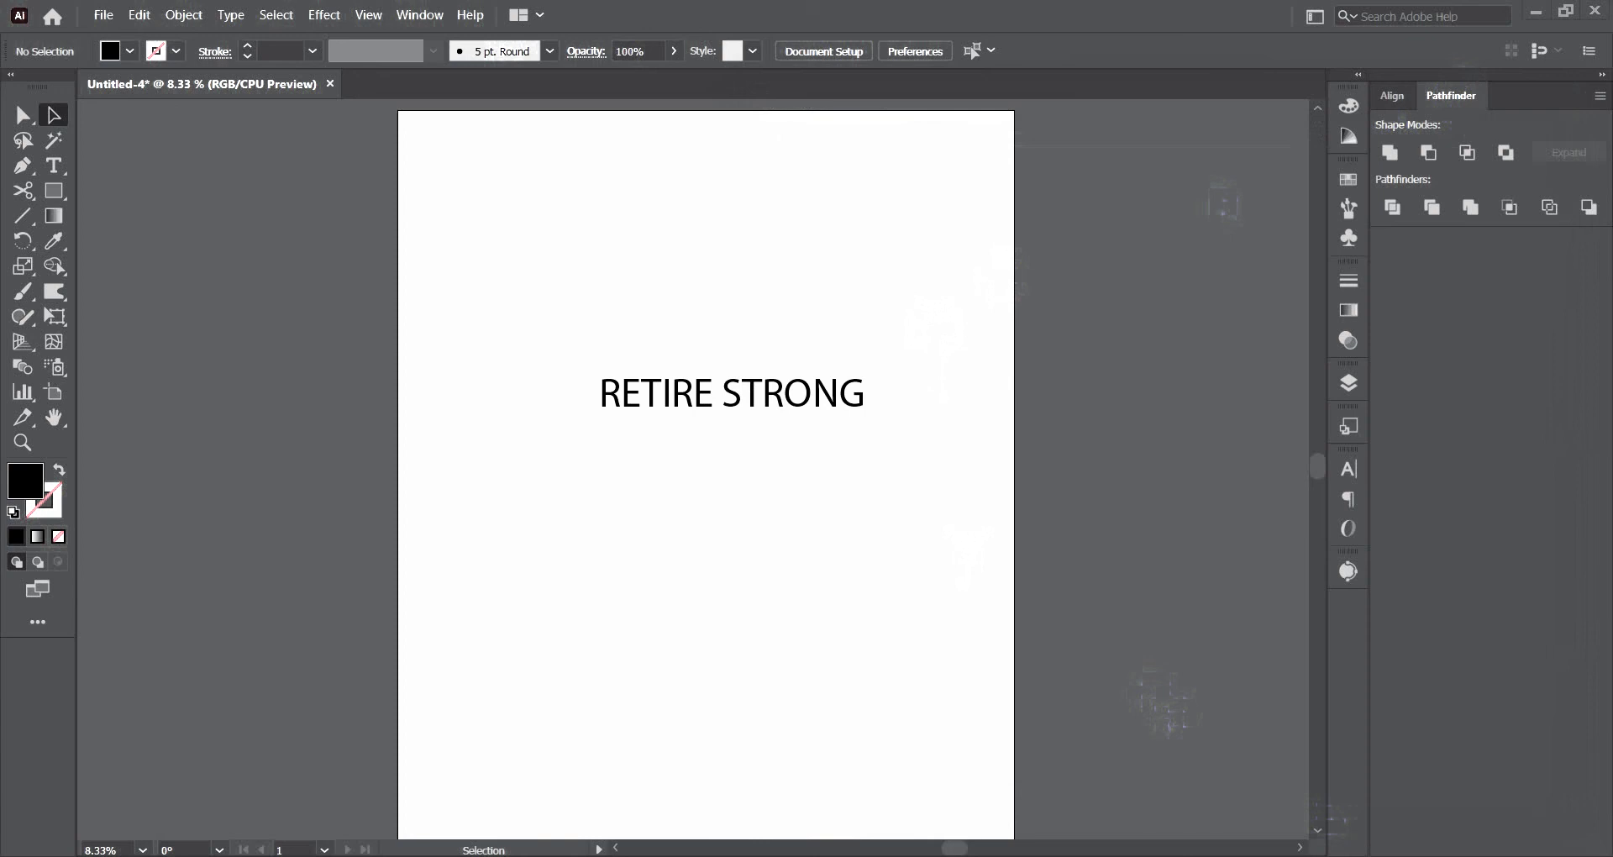
click(1121, 819)
key(super+e)
click(785, 298)
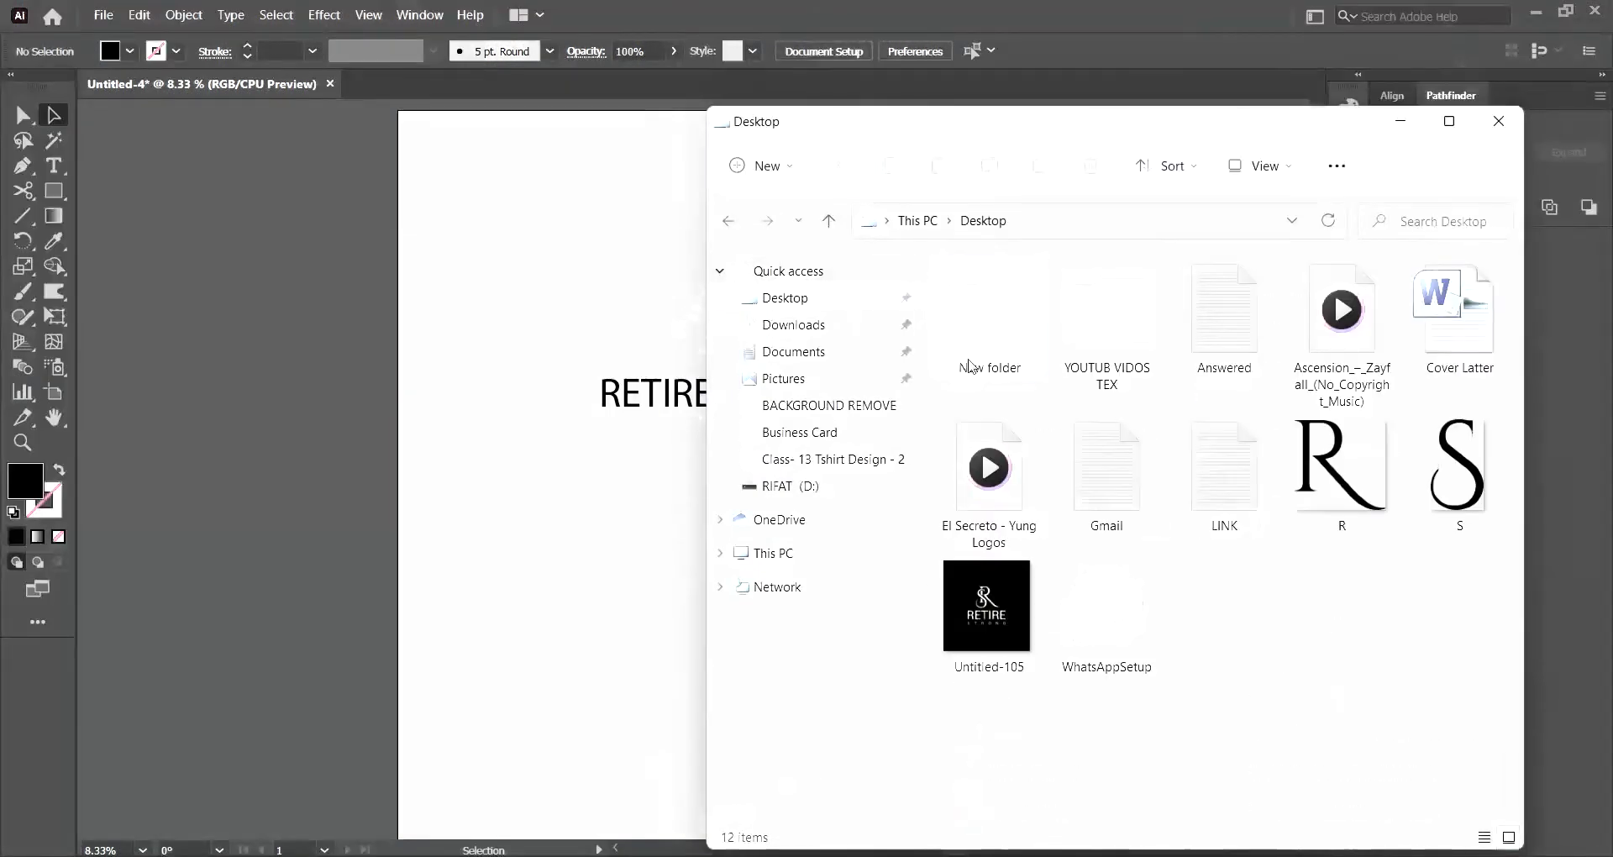
click(1337, 474)
drag(1338, 475, 507, 304)
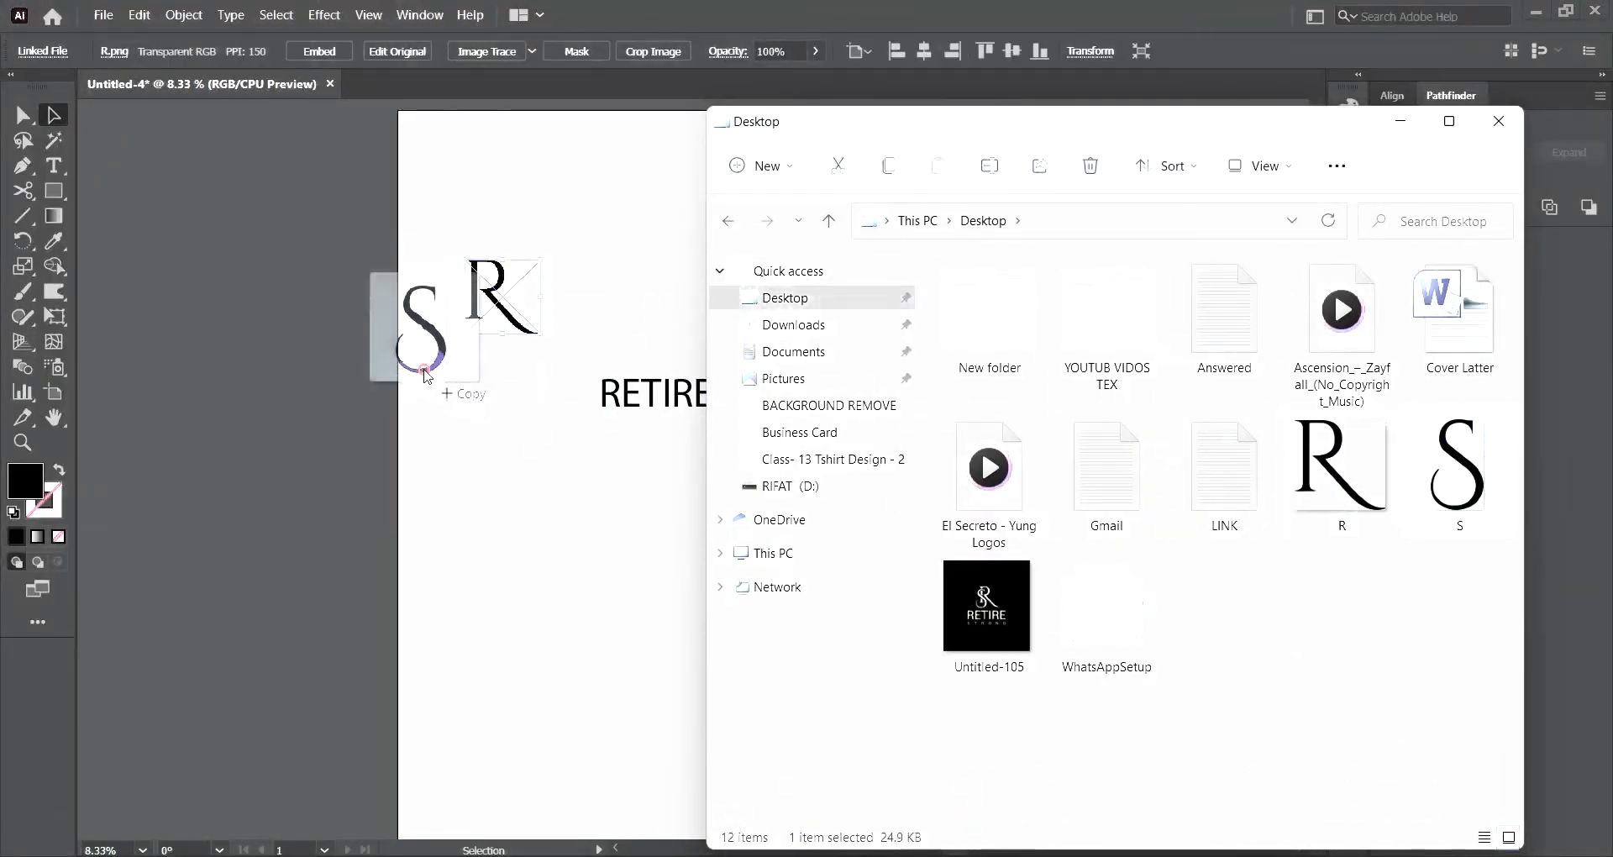
drag(1479, 462, 422, 370)
click(1400, 121)
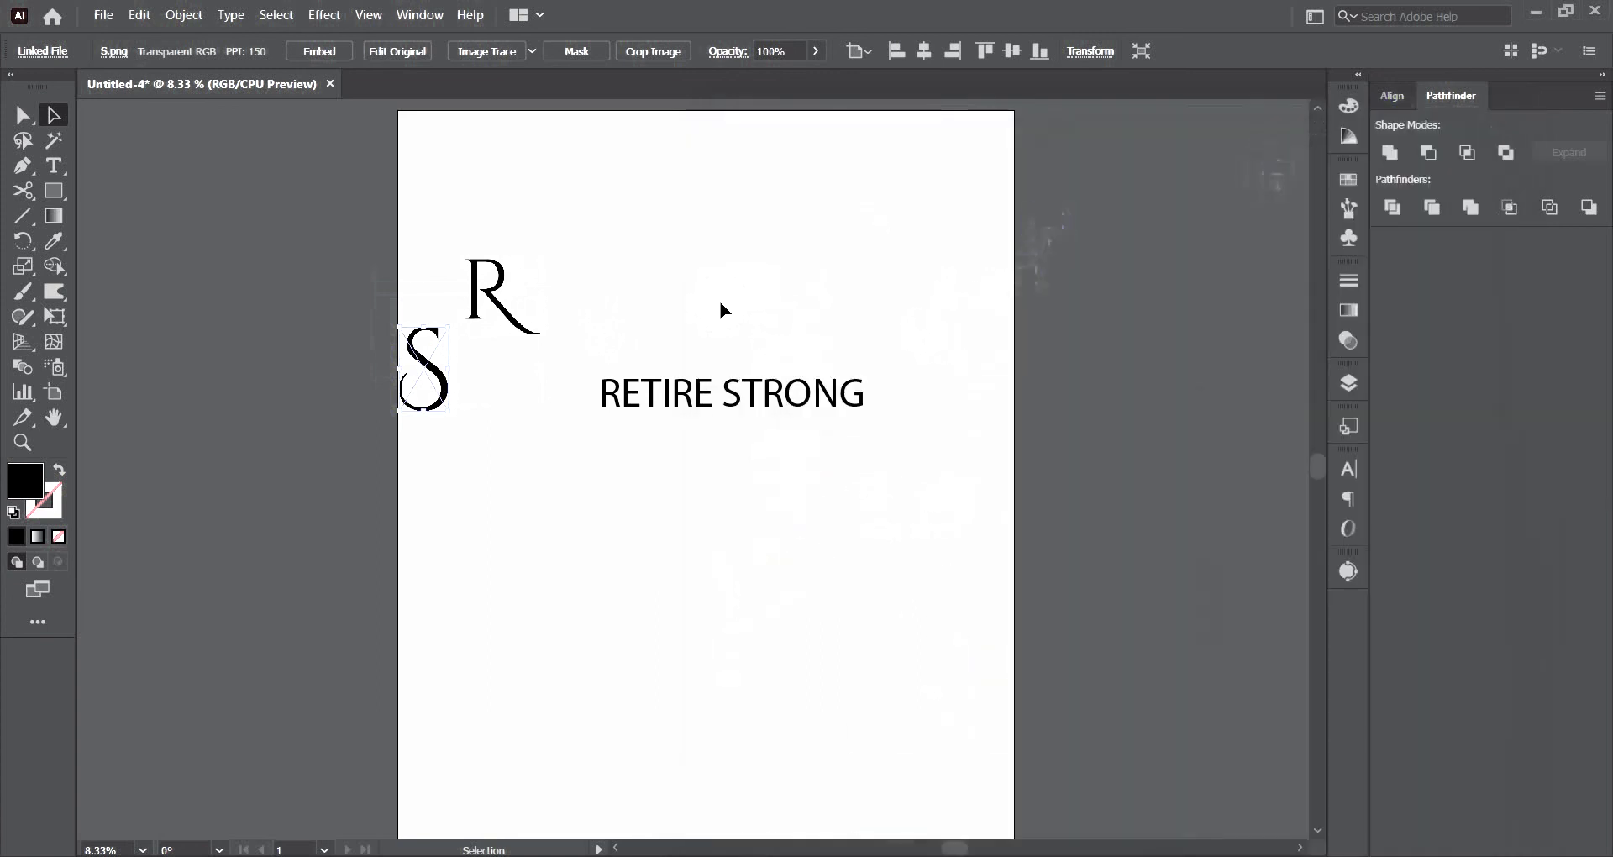
Move RETIRE STRONG lower, set S beside R, and embed both letter images.
drag(779, 399, 763, 498)
click(503, 294)
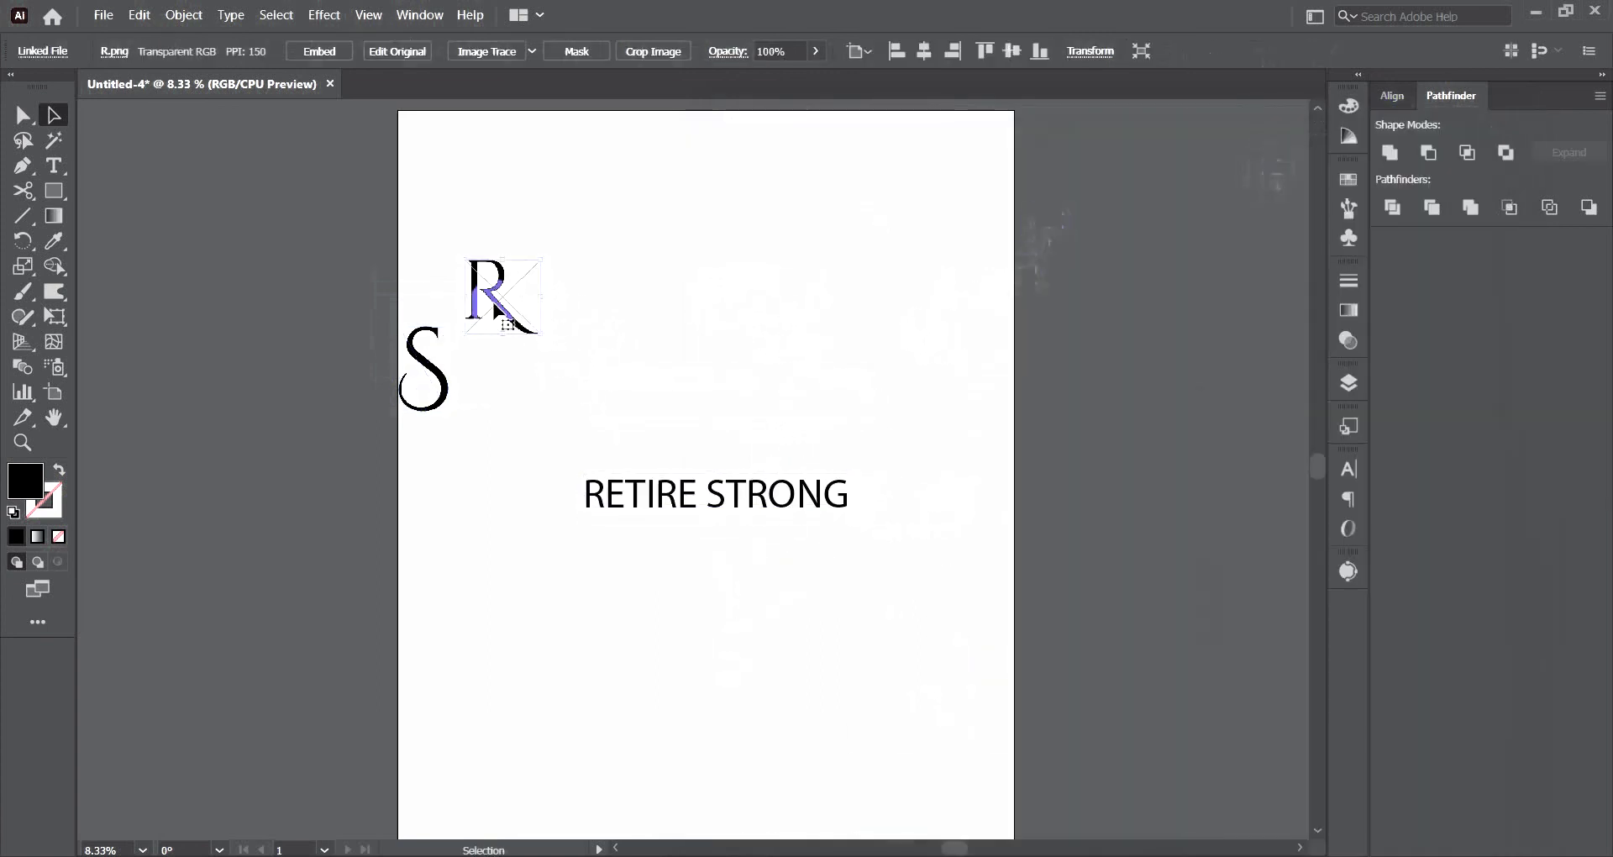
double_click(496, 290)
click(90, 116)
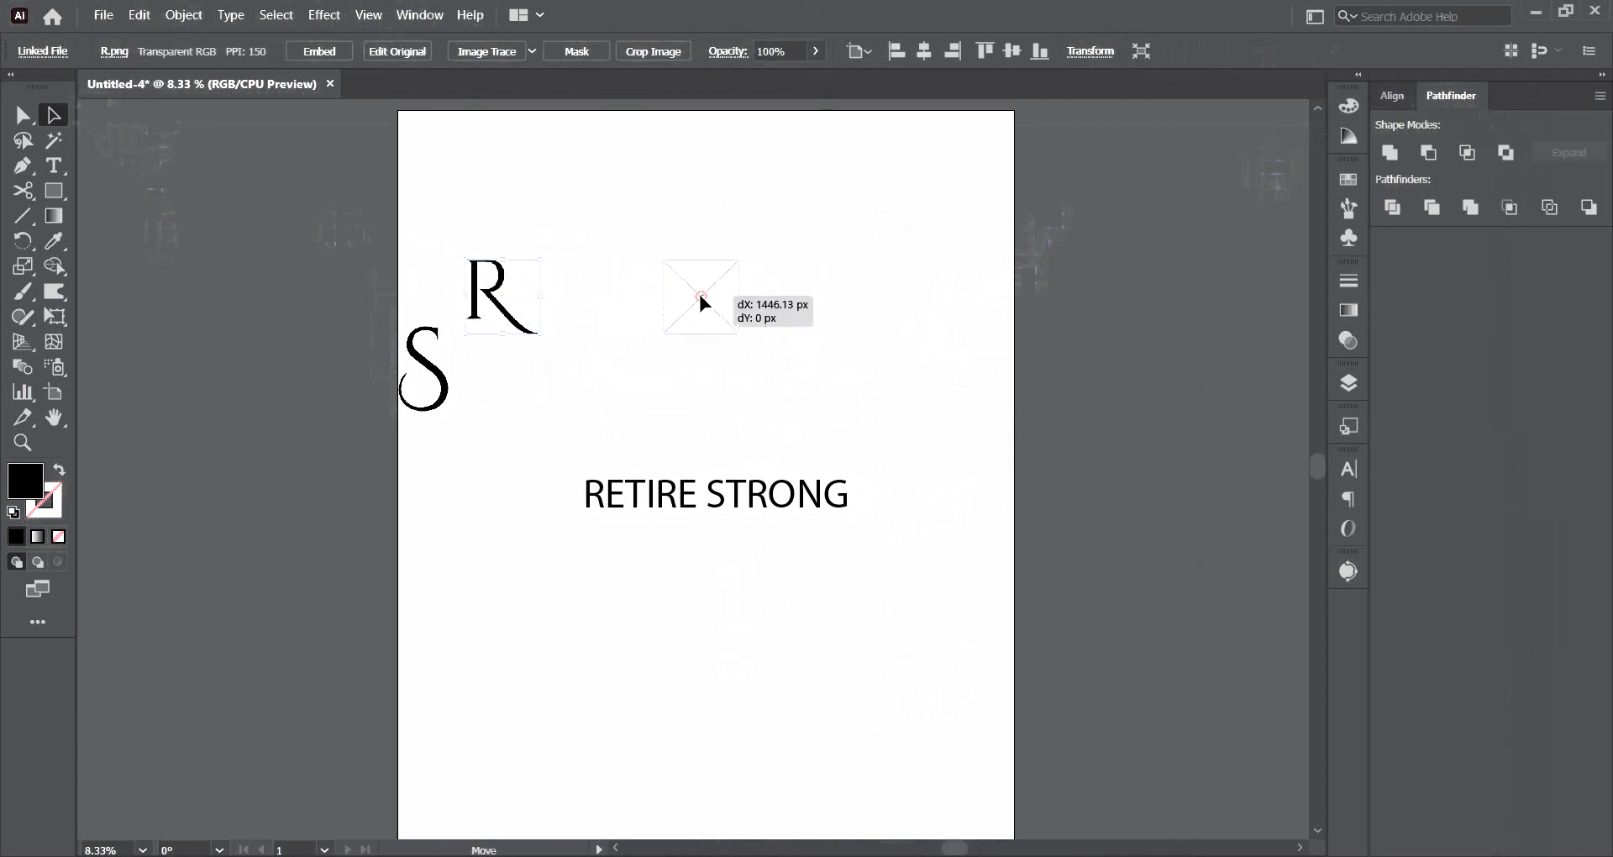
drag(489, 277, 684, 279)
drag(473, 326, 571, 280)
drag(493, 205, 840, 361)
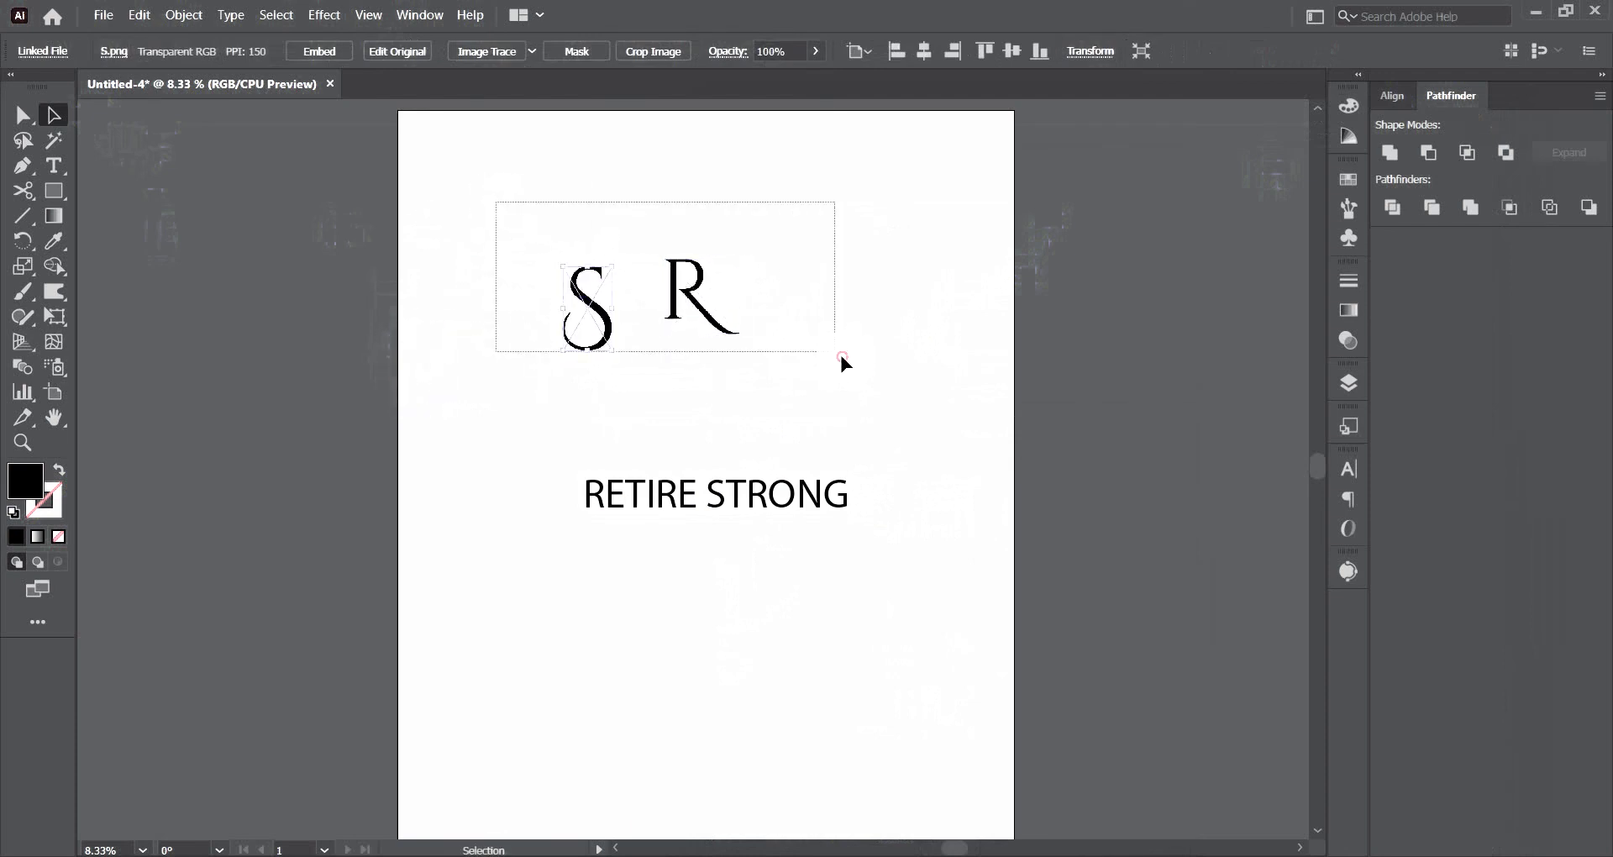
click(282, 59)
click(250, 57)
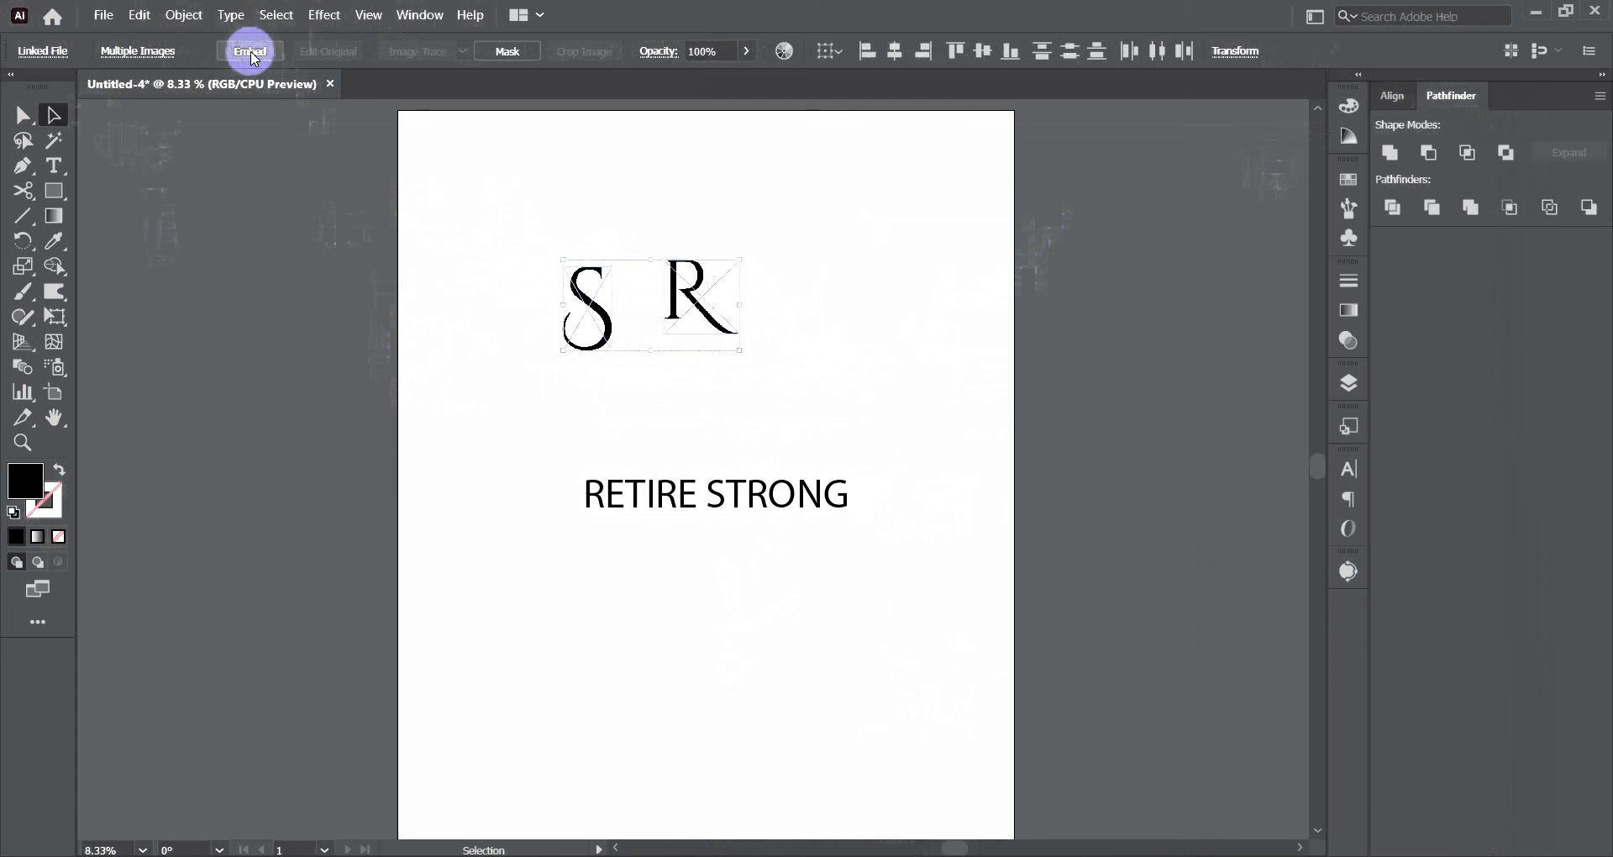
Enlarge both letters, trace and expand the S, and move both letters off the artboard.
drag(558, 195, 851, 433)
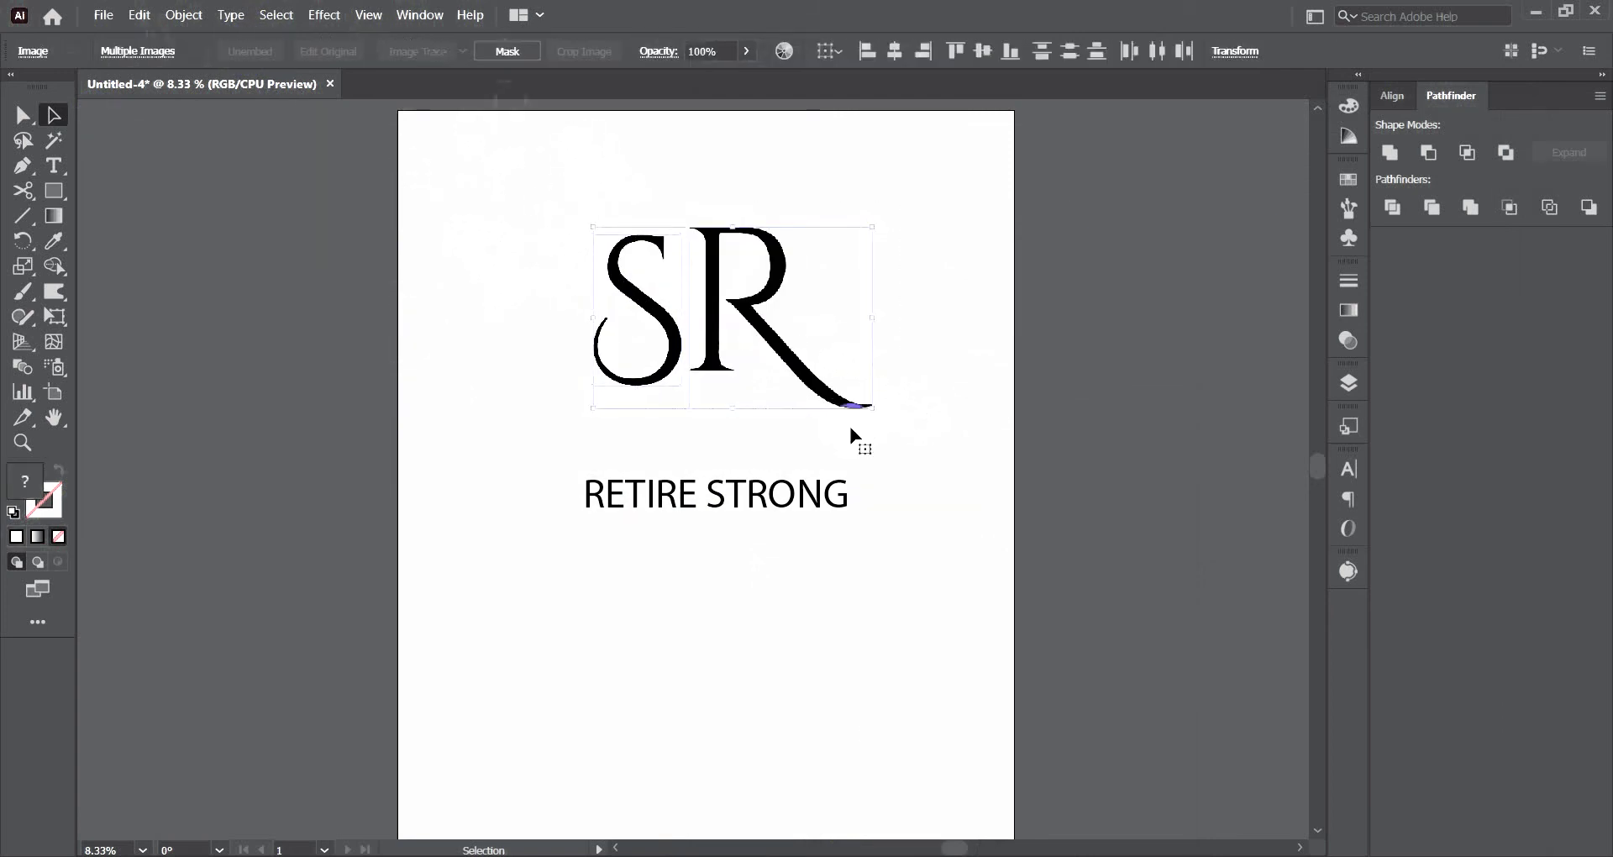
click(662, 139)
click(635, 296)
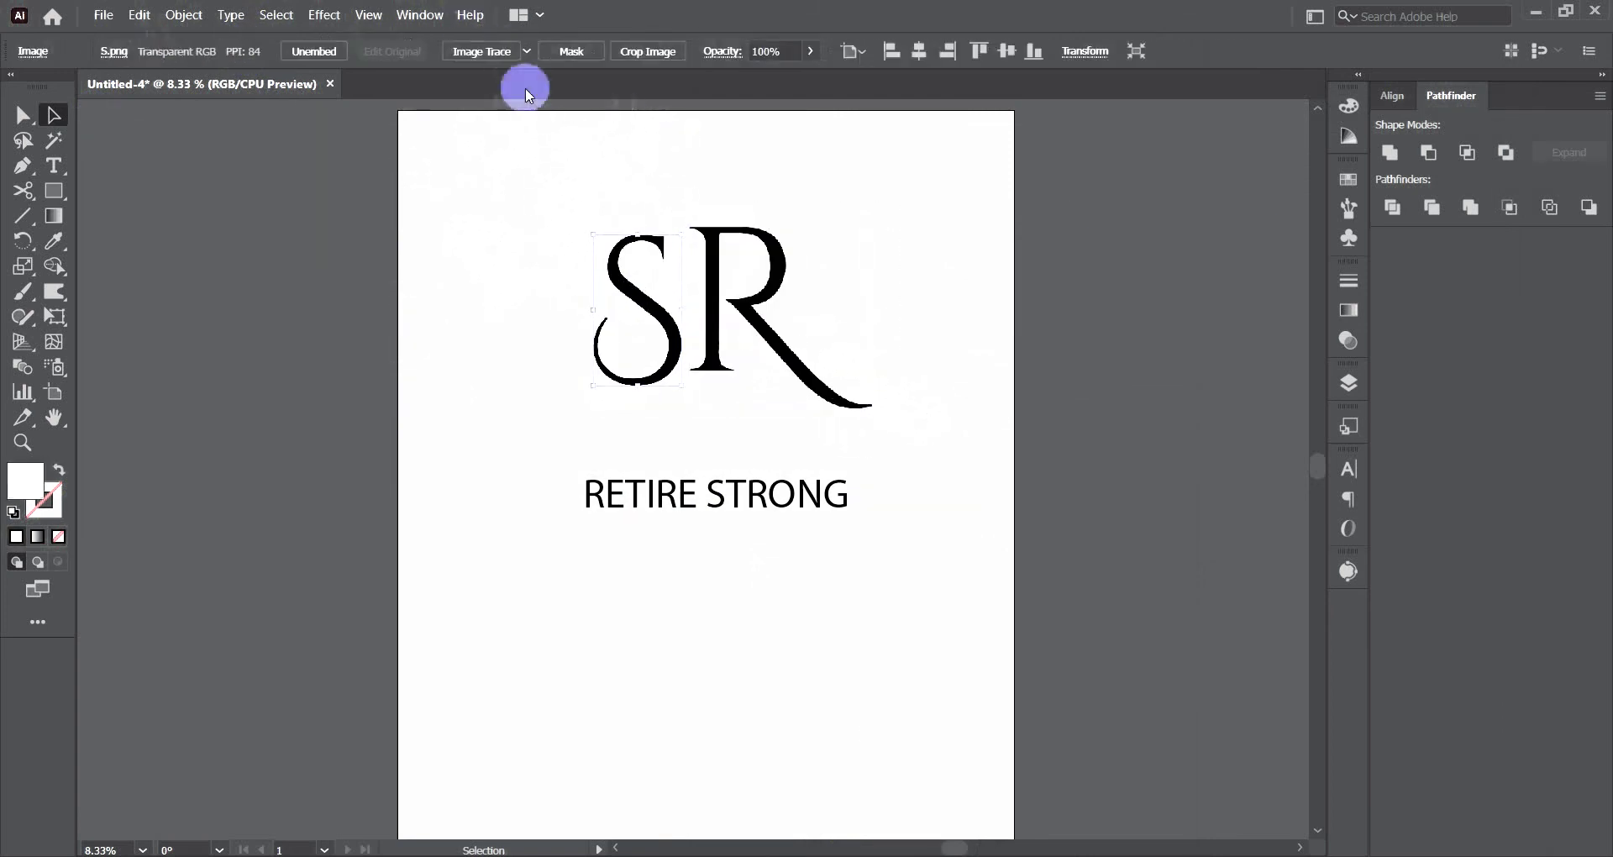
click(505, 51)
click(533, 51)
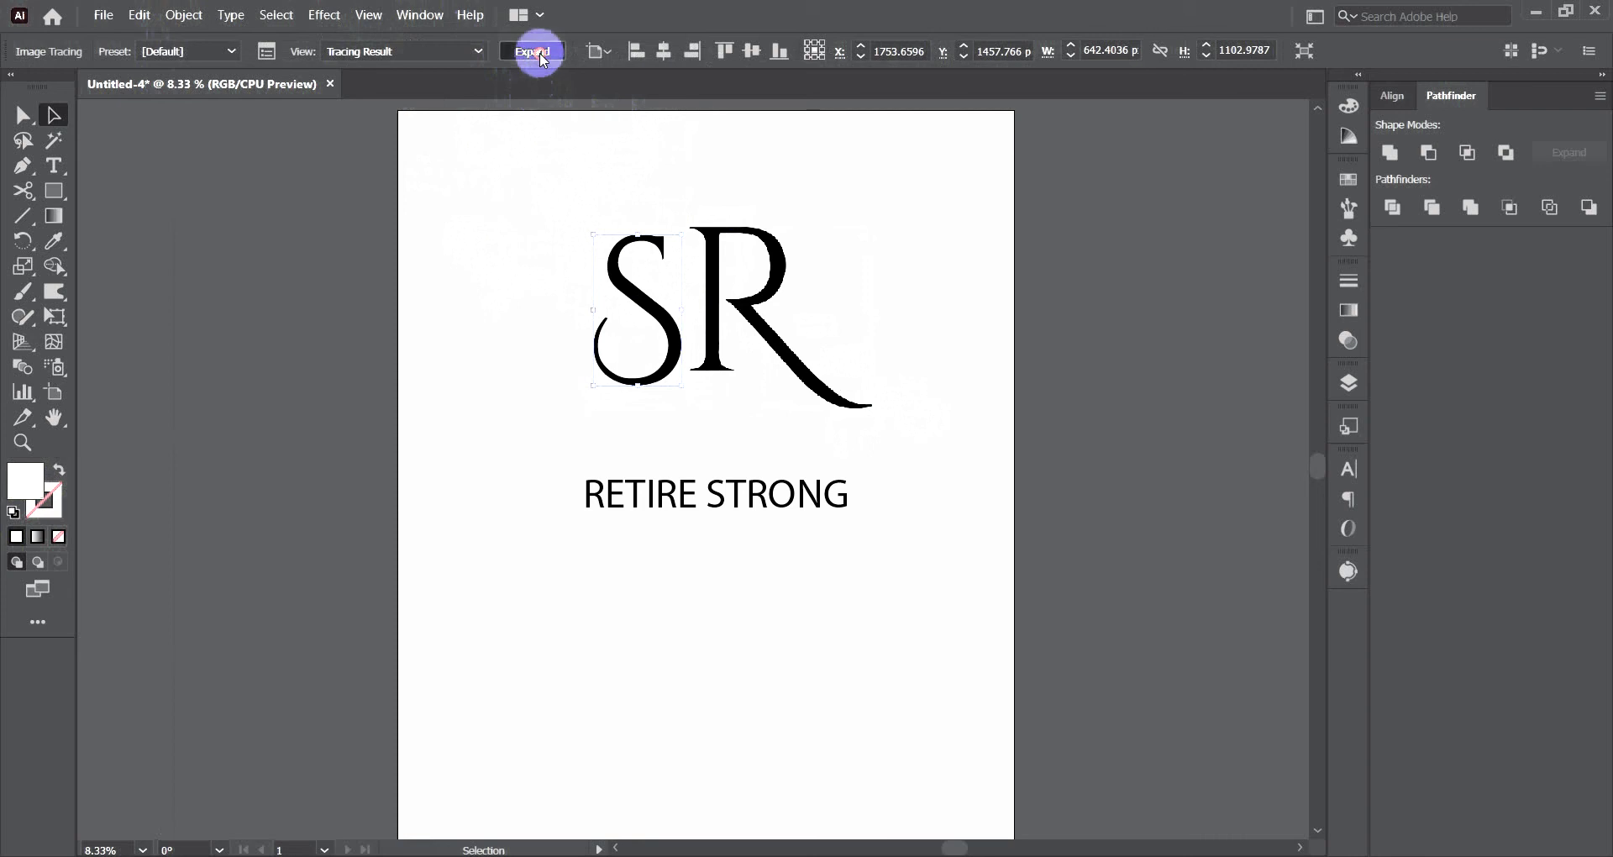
click(55, 143)
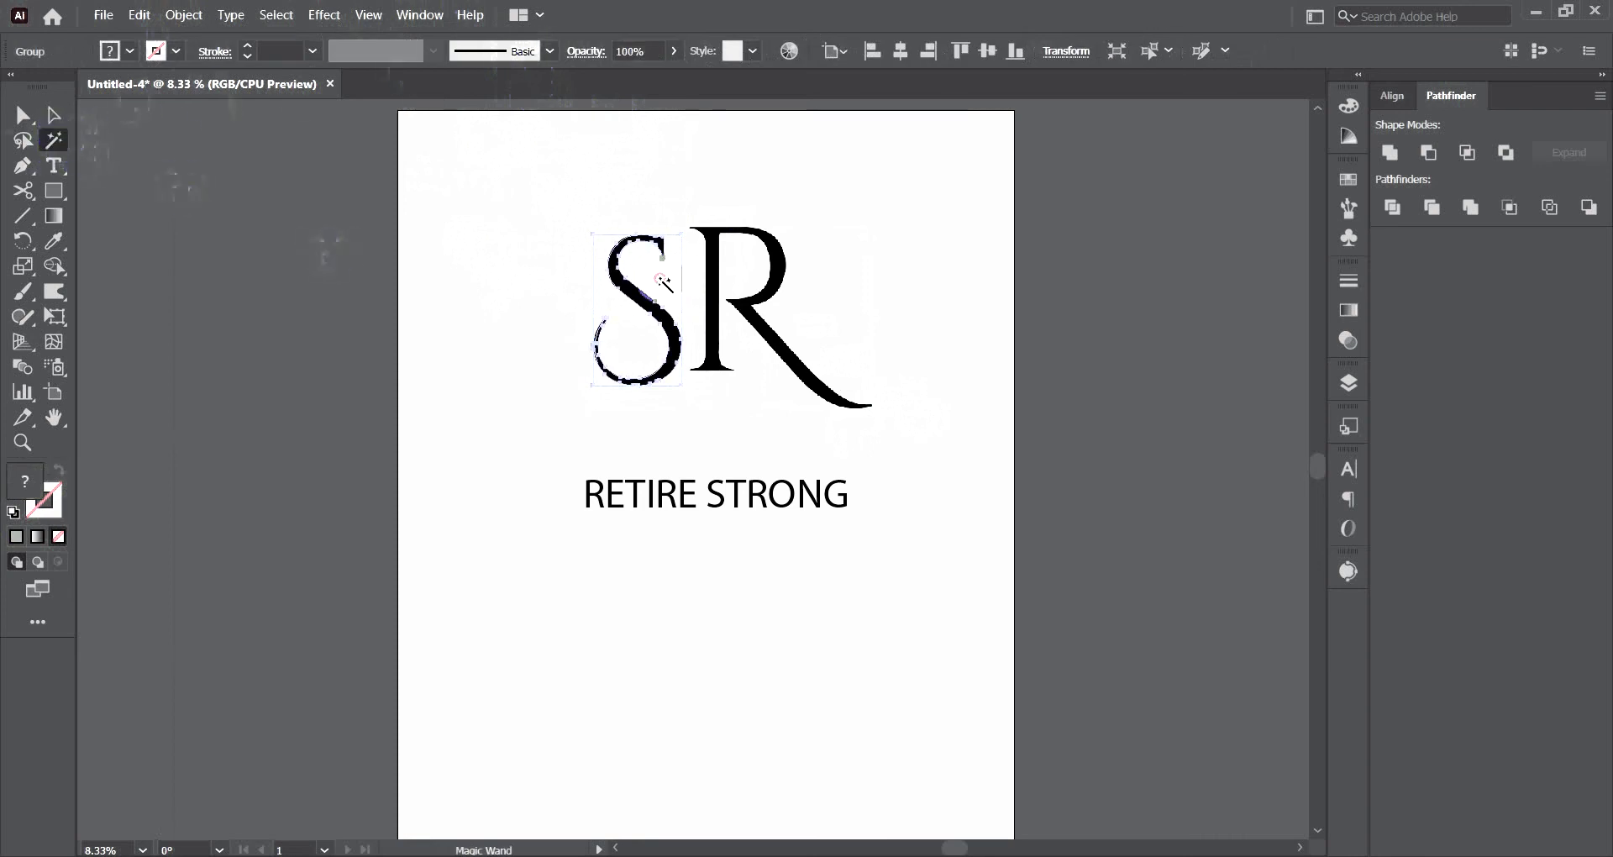
click(567, 257)
click(53, 116)
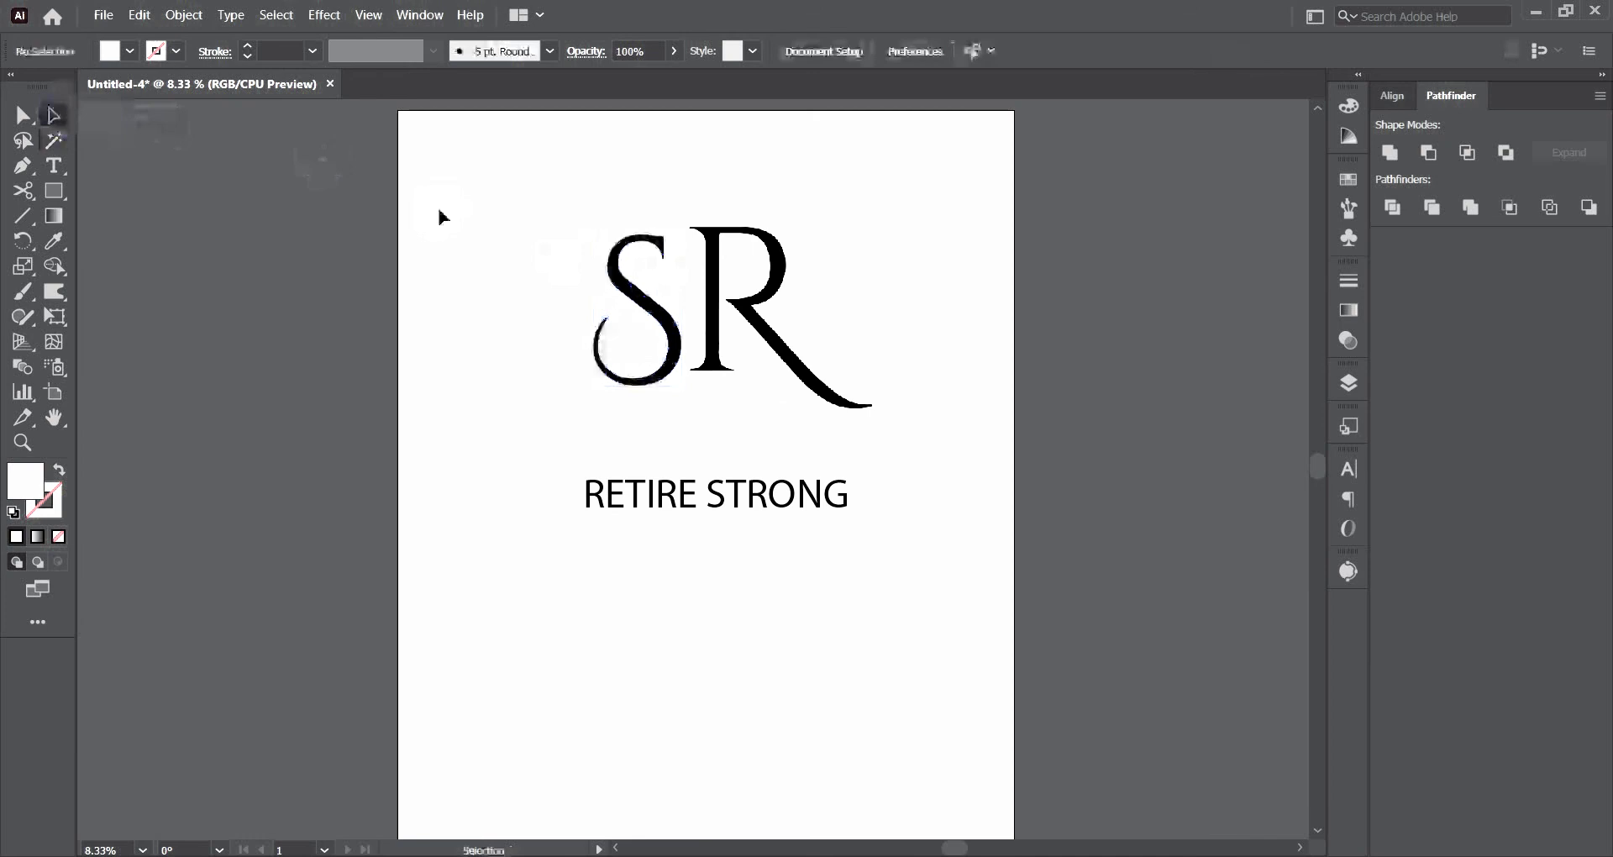
drag(650, 302, 324, 260)
mouse_move(714, 239)
mouse_down()
mouse_move(784, 308)
mouse_move(834, 328)
mouse_move(263, 412)
mouse_up()
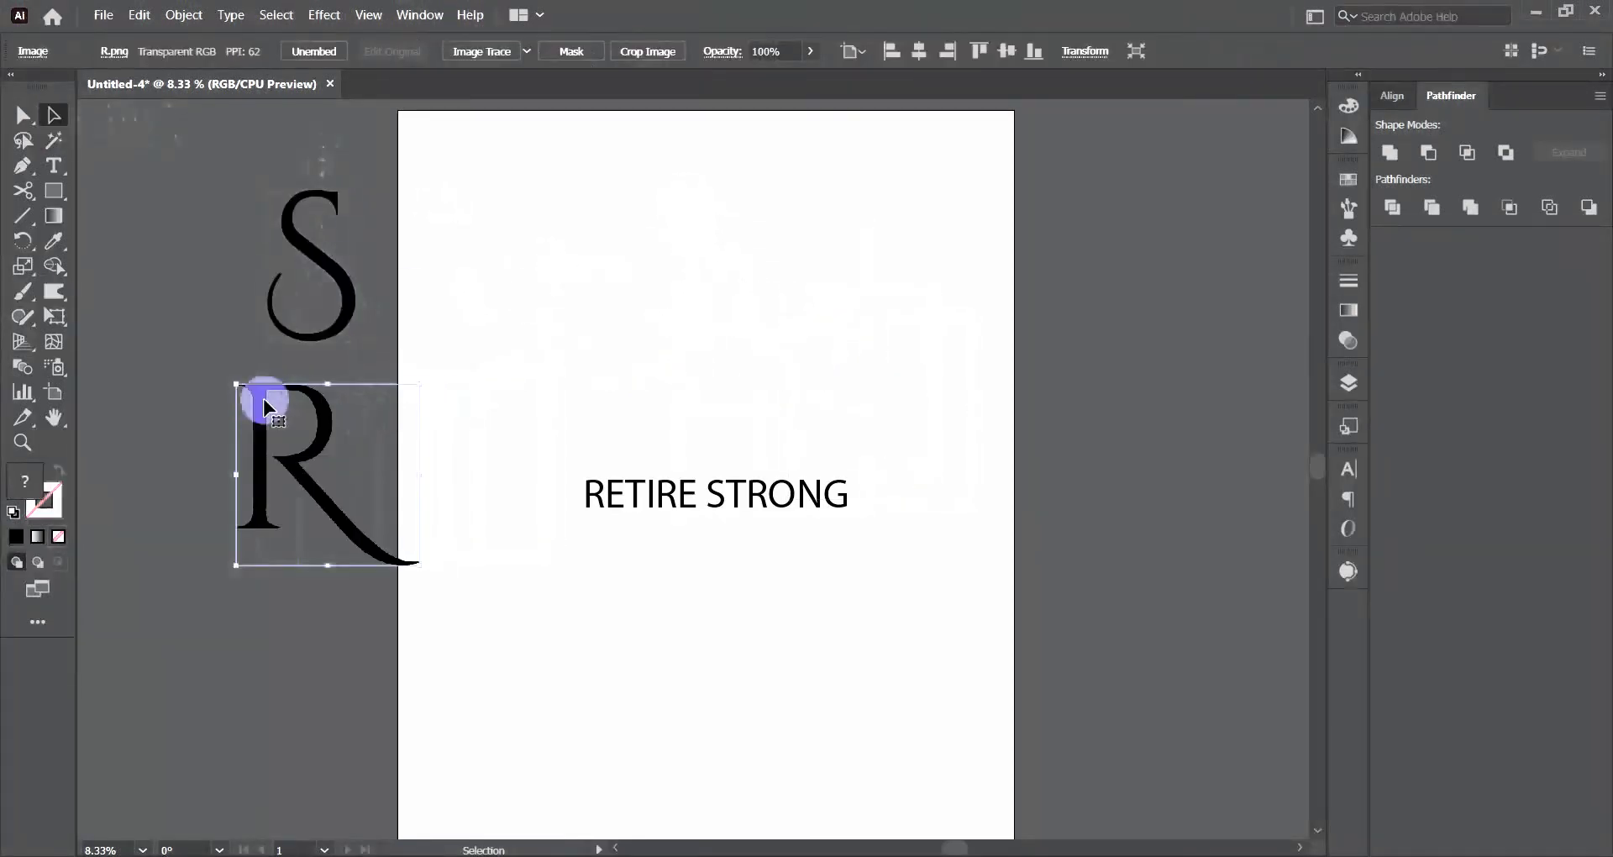
Trace and expand the R, delete its white background, and move it to the upper centre.
click(494, 52)
click(547, 52)
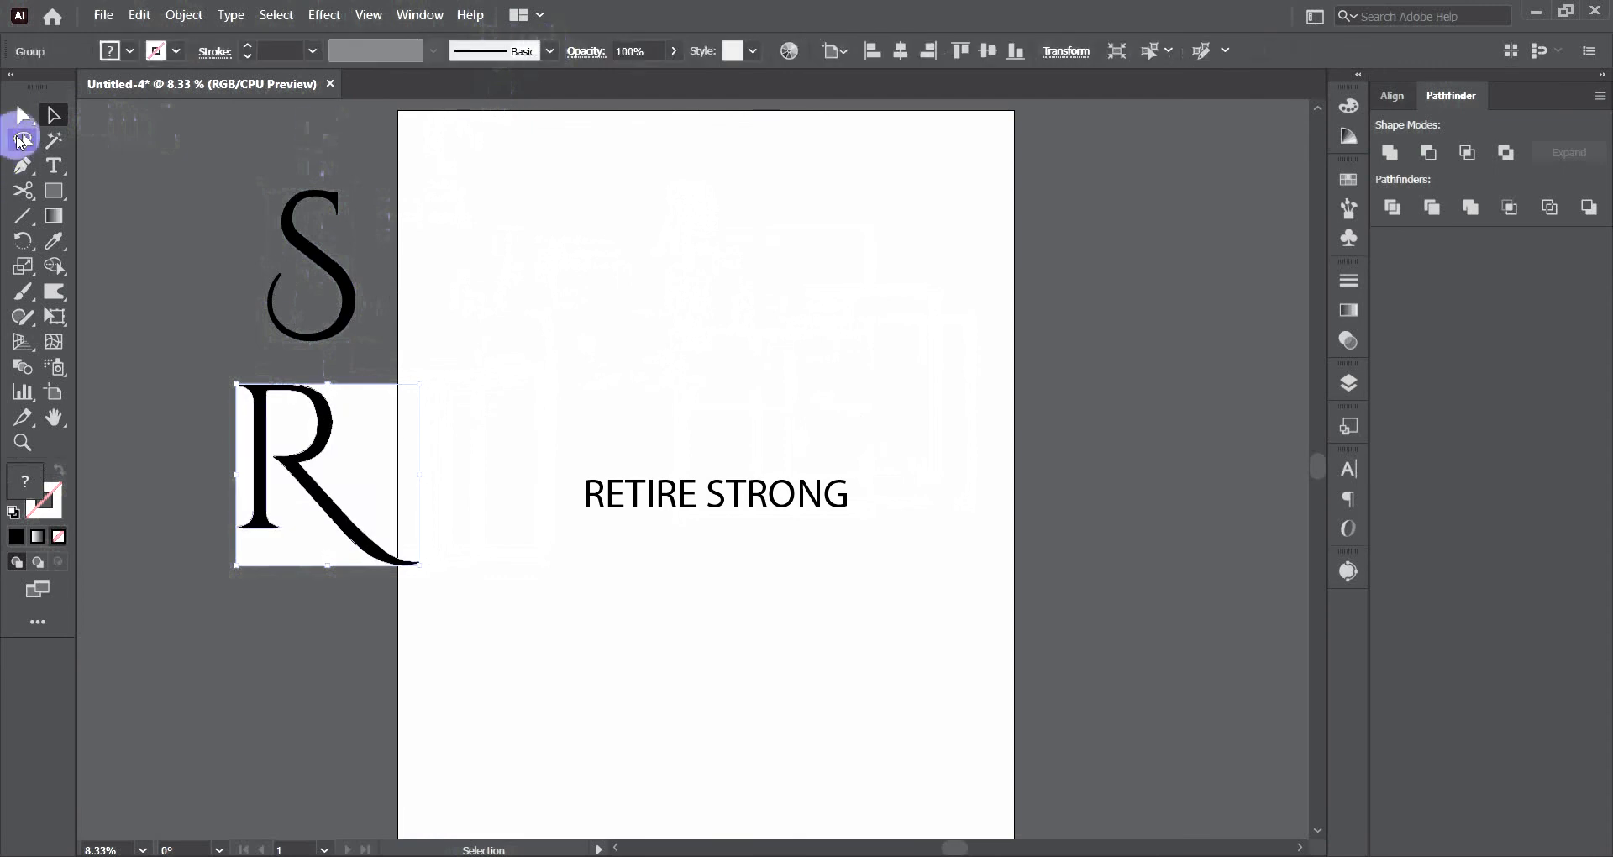
click(52, 141)
click(356, 448)
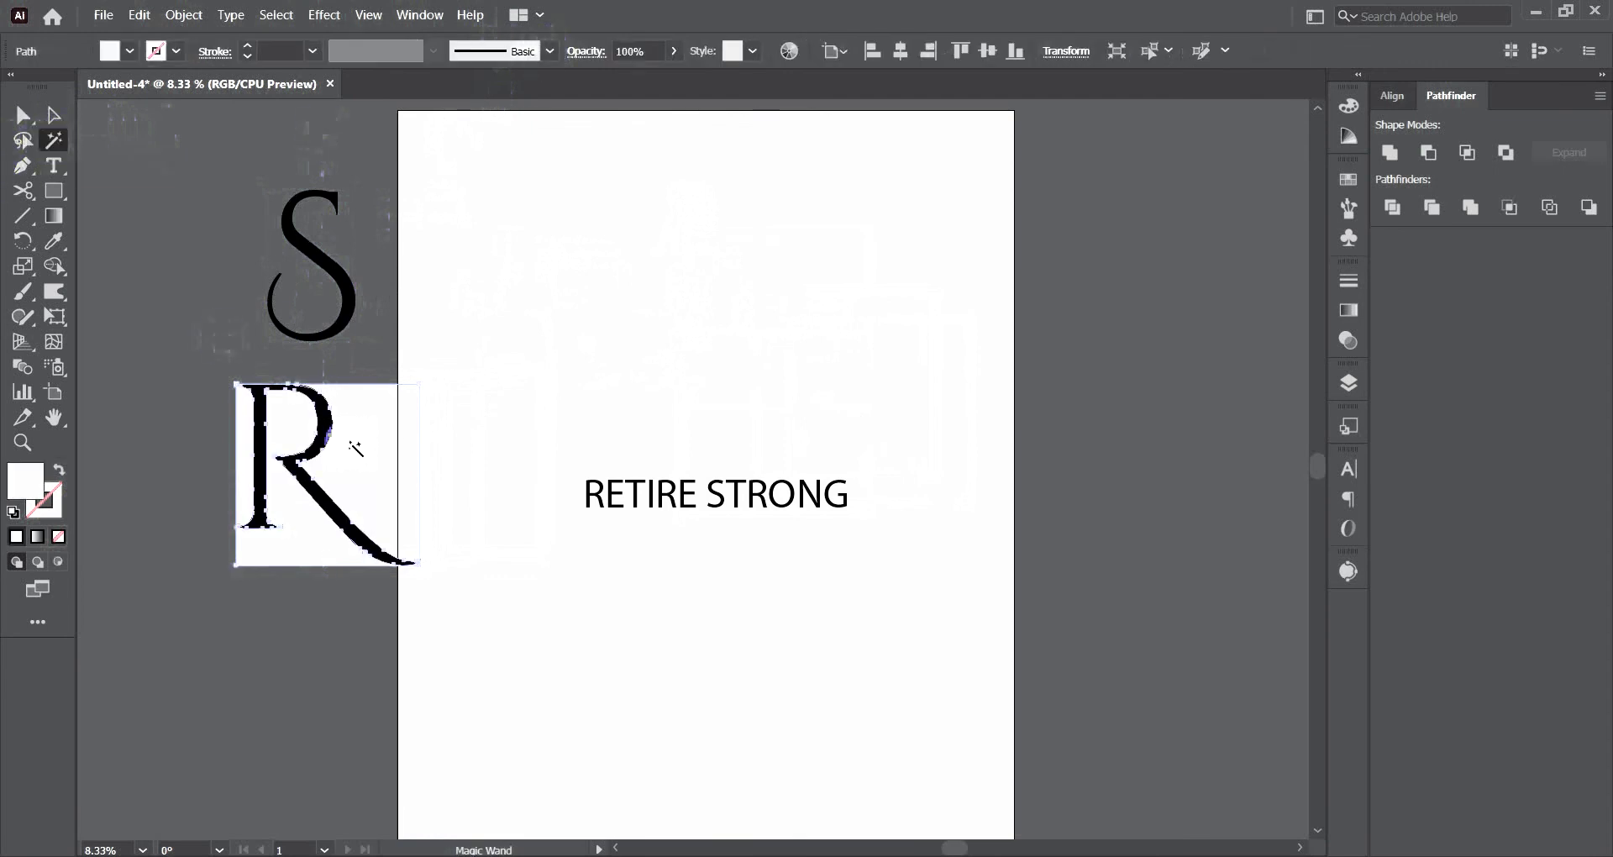
key(Delete)
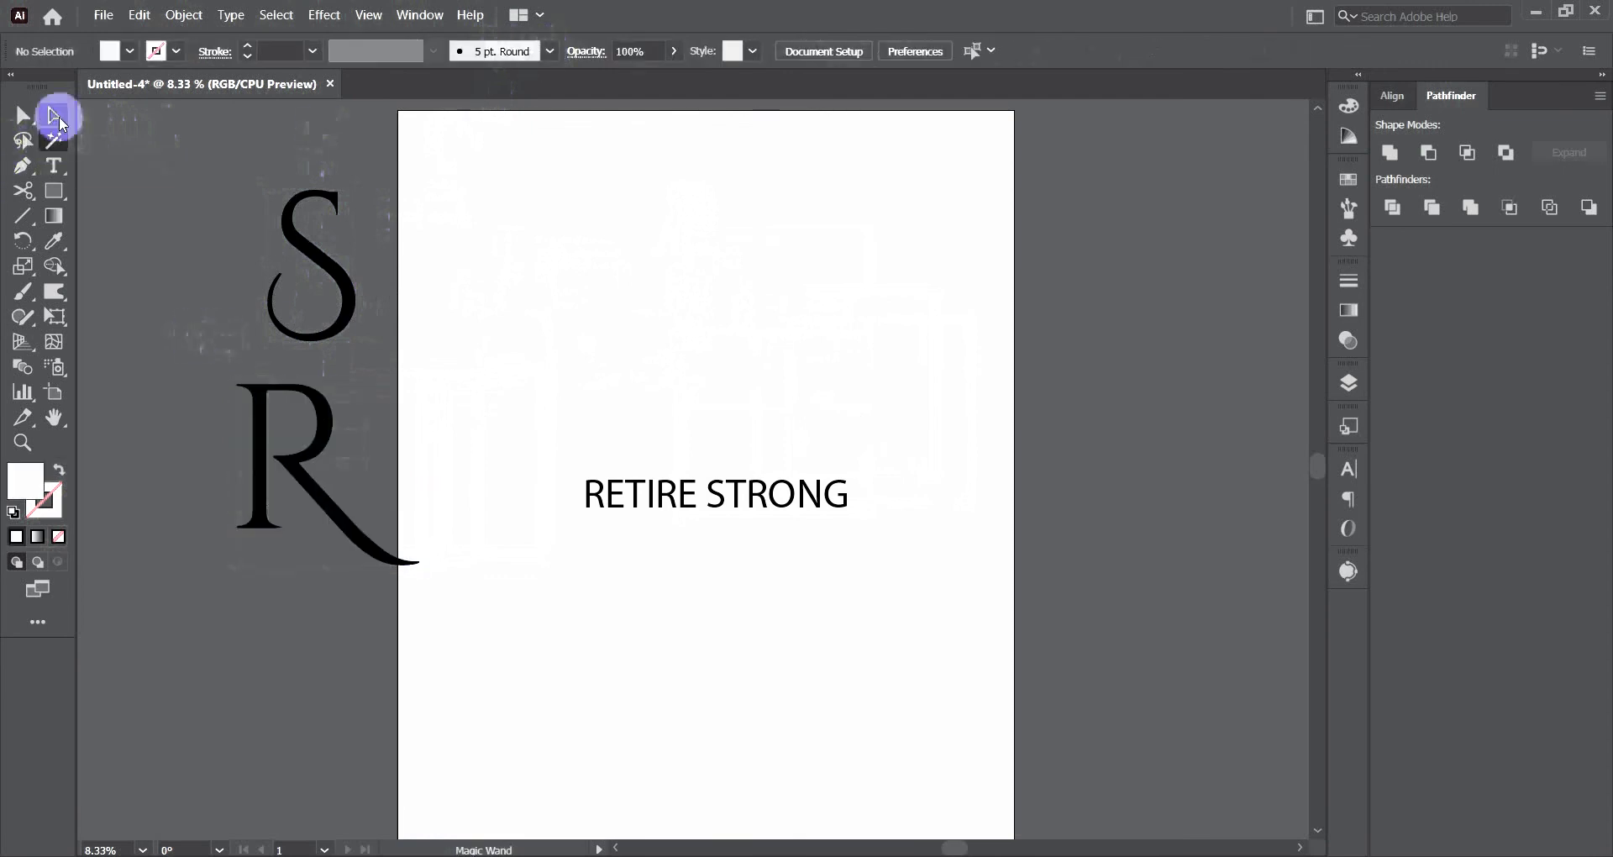
click(54, 115)
drag(301, 469, 752, 298)
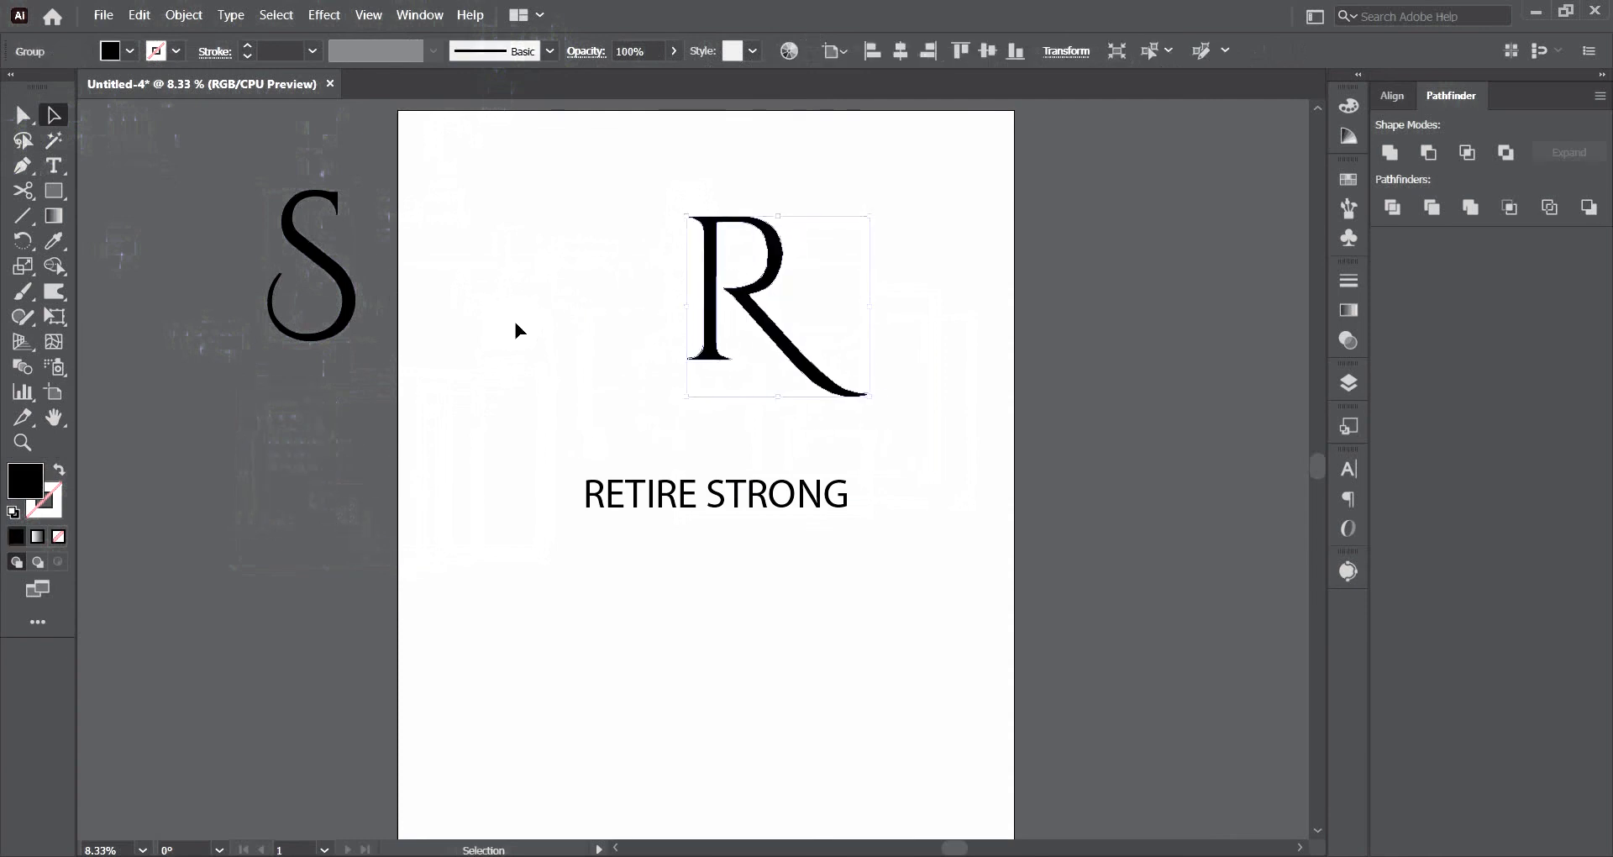
Place the S beside the R and expand both letters into plain shapes.
click(346, 302)
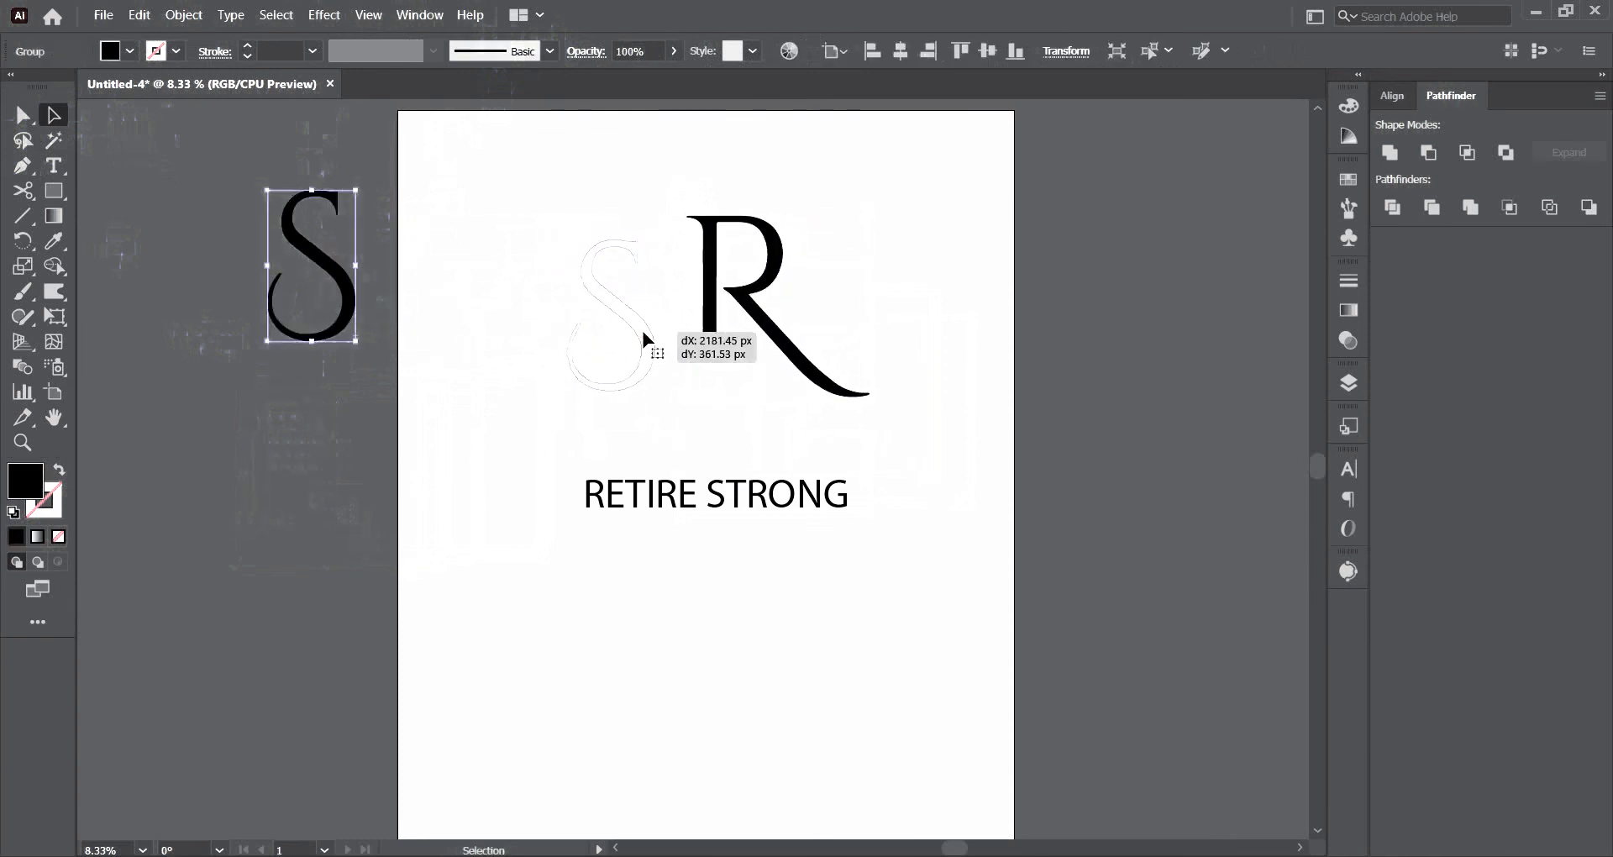
drag(346, 302, 646, 352)
drag(533, 163, 852, 298)
click(267, 54)
click(184, 14)
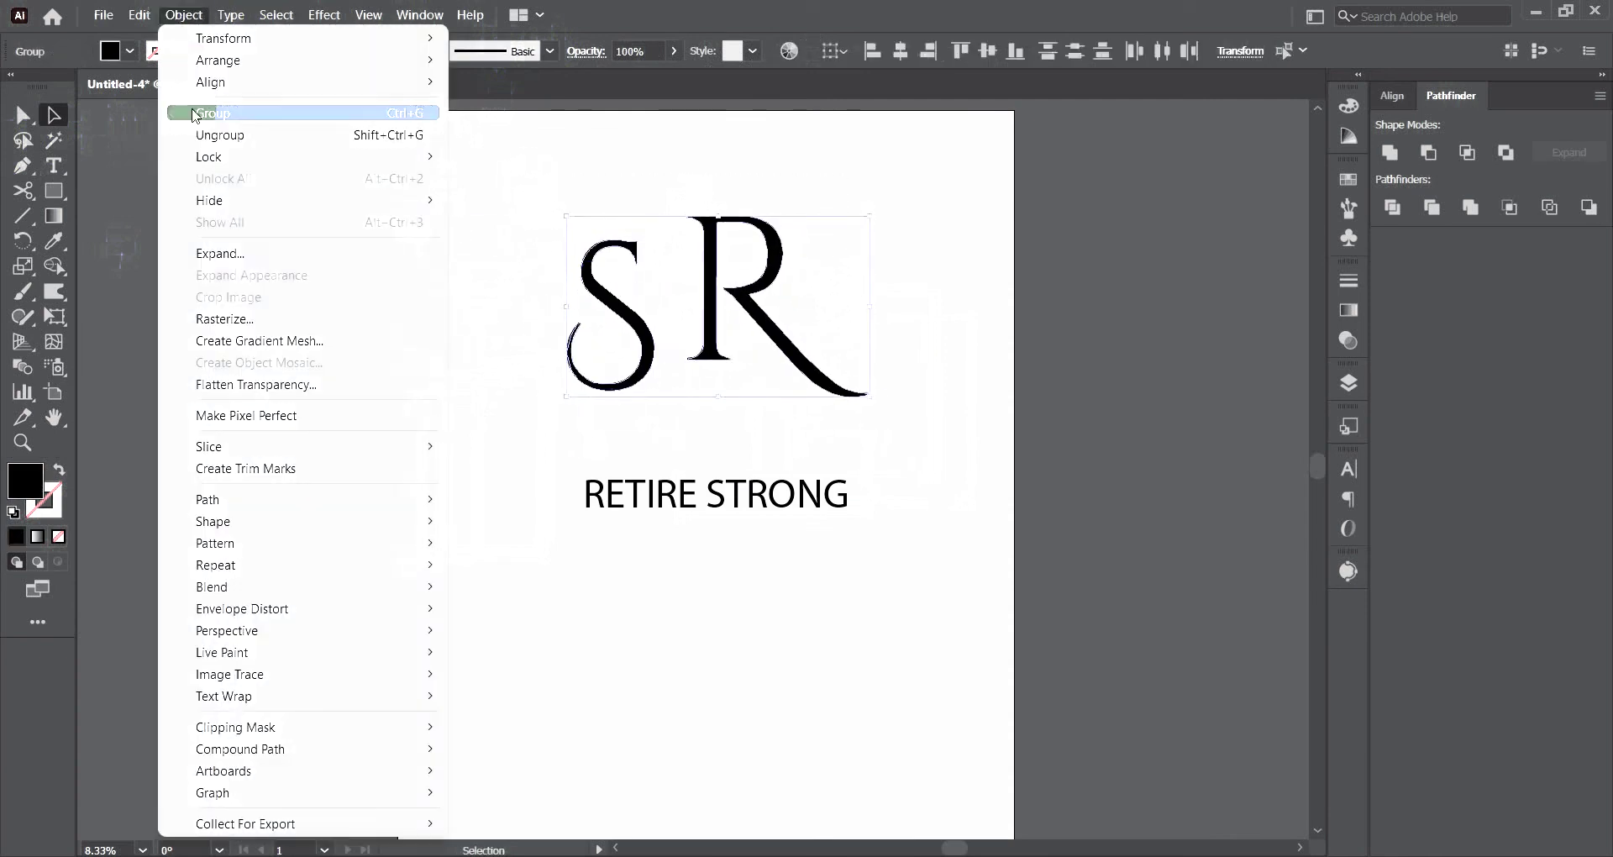
click(301, 252)
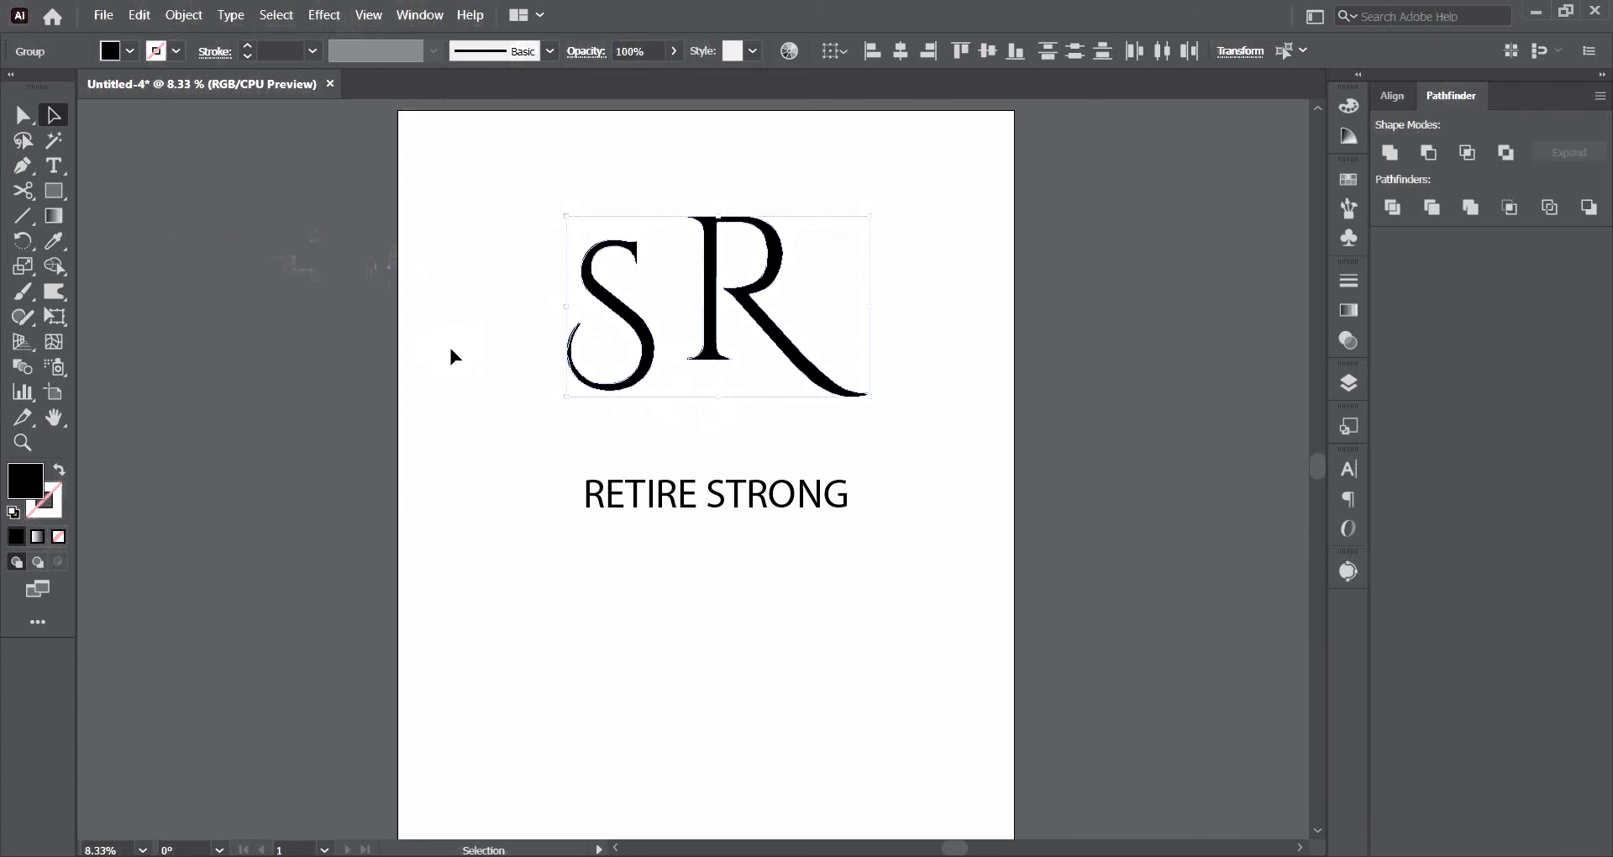
drag(634, 333, 577, 333)
Try light and orange fill colours for the S in the colour picker.
click(82, 479)
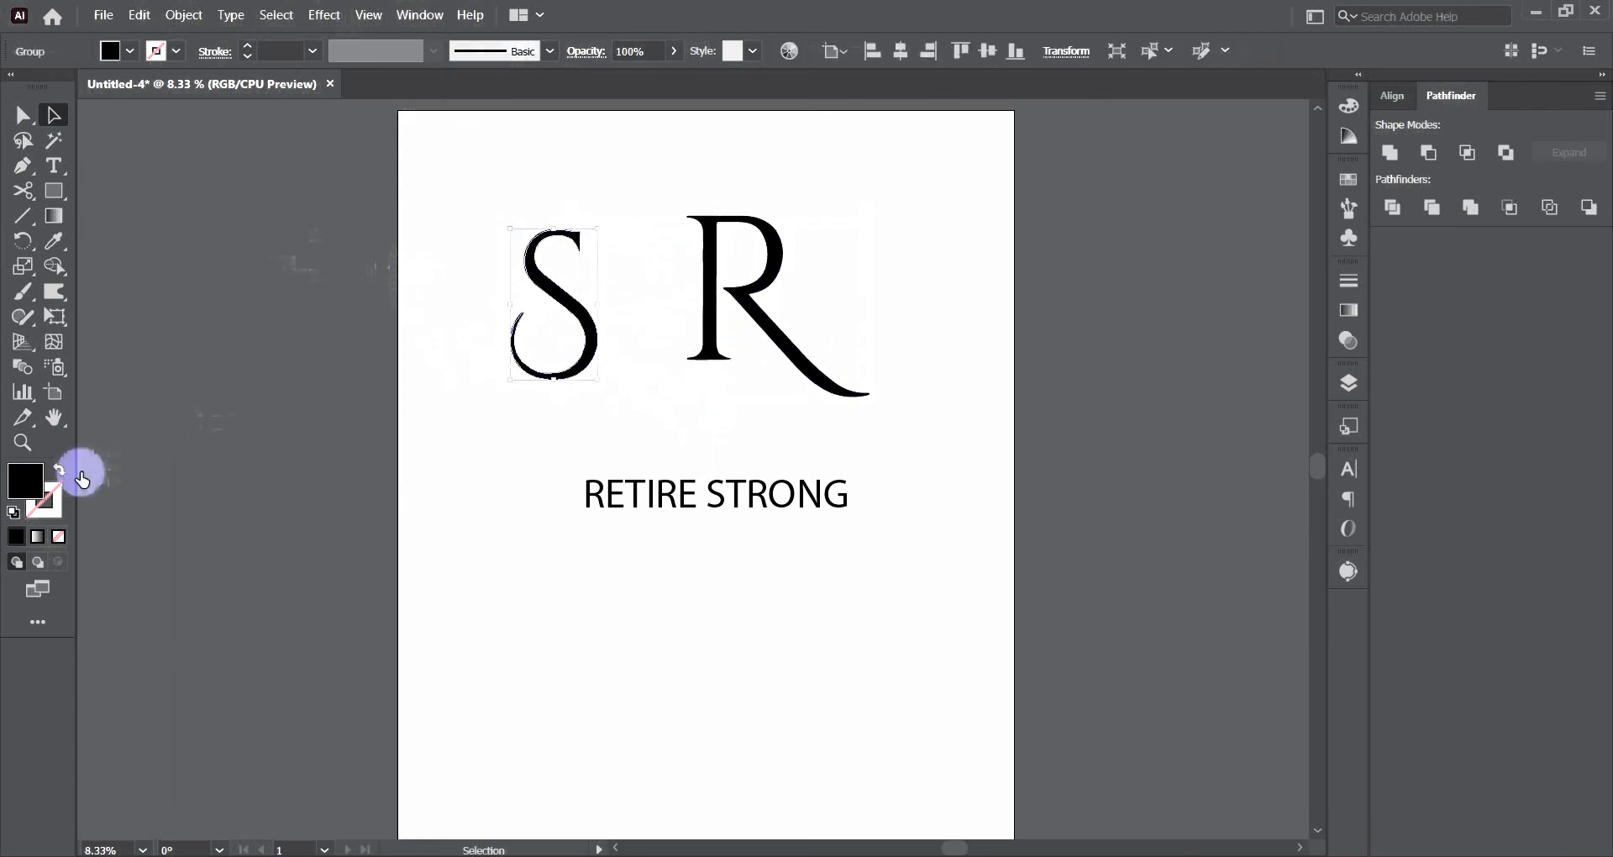
double_click(26, 477)
click(1347, 626)
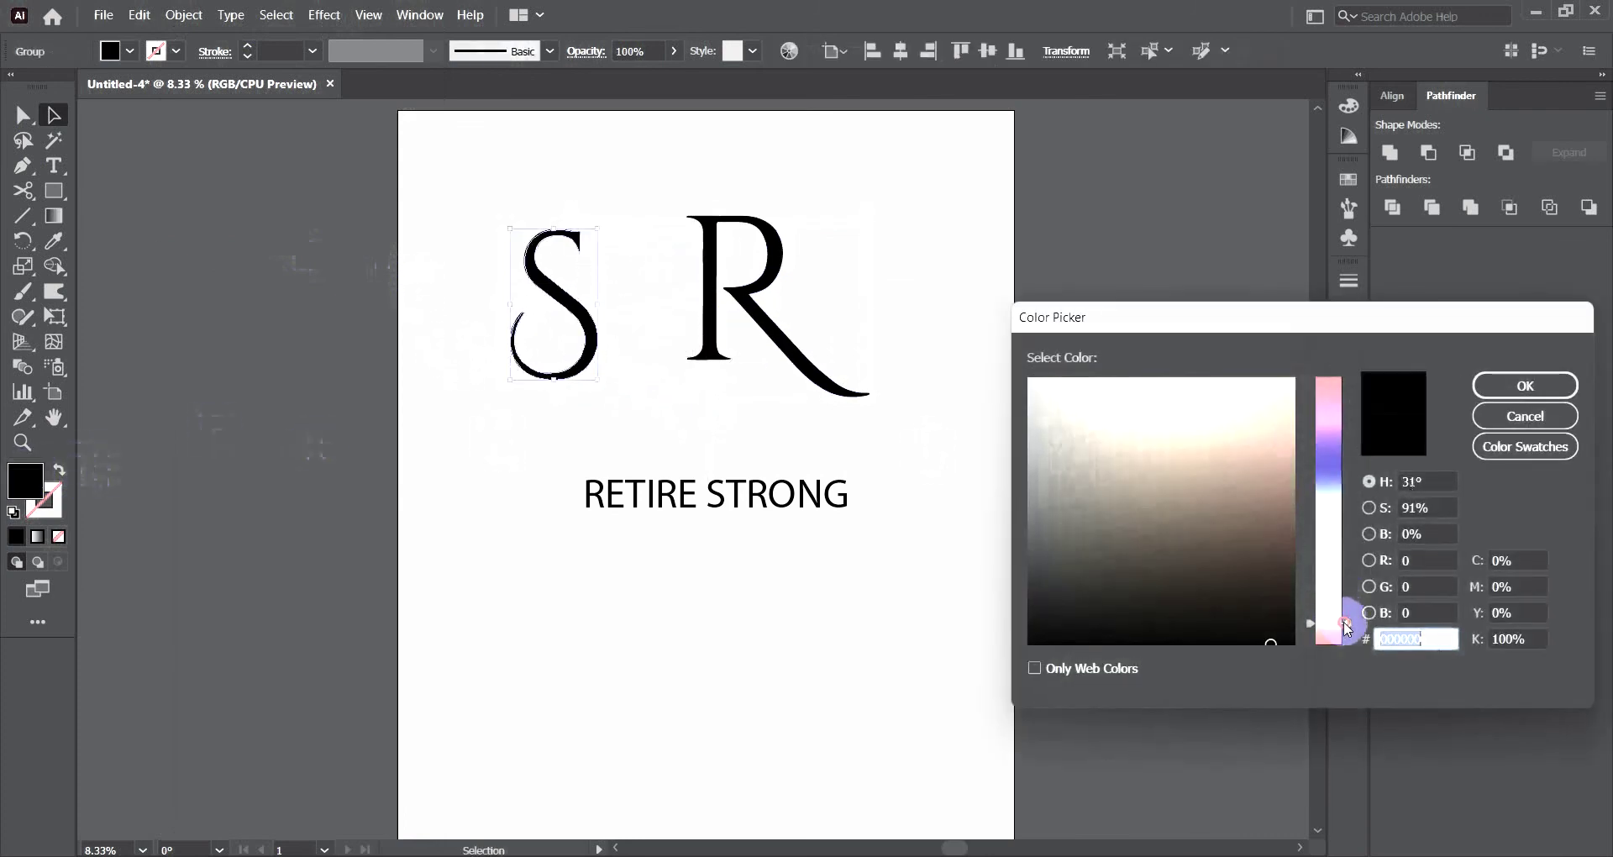
click(1257, 431)
click(1525, 386)
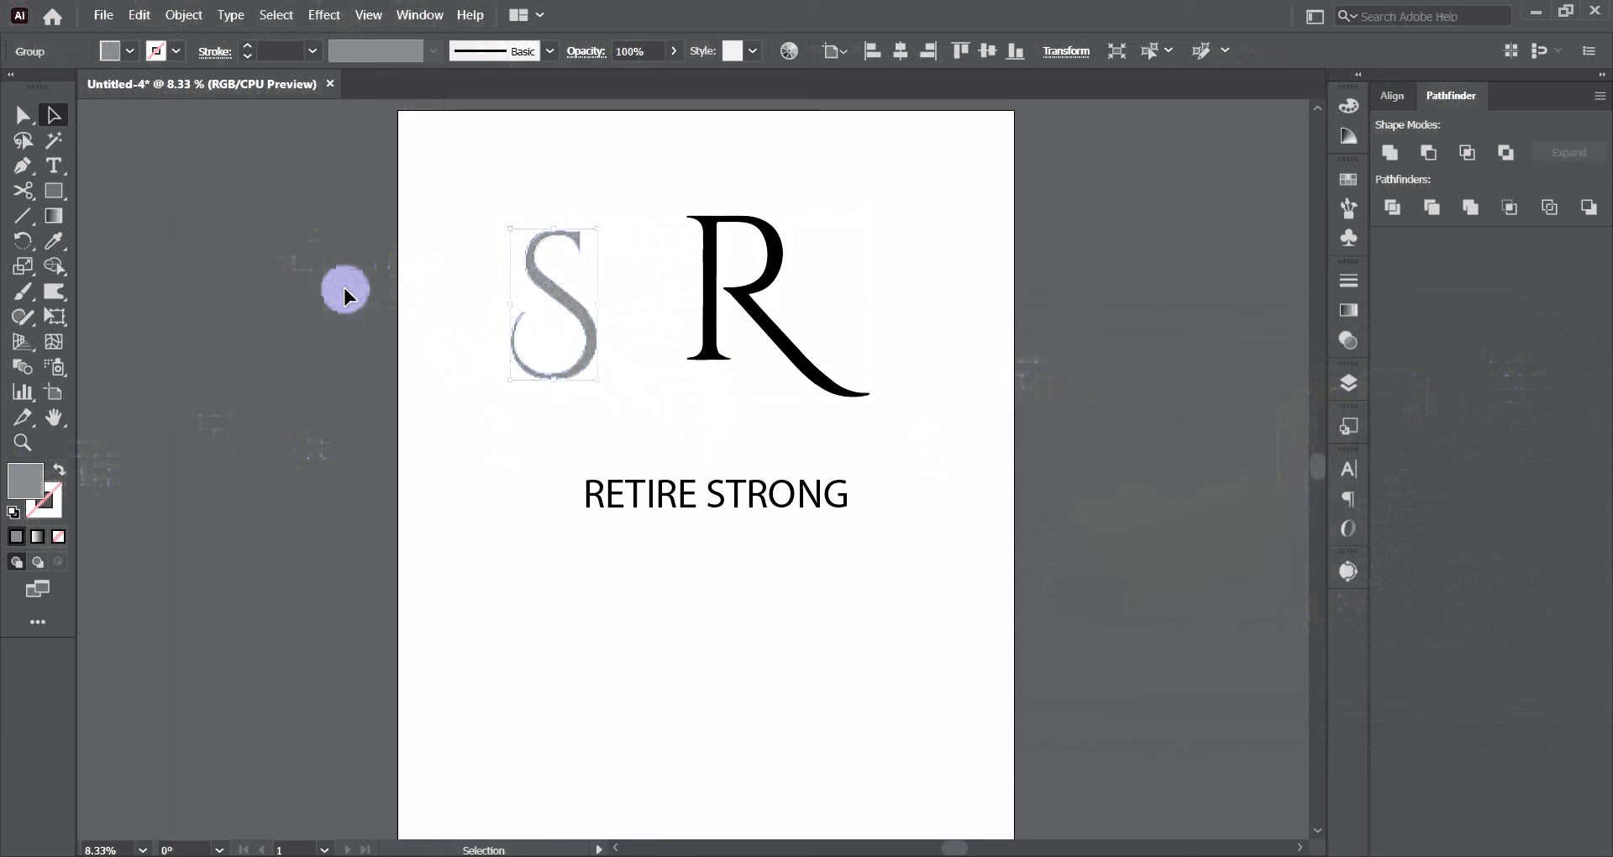
double_click(26, 479)
click(1274, 375)
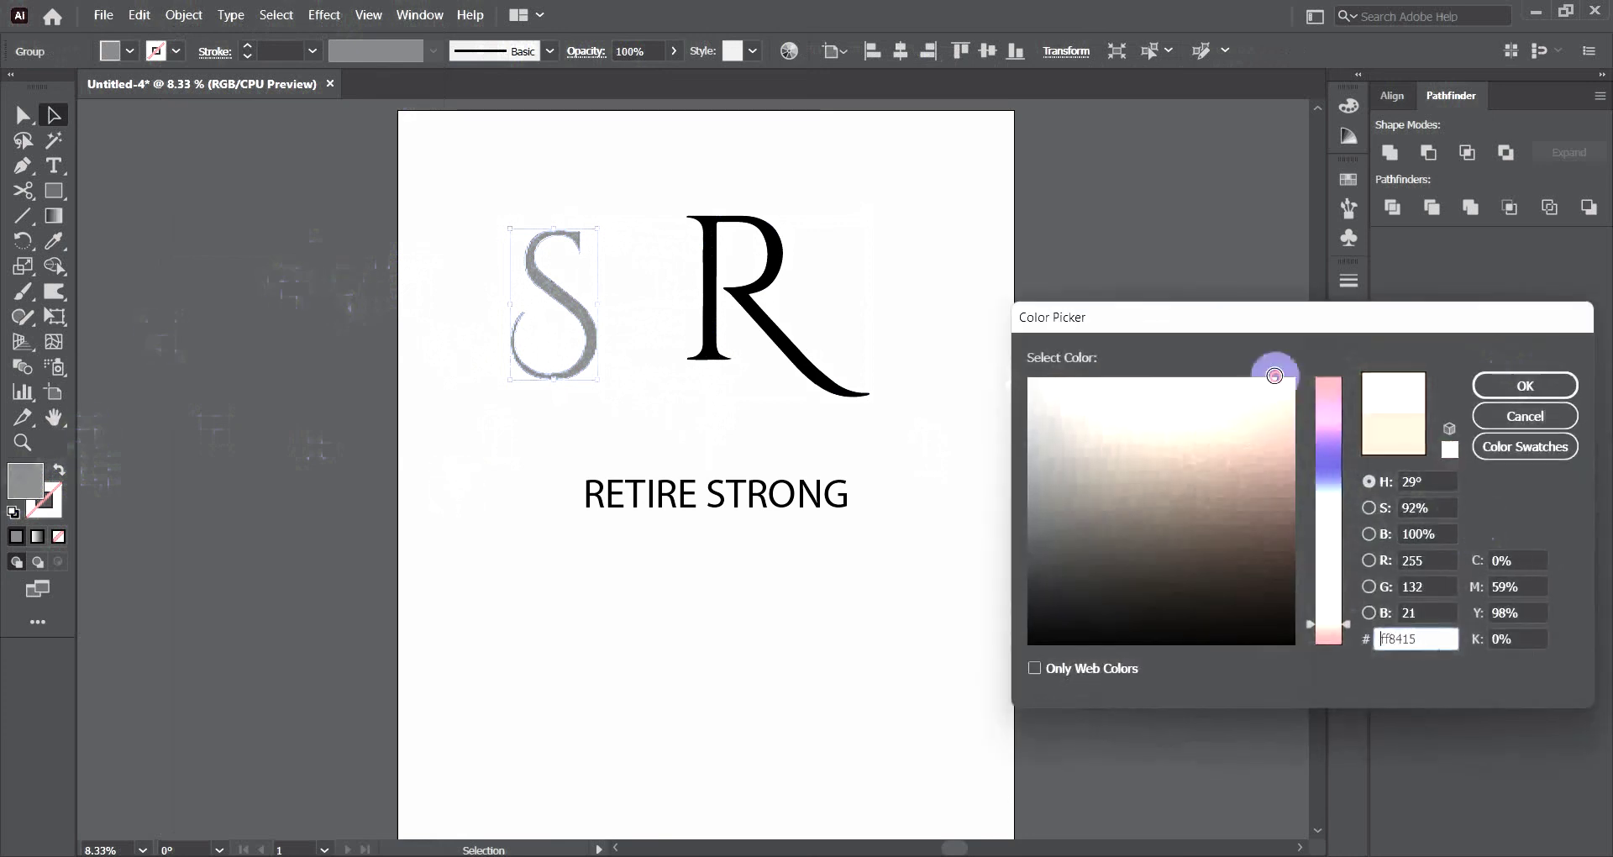
drag(1274, 376, 1276, 378)
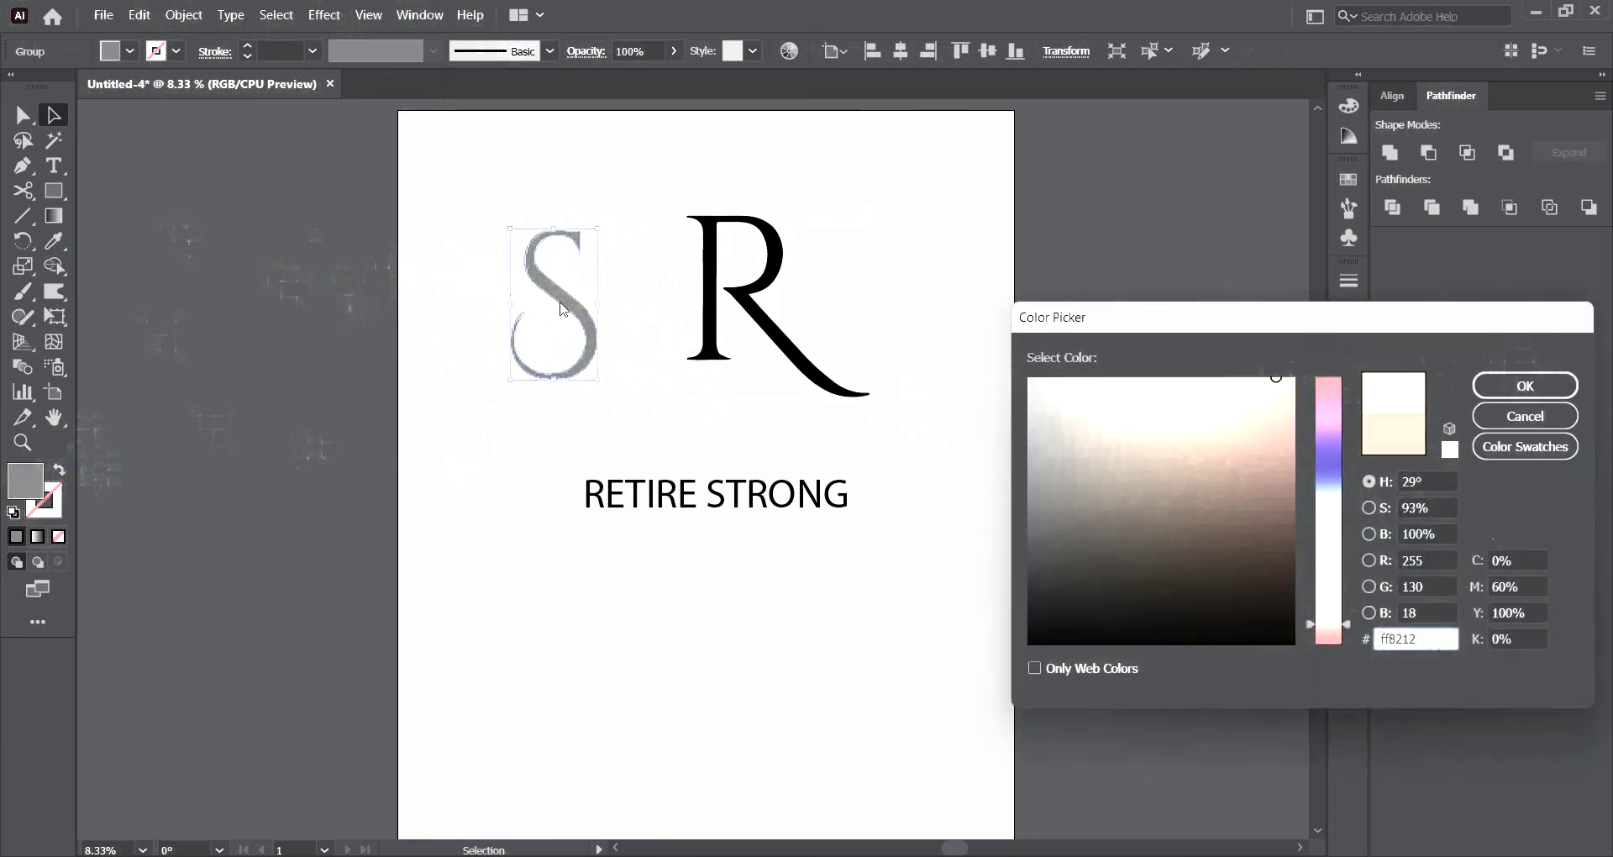
click(1504, 386)
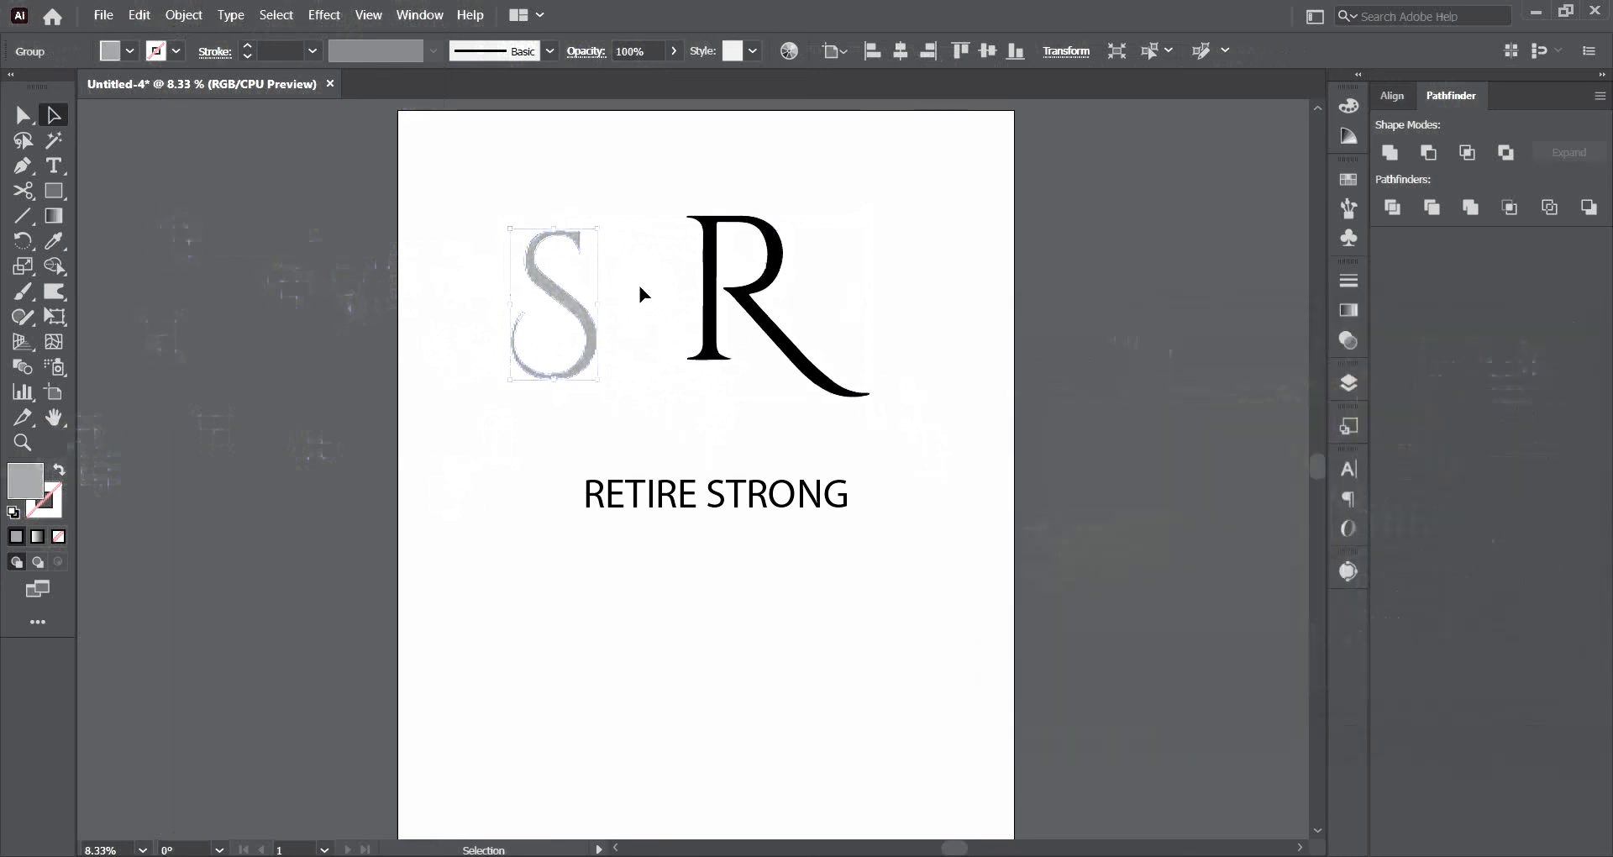
Fill the S with a pink swatch and move it over the R's stem.
click(119, 52)
click(132, 88)
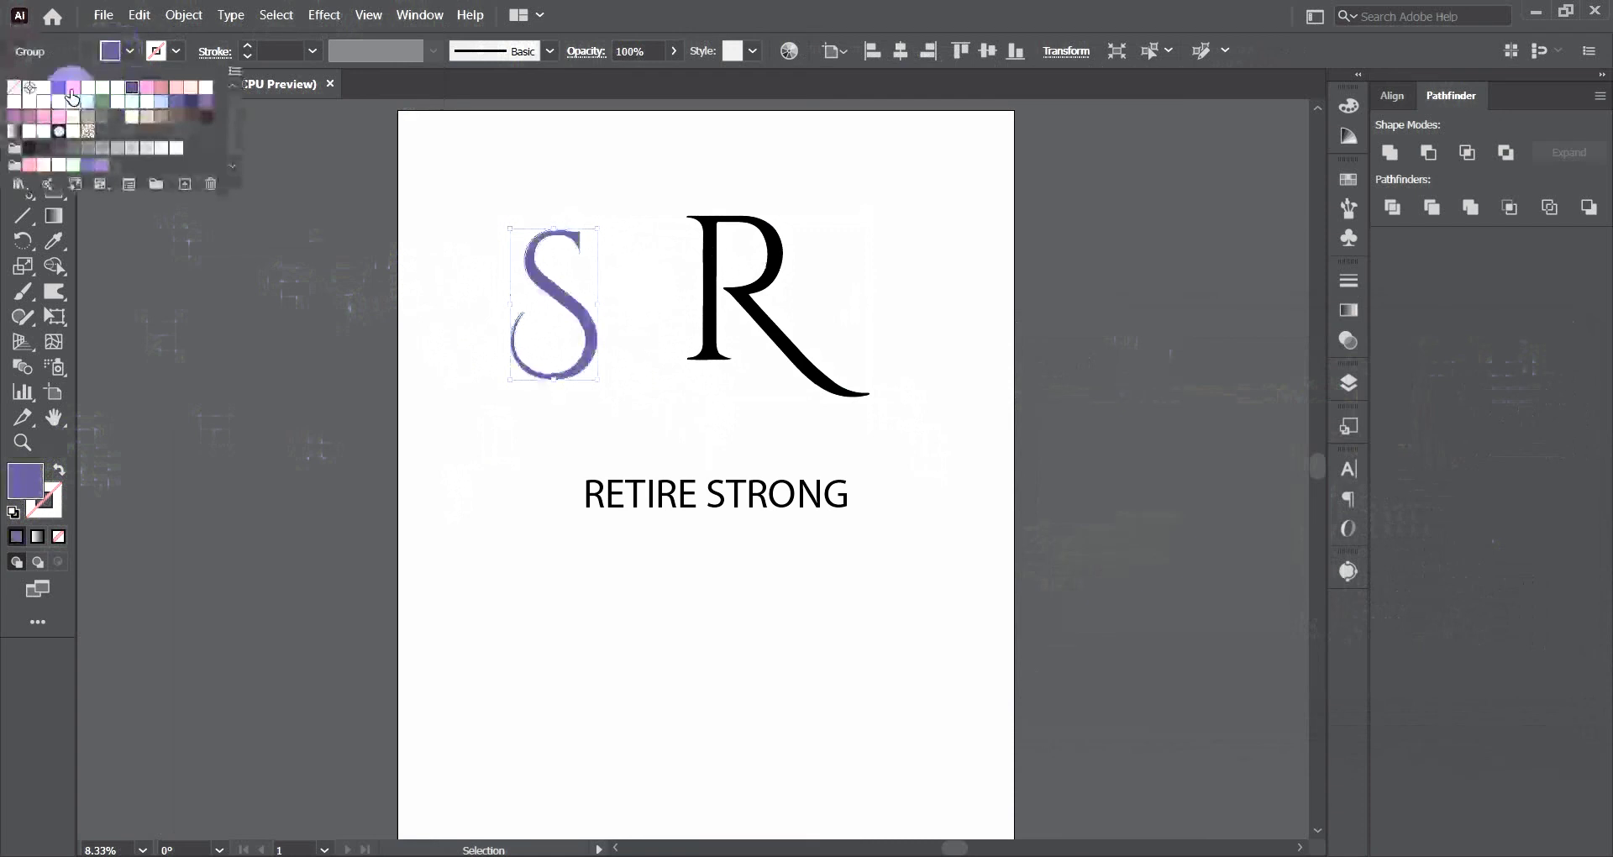
click(72, 94)
click(234, 230)
click(667, 257)
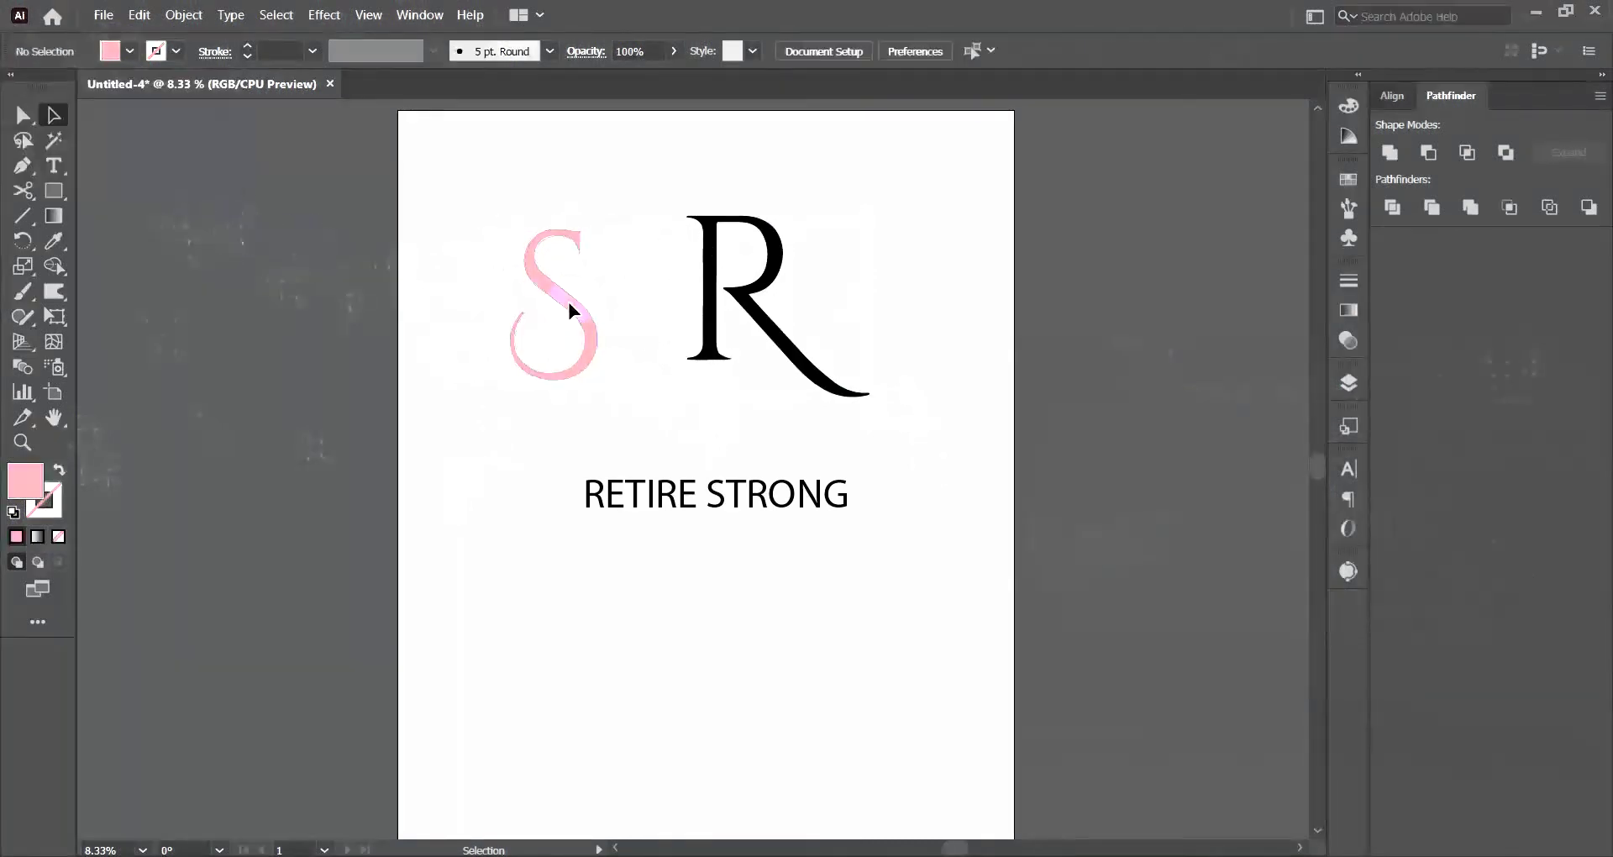
drag(568, 304, 718, 315)
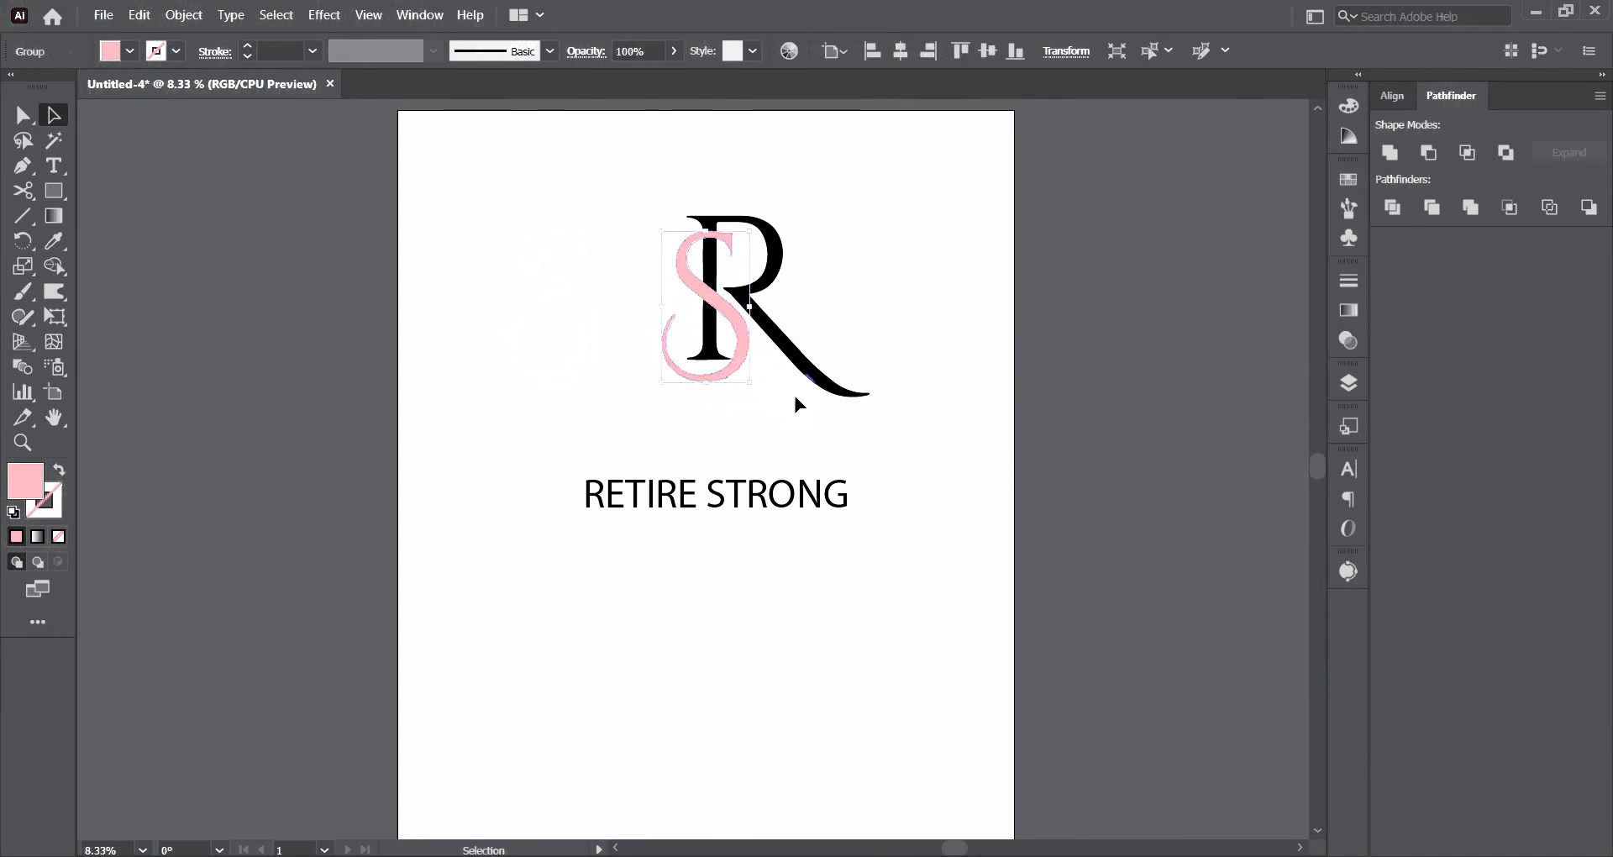
Enlarge the pink S slightly to match the R.
scroll(716, 321, up, 1)
scroll(715, 323, up, 1)
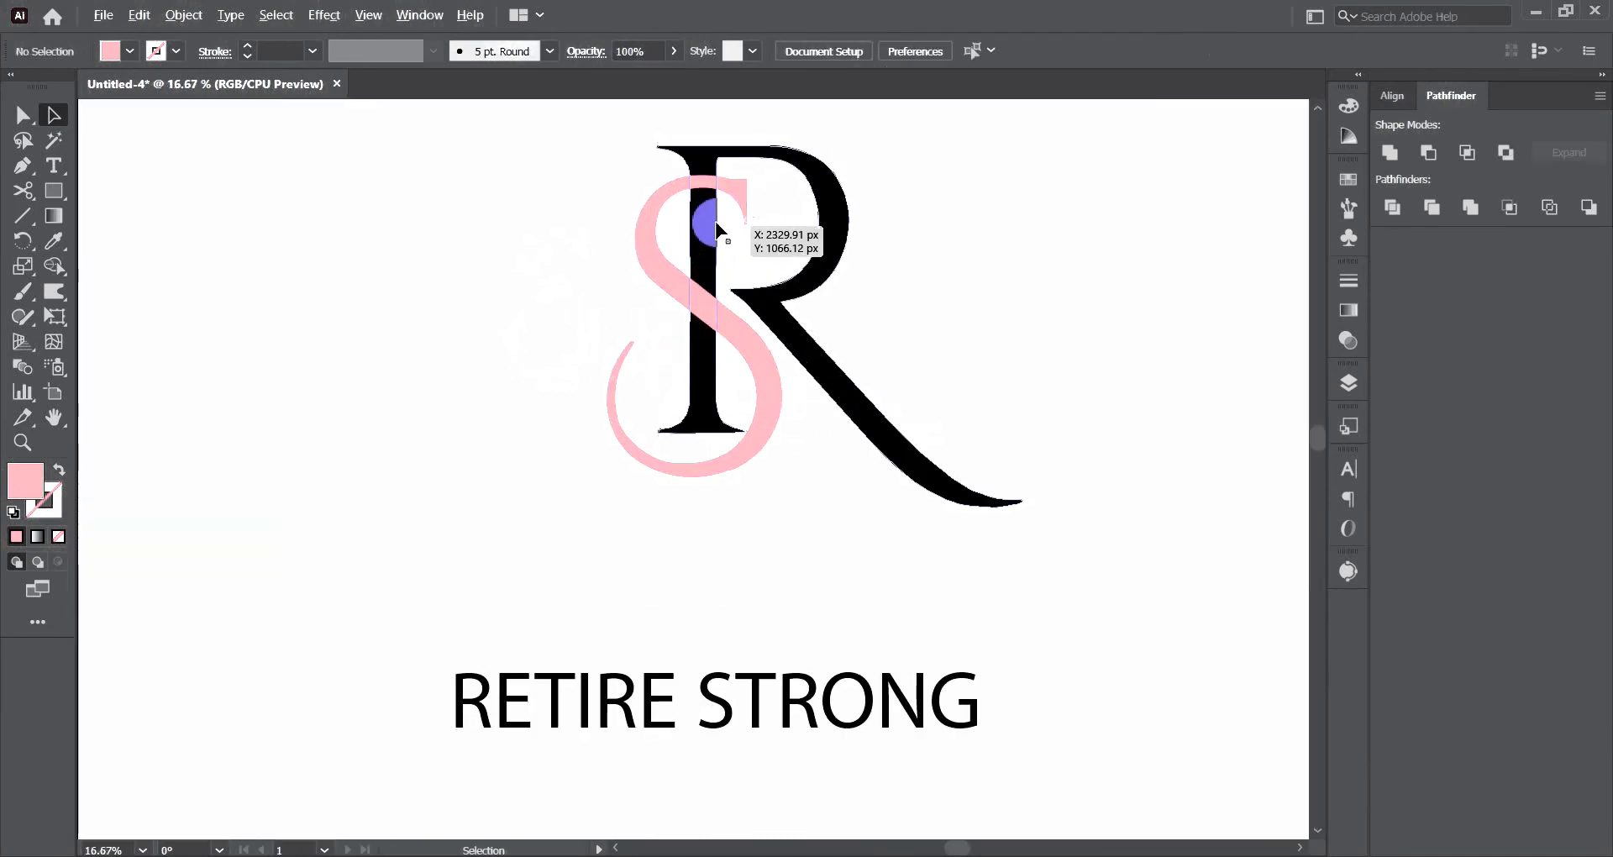
click(760, 380)
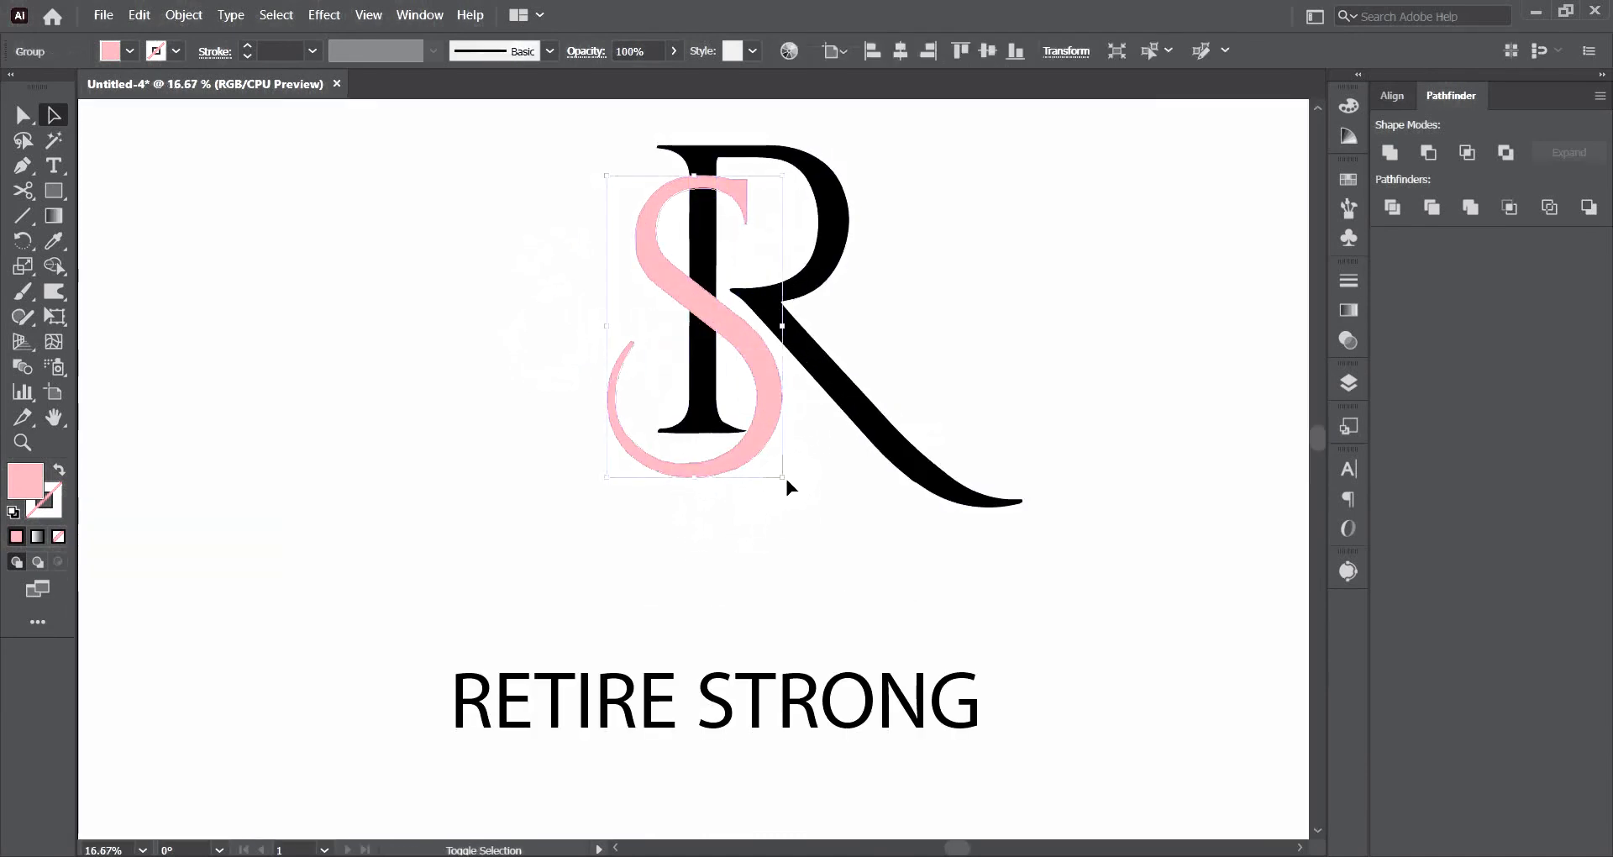
drag(786, 479, 794, 494)
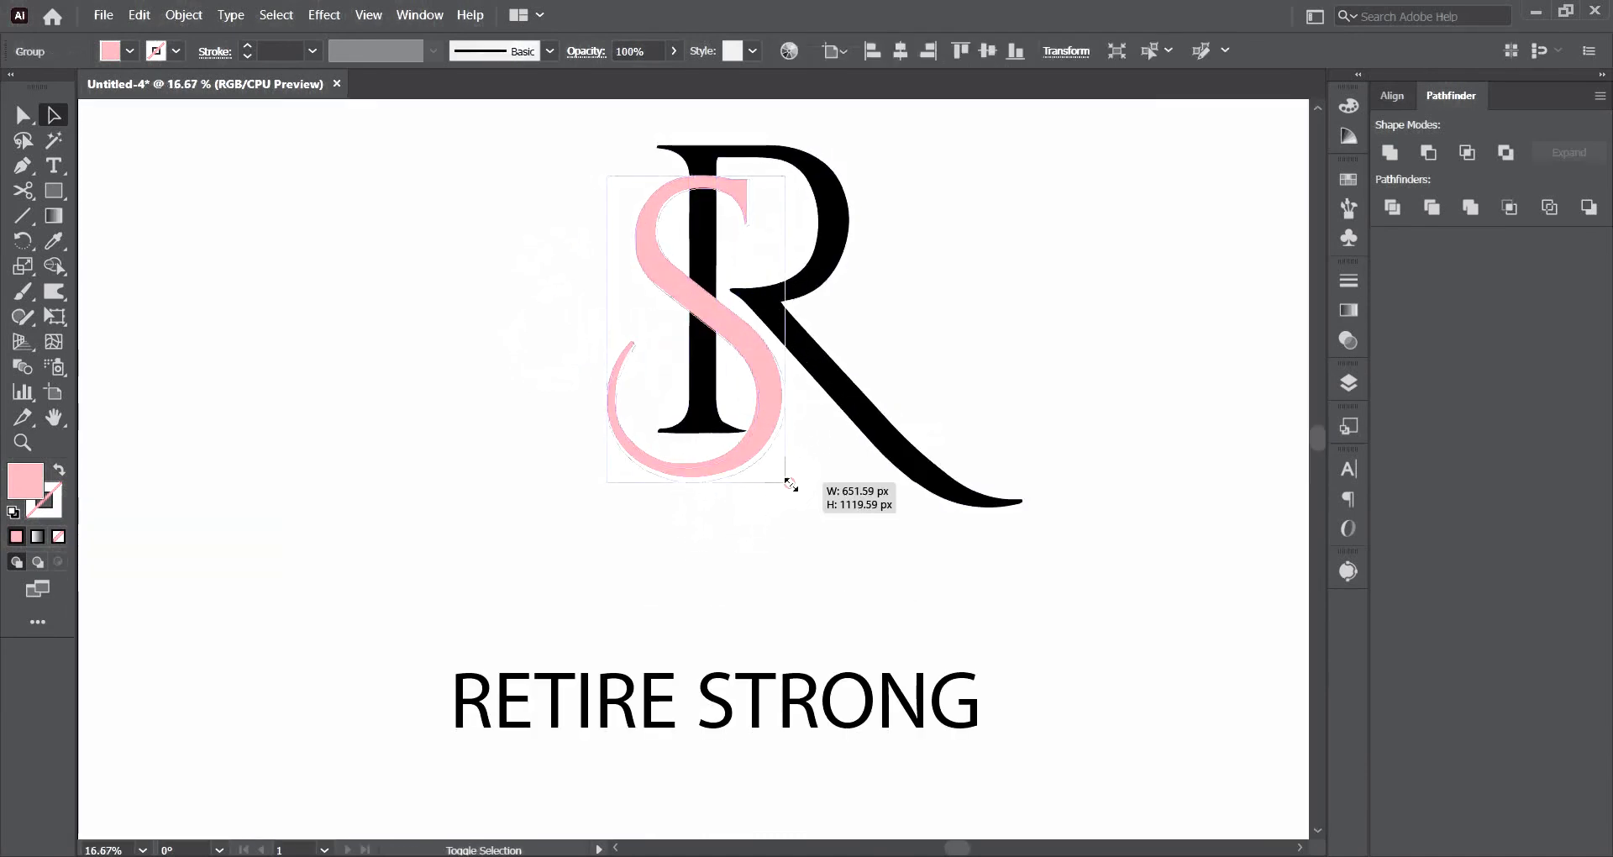
click(753, 379)
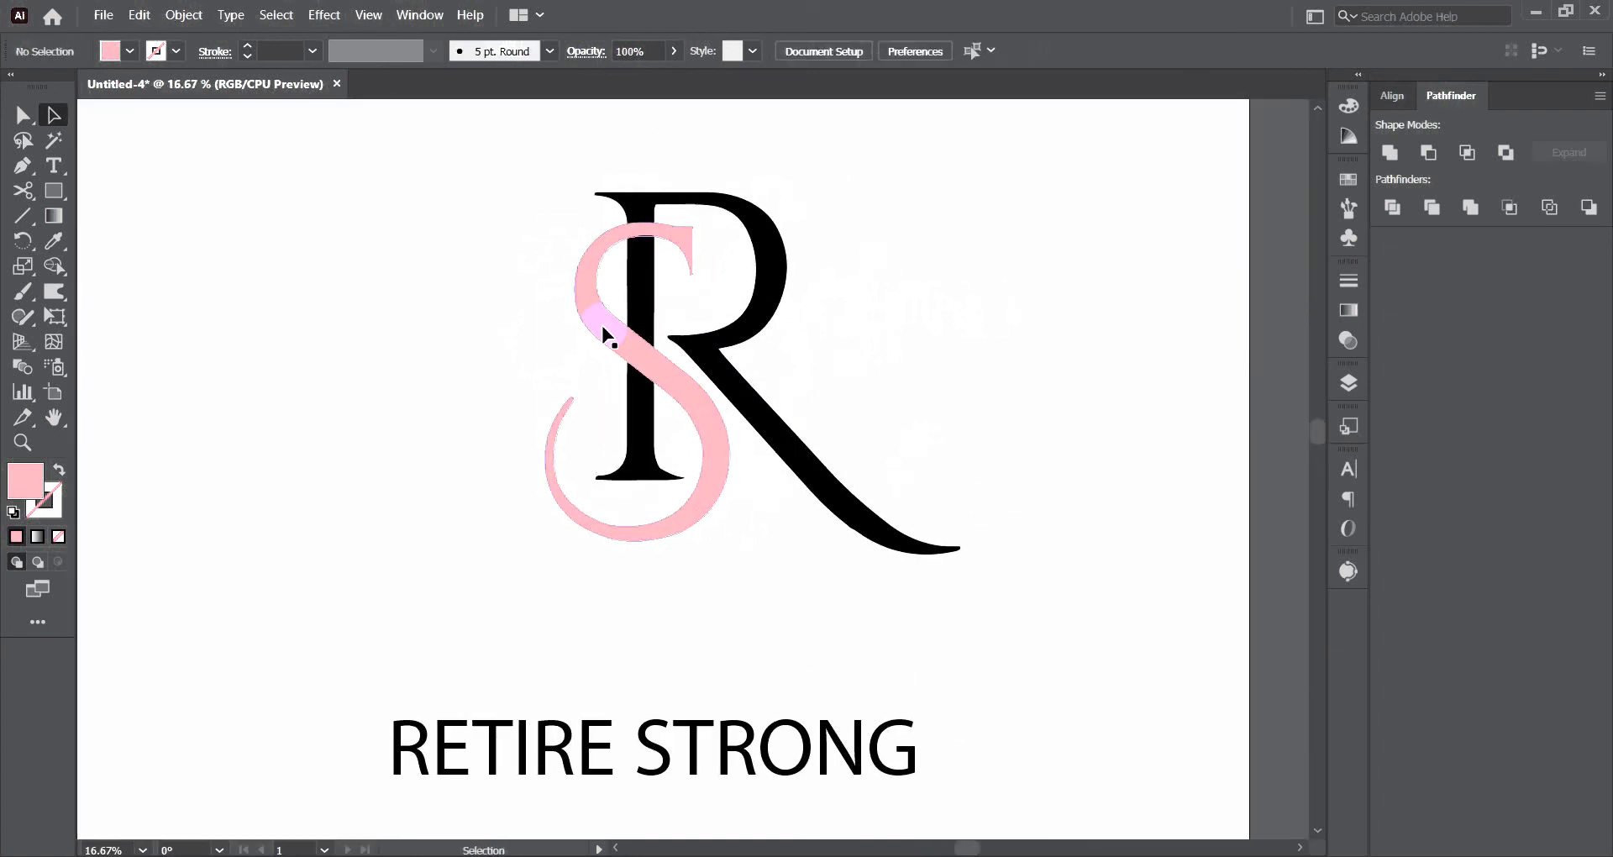
click(604, 332)
Apply Object > Path > Offset Path with a 17 px offset to the pink S.
click(184, 15)
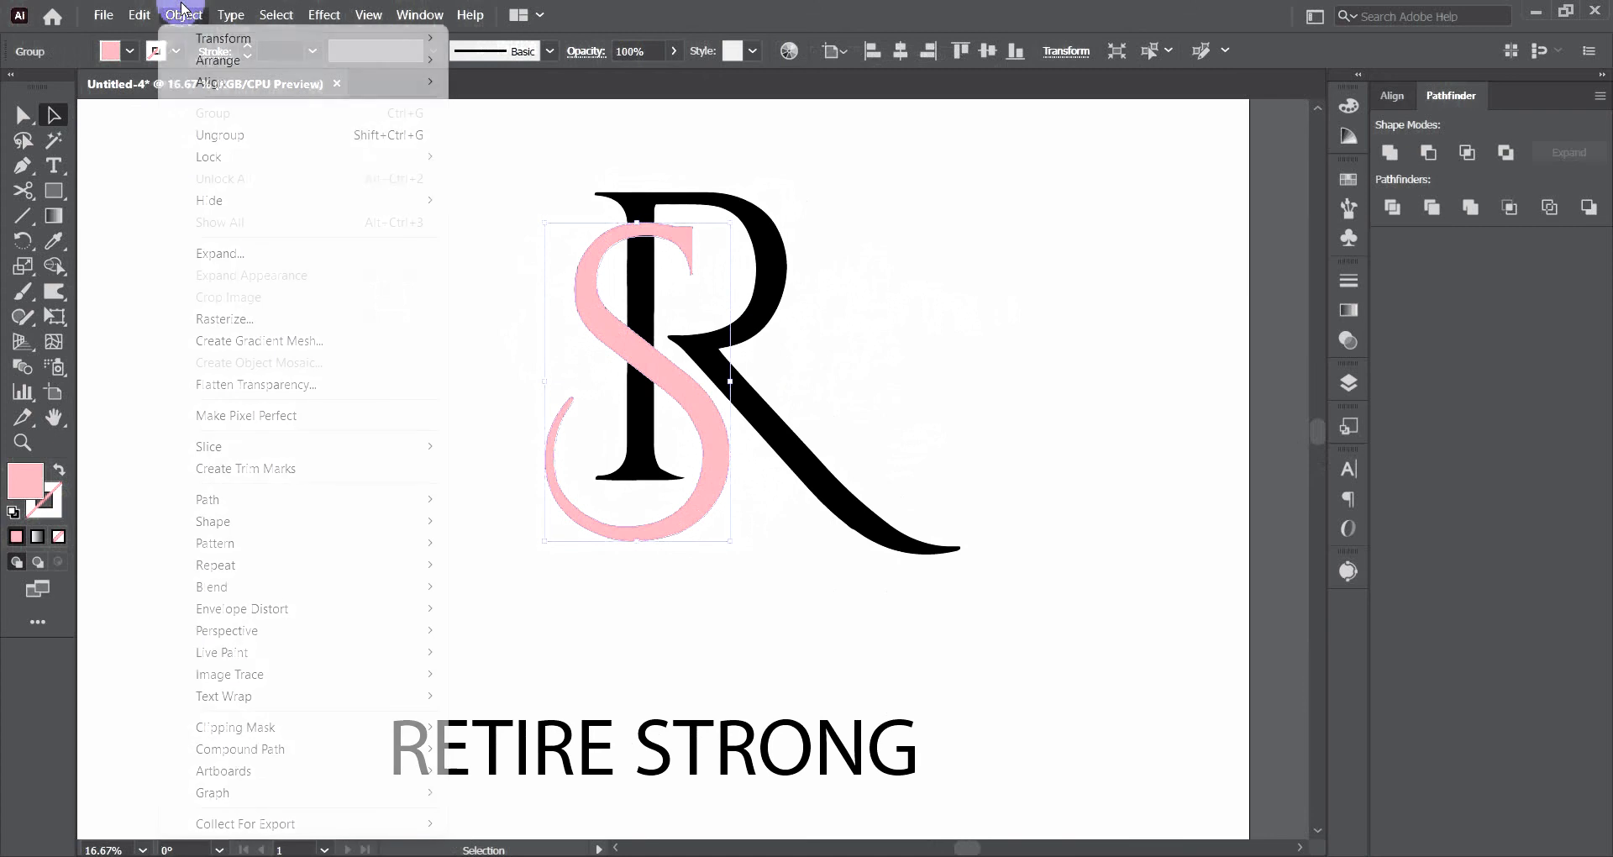
click(248, 499)
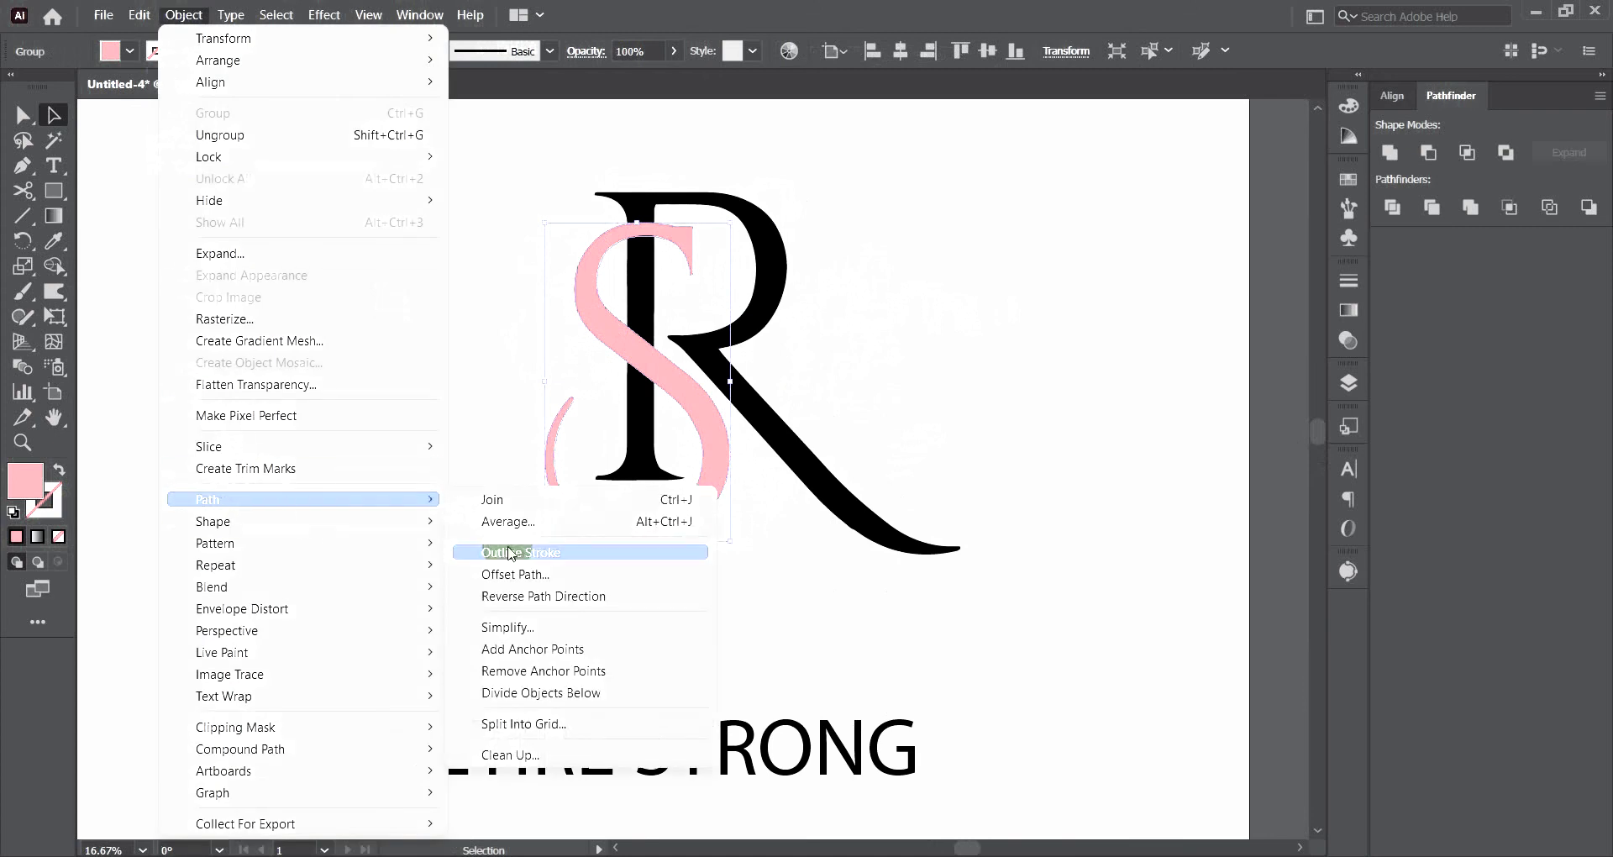
click(531, 577)
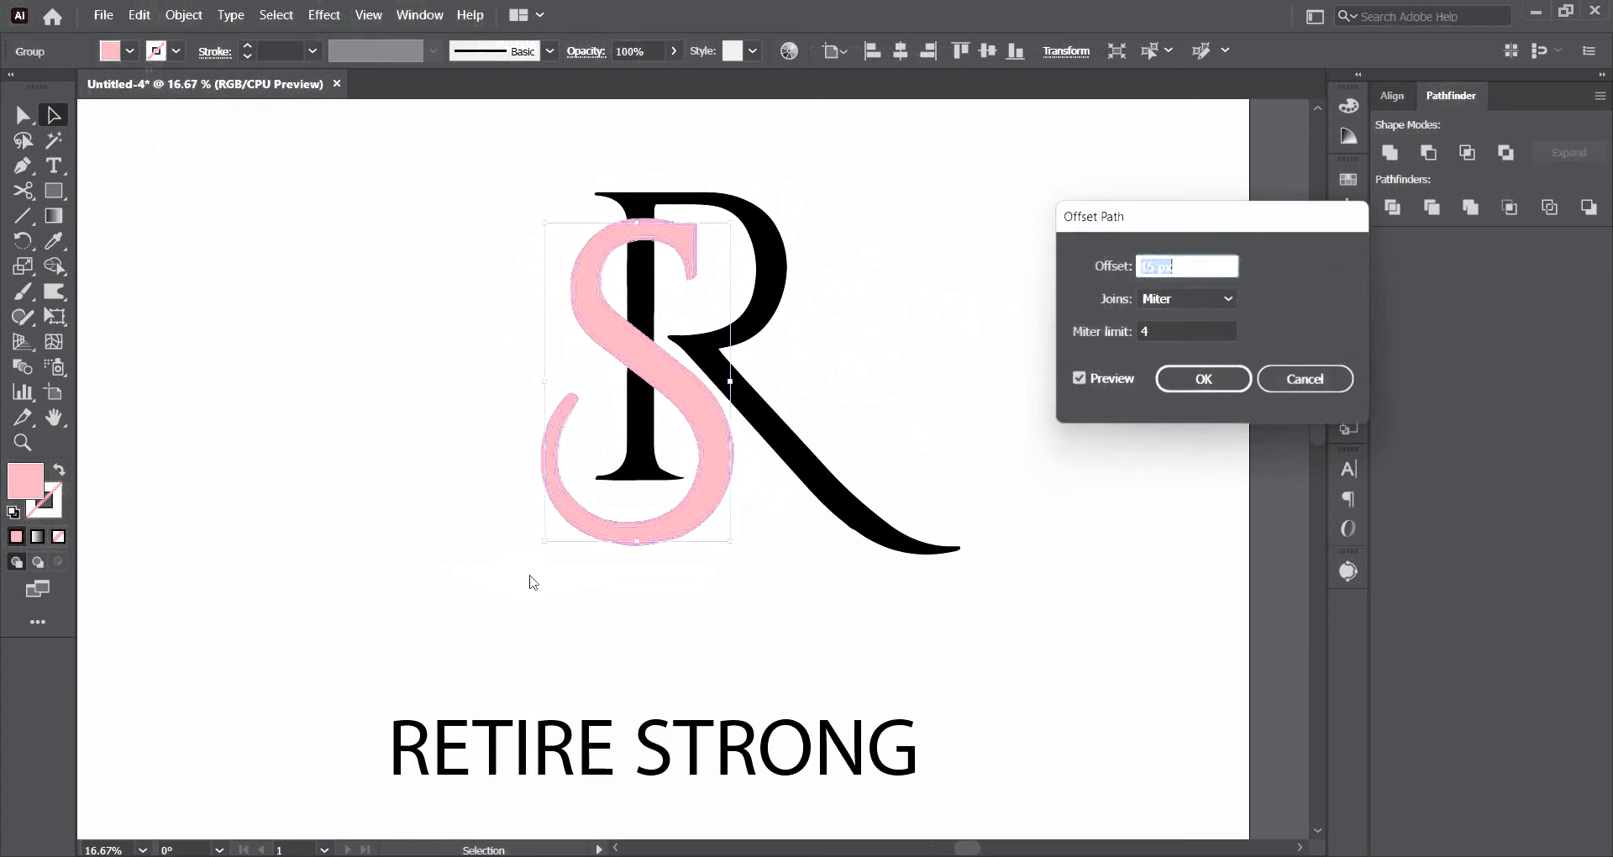
click(1212, 262)
key(Down)
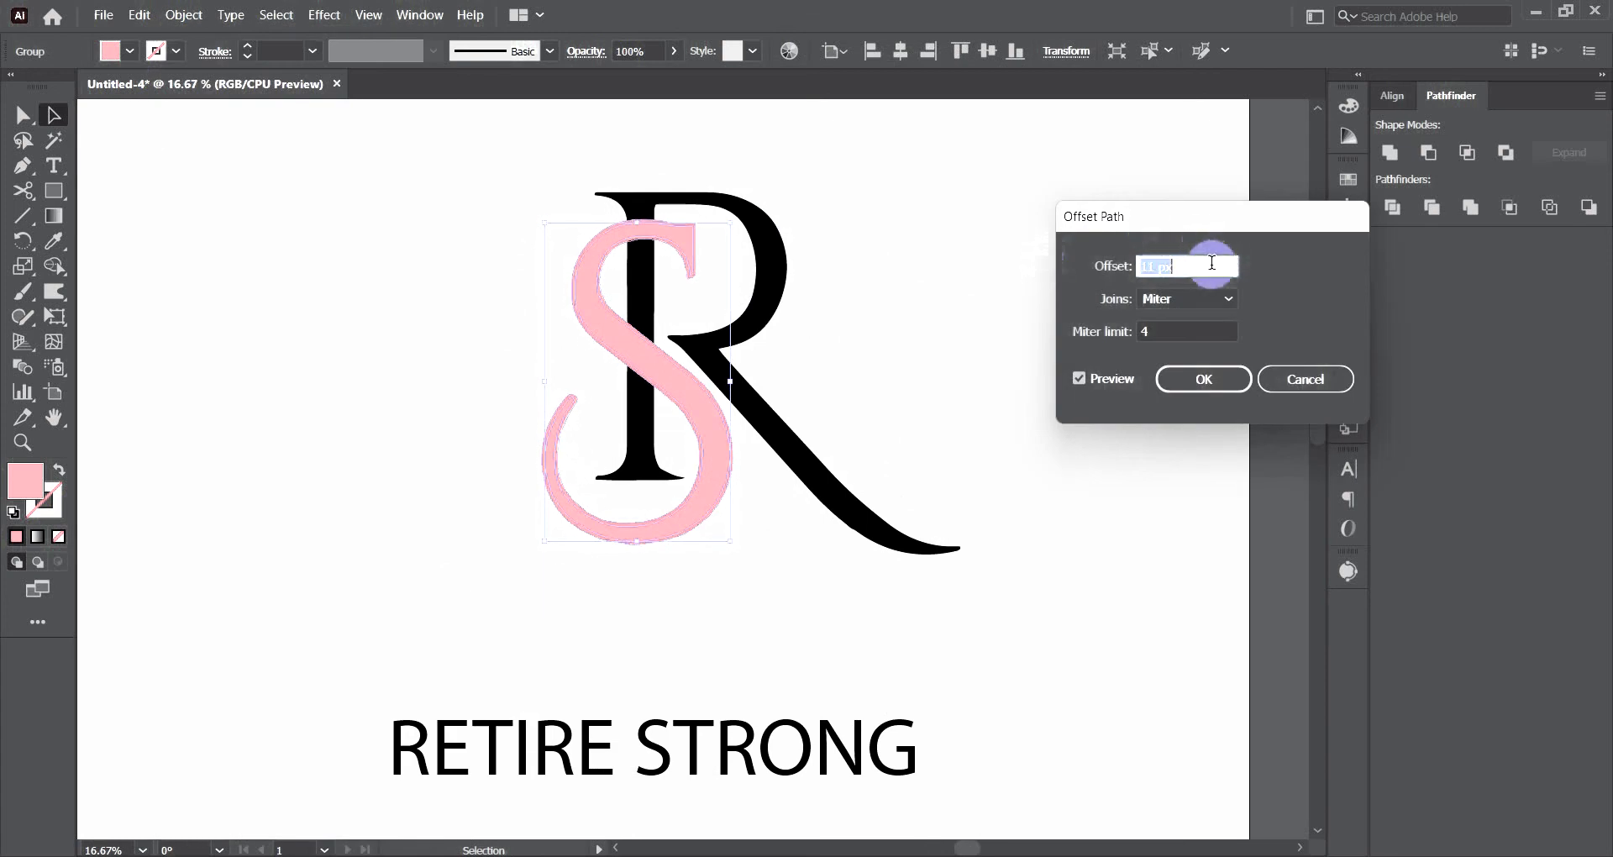
key(Down)
key(Down)
key(Down)
key(Up)
key(Up)
key(Up)
key(Up)
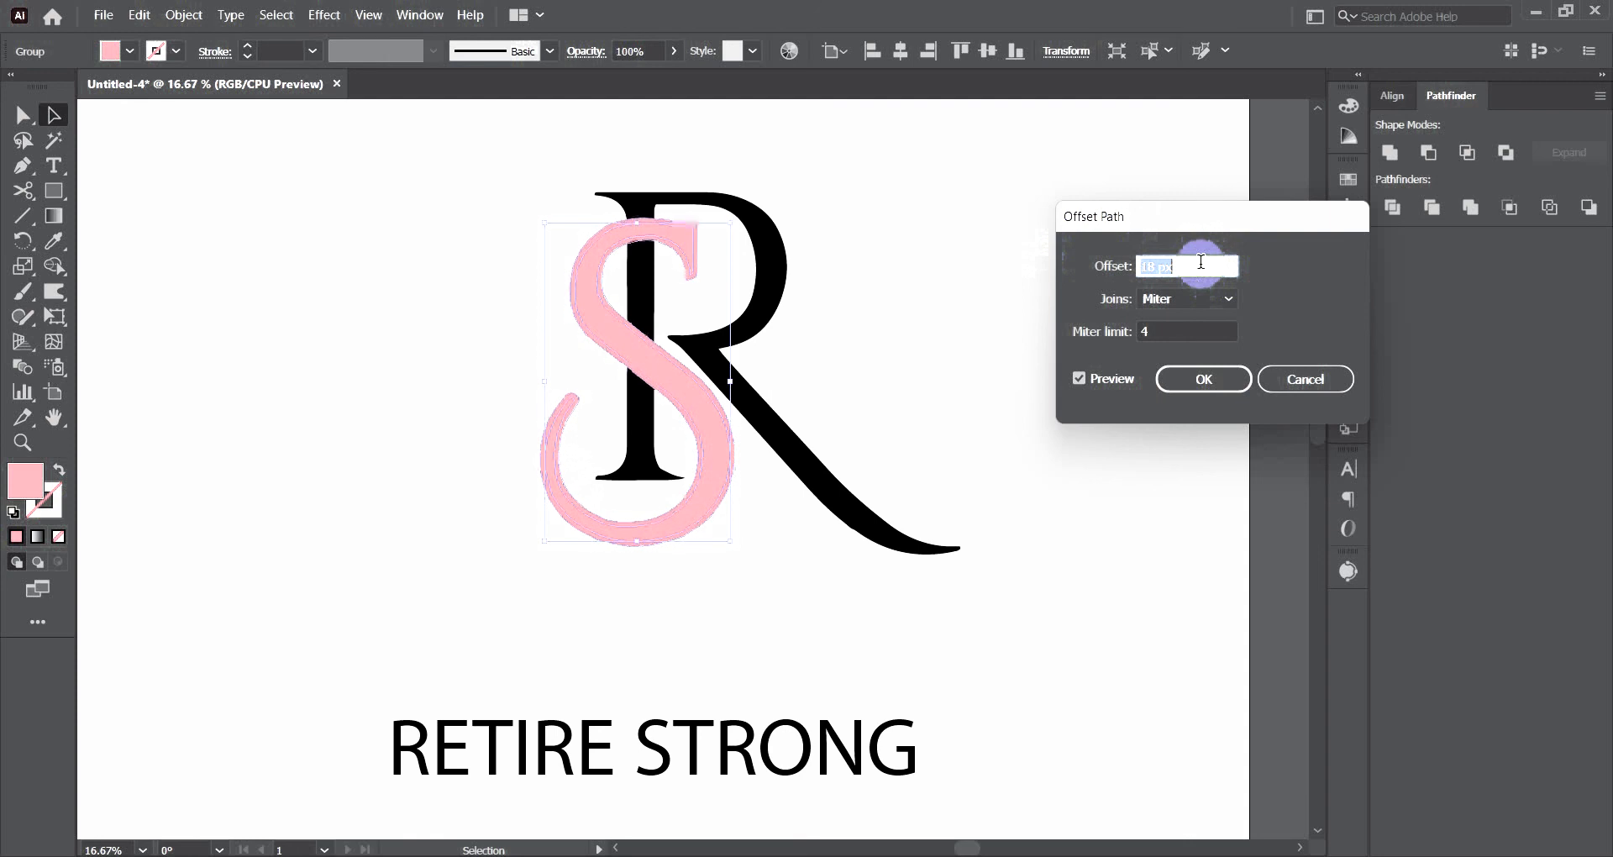
key(Down)
click(1204, 380)
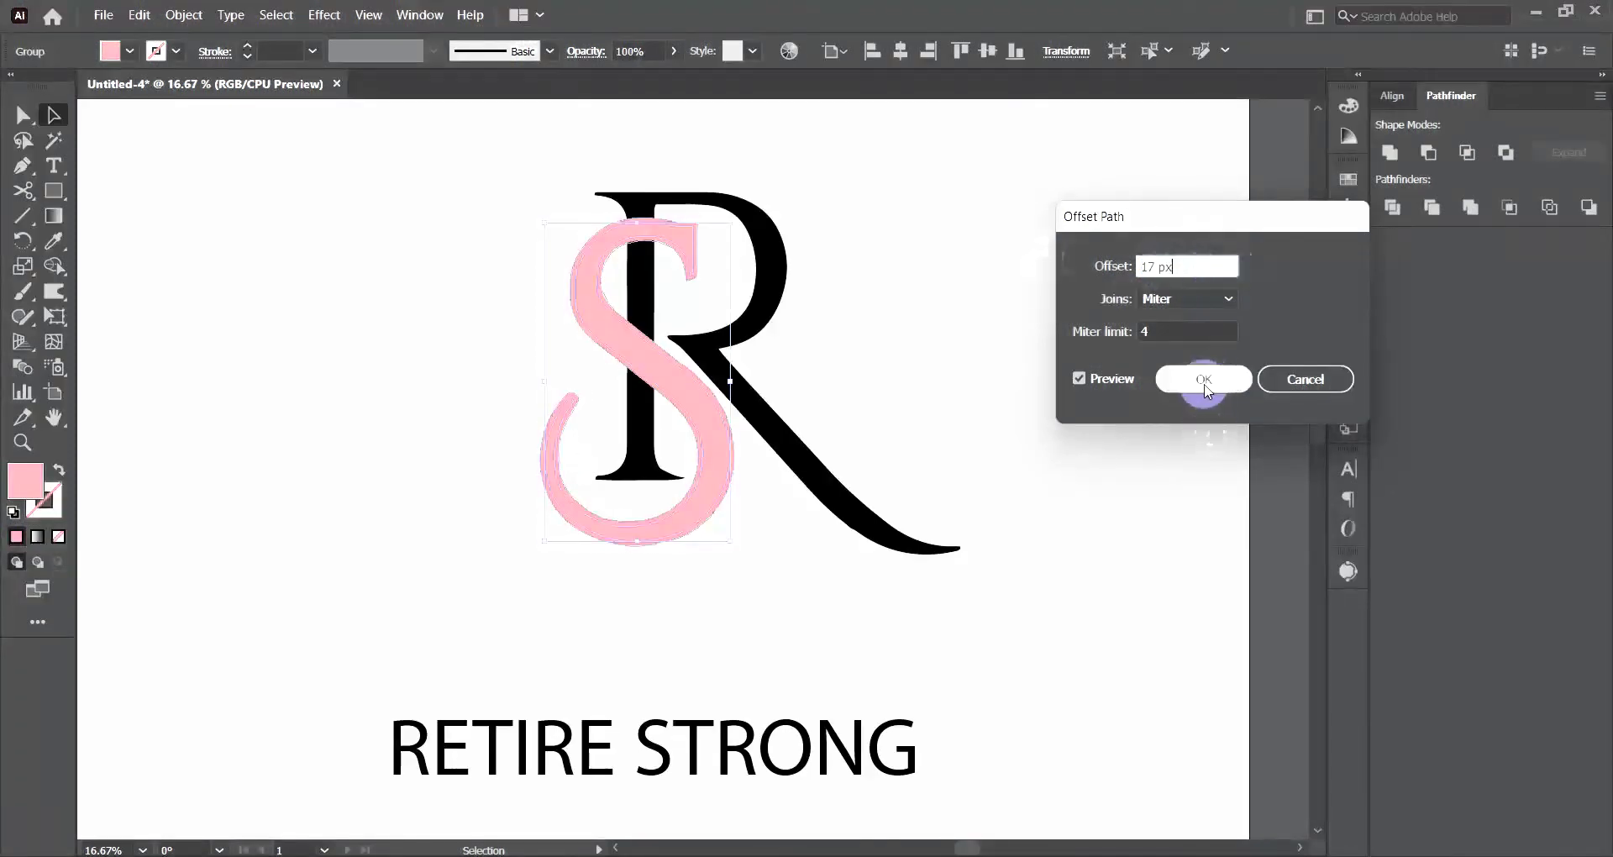
click(430, 178)
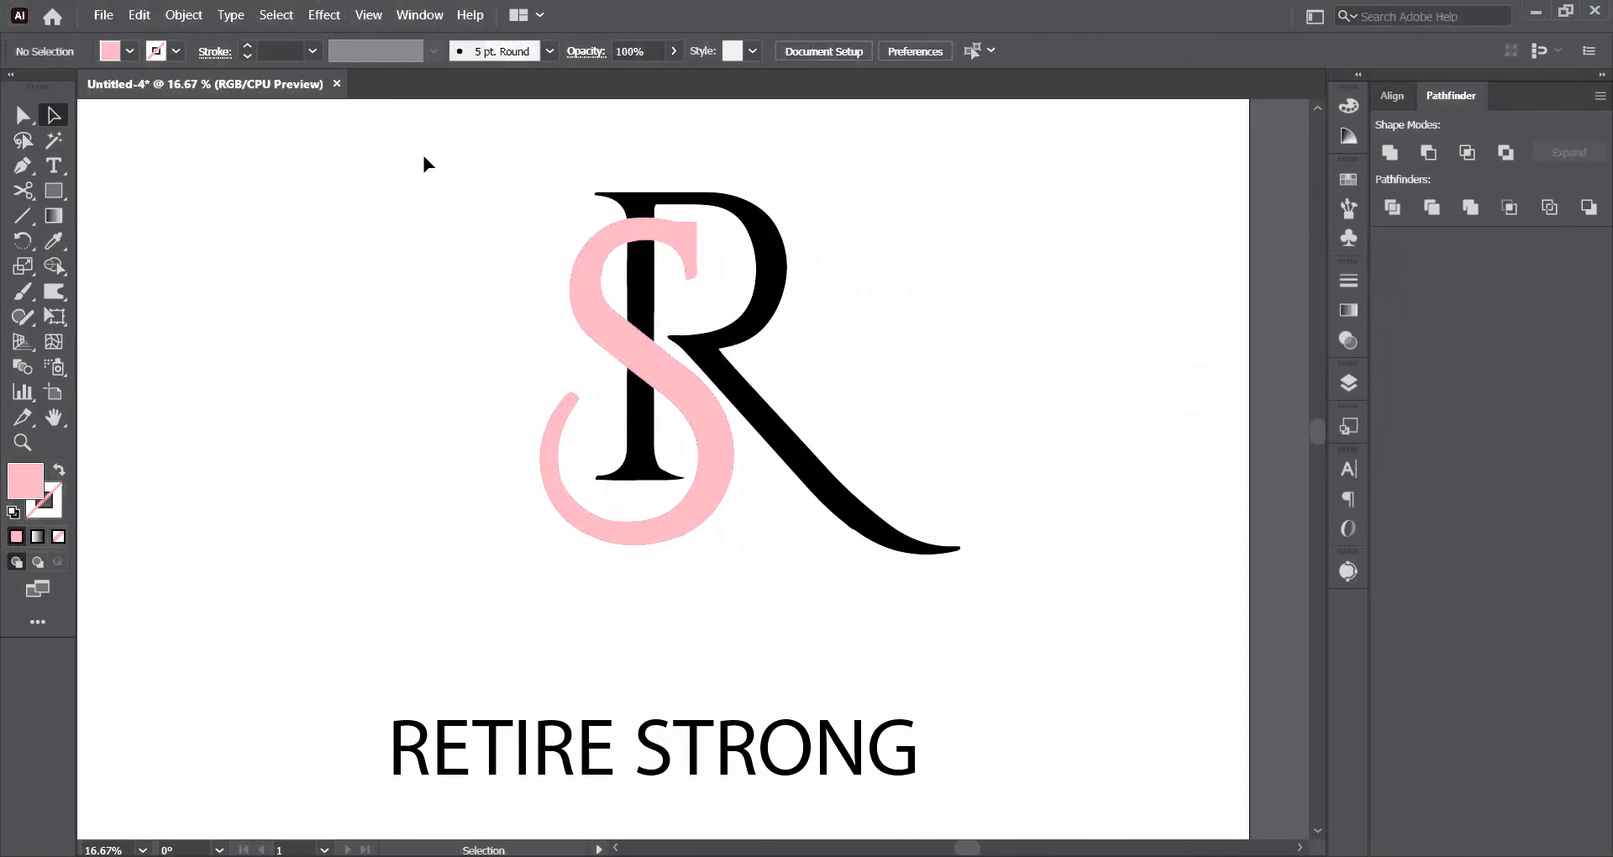
With Shape Builder, remove the leftover strips along the S's top curve and the R stem top.
drag(457, 107, 933, 489)
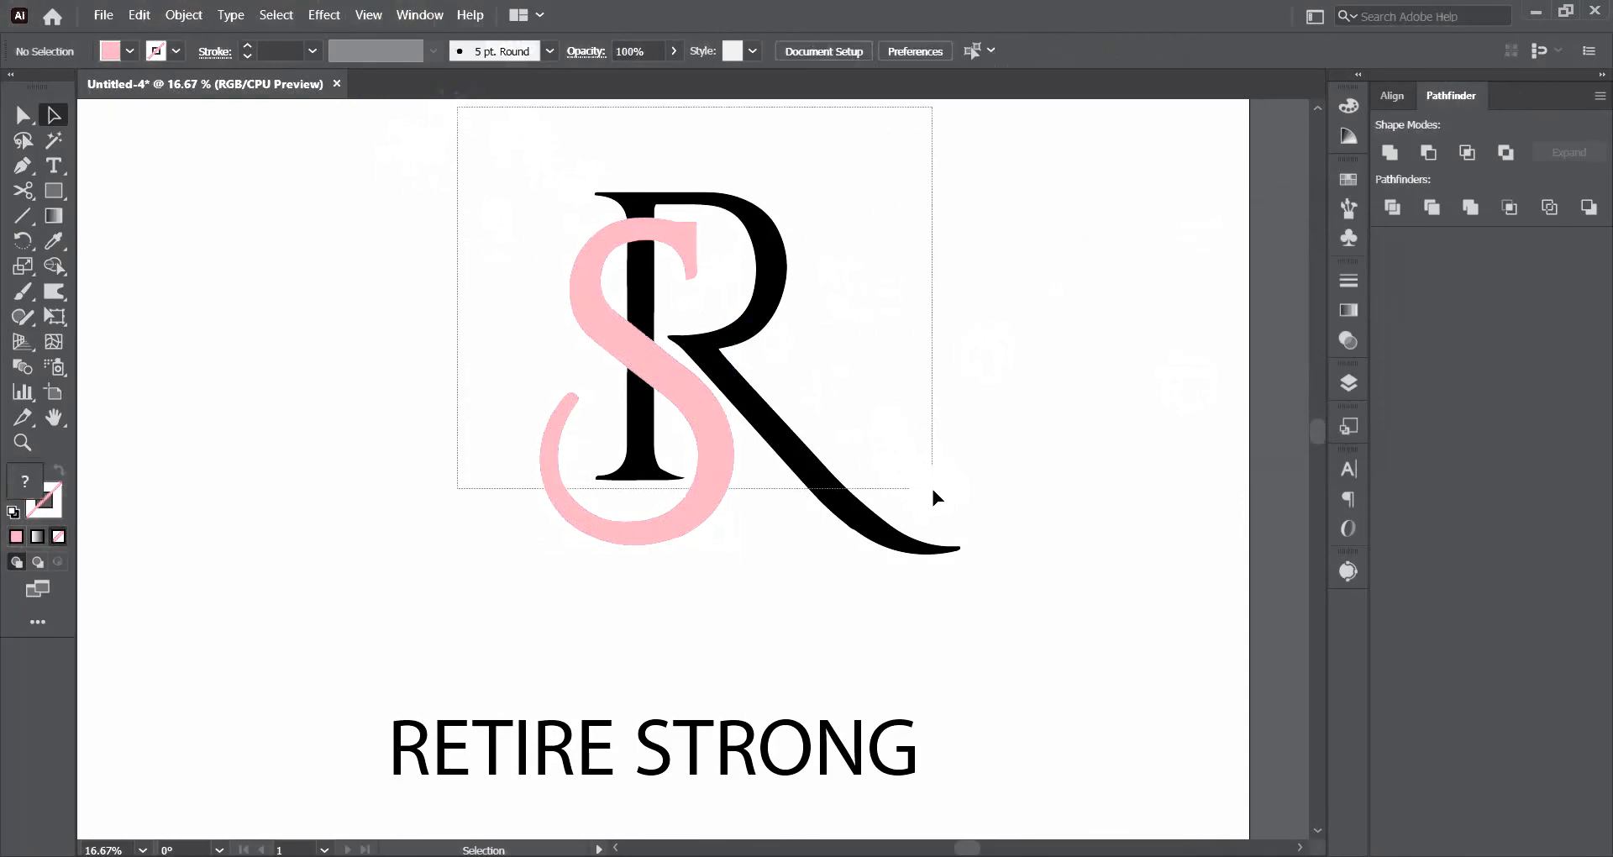
scroll(638, 224, up, 1)
scroll(635, 224, up, 1)
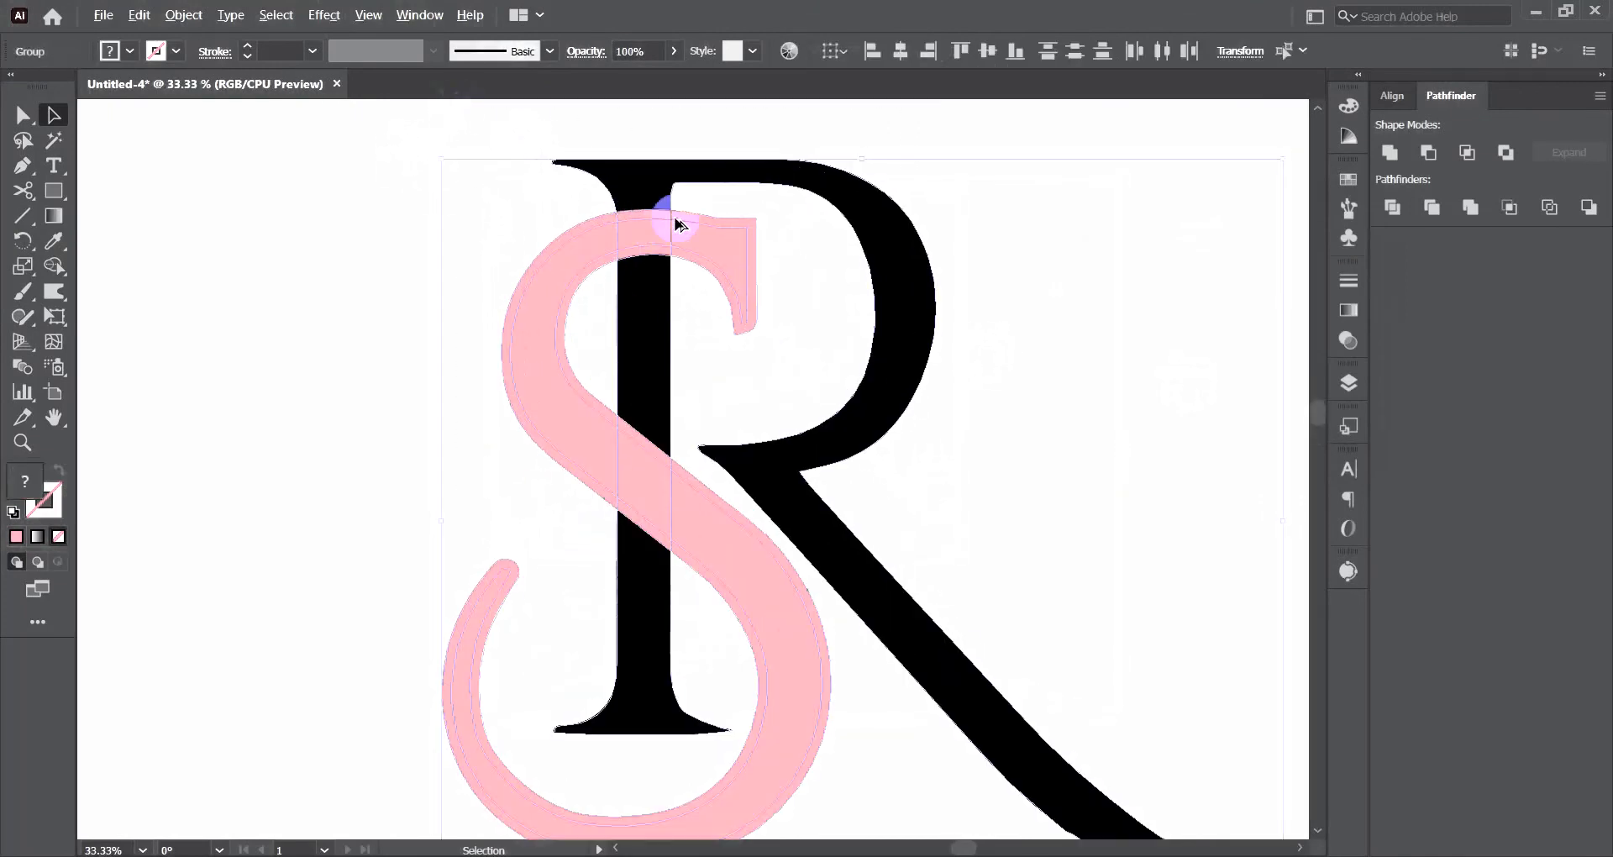
drag(54, 265, 194, 274)
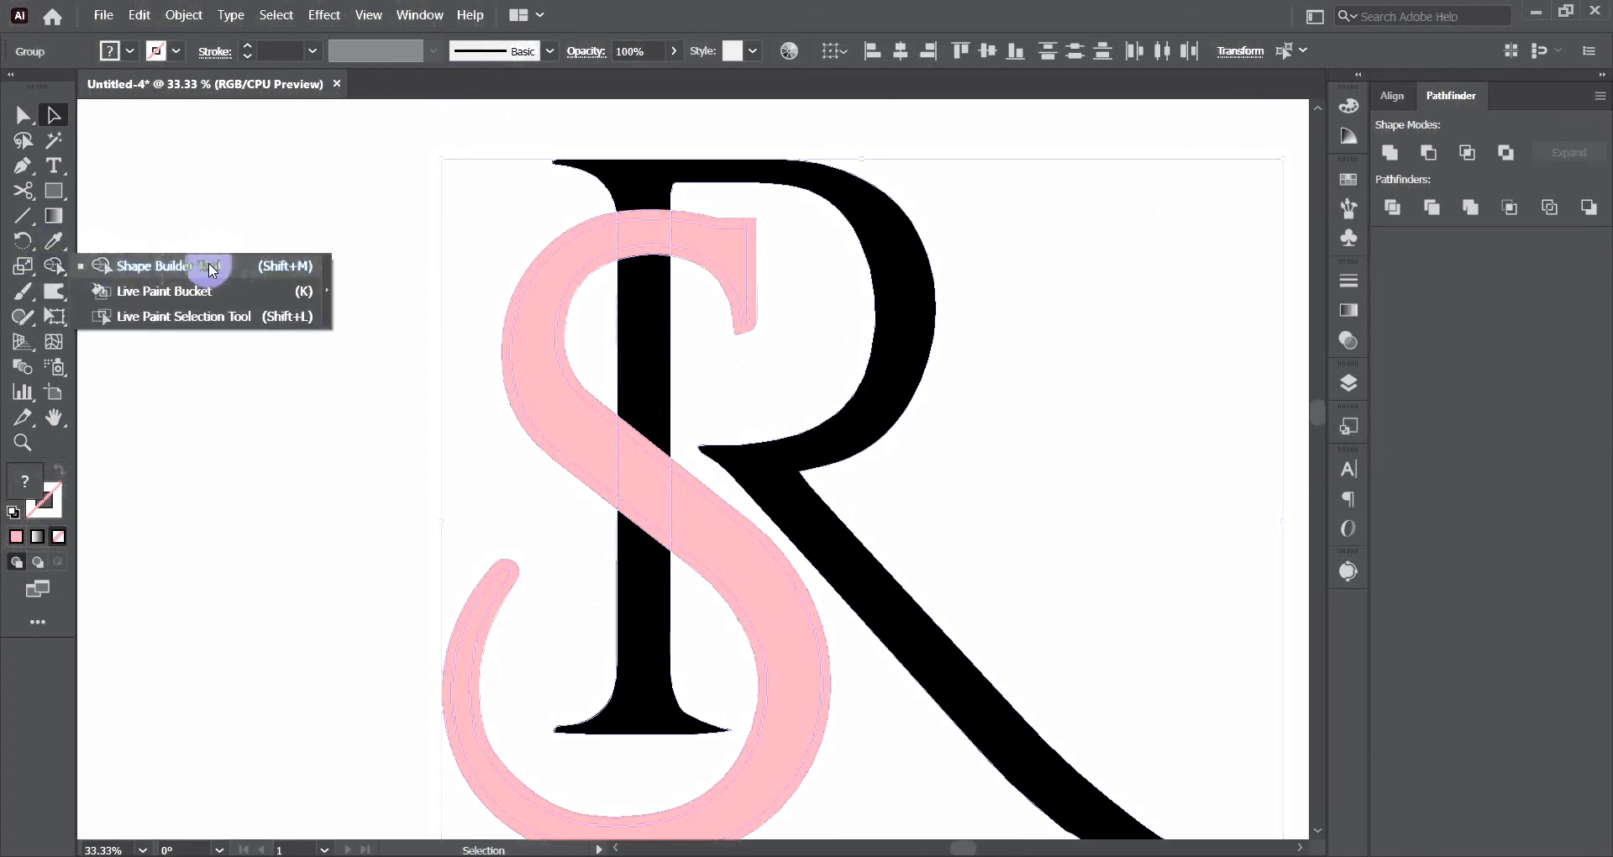
click(194, 274)
scroll(483, 209, up, 2)
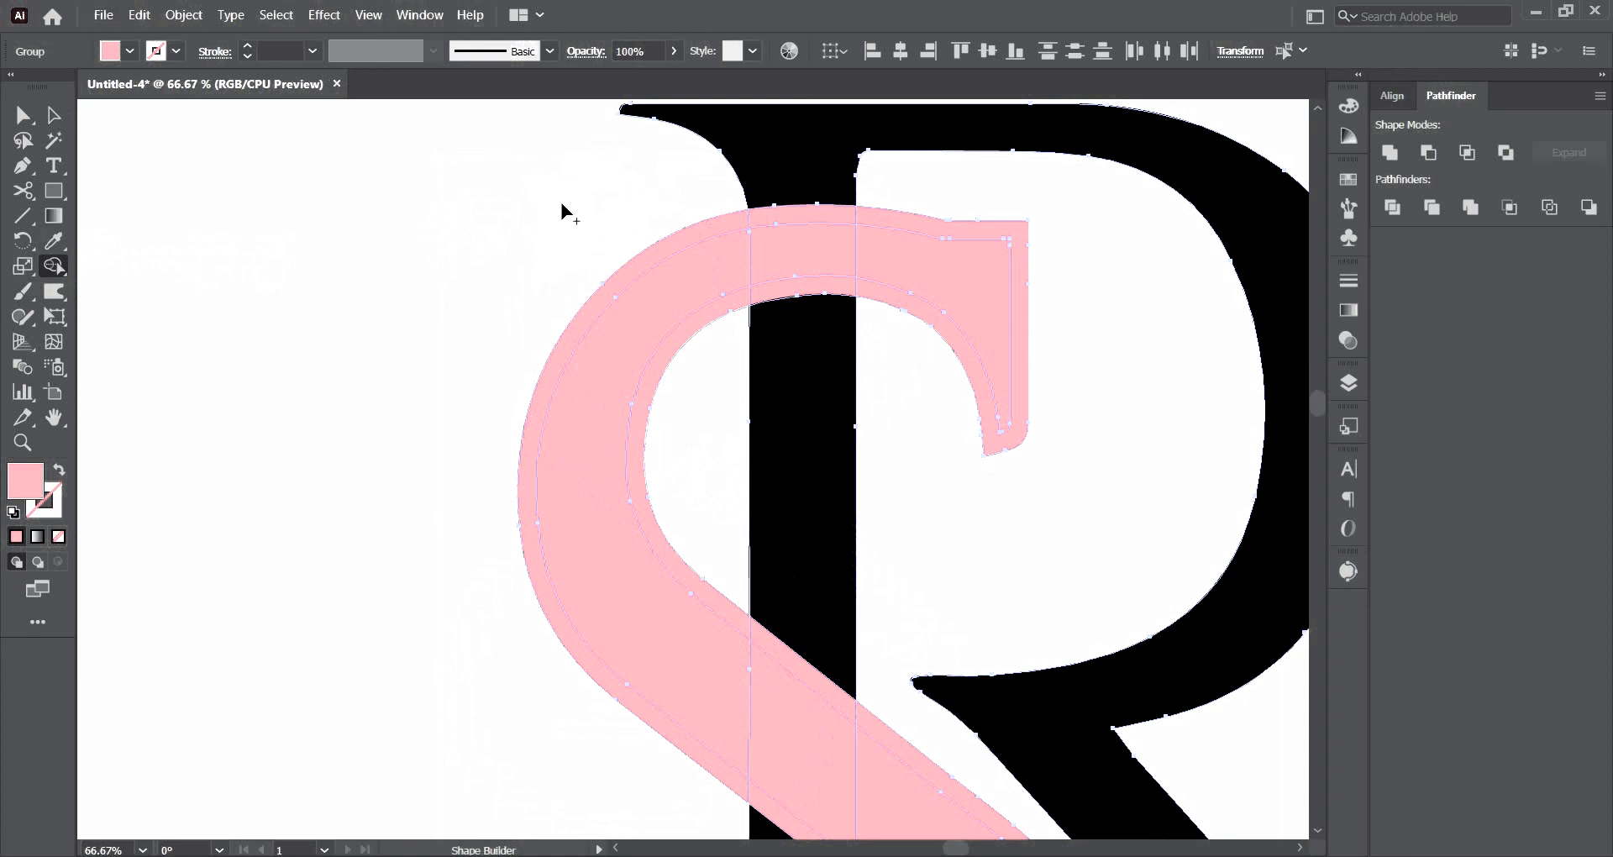
alt+click(670, 246)
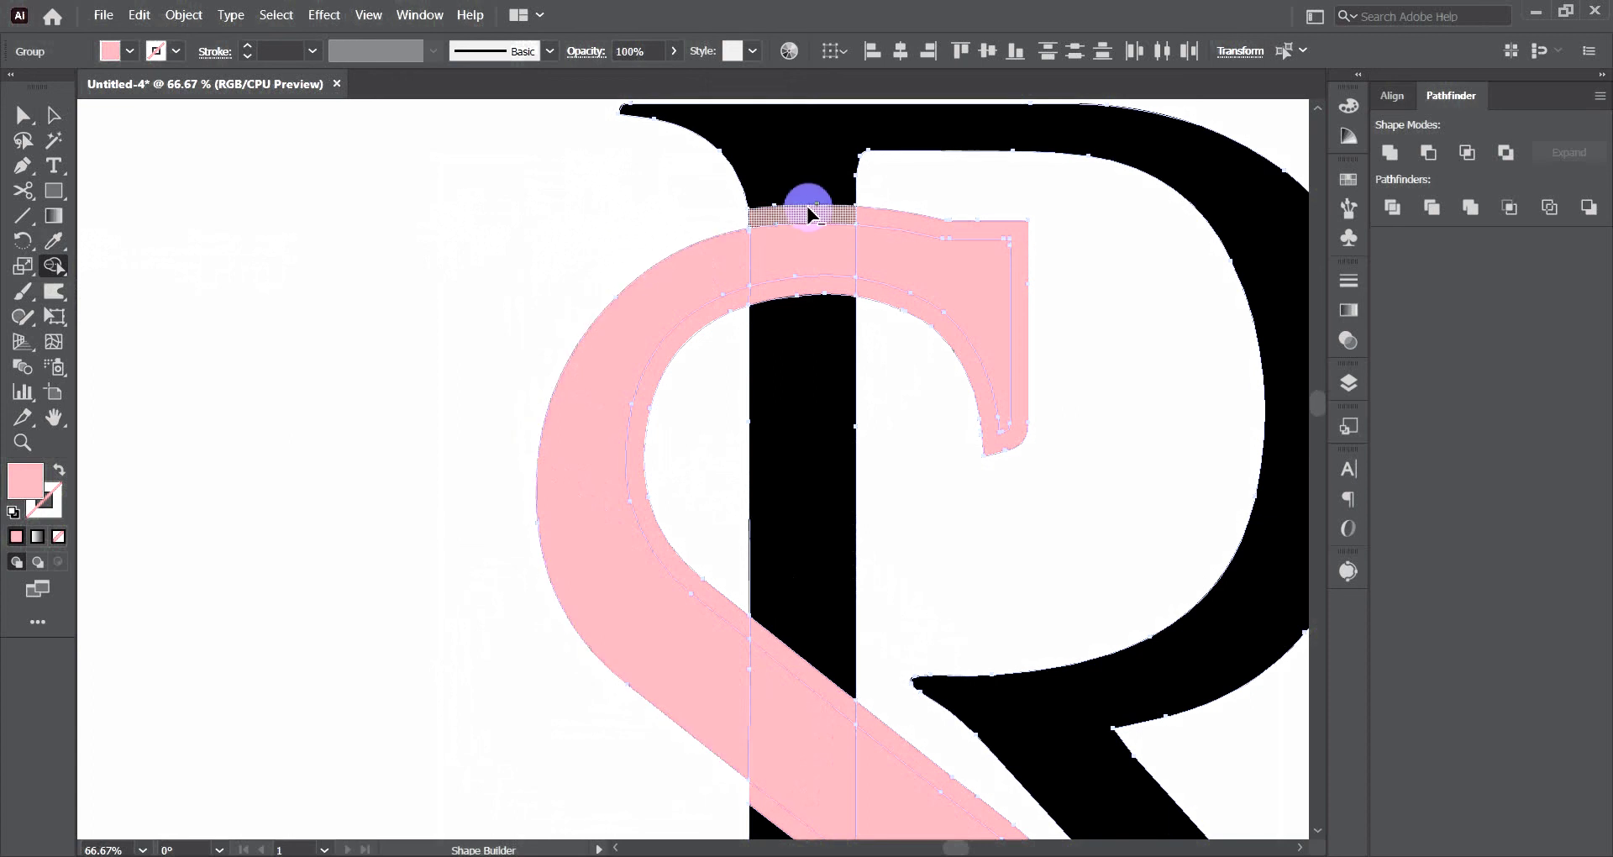
alt+click(808, 210)
alt+click(944, 222)
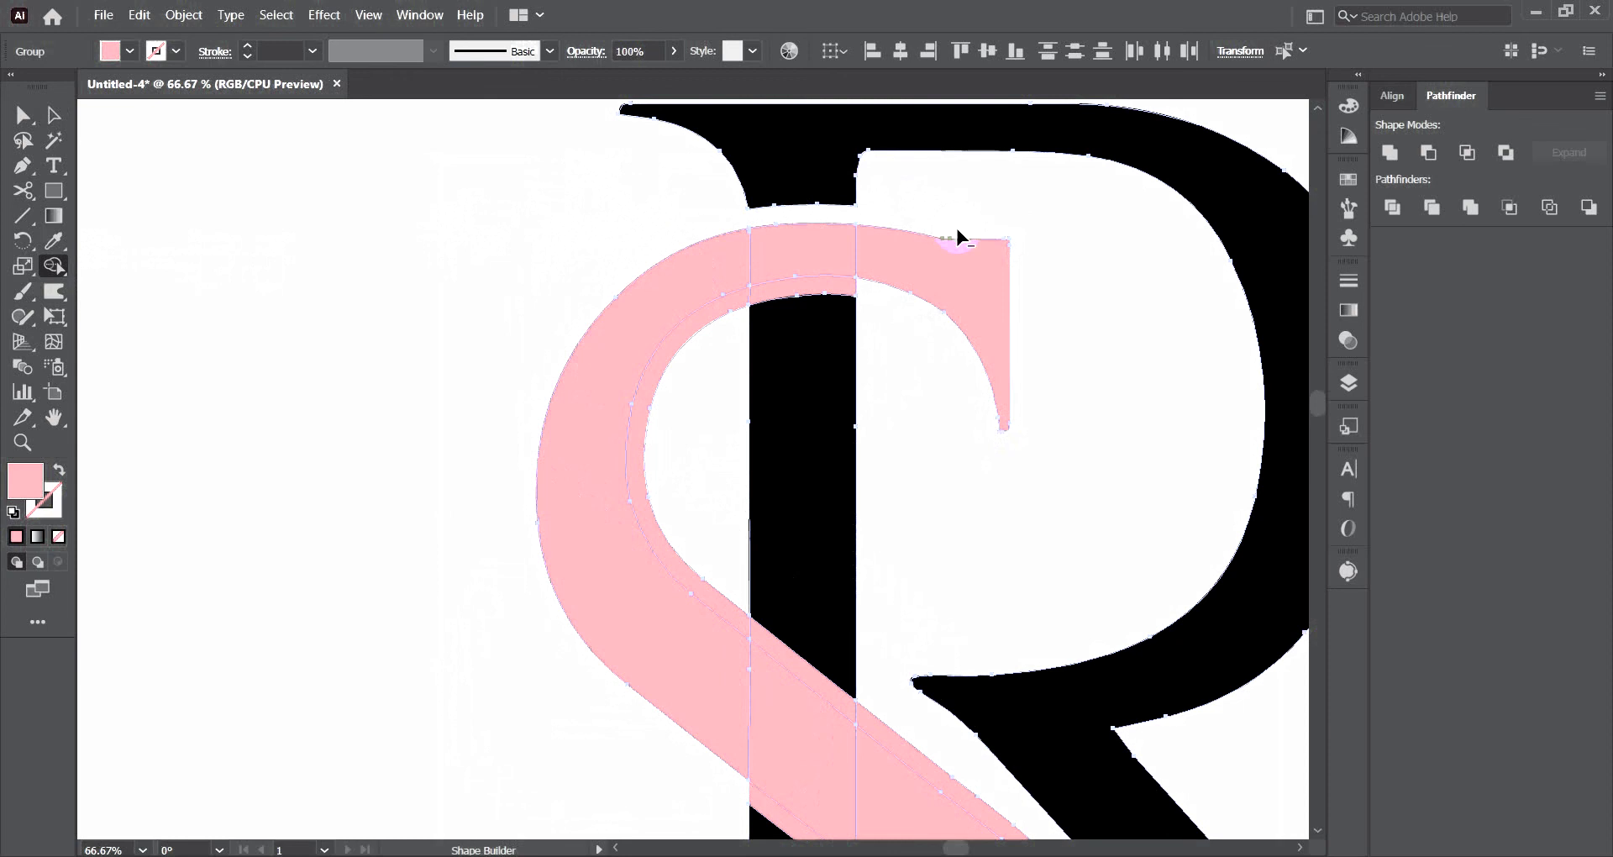
scroll(840, 243, down, 2)
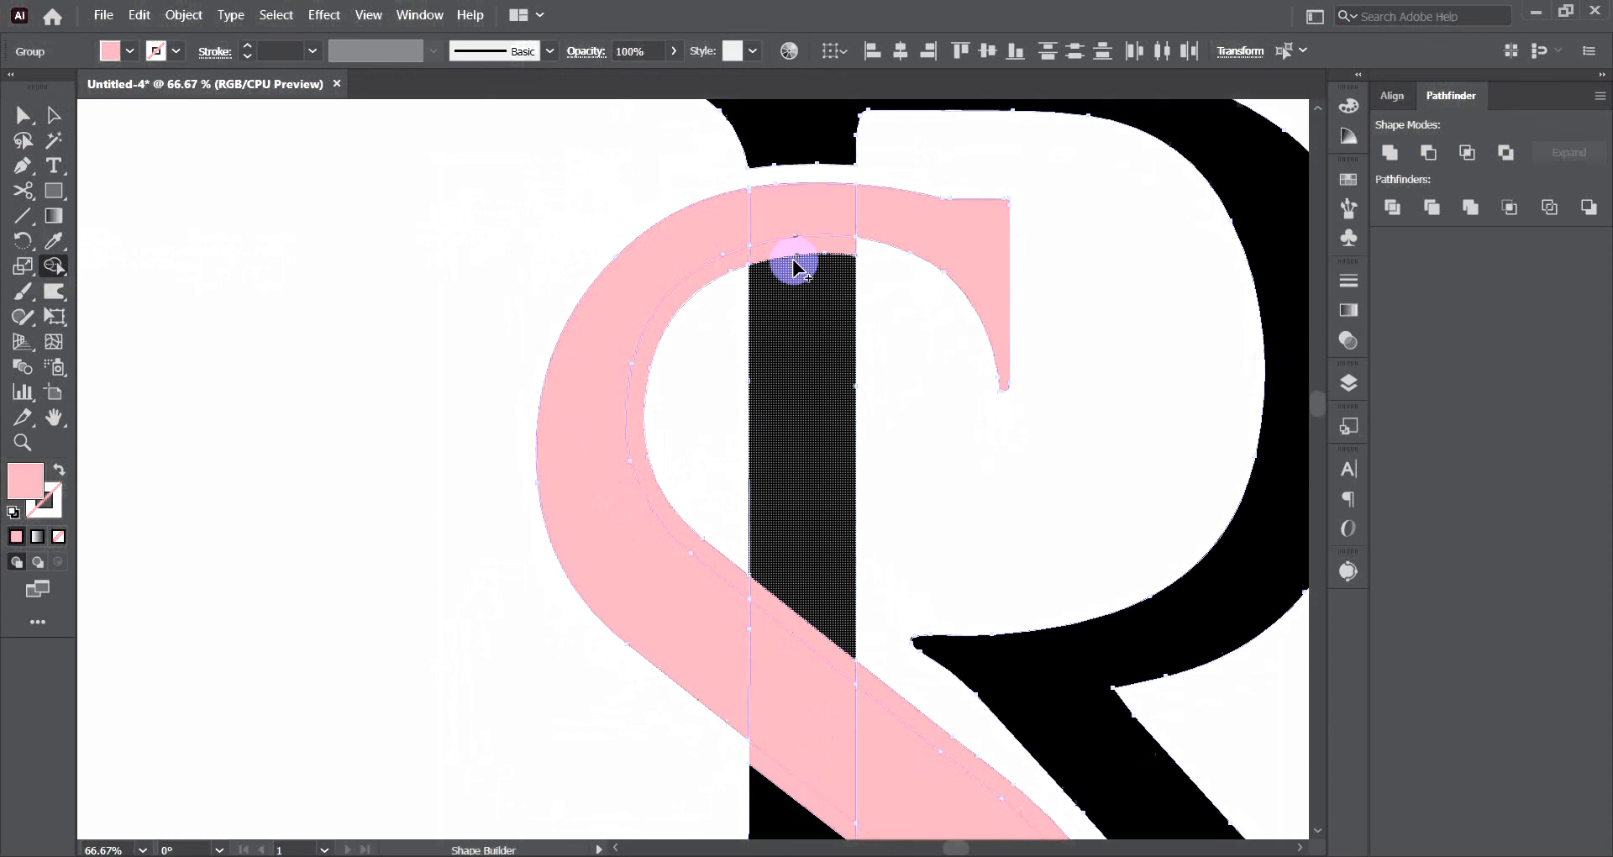
alt+click(744, 254)
Remove the remaining slivers beside the black stem and around the lower S band.
scroll(803, 234, down, 3)
scroll(798, 243, down, 3)
scroll(794, 260, down, 2)
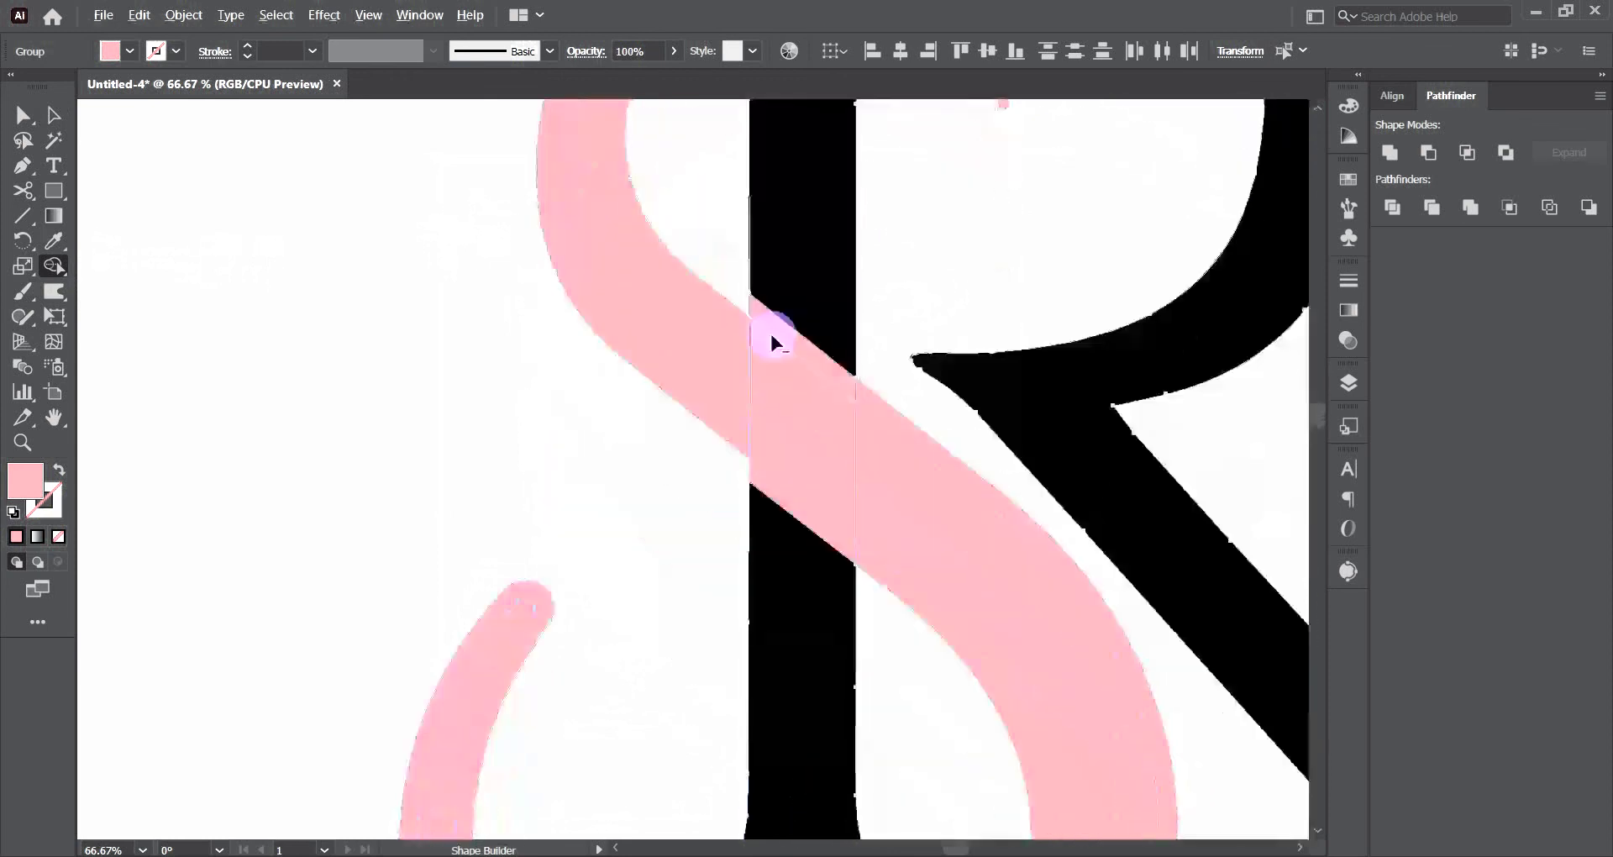
alt+click(785, 329)
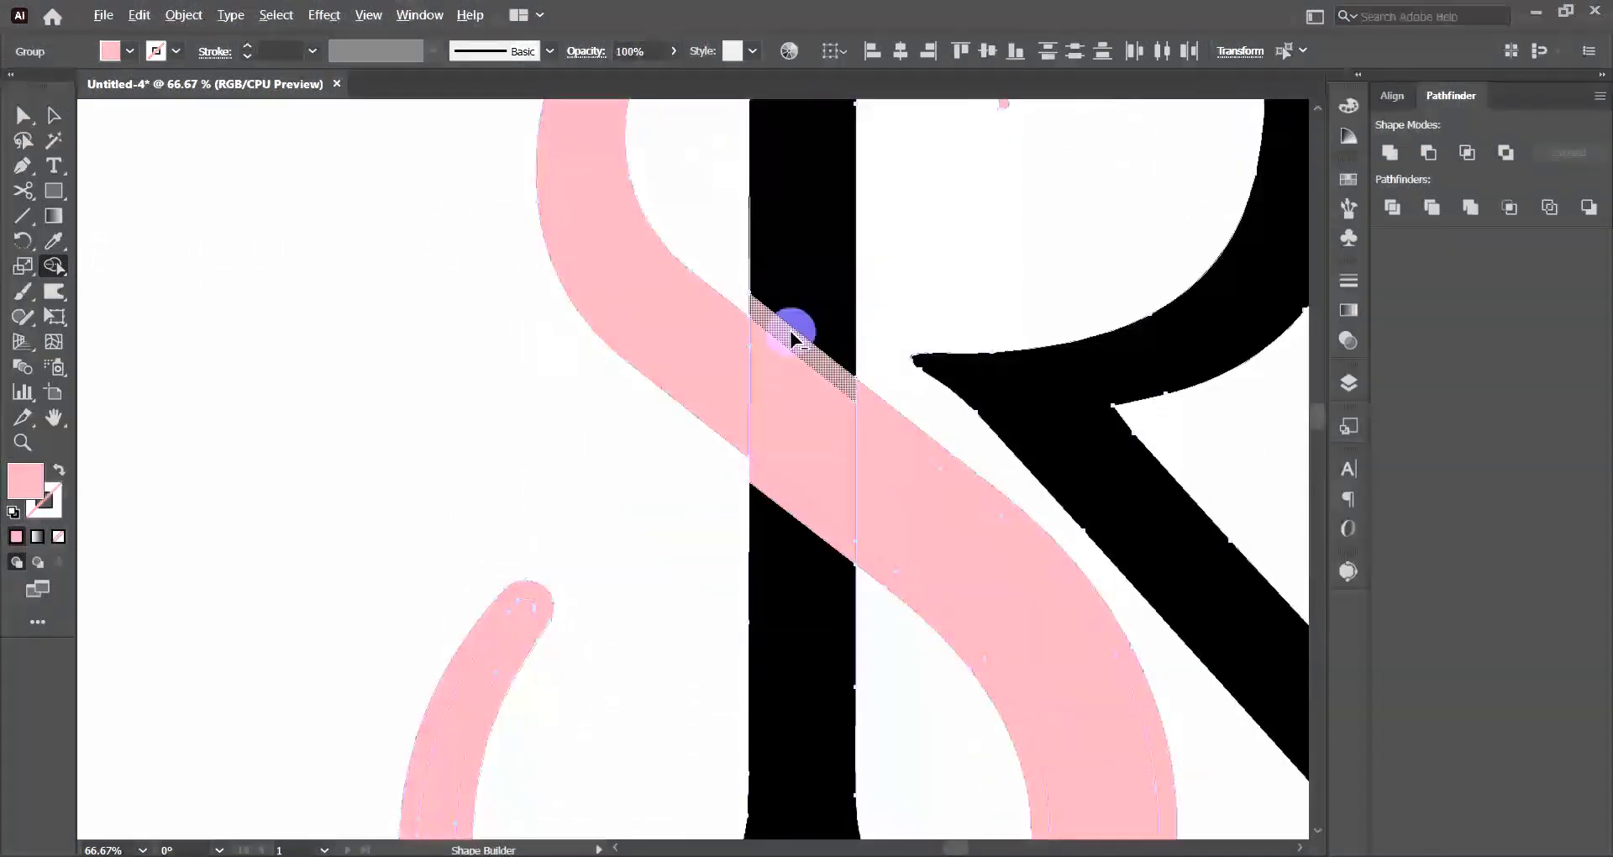
alt+click(862, 559)
alt+click(781, 488)
scroll(782, 487, down, 5)
scroll(761, 438, down, 2)
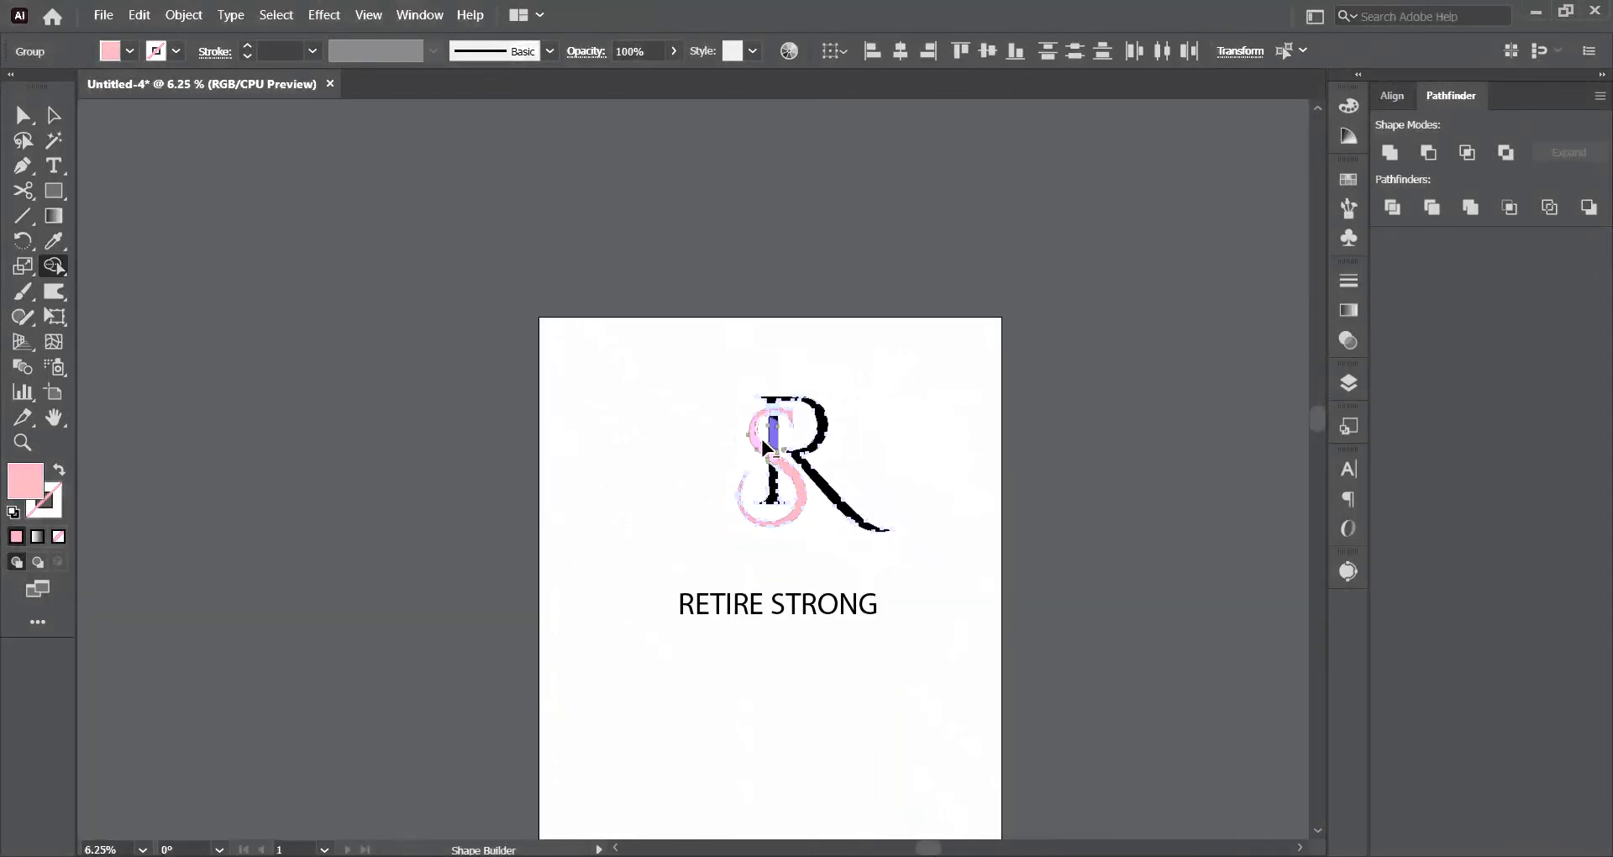
scroll(419, 279, up, 3)
Select the whole SR monogram and unite it into one shape with Pathfinder.
click(76, 110)
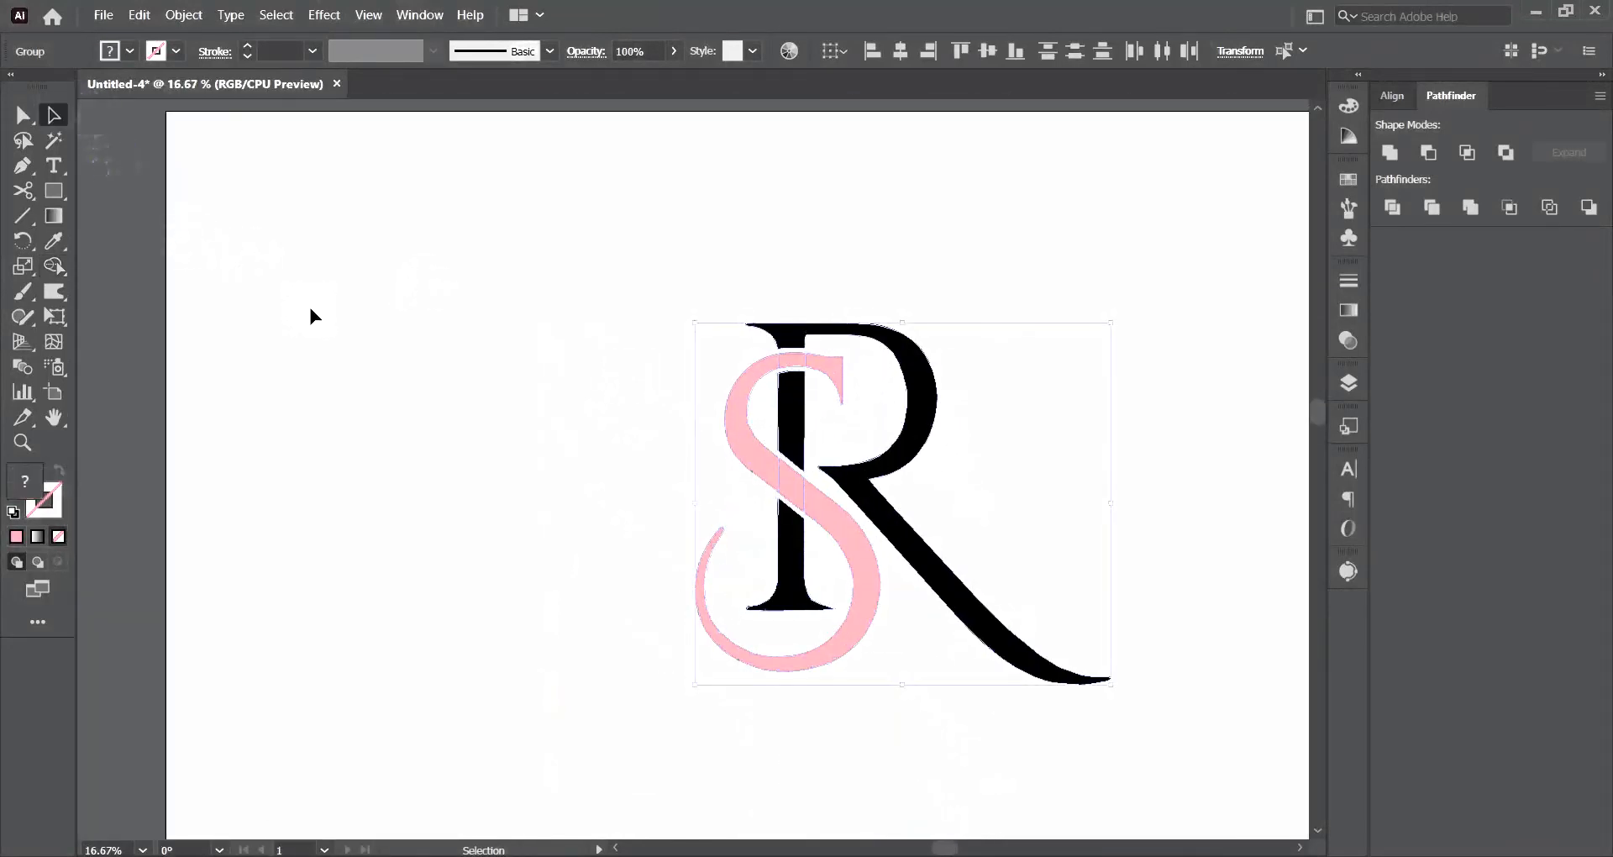
click(490, 395)
scroll(947, 403, up, 1)
scroll(982, 406, down, 1)
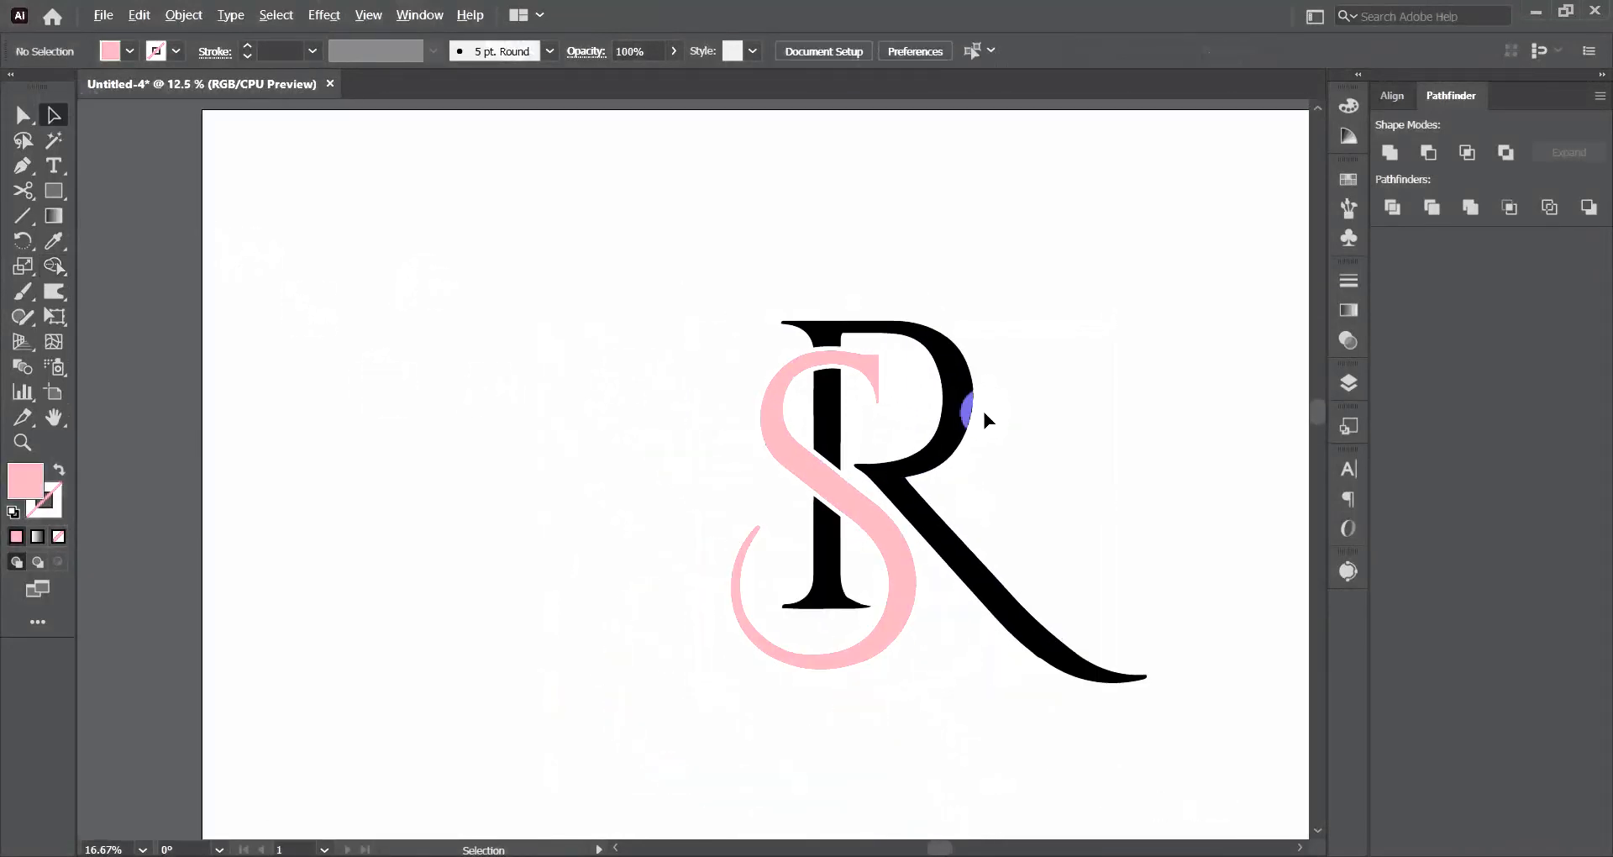
scroll(982, 407, down, 1)
scroll(981, 407, up, 1)
scroll(979, 407, down, 1)
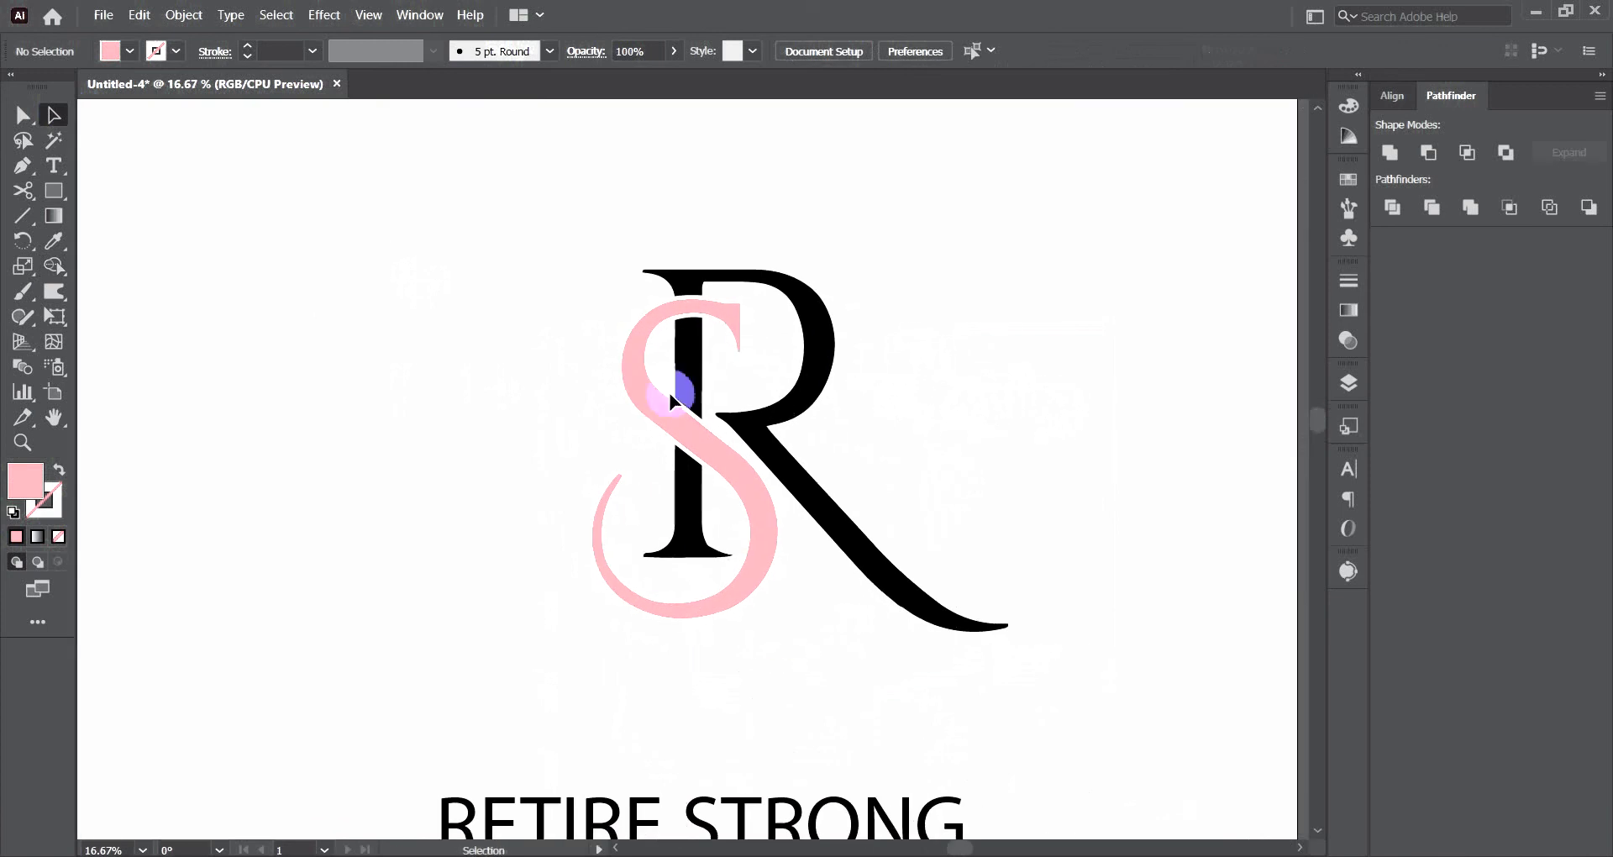
drag(596, 197, 1027, 714)
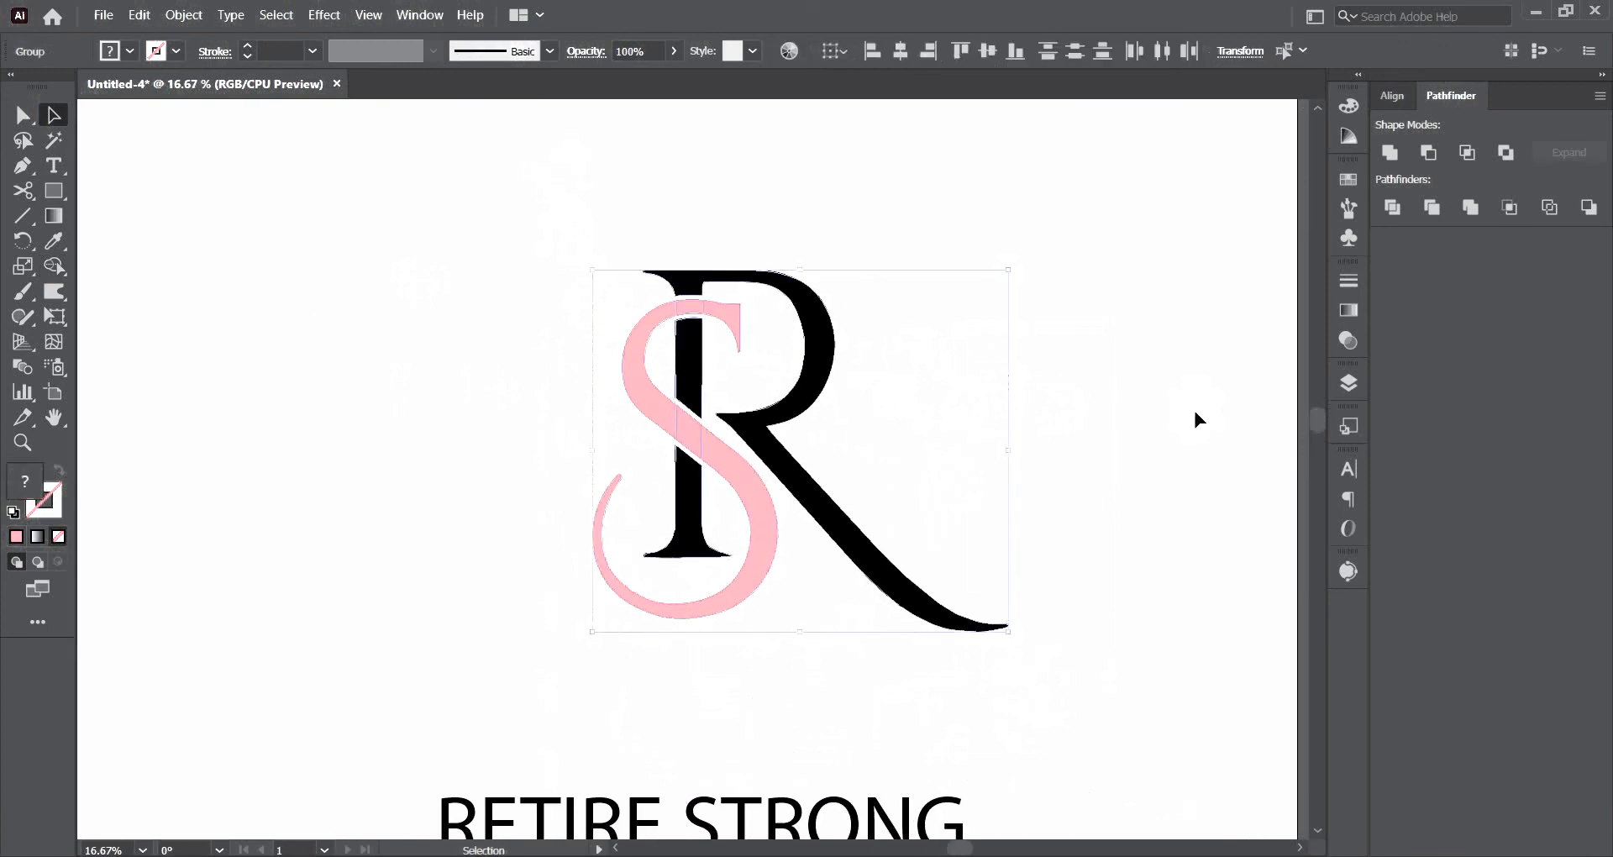
click(1405, 163)
click(1402, 163)
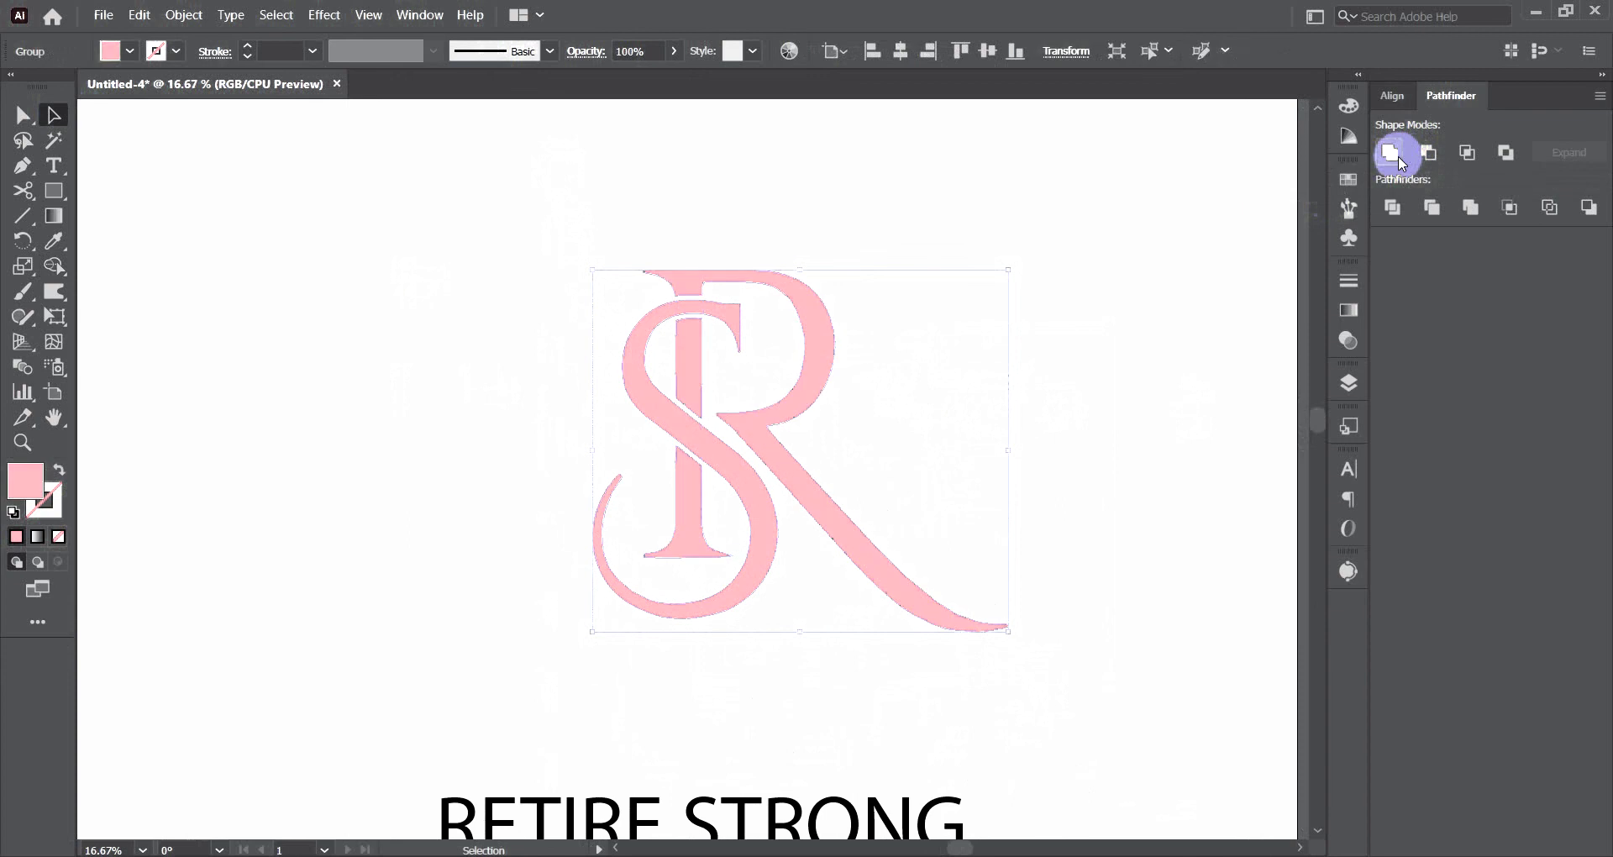
click(1070, 259)
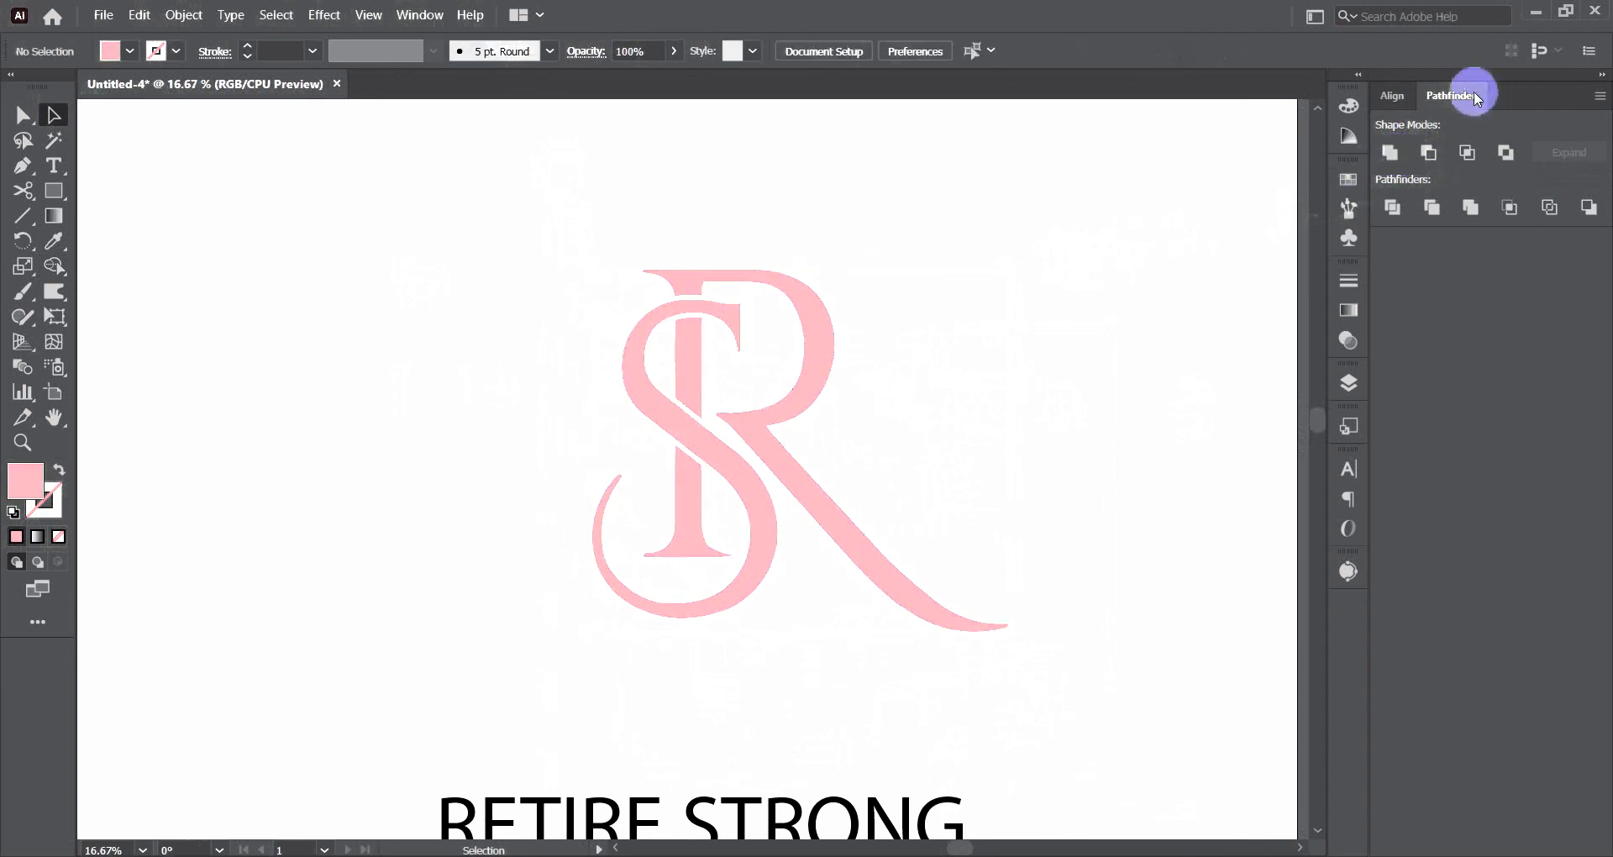
Show the Pathfinder panel and move the merged monogram about 21 px left and 50 px up.
click(420, 14)
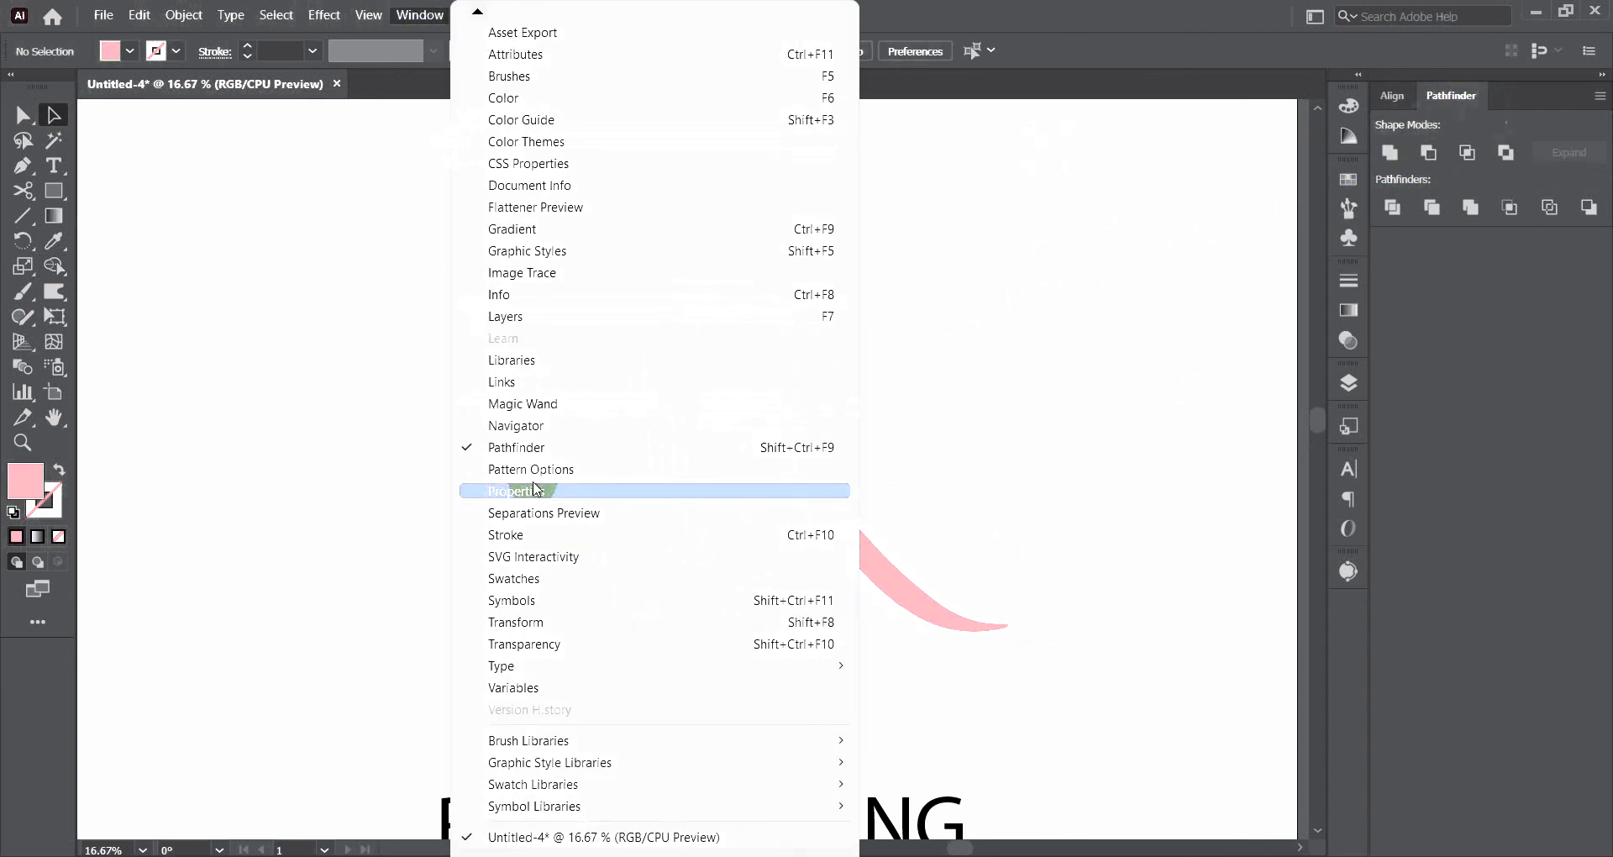
click(571, 448)
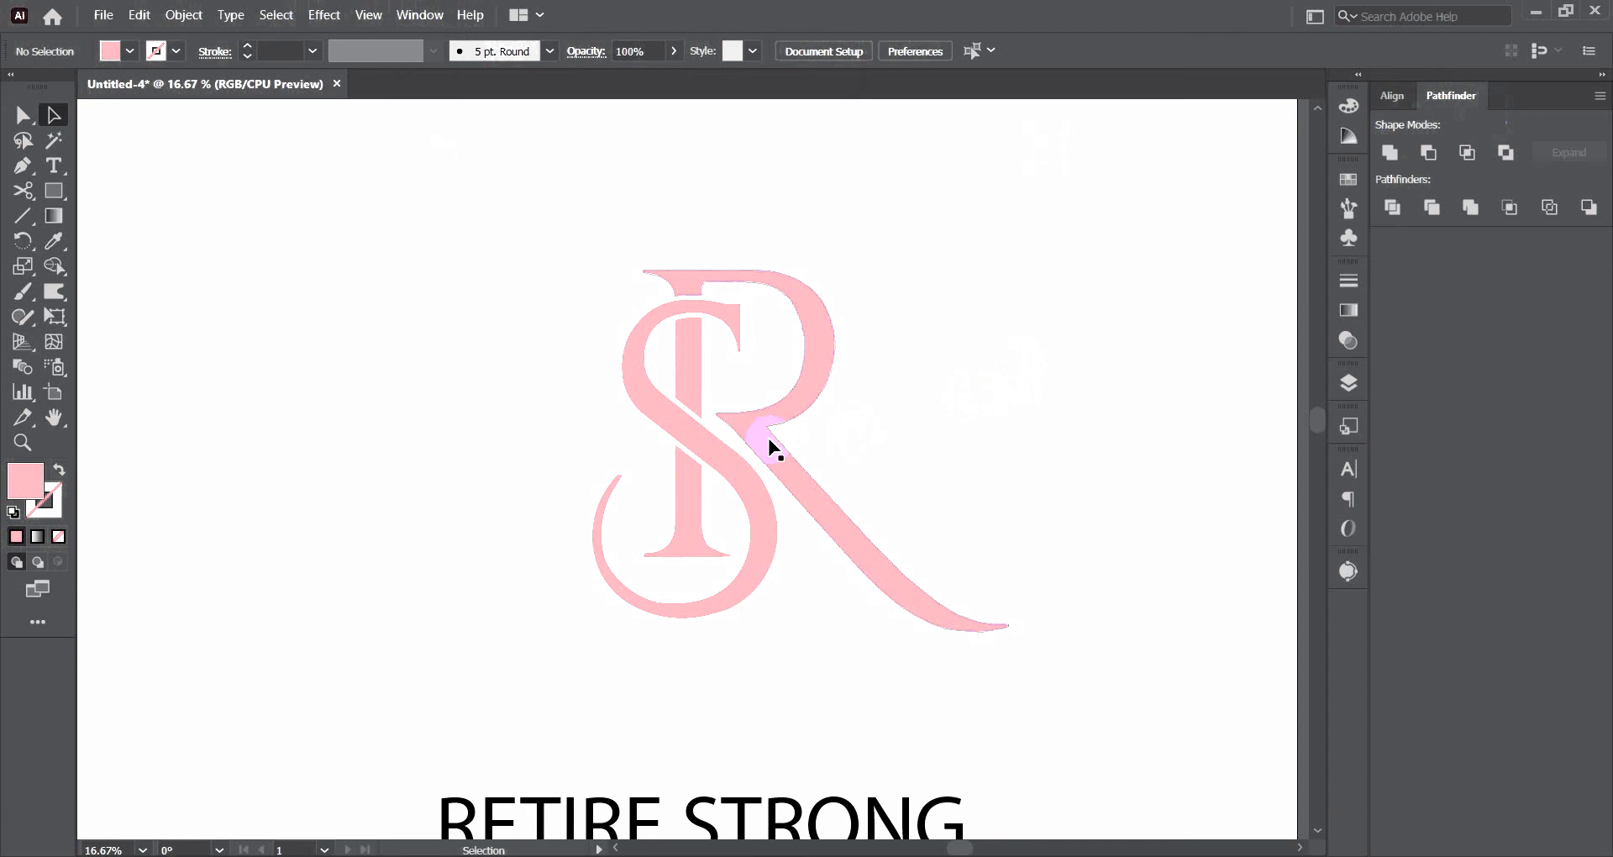
click(766, 438)
click(1087, 332)
drag(780, 445, 763, 403)
click(790, 444)
scroll(716, 477, down, 2)
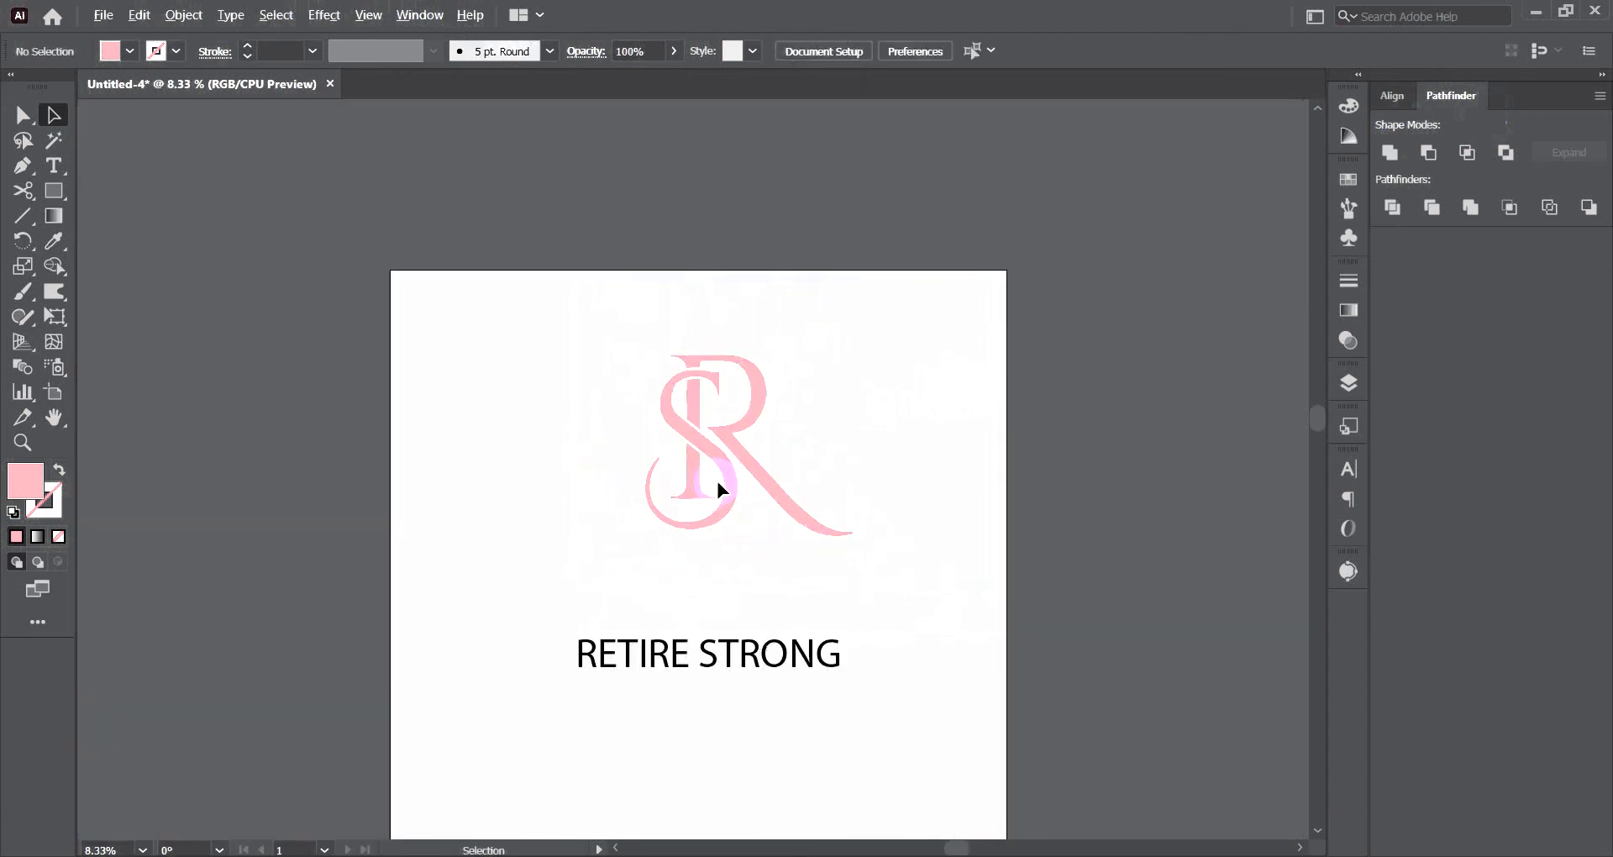
scroll(716, 478, up, 1)
Copy the word RETIRE from the tagline into a new text object below the monogram.
mouse_move(770, 748)
mouse_down()
mouse_move(826, 632)
mouse_move(841, 706)
mouse_move(566, 705)
mouse_up()
double_click(756, 710)
key(ctrl+c)
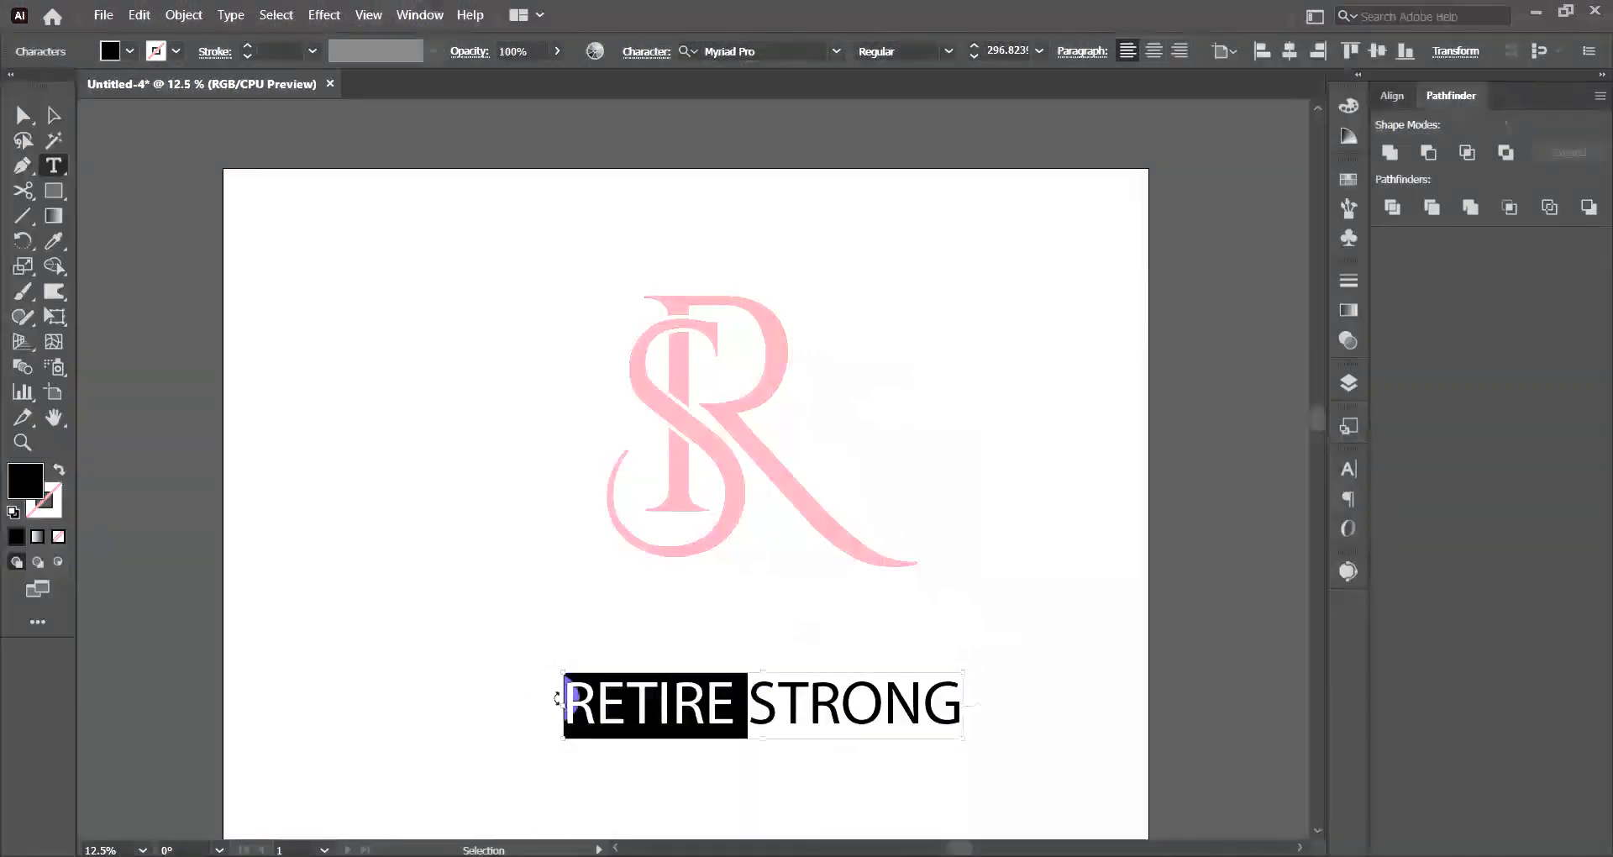
click(53, 165)
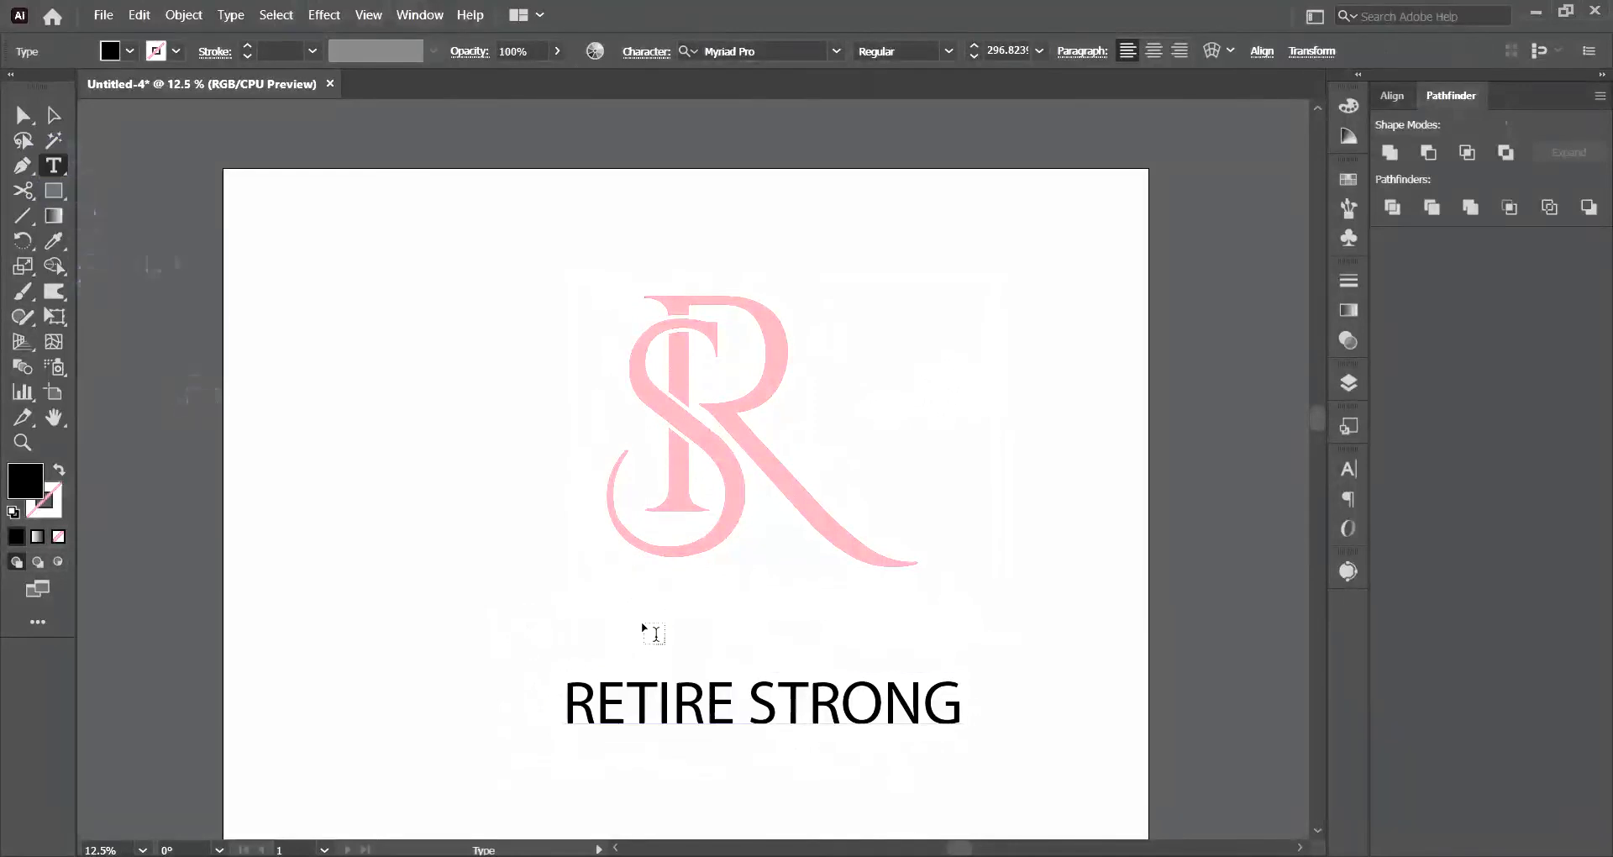
click(609, 585)
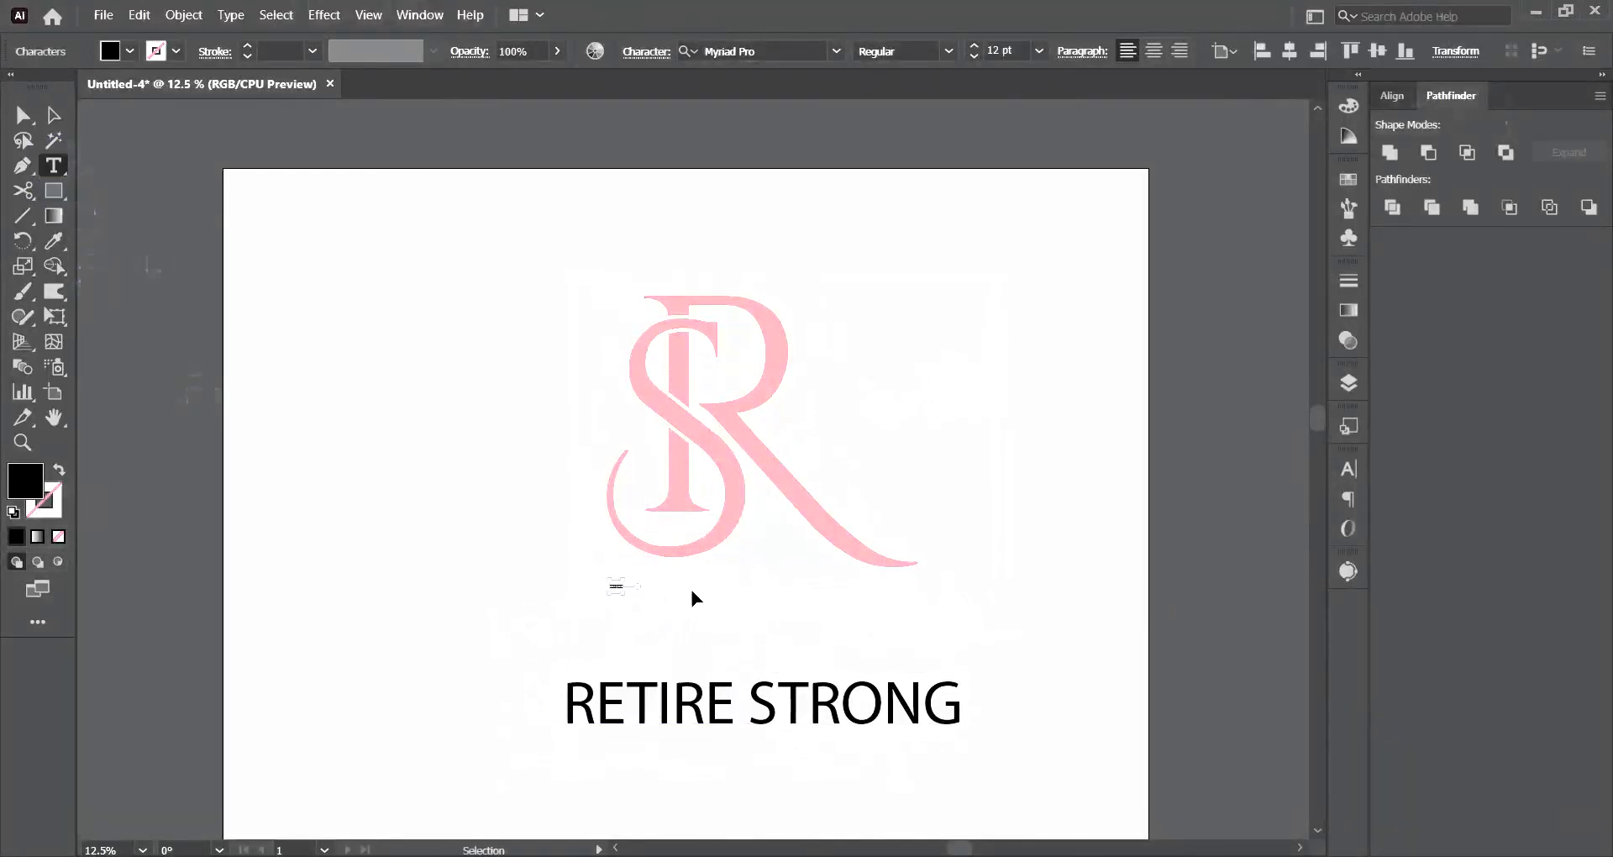
key(ctrl+v)
click(55, 115)
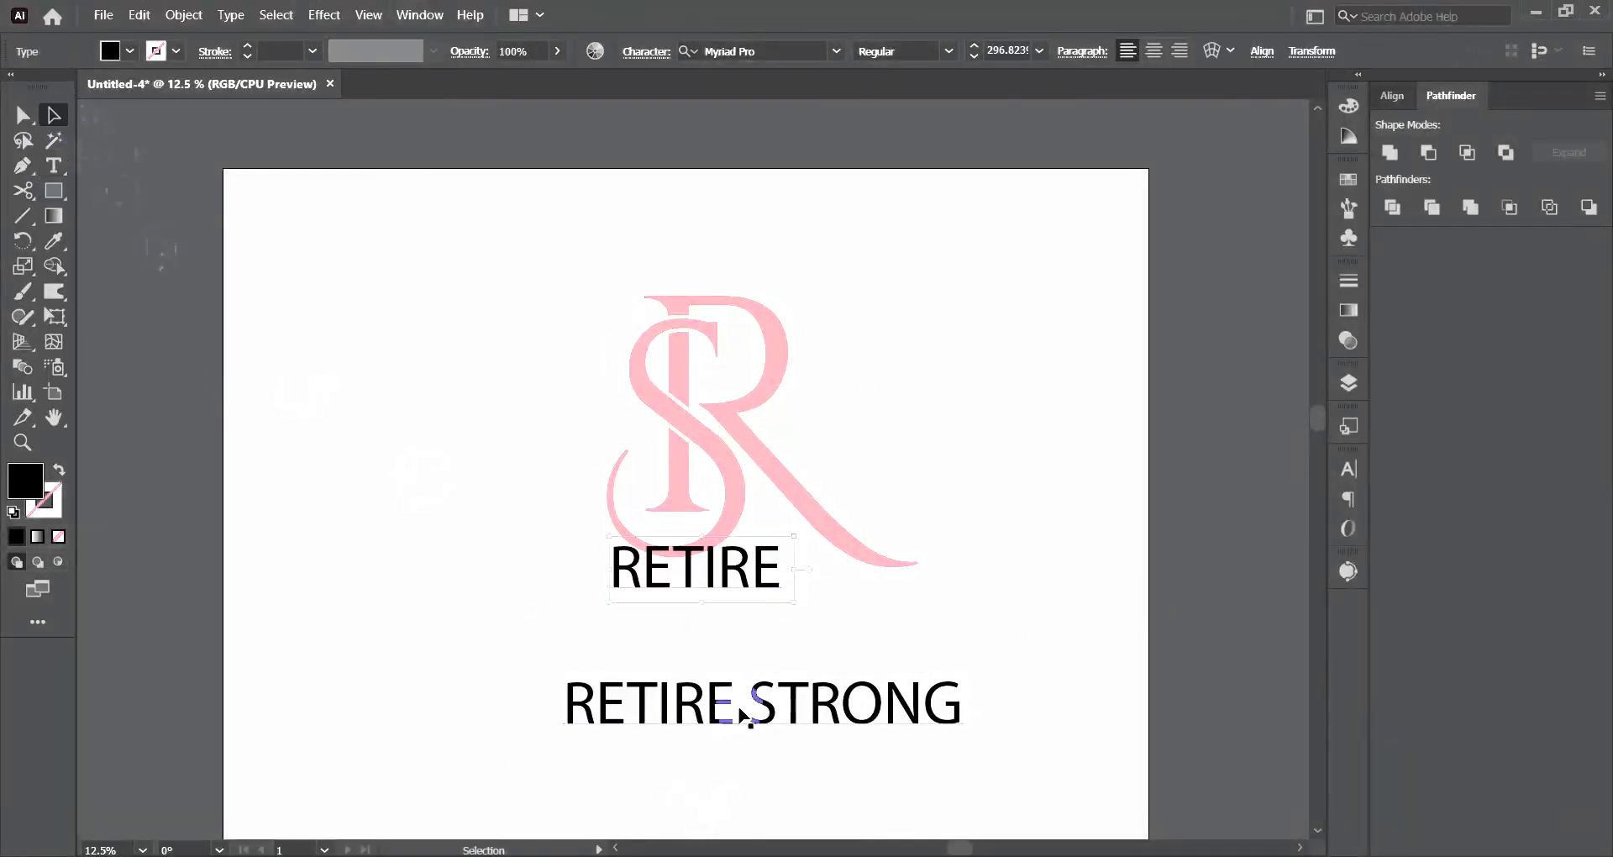
Move RETIRE STRONG to the top-left and enlarge RETIRE to about 638 pt under the logo.
drag(743, 716, 363, 227)
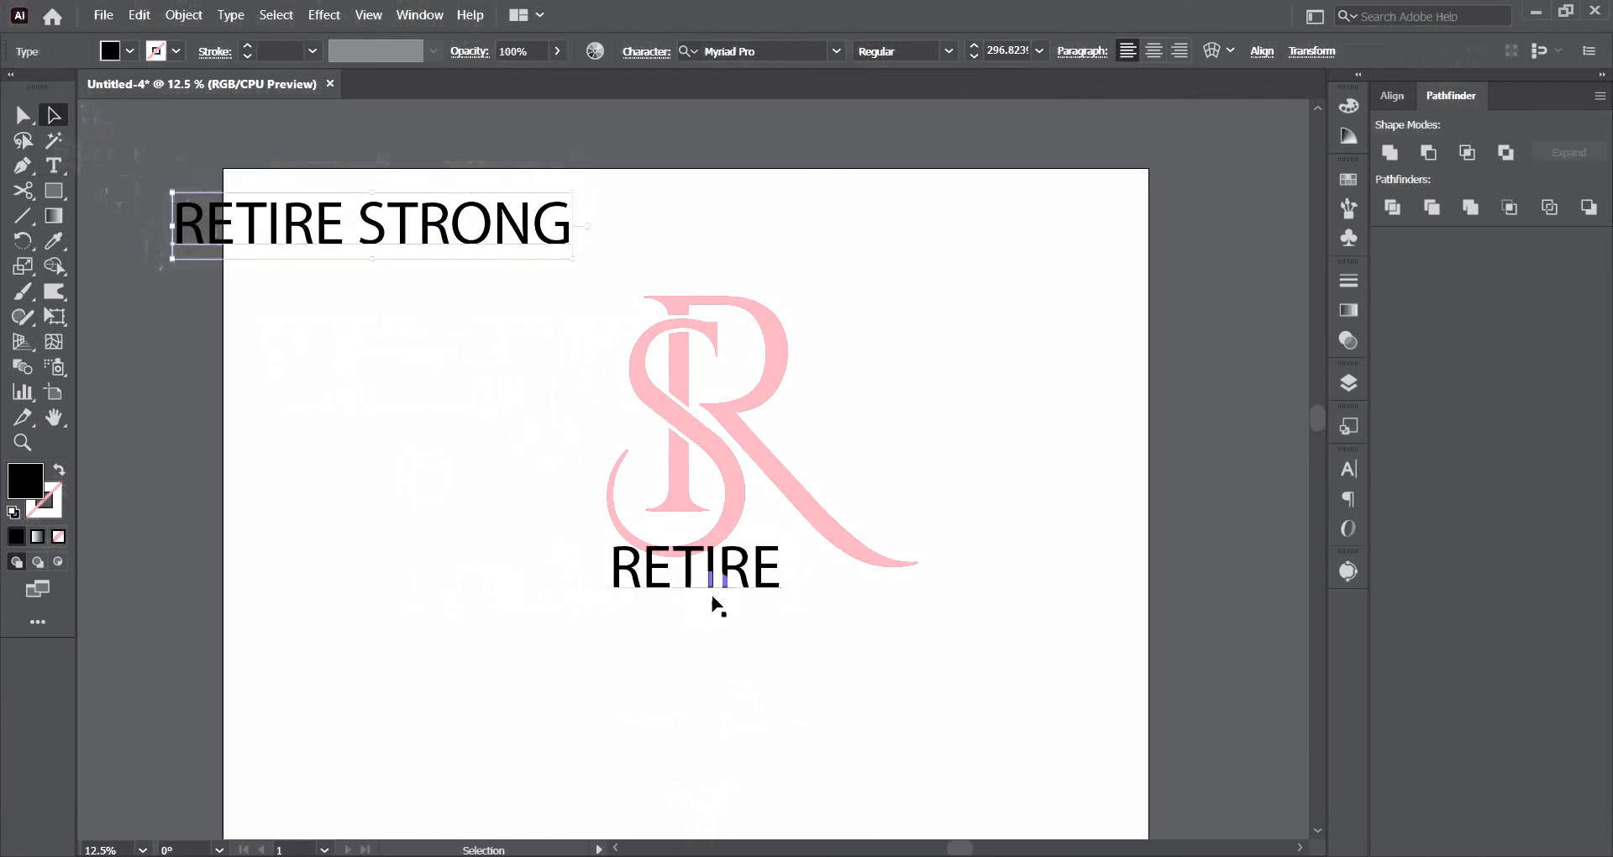
drag(721, 578, 750, 616)
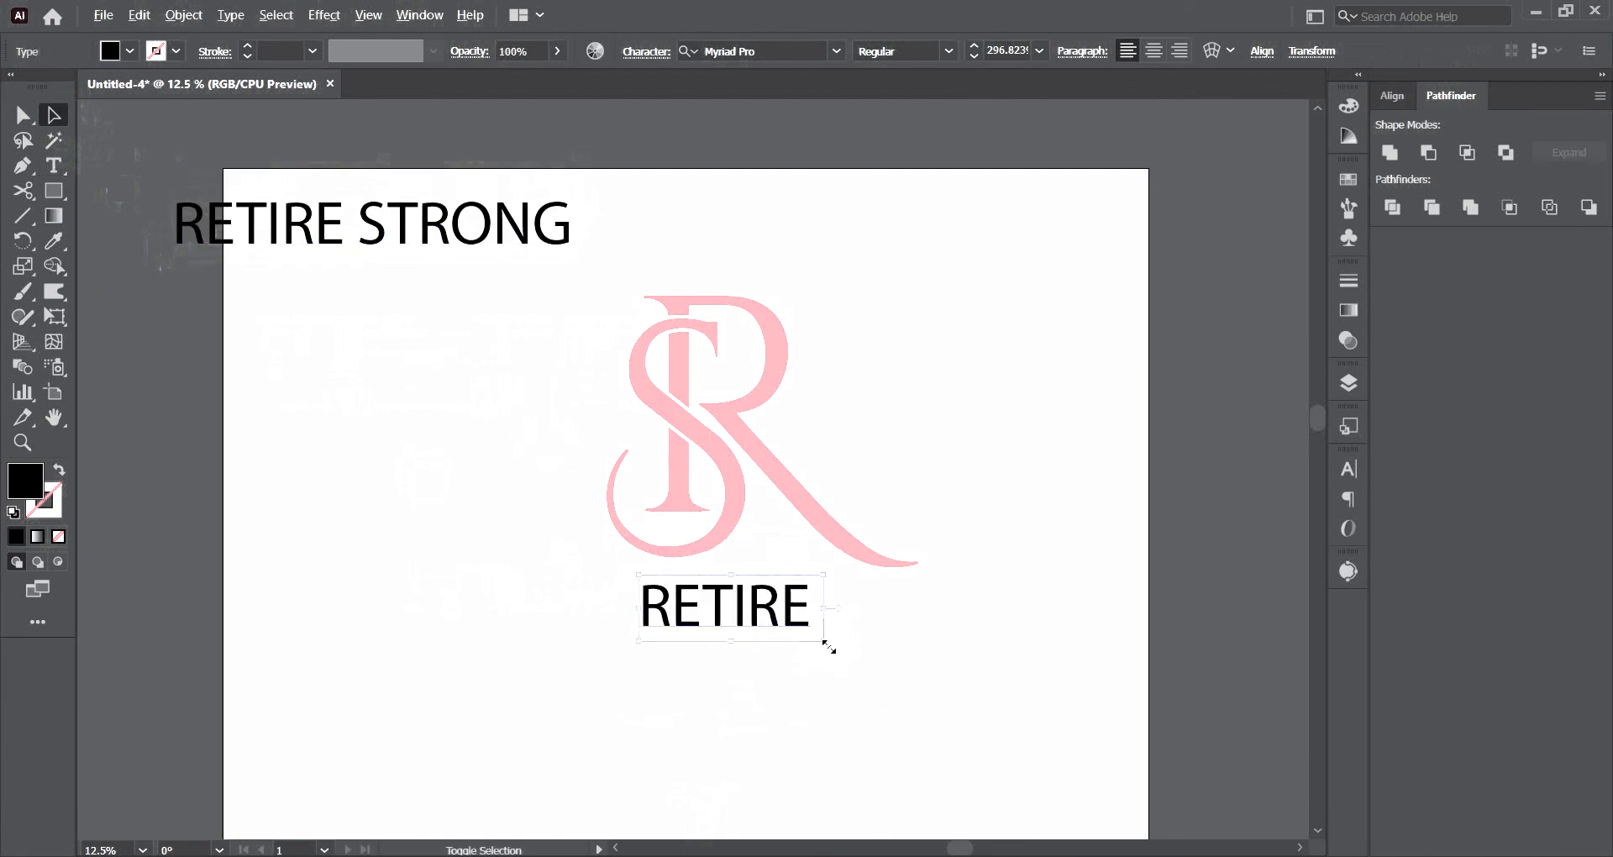
drag(828, 647, 926, 699)
double_click(813, 629)
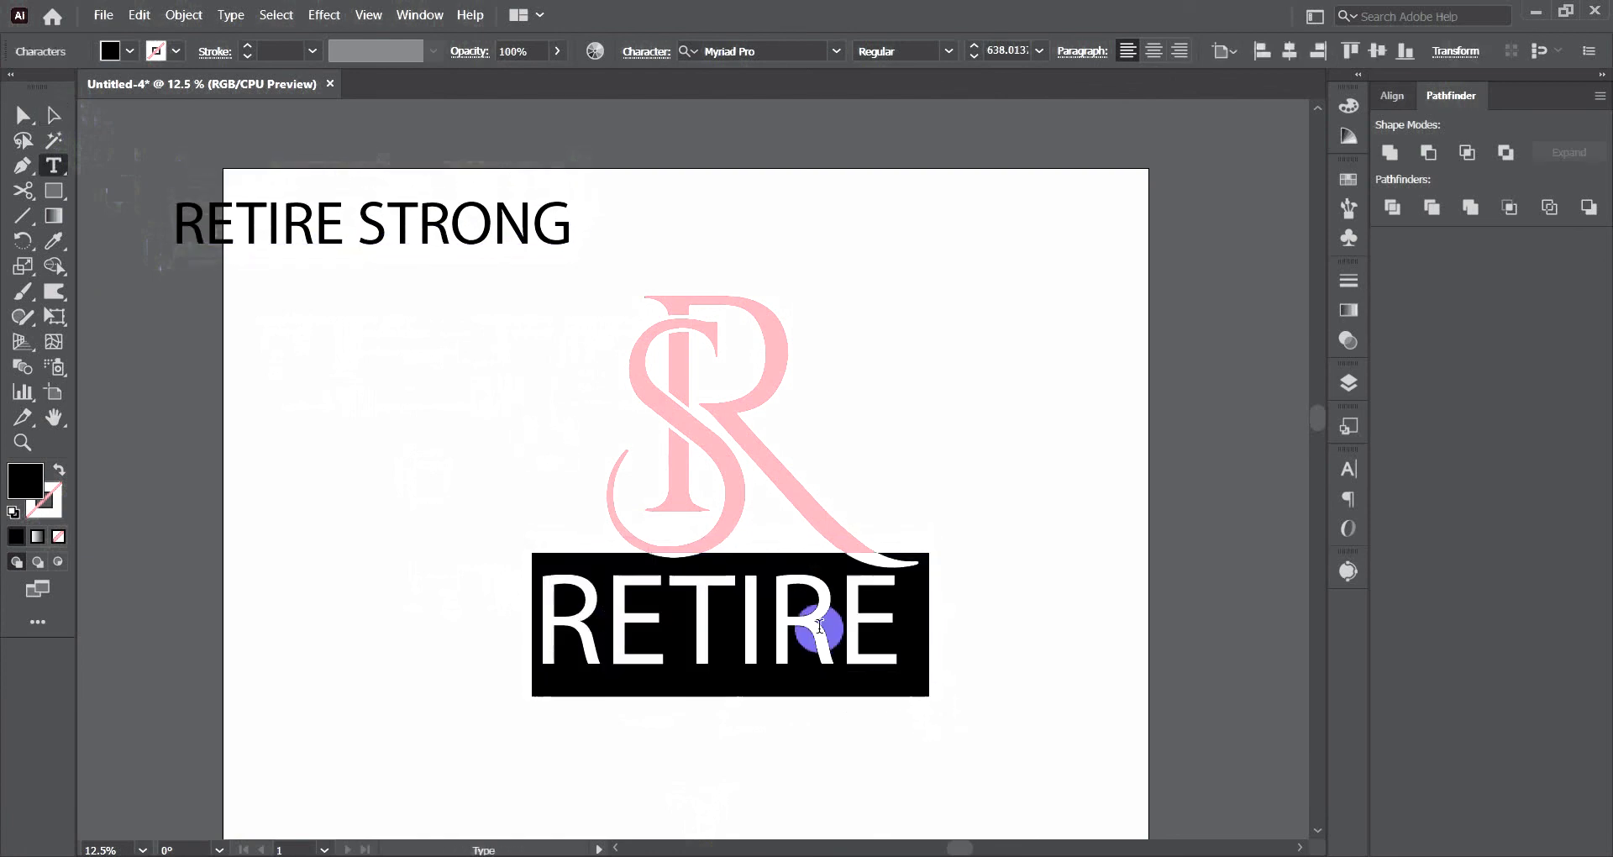
Search 'Roboto' in the Character panel, apply Roboto Condensed to RETIRE, and nudge it into place.
click(1351, 469)
click(1289, 493)
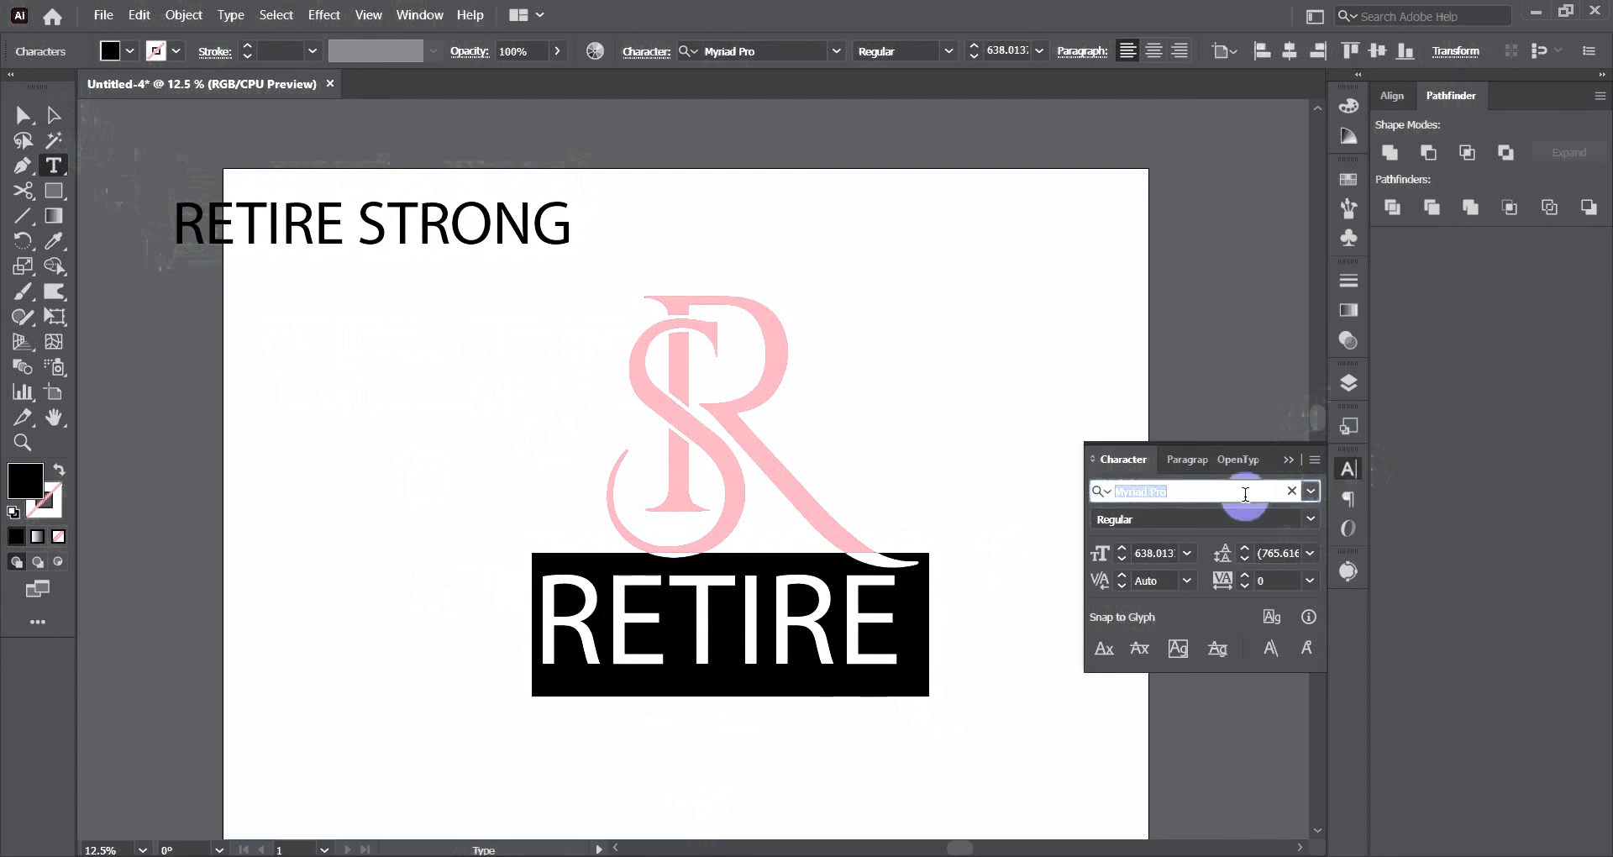
text(Robo)
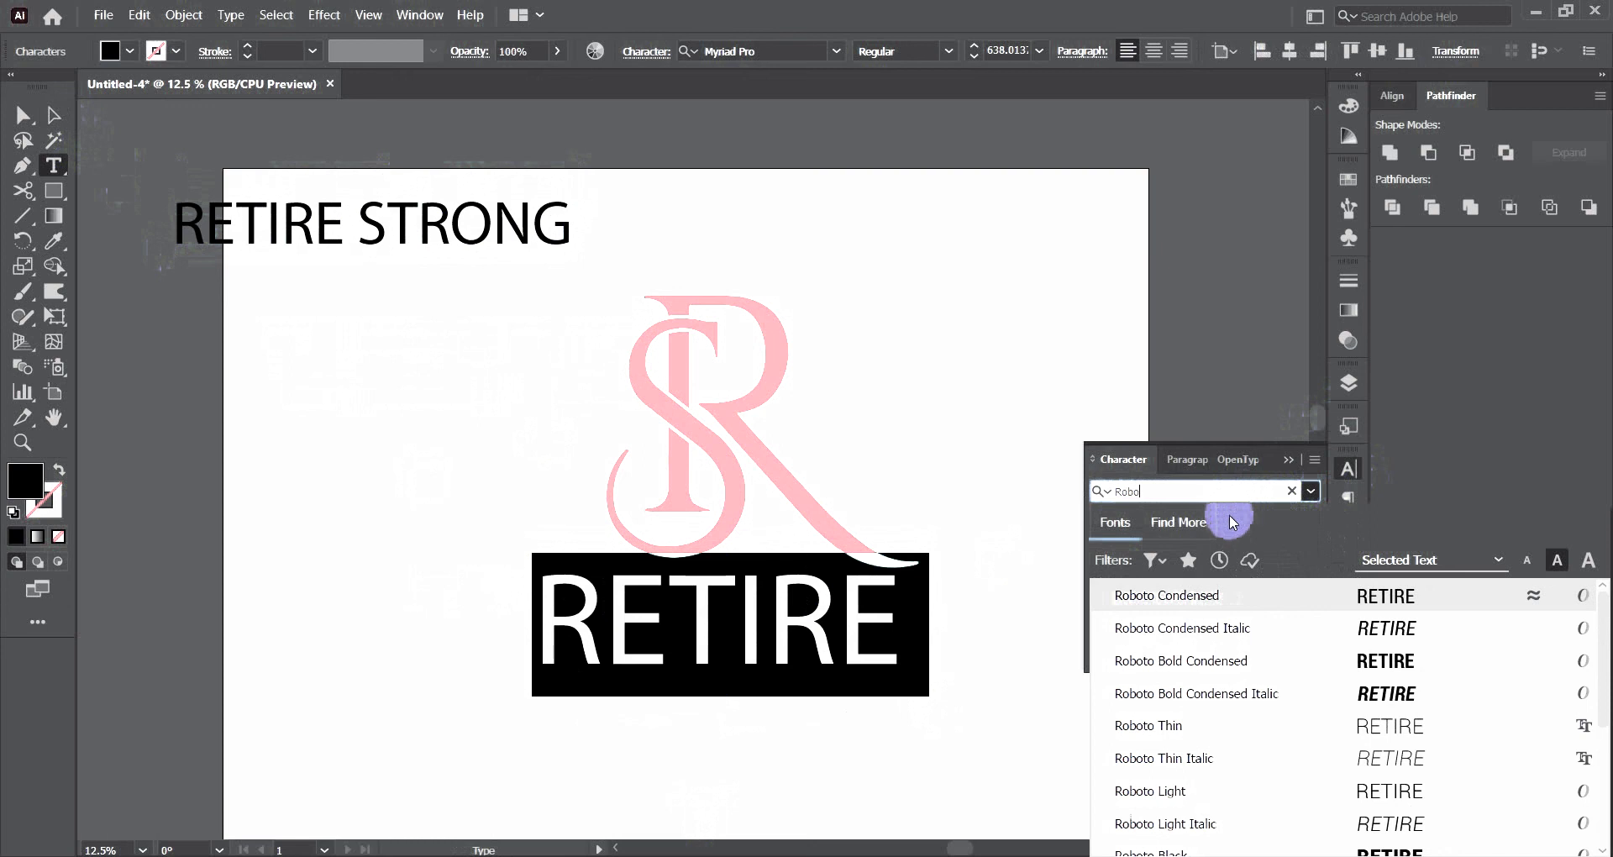
text(to)
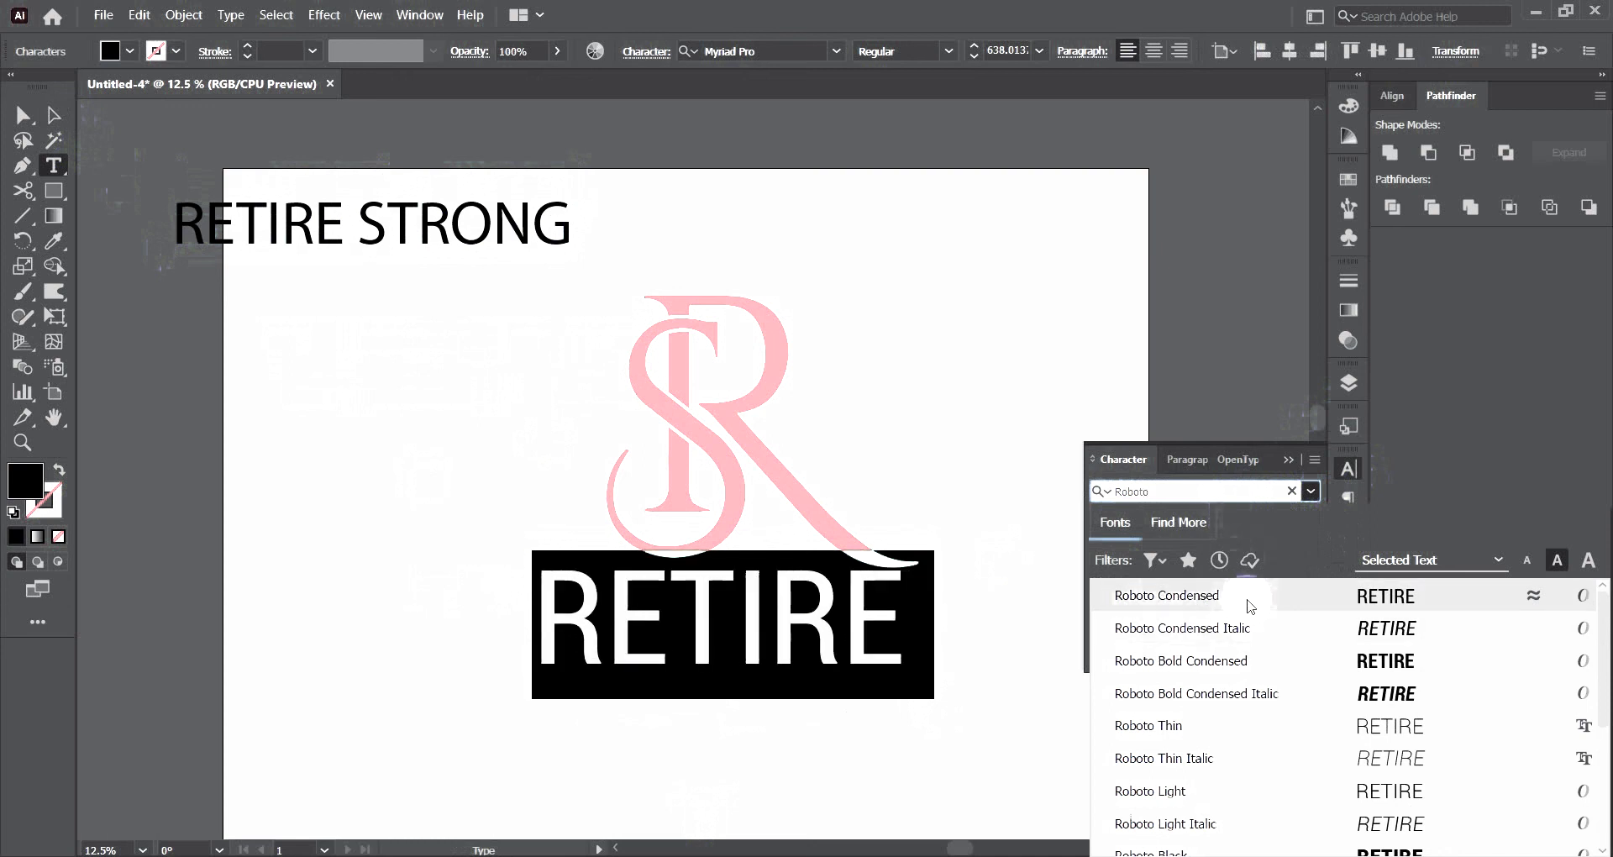
click(1260, 601)
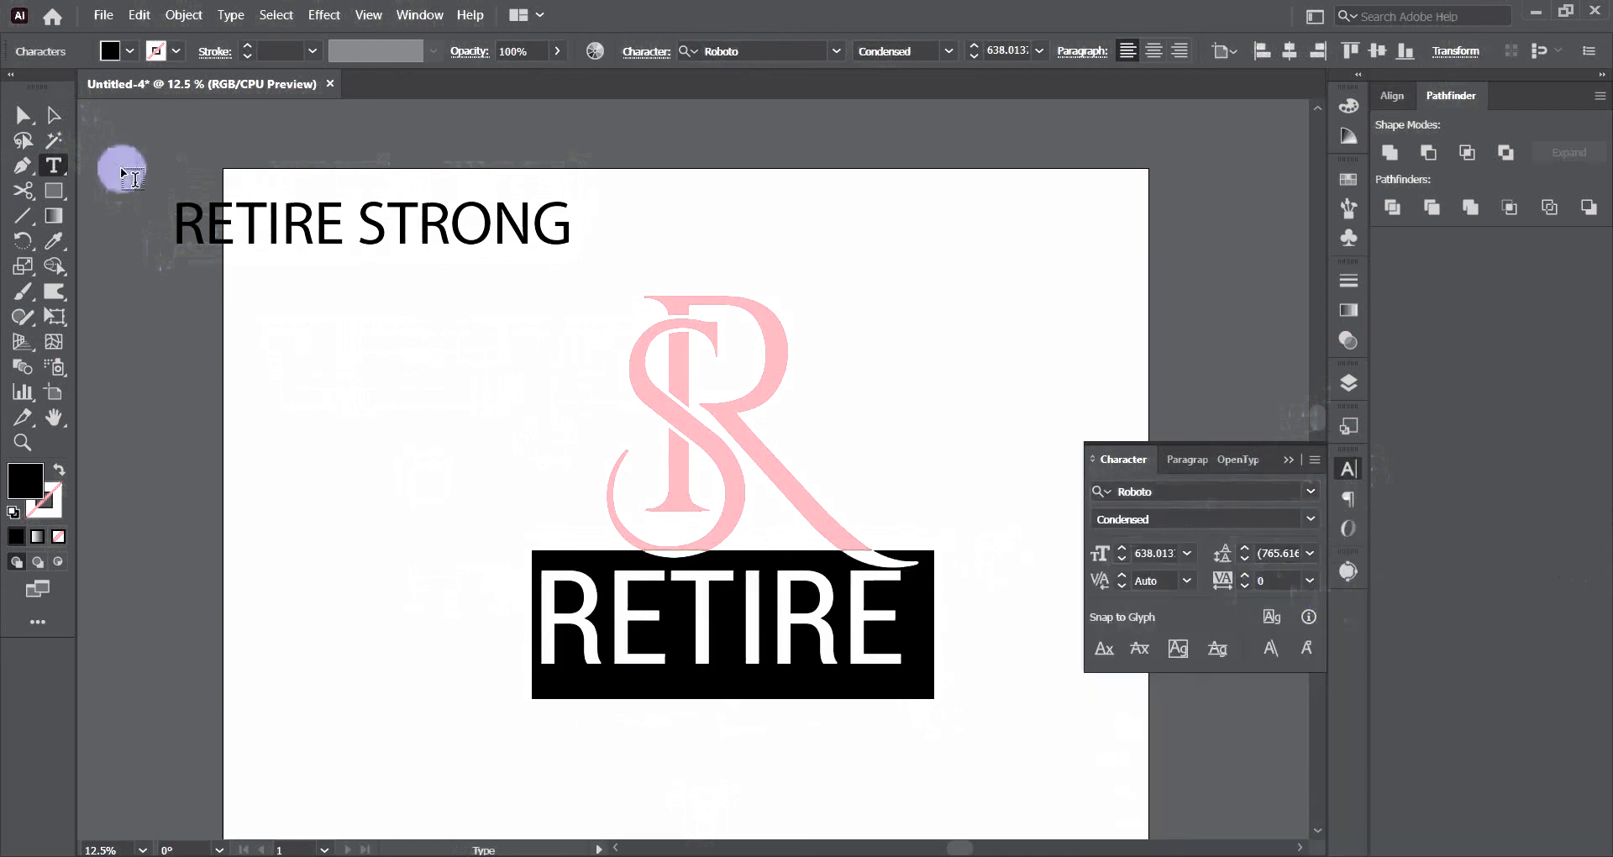
click(53, 115)
drag(864, 620, 868, 628)
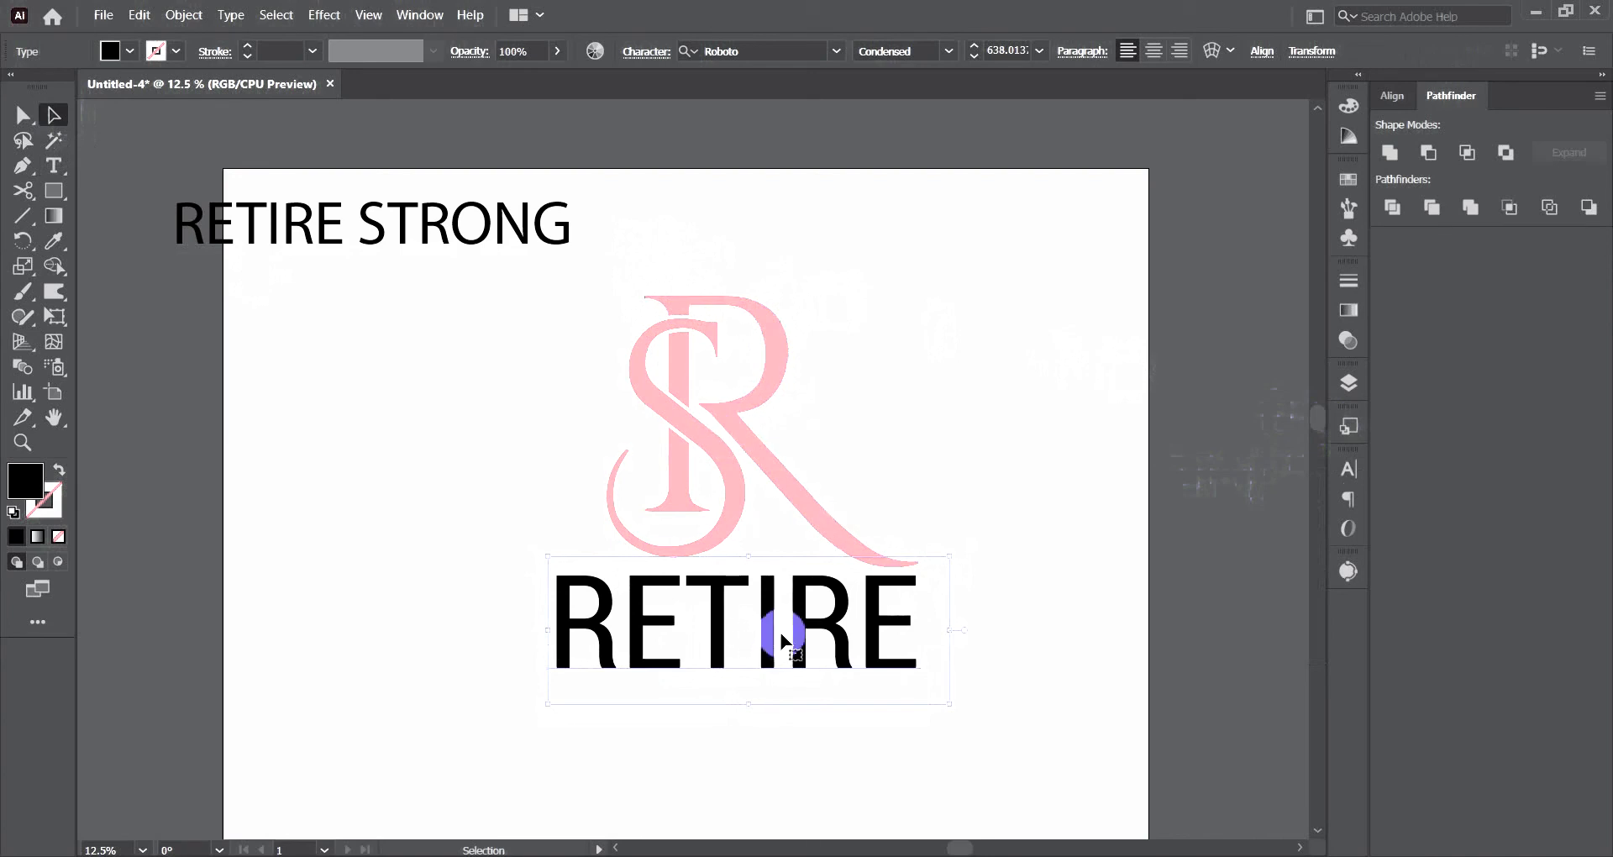
Nudge RETIRE left, enlarge it slightly, and scale the SR monogram down.
drag(782, 640, 770, 640)
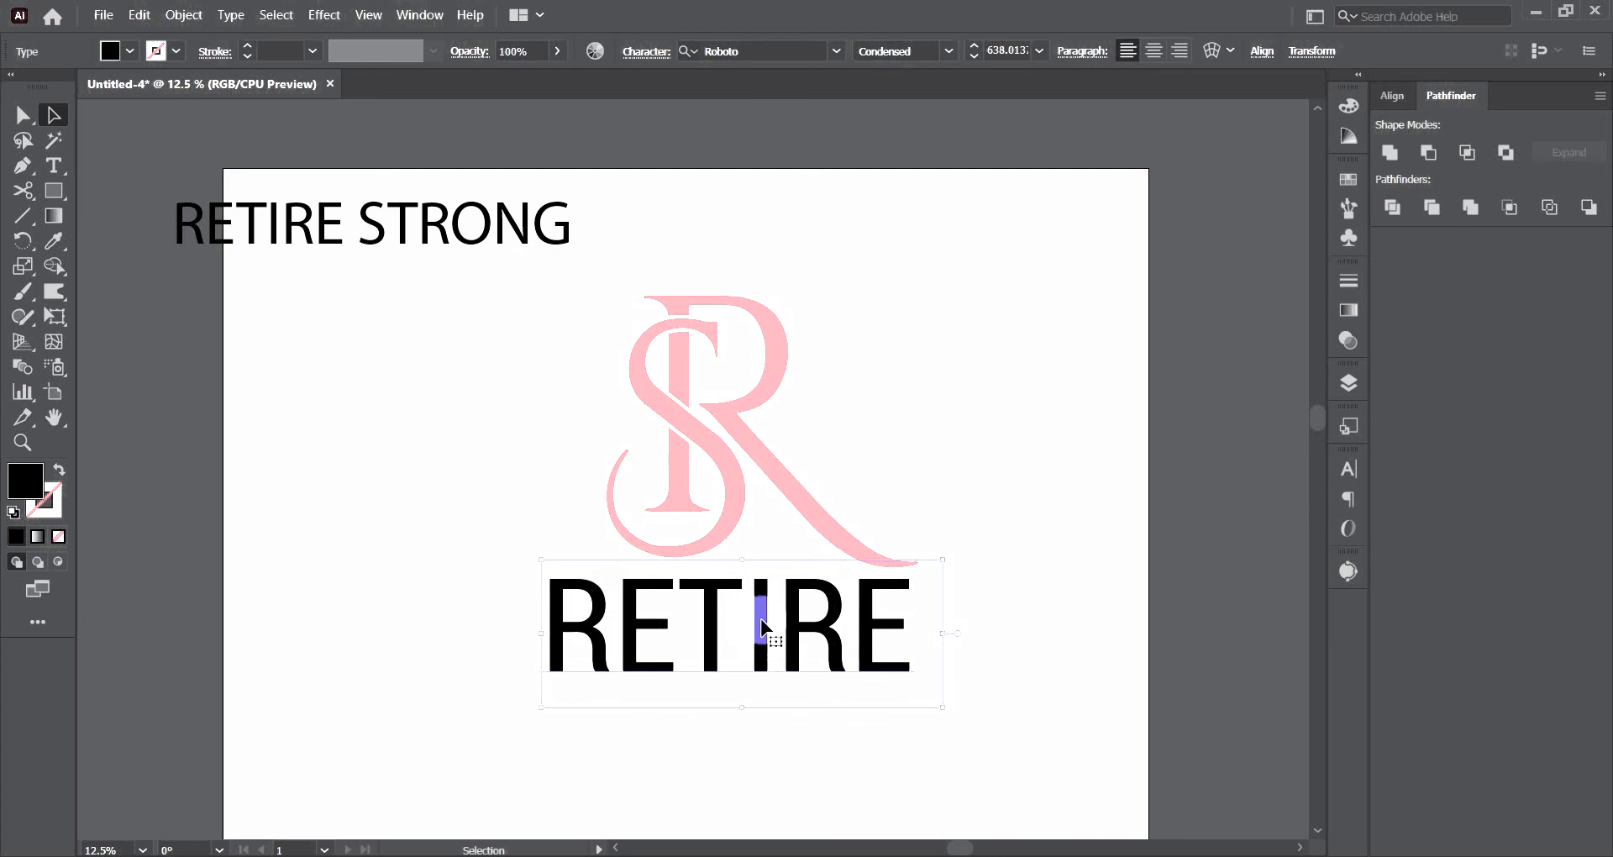
click(924, 436)
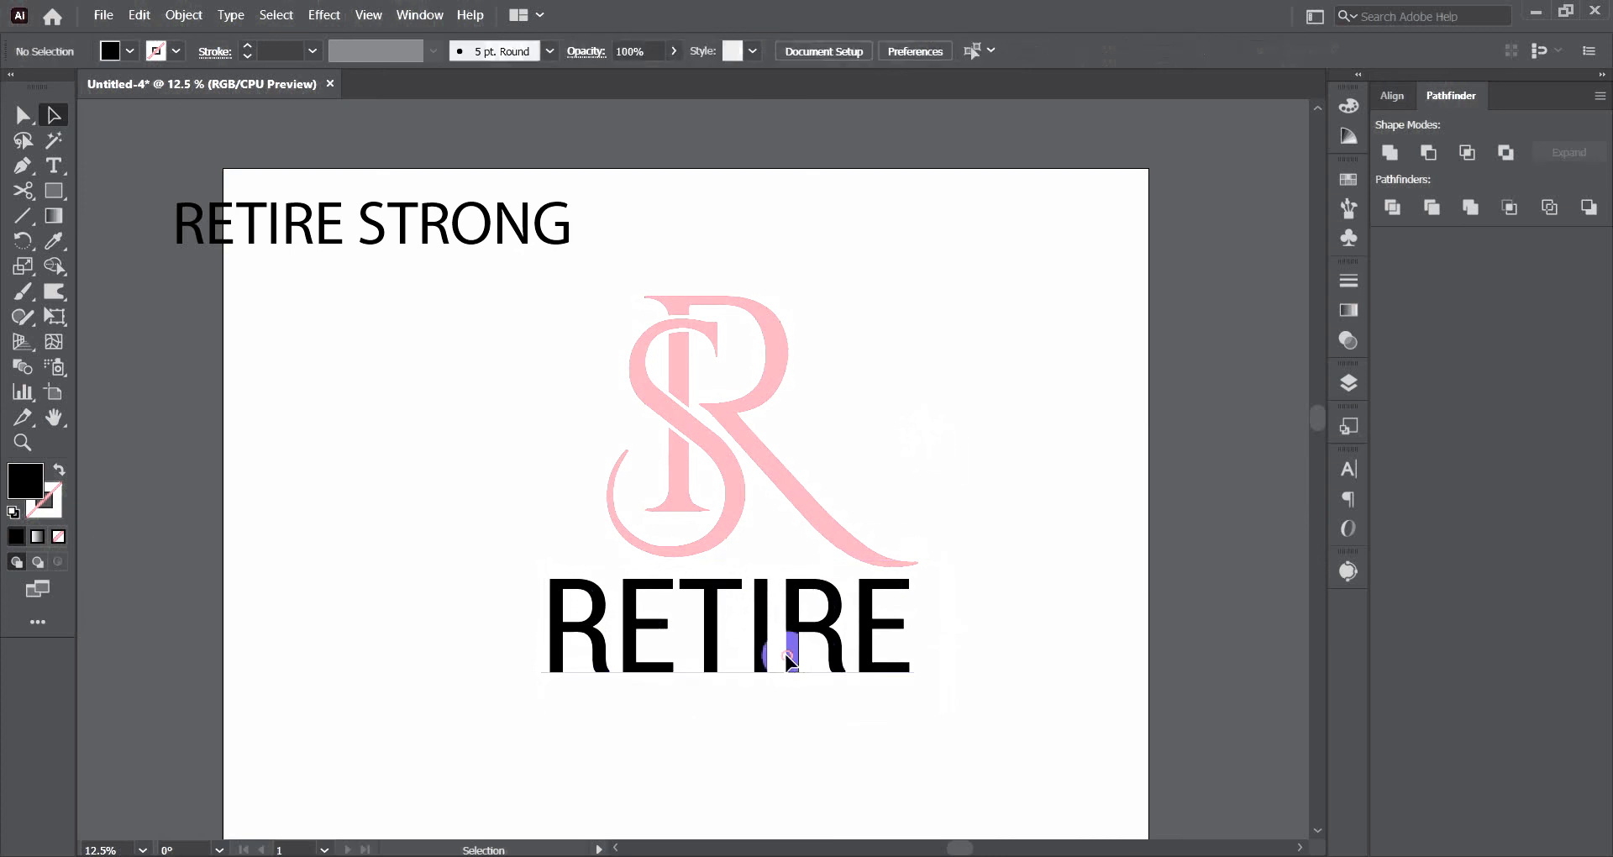
drag(802, 652, 791, 652)
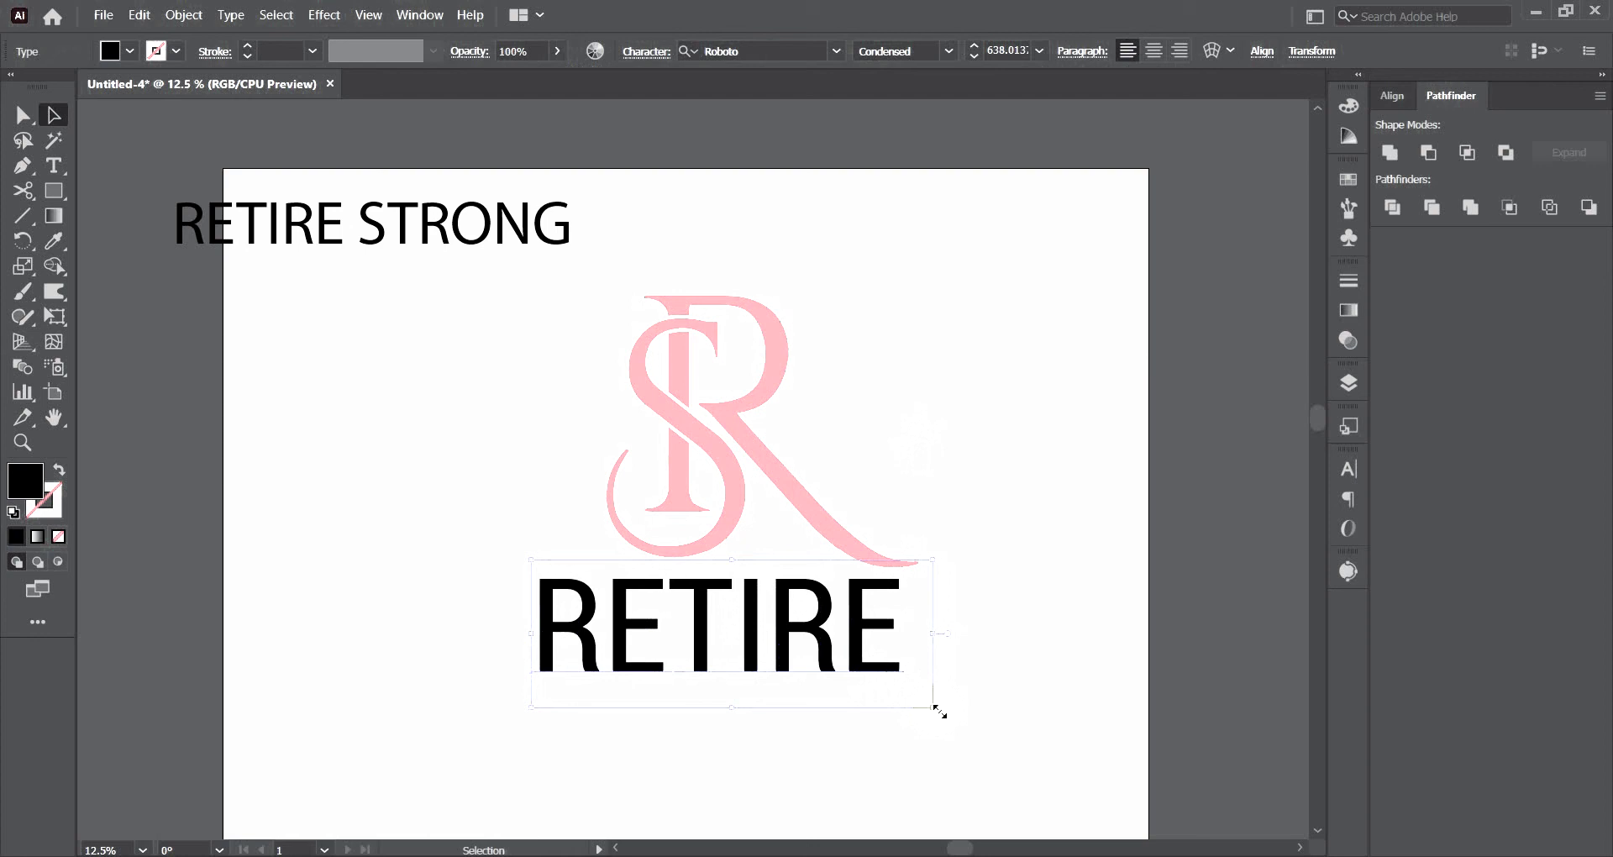
drag(940, 712, 958, 710)
click(808, 506)
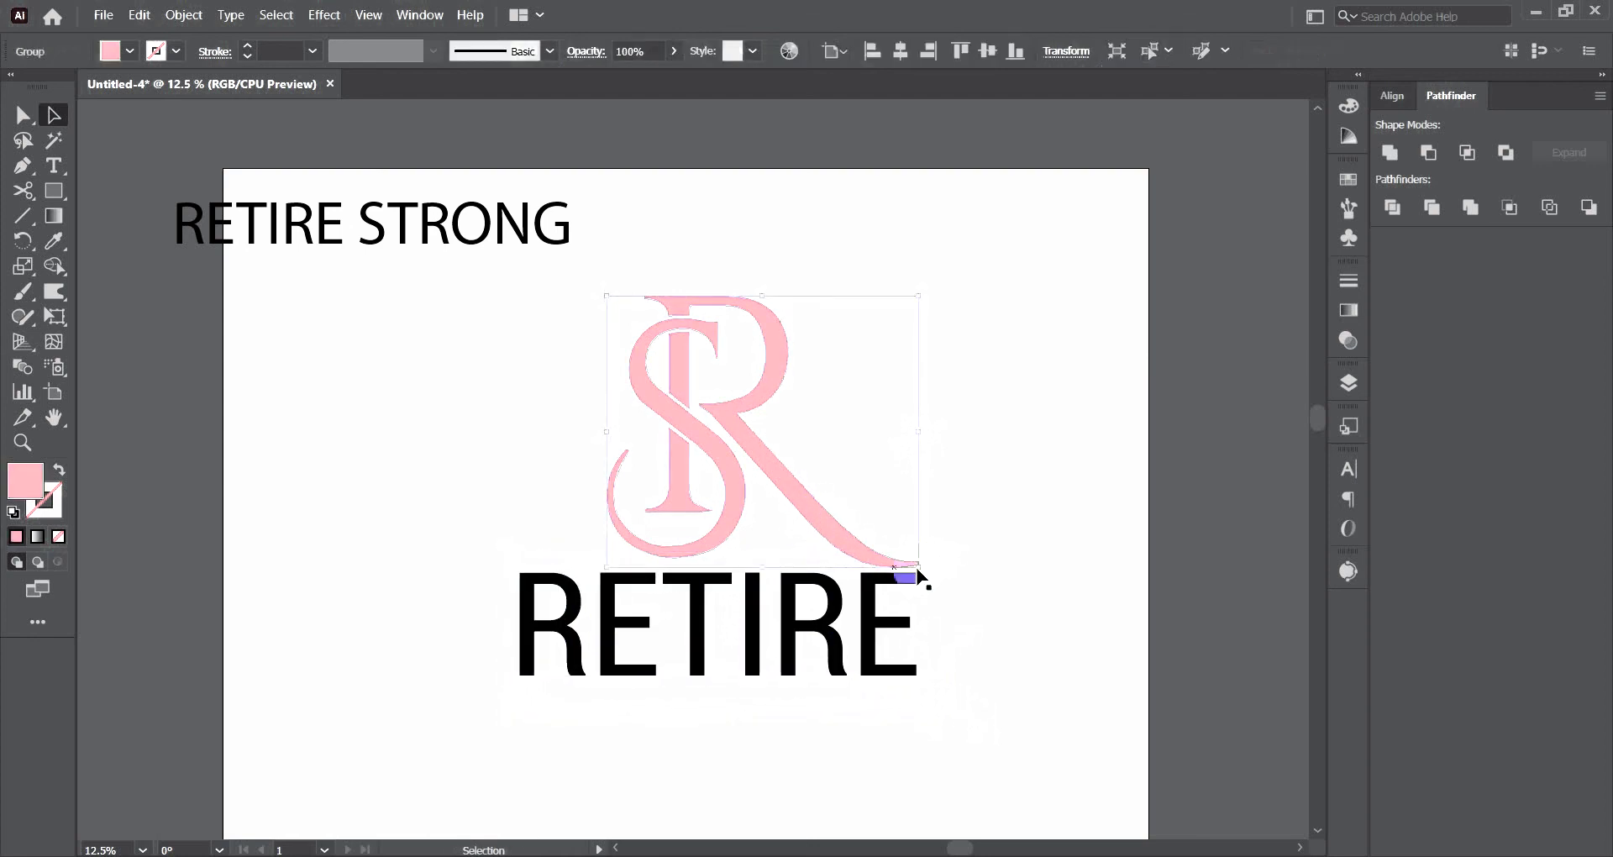
drag(919, 565, 846, 515)
Shrink RETIRE to about 530 pt and tuck it just beneath the monogram.
click(835, 617)
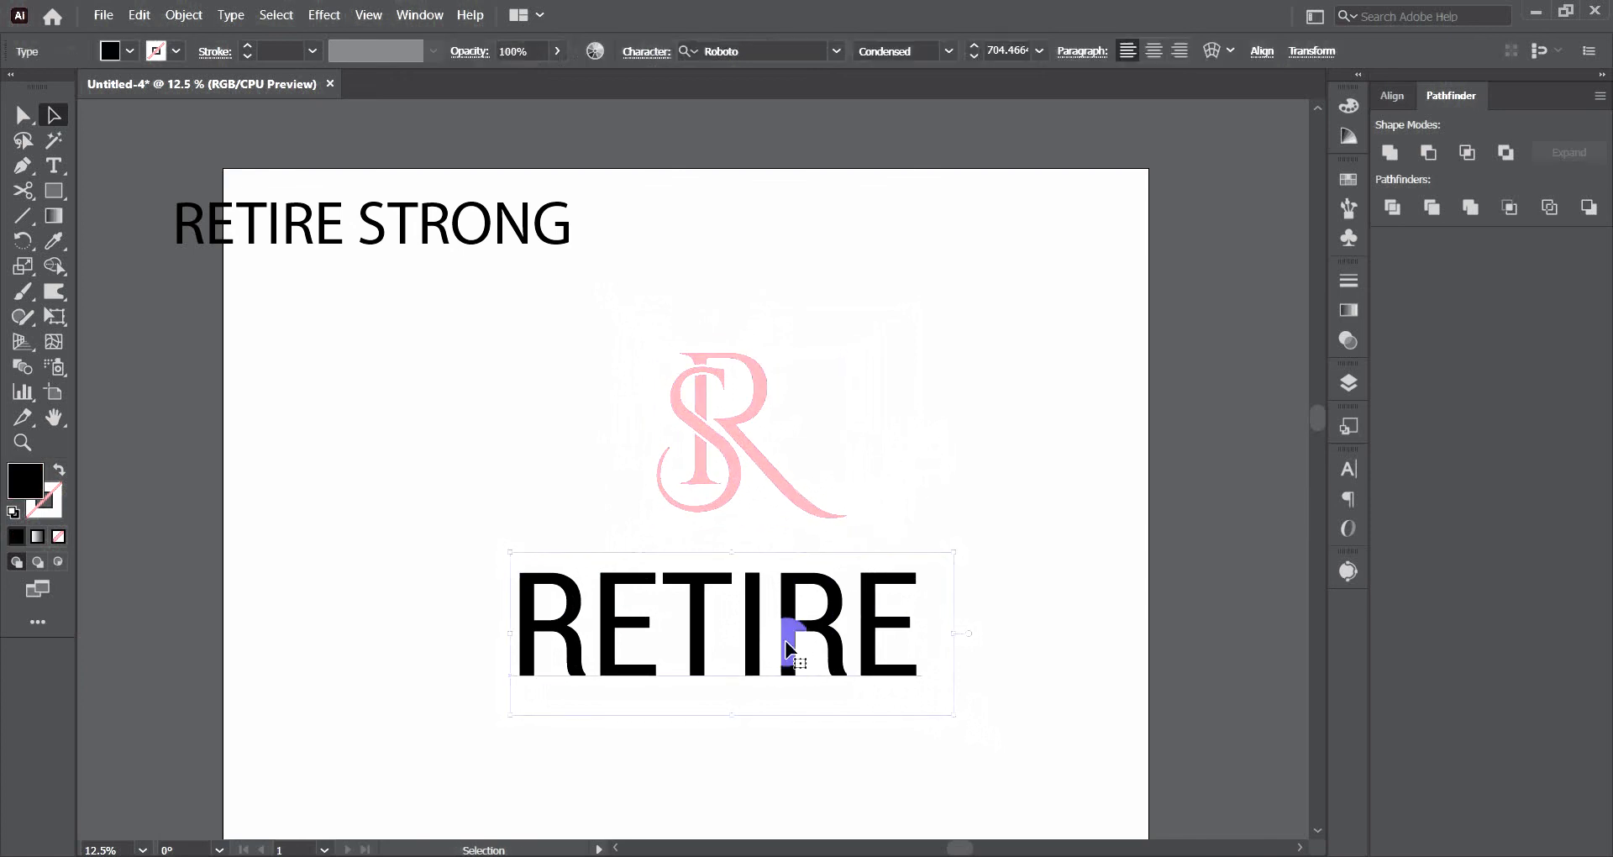
drag(786, 641, 859, 619)
drag(978, 664, 962, 643)
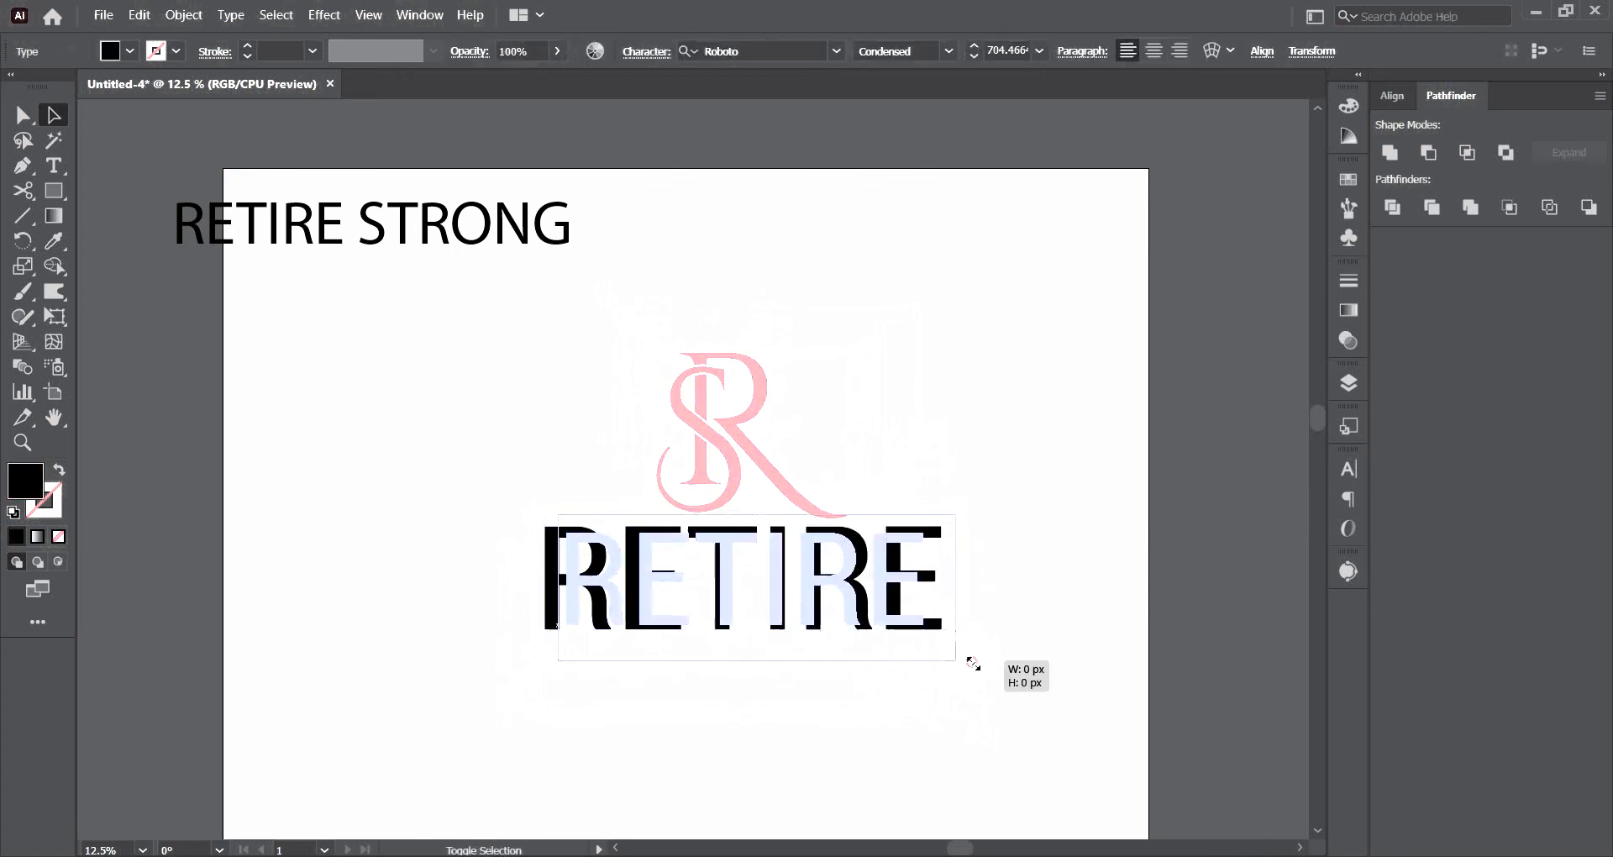
drag(874, 608, 829, 594)
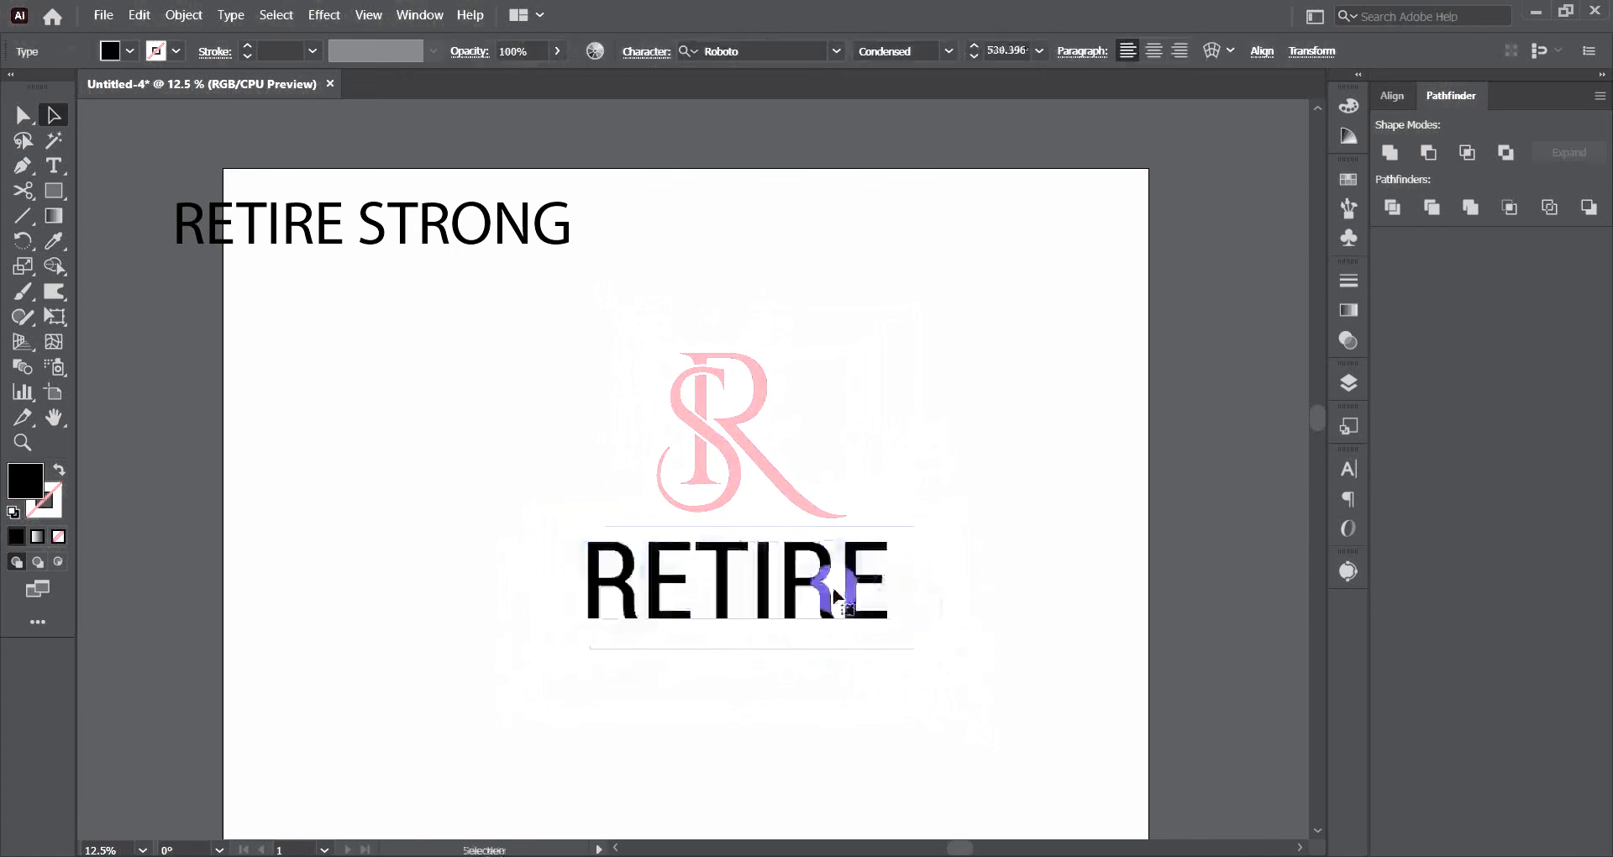
click(582, 725)
click(880, 579)
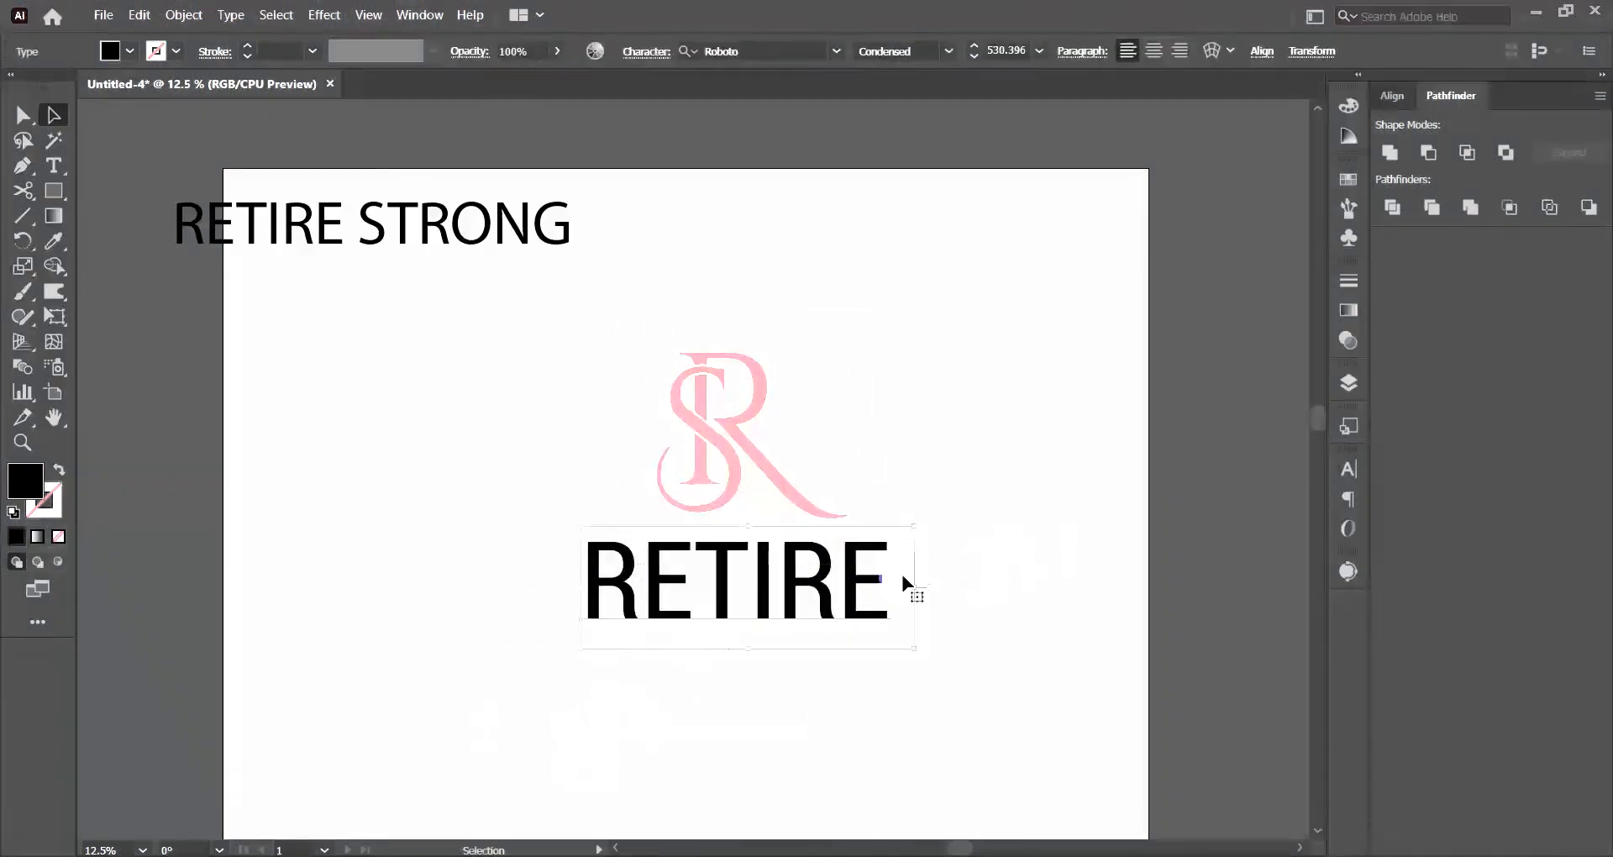
Convert the RETIRE text to outlines.
right_click(856, 582)
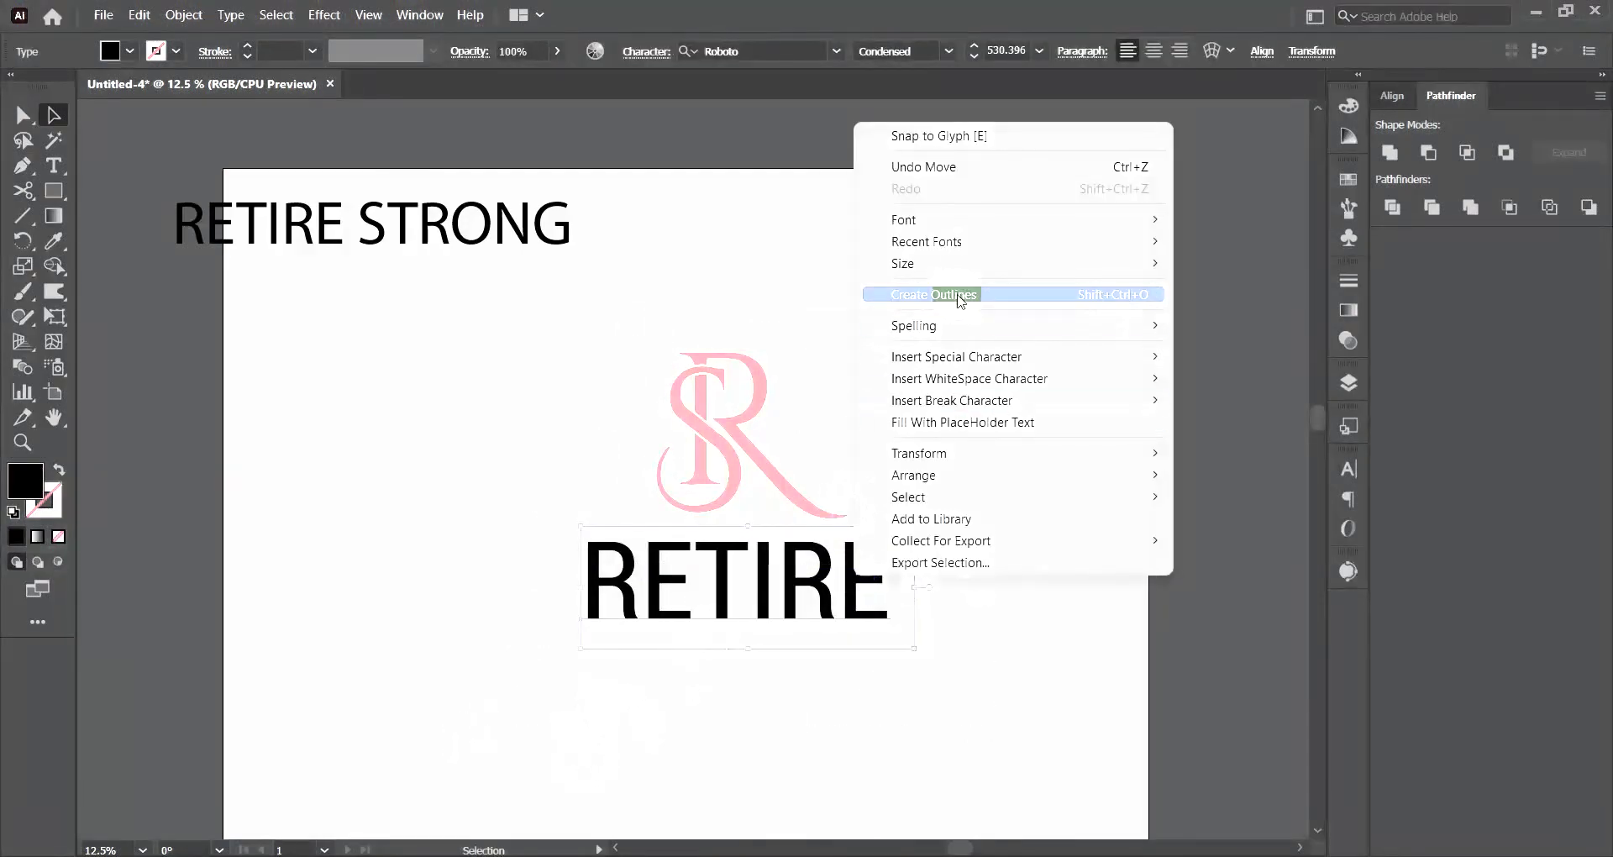
click(960, 295)
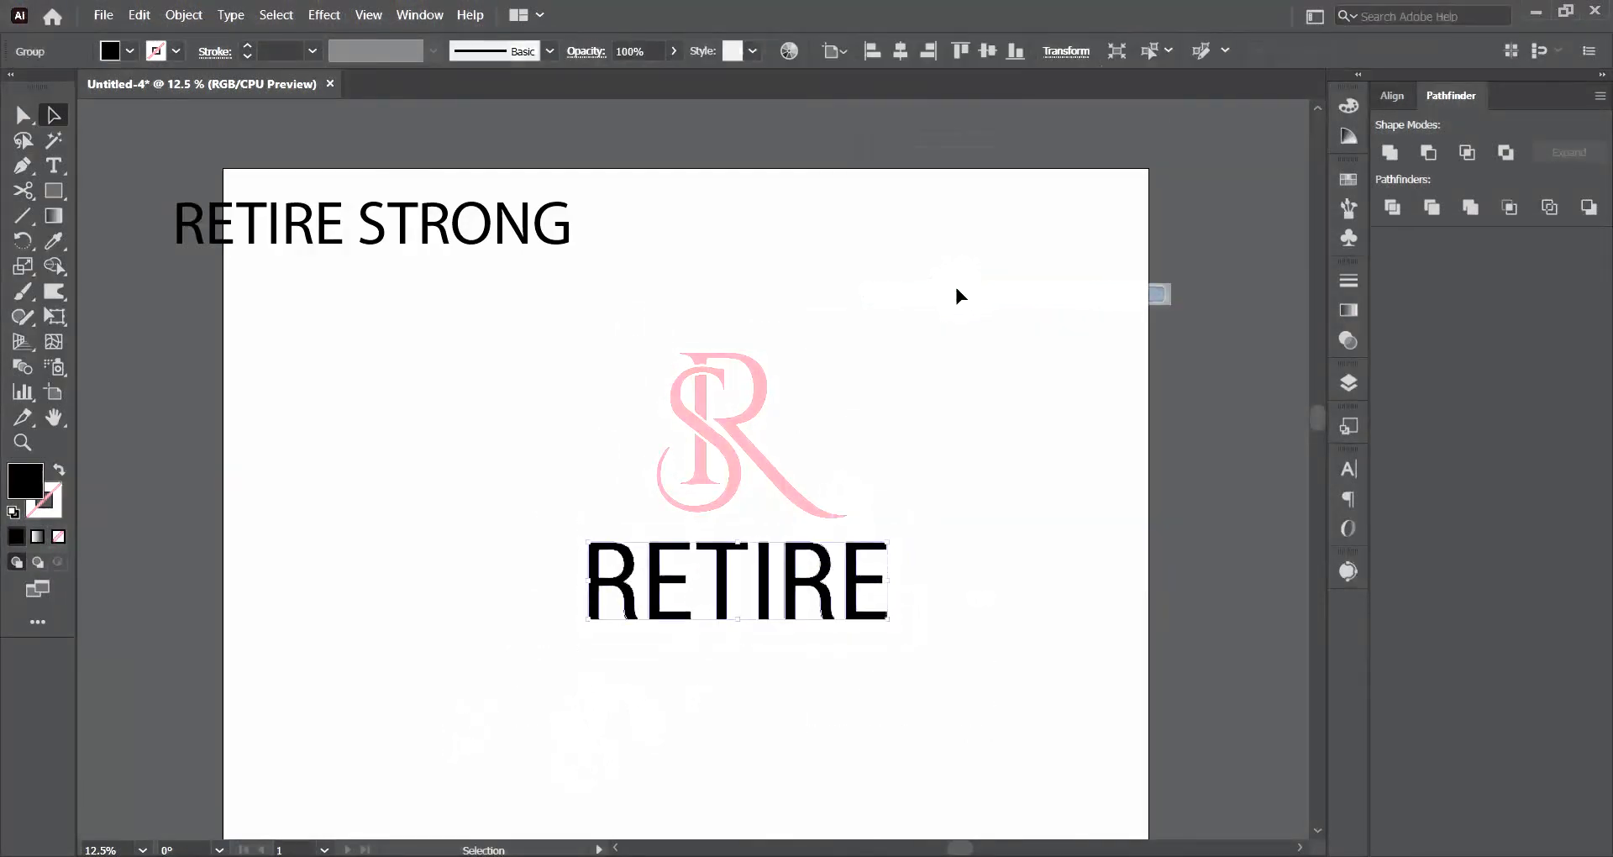
click(884, 567)
click(858, 597)
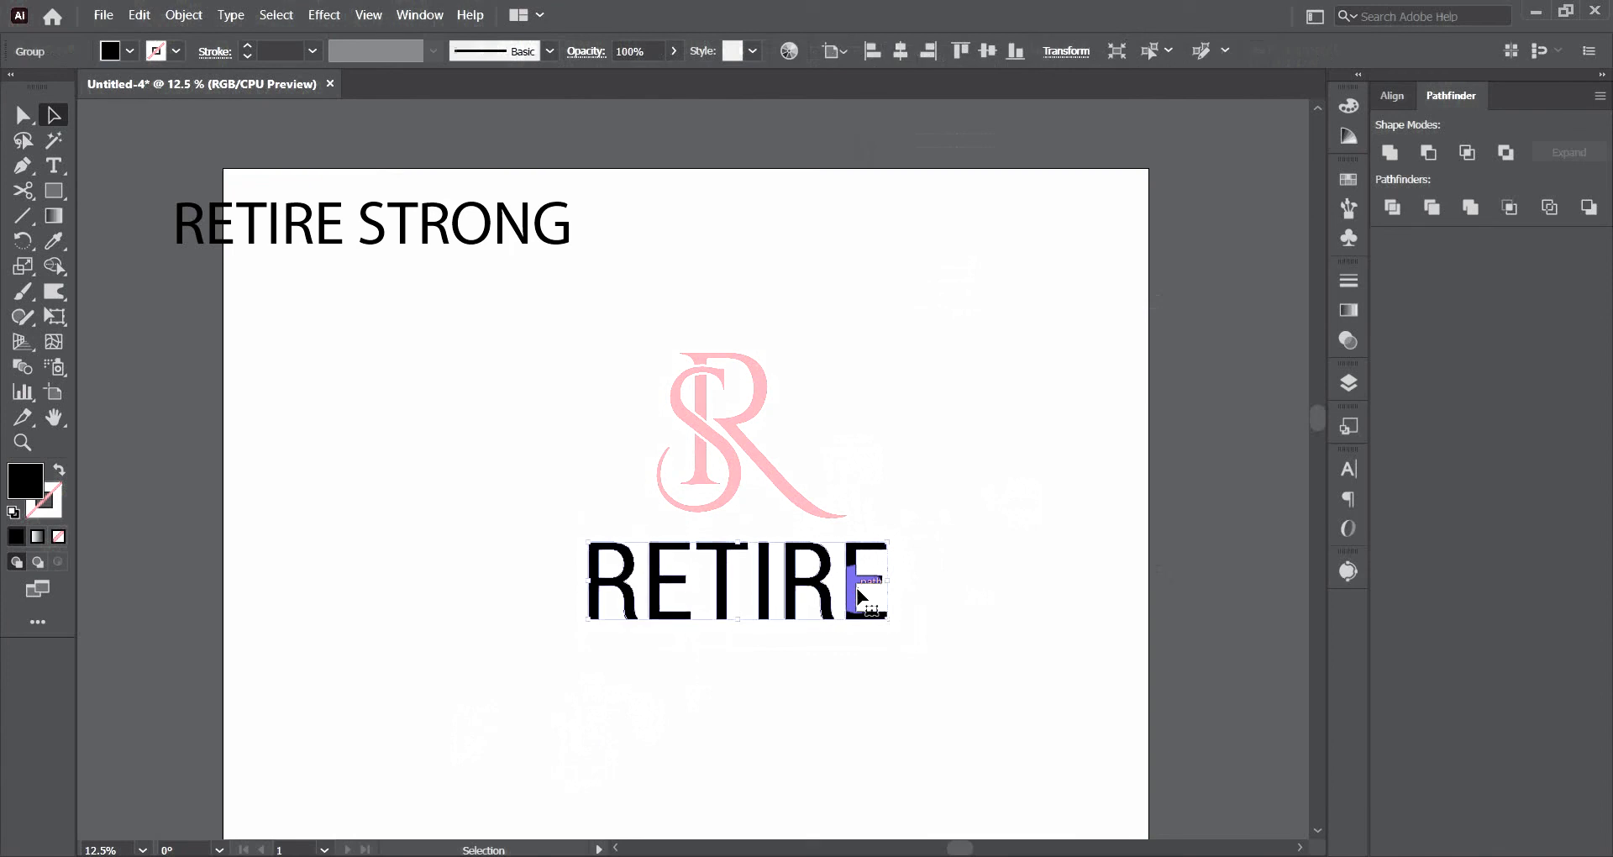
Horizontally centre the SR monogram and RETIRE on each other.
click(968, 584)
drag(616, 389, 854, 652)
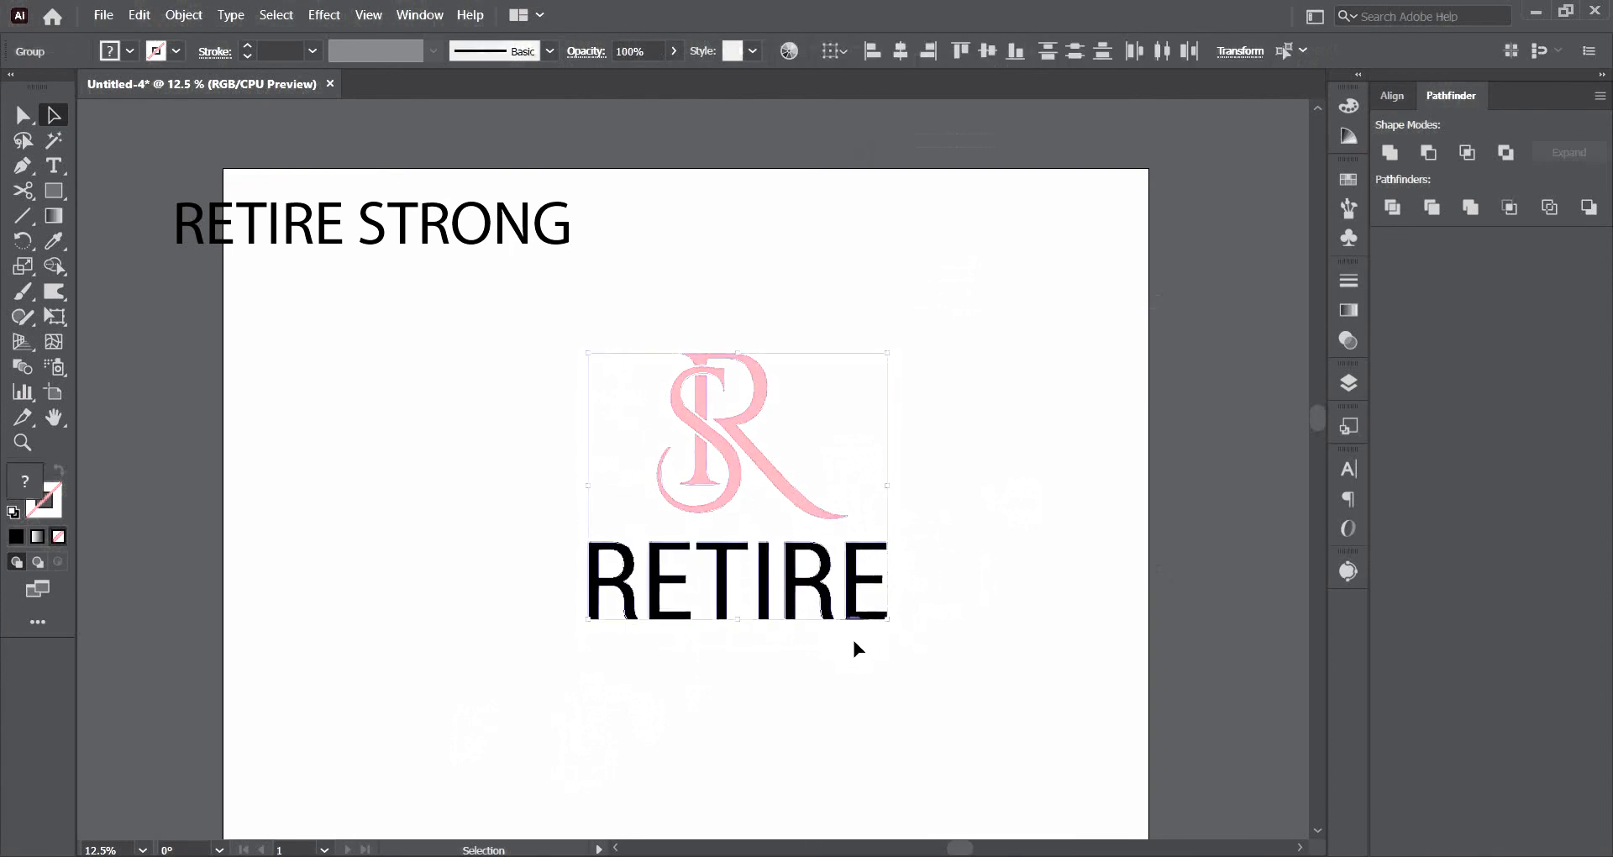
click(899, 52)
click(995, 439)
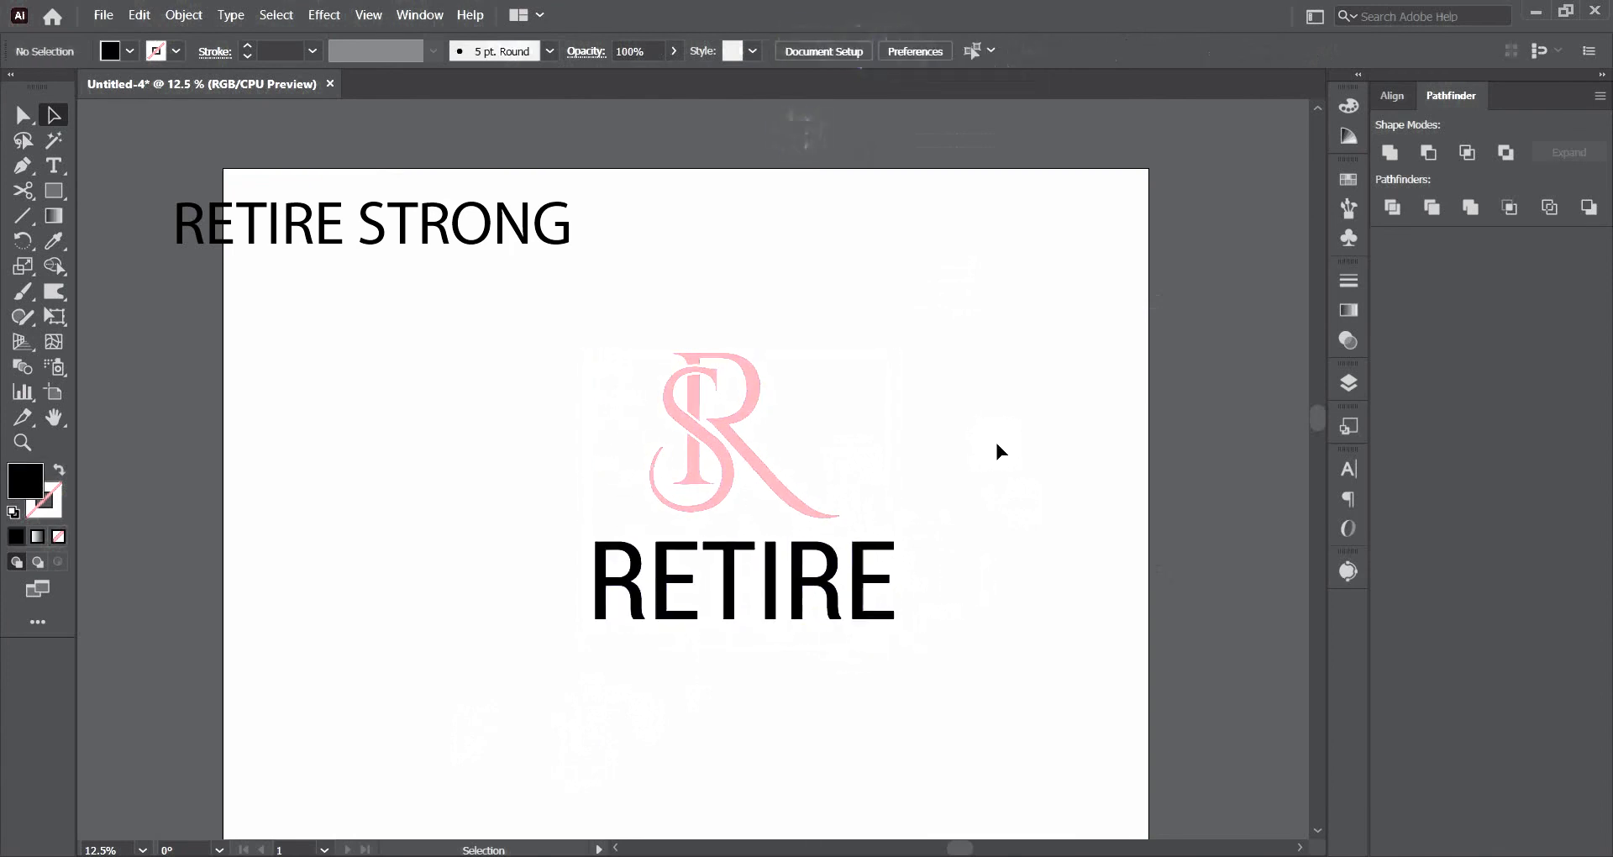
Scale the SR logo slightly smaller and nudge it down four steps toward RETIRE.
click(743, 453)
drag(840, 519, 826, 507)
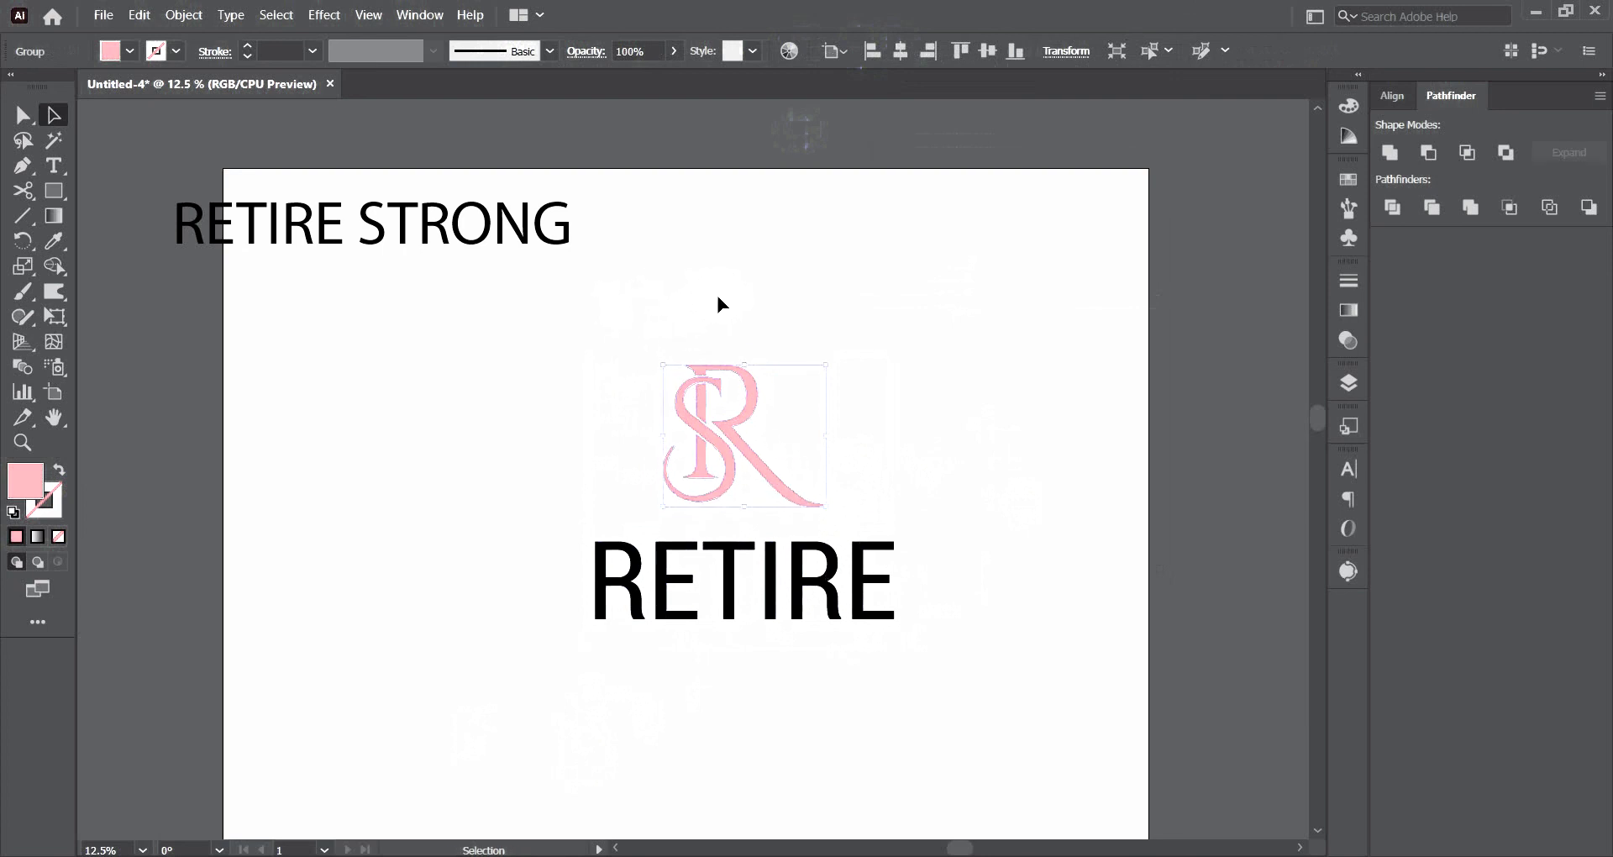
key(Down)
key(Down)
key(Down)
key(Down)
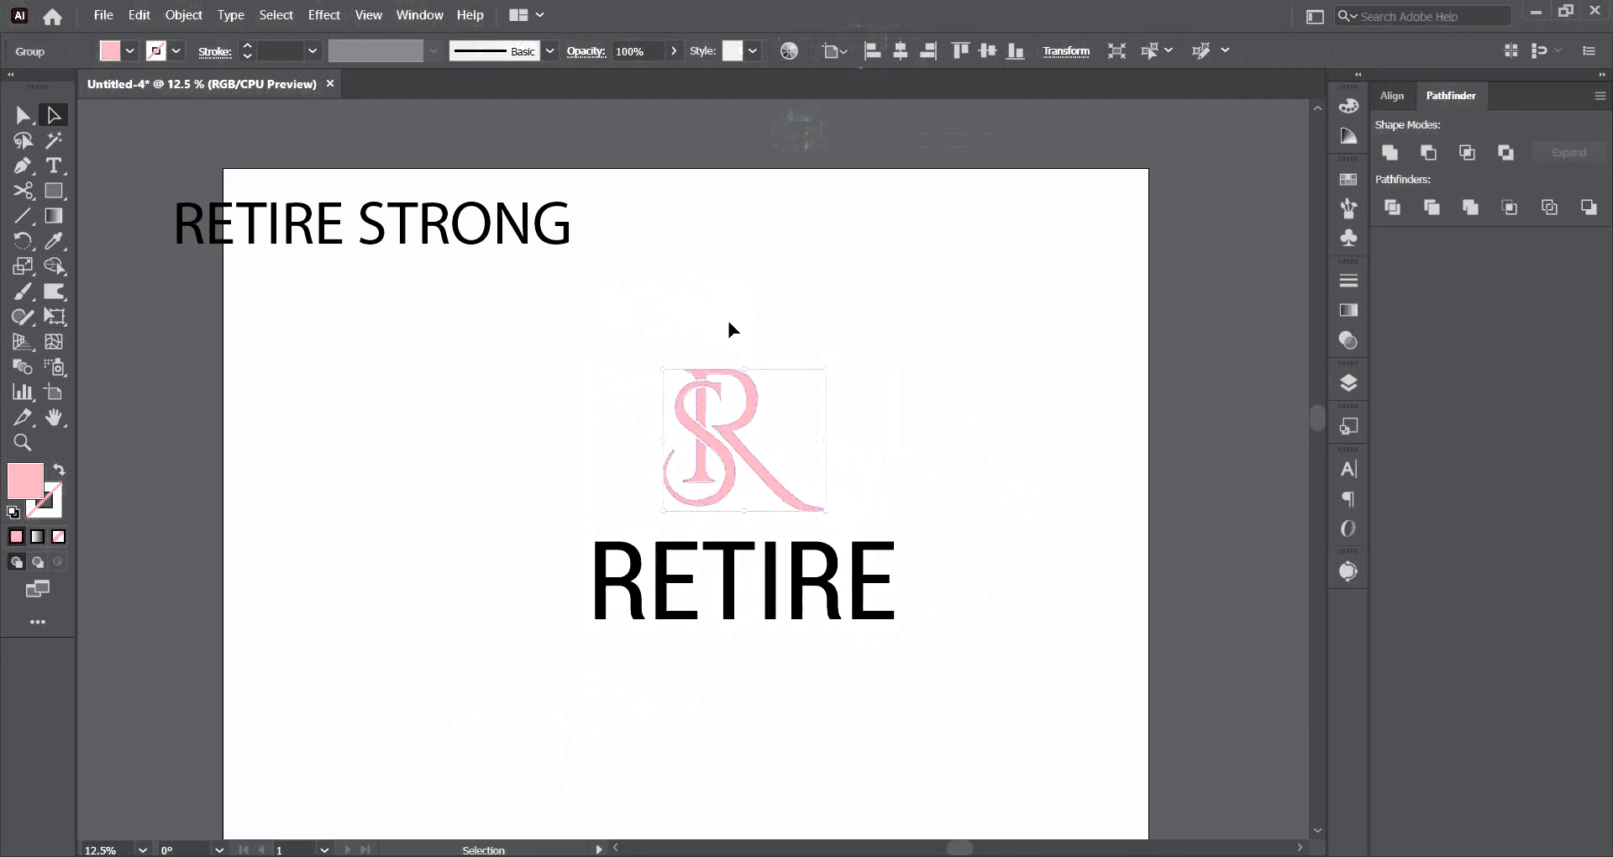
key(Down)
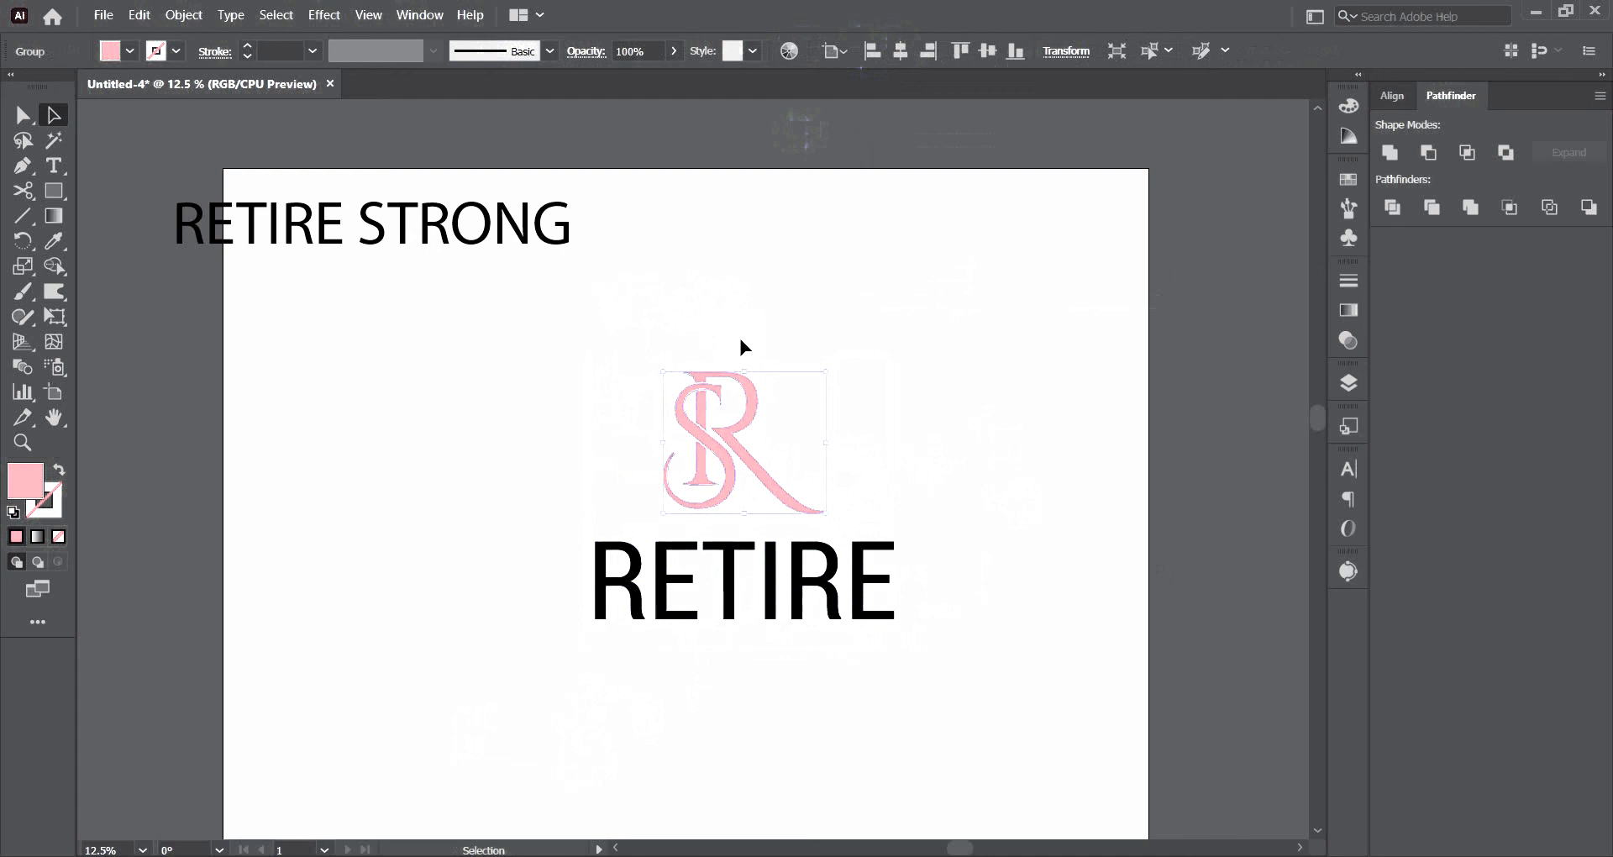
key(Down)
key(Down)
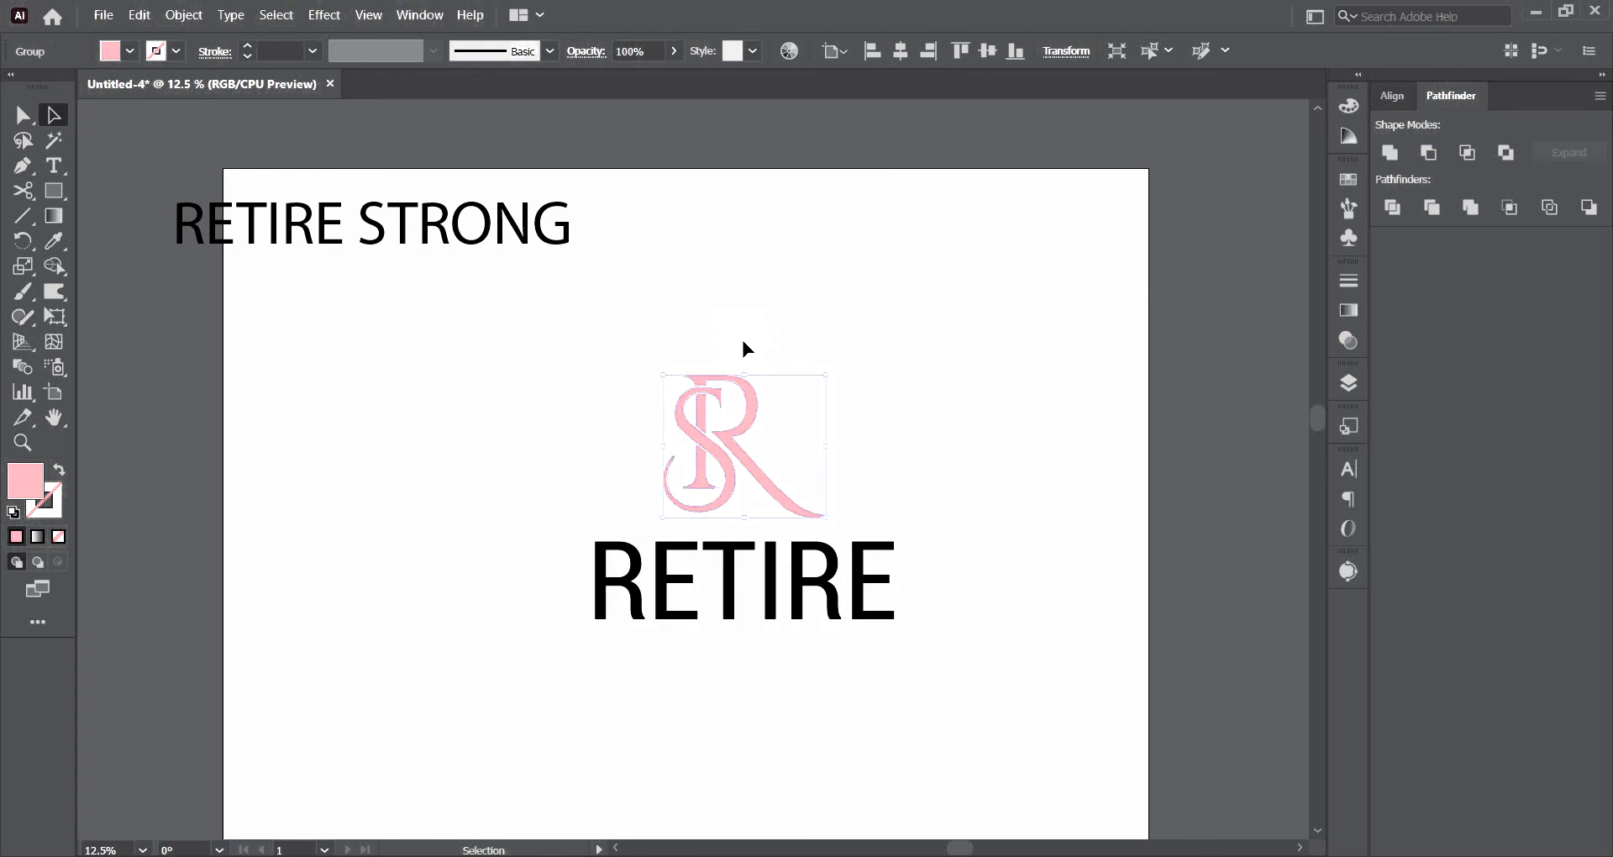
key(Down)
click(905, 378)
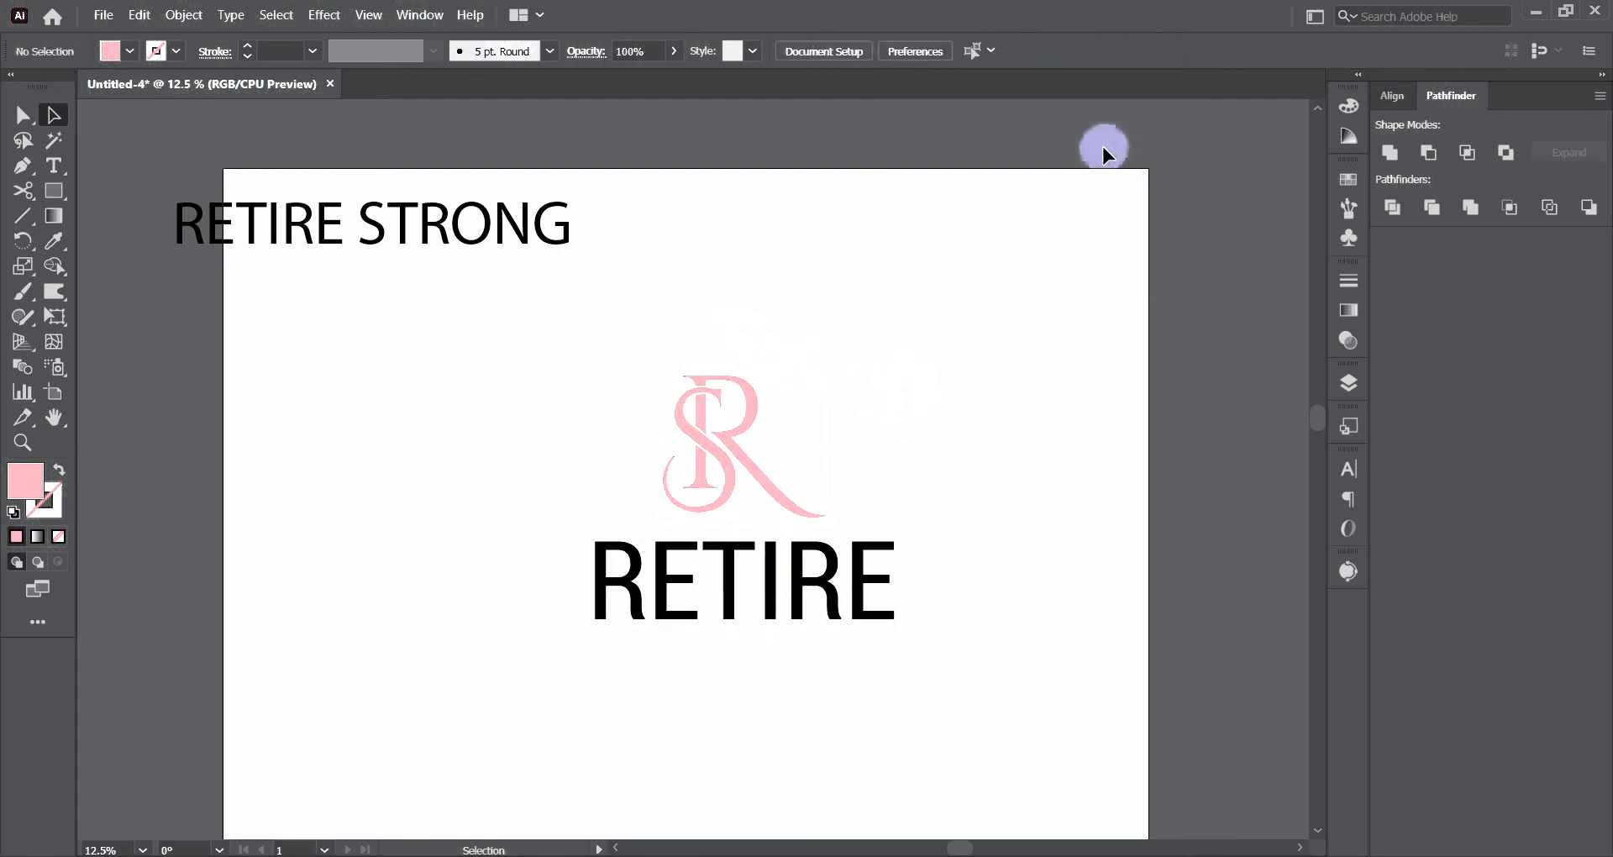
Copy STRONG from the tagline and paste it as a new line beneath RETIRE.
click(372, 231)
double_click(372, 231)
key(ctrl+a)
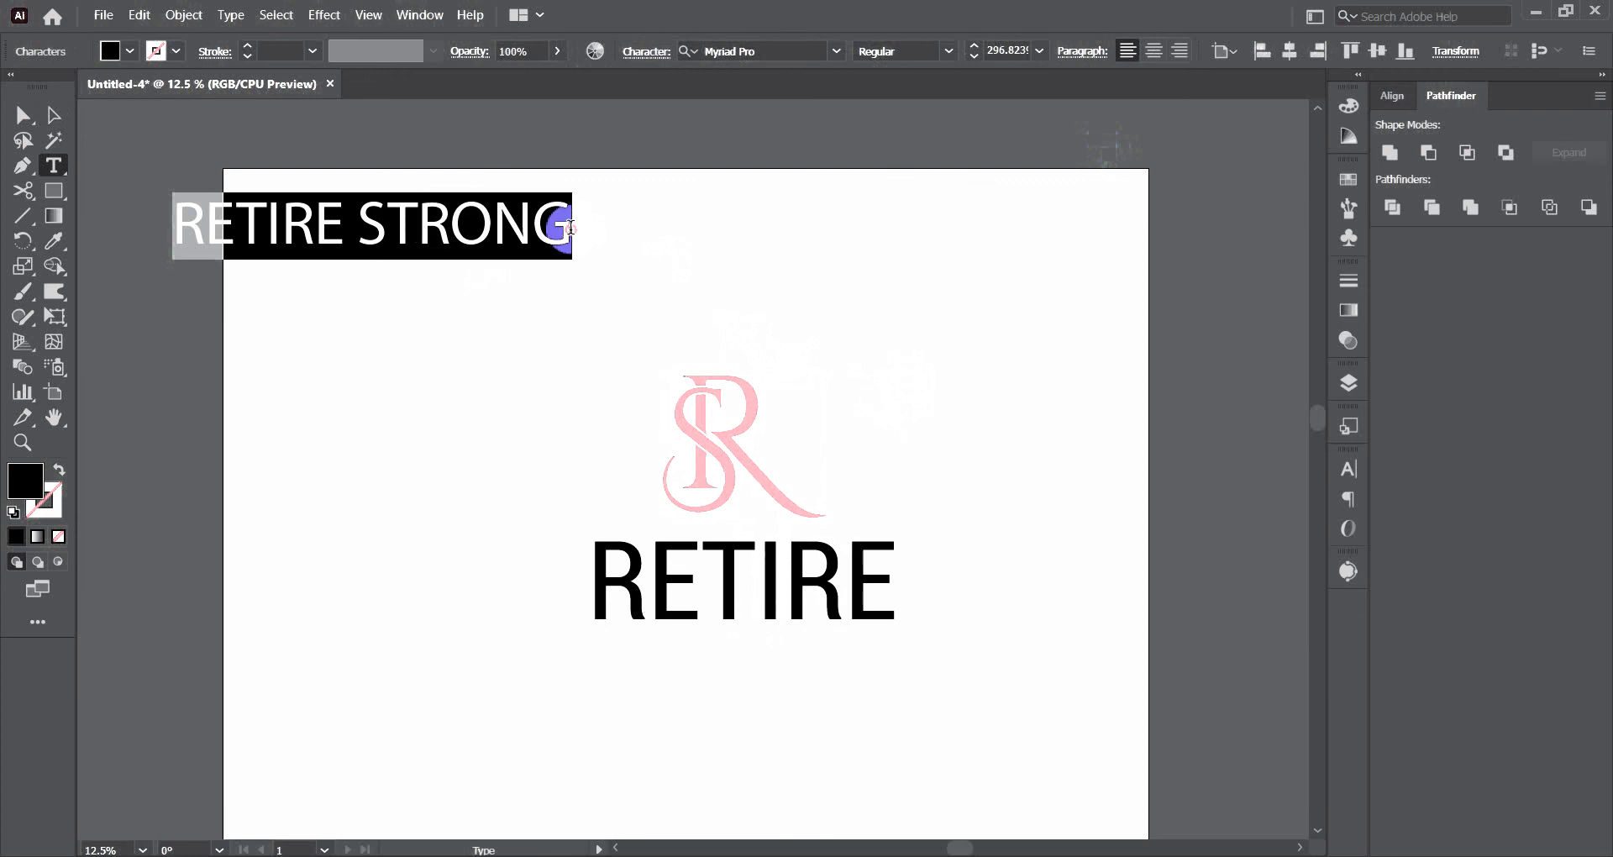
click(433, 223)
drag(371, 216, 564, 218)
key(ctrl+c)
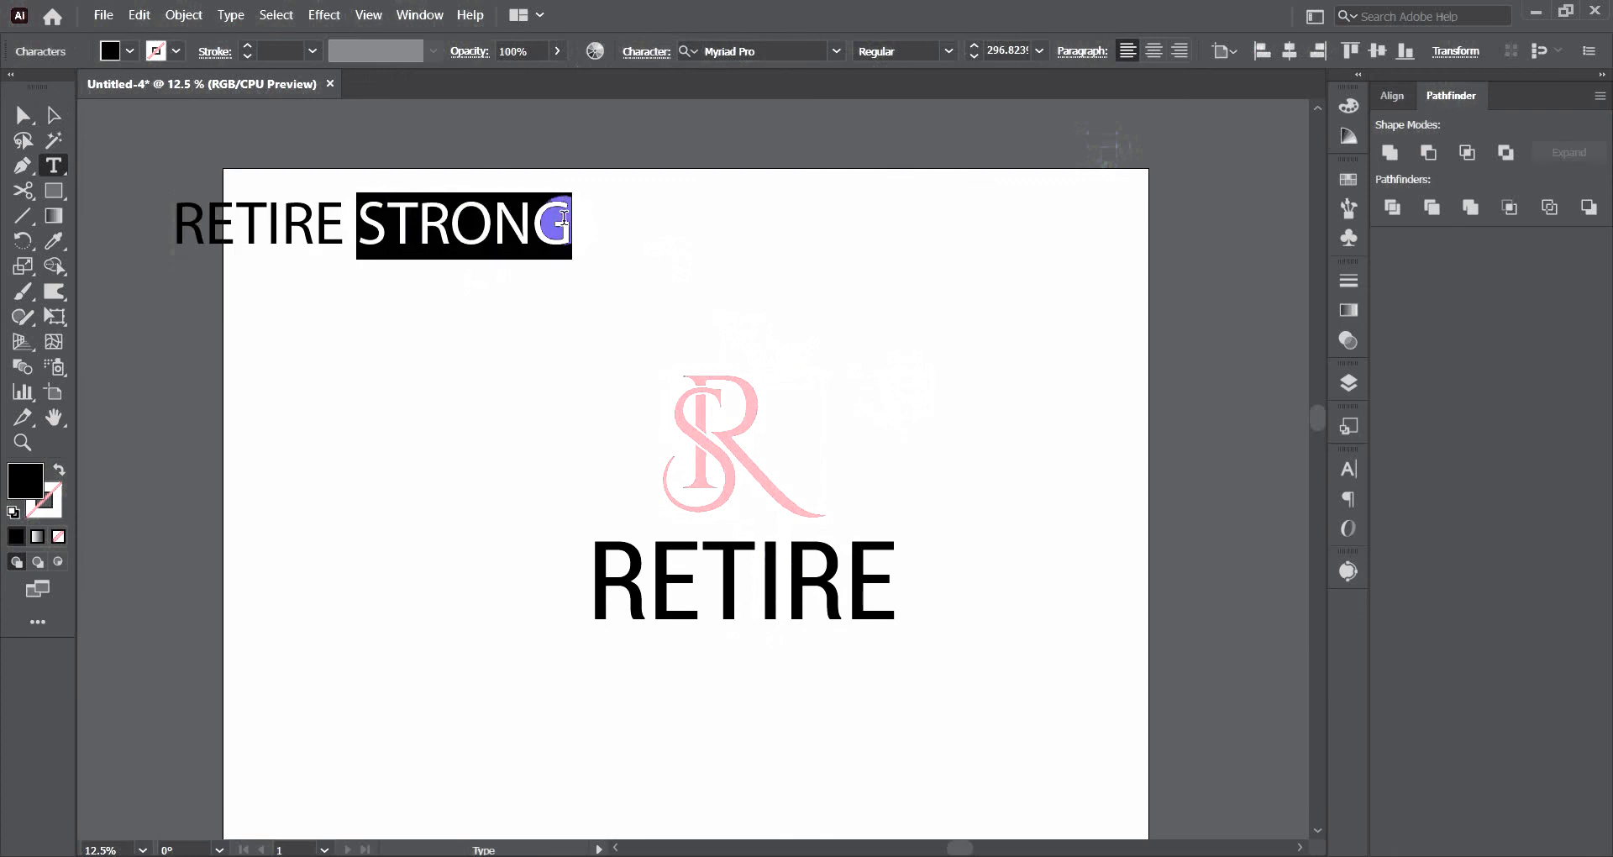
click(54, 165)
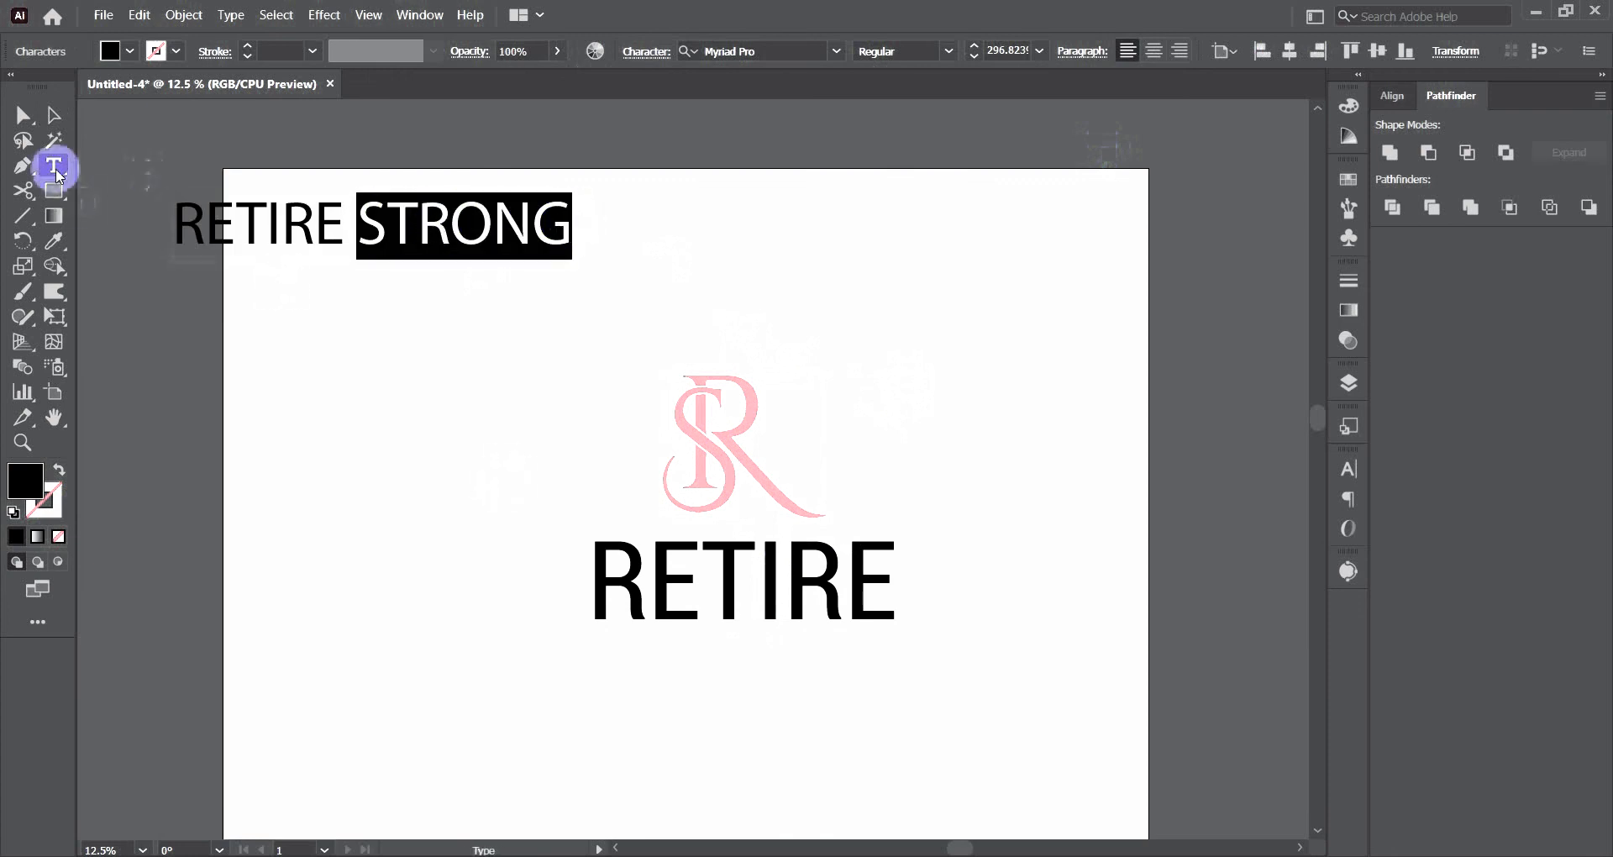
click(626, 632)
key(ctrl+v)
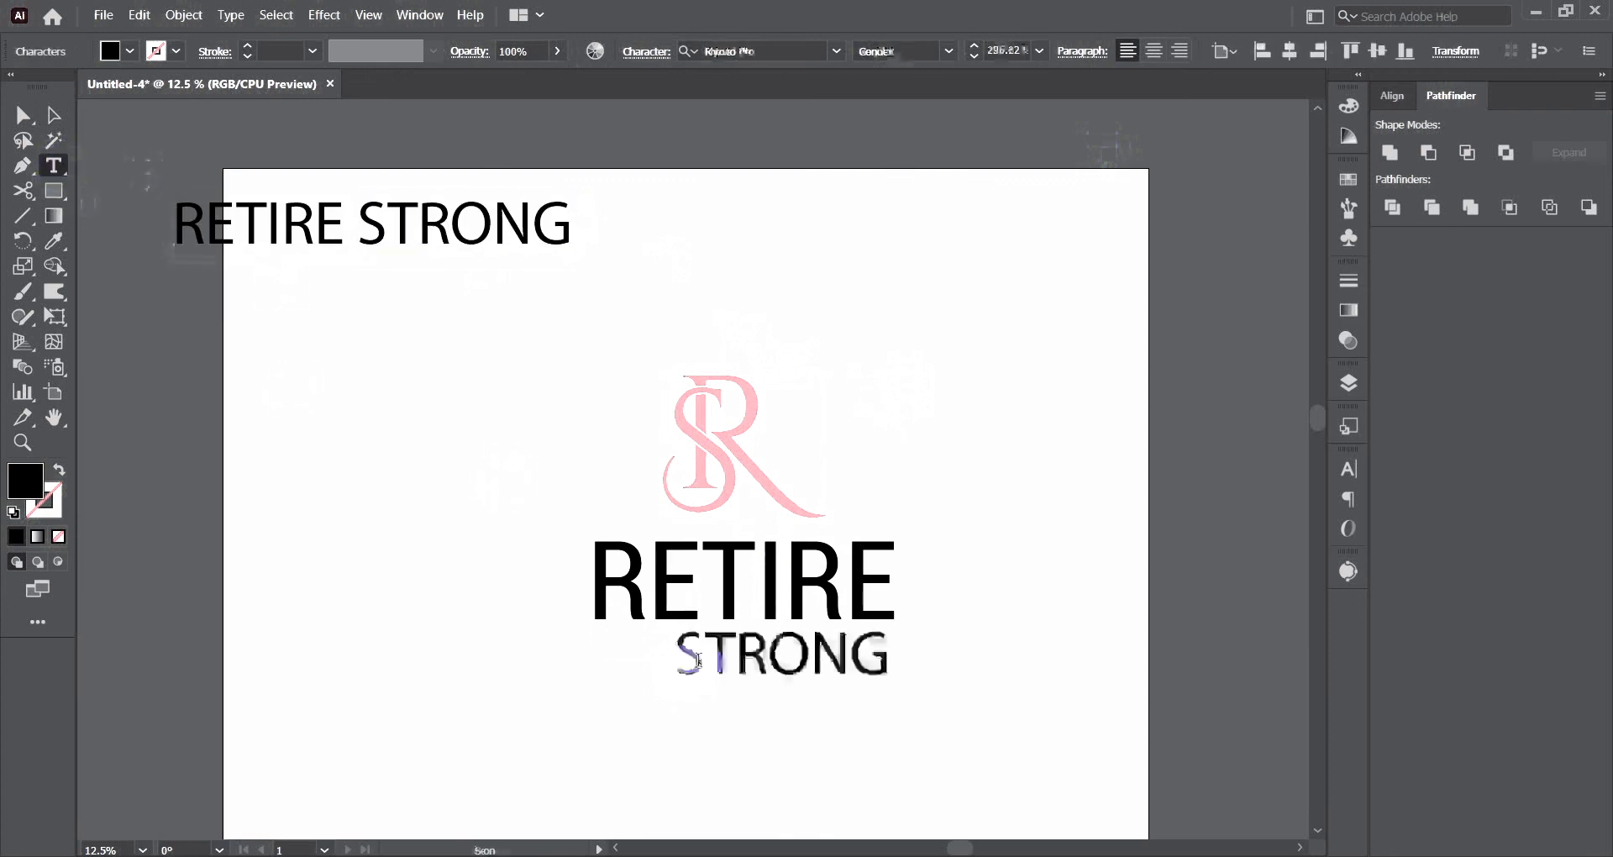
click(161, 327)
drag(759, 676, 746, 682)
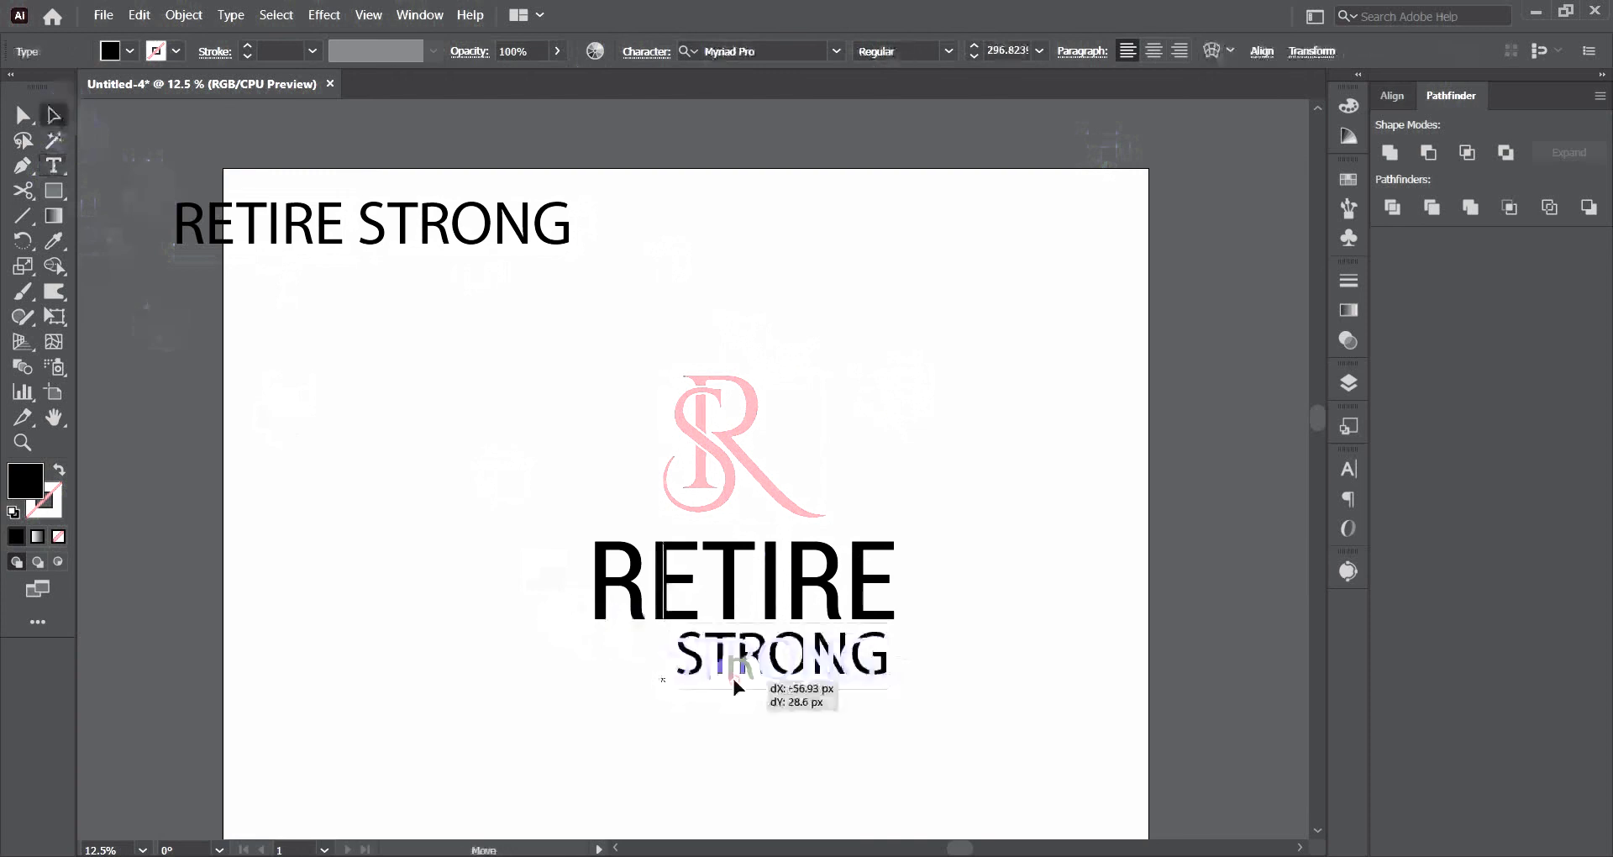
Search 'Rob' in the Character panel and set STRONG in a Roboto font.
double_click(746, 682)
click(1349, 471)
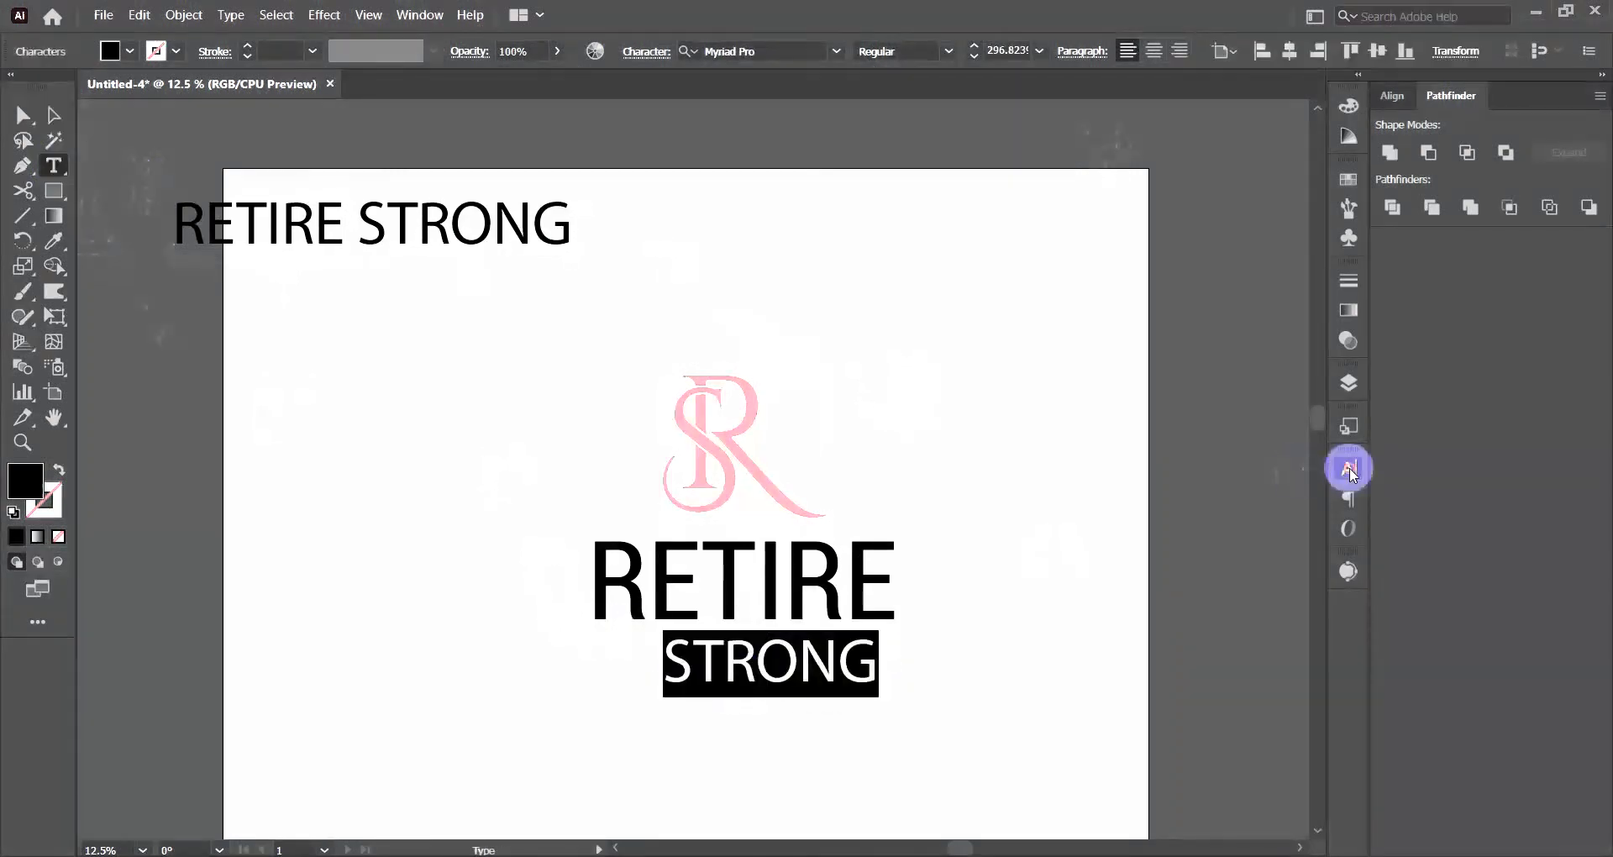
click(1223, 493)
text(R)
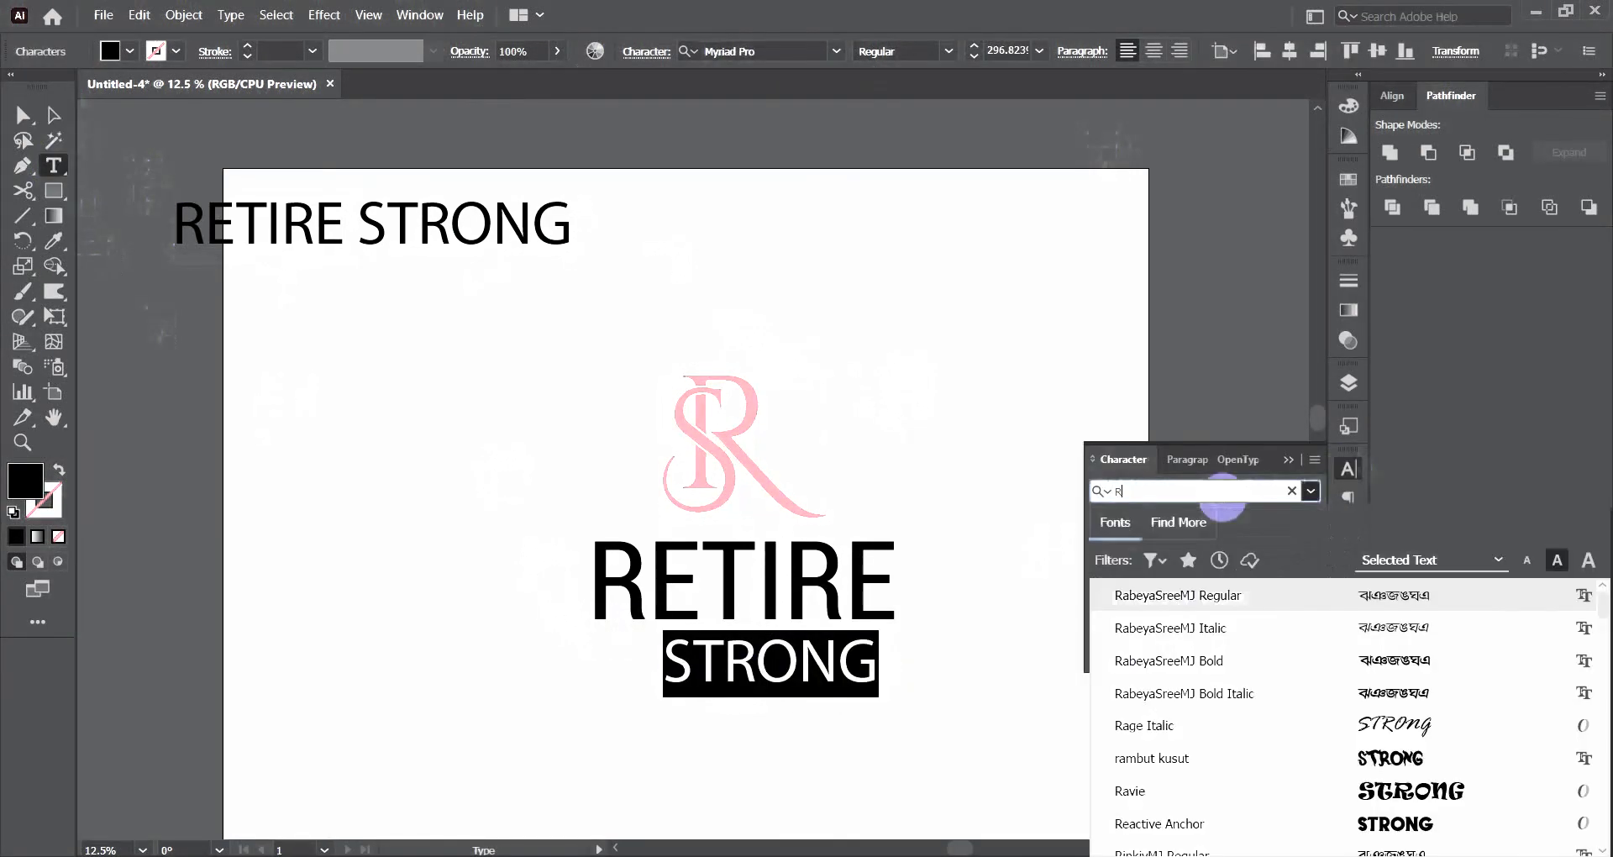
text(obo)
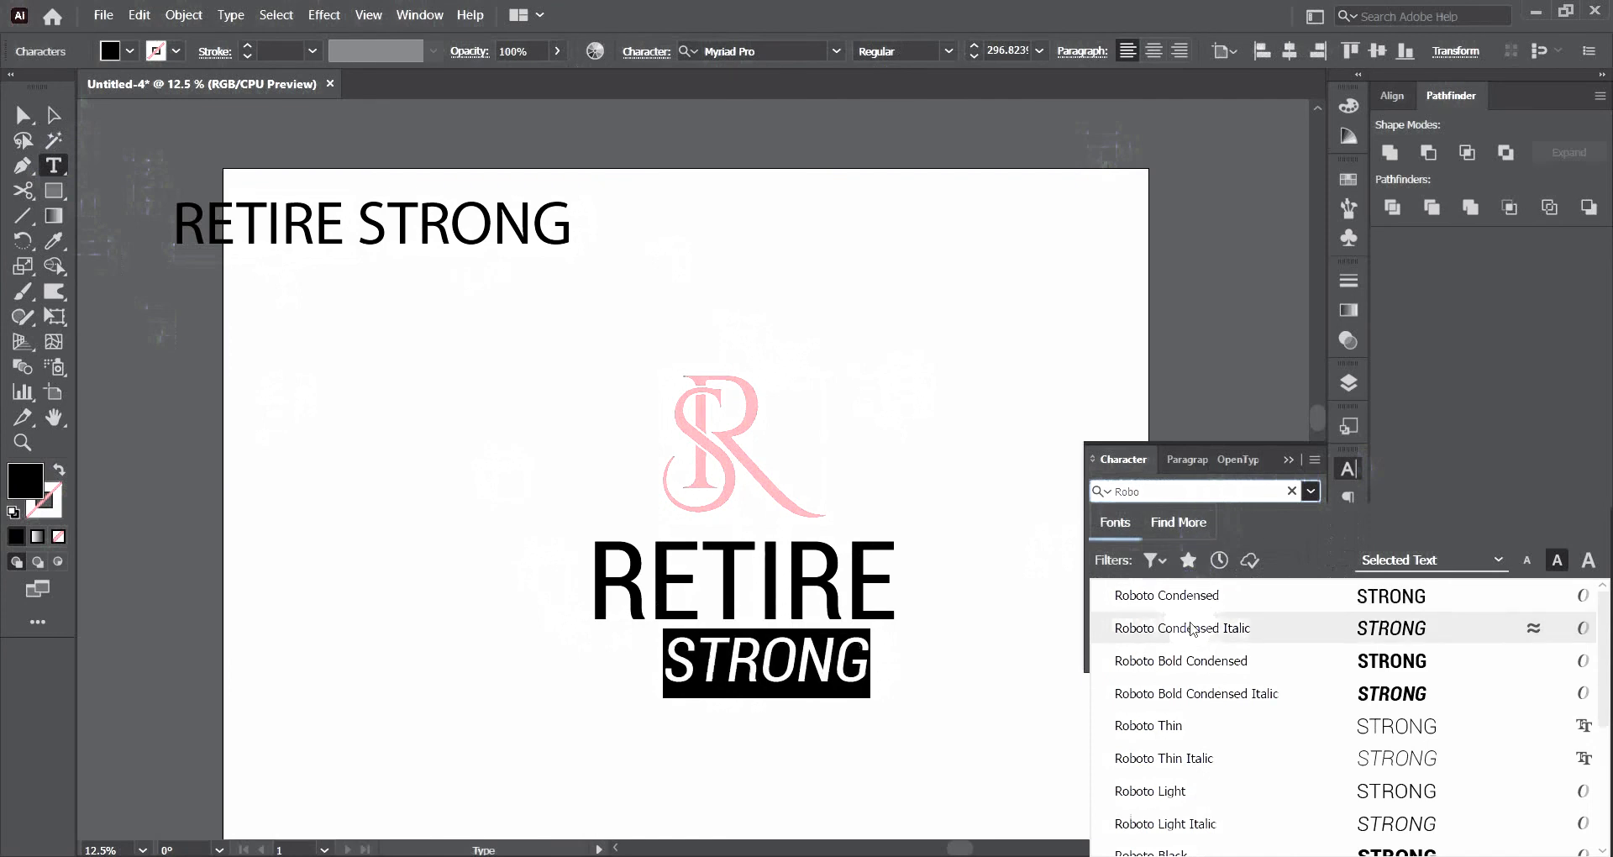
click(1259, 790)
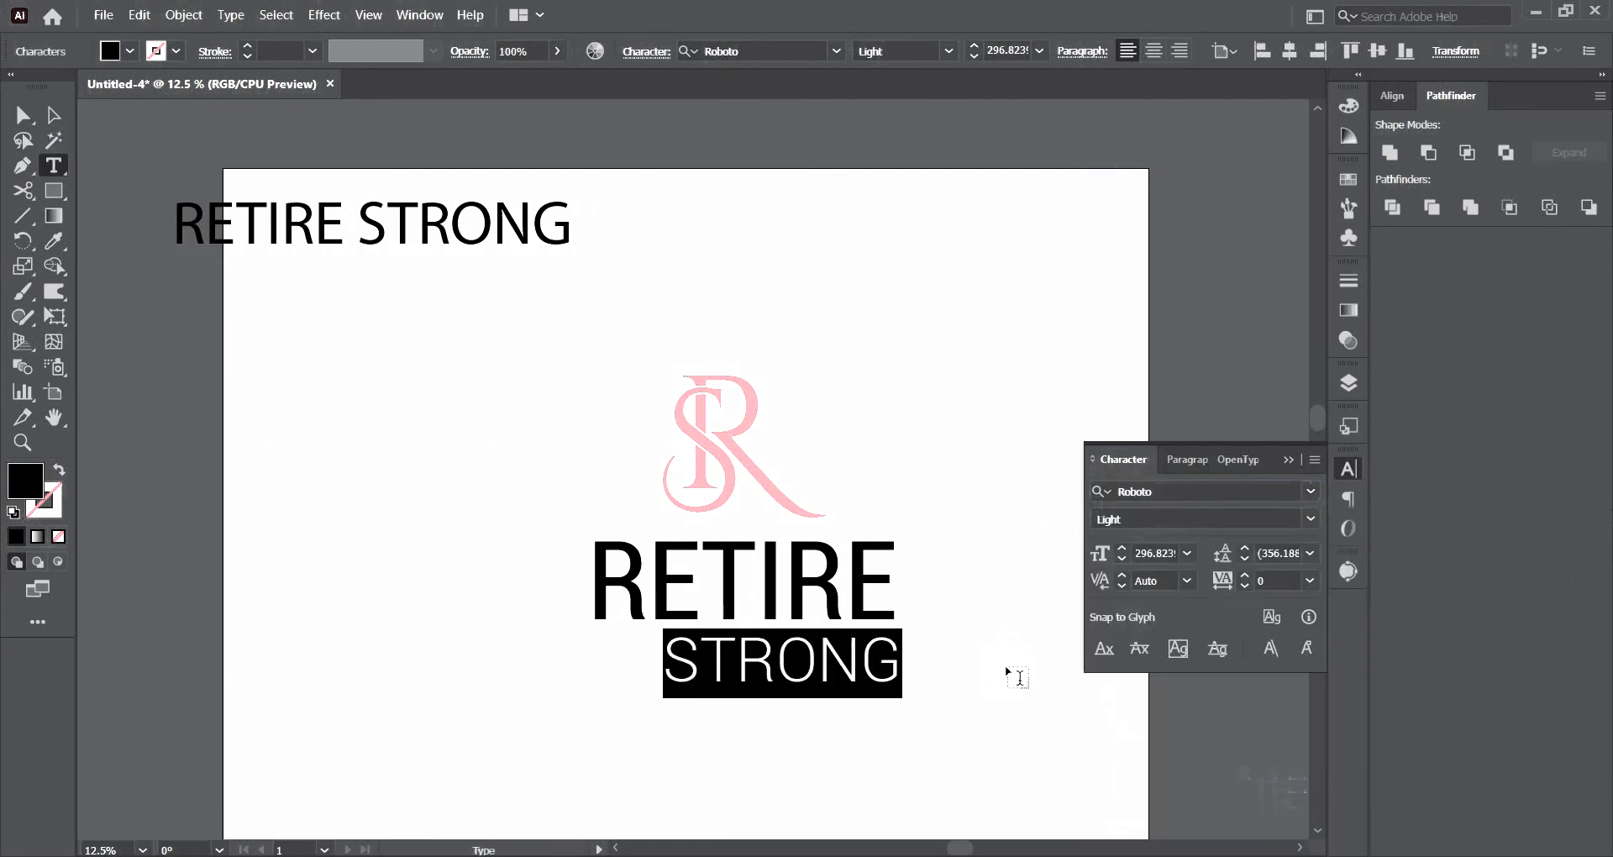
click(53, 115)
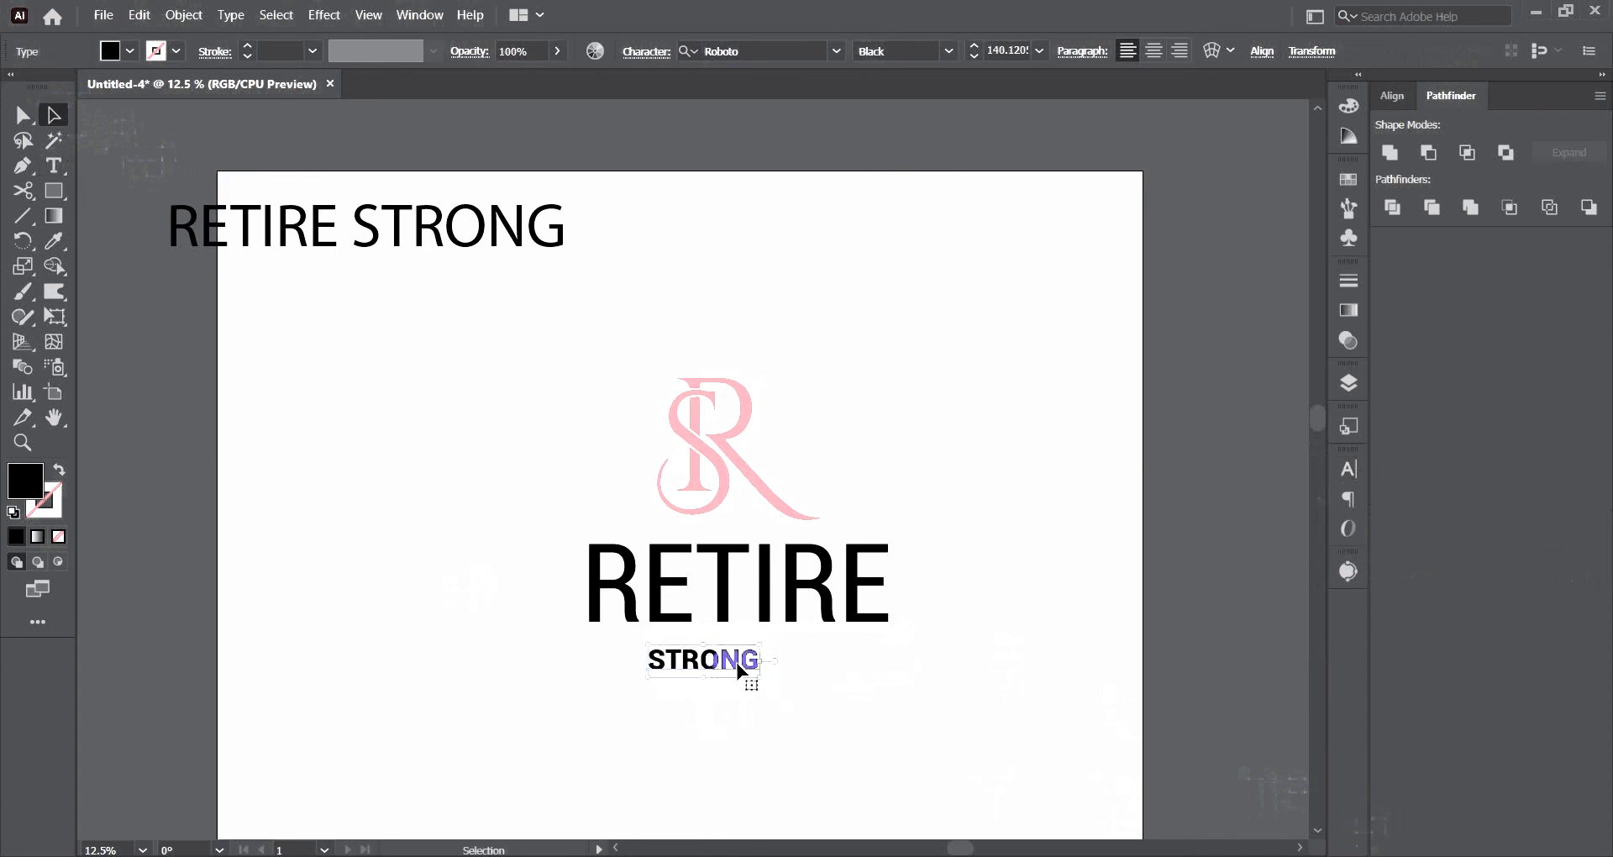
Try the Roboto Light Italic, Light and Black styles on STRONG.
double_click(754, 673)
key(ctrl+a)
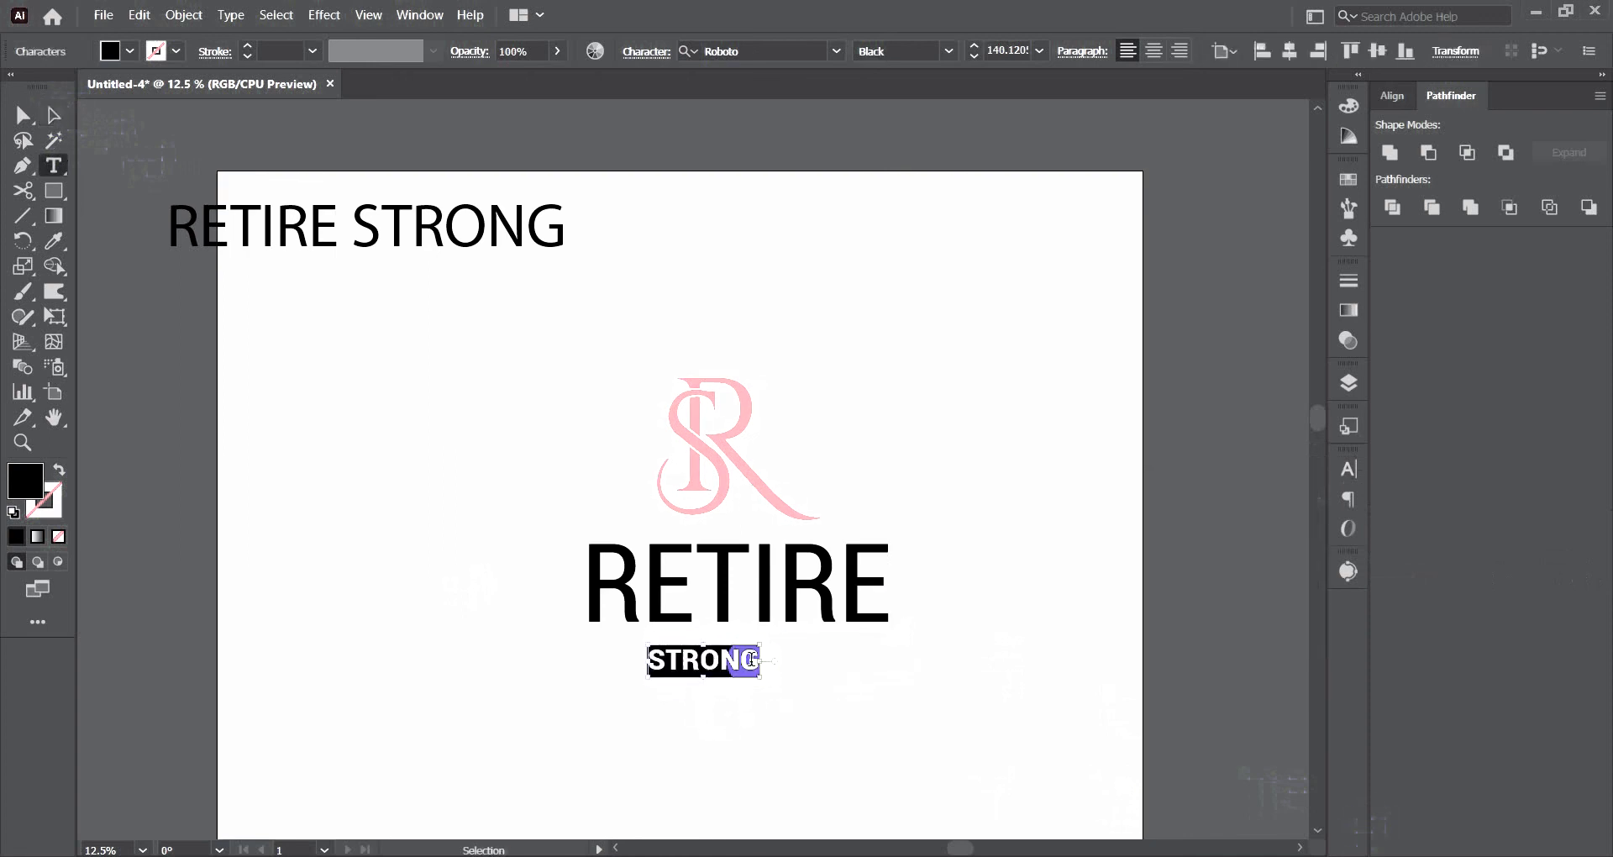
click(1349, 430)
click(1351, 468)
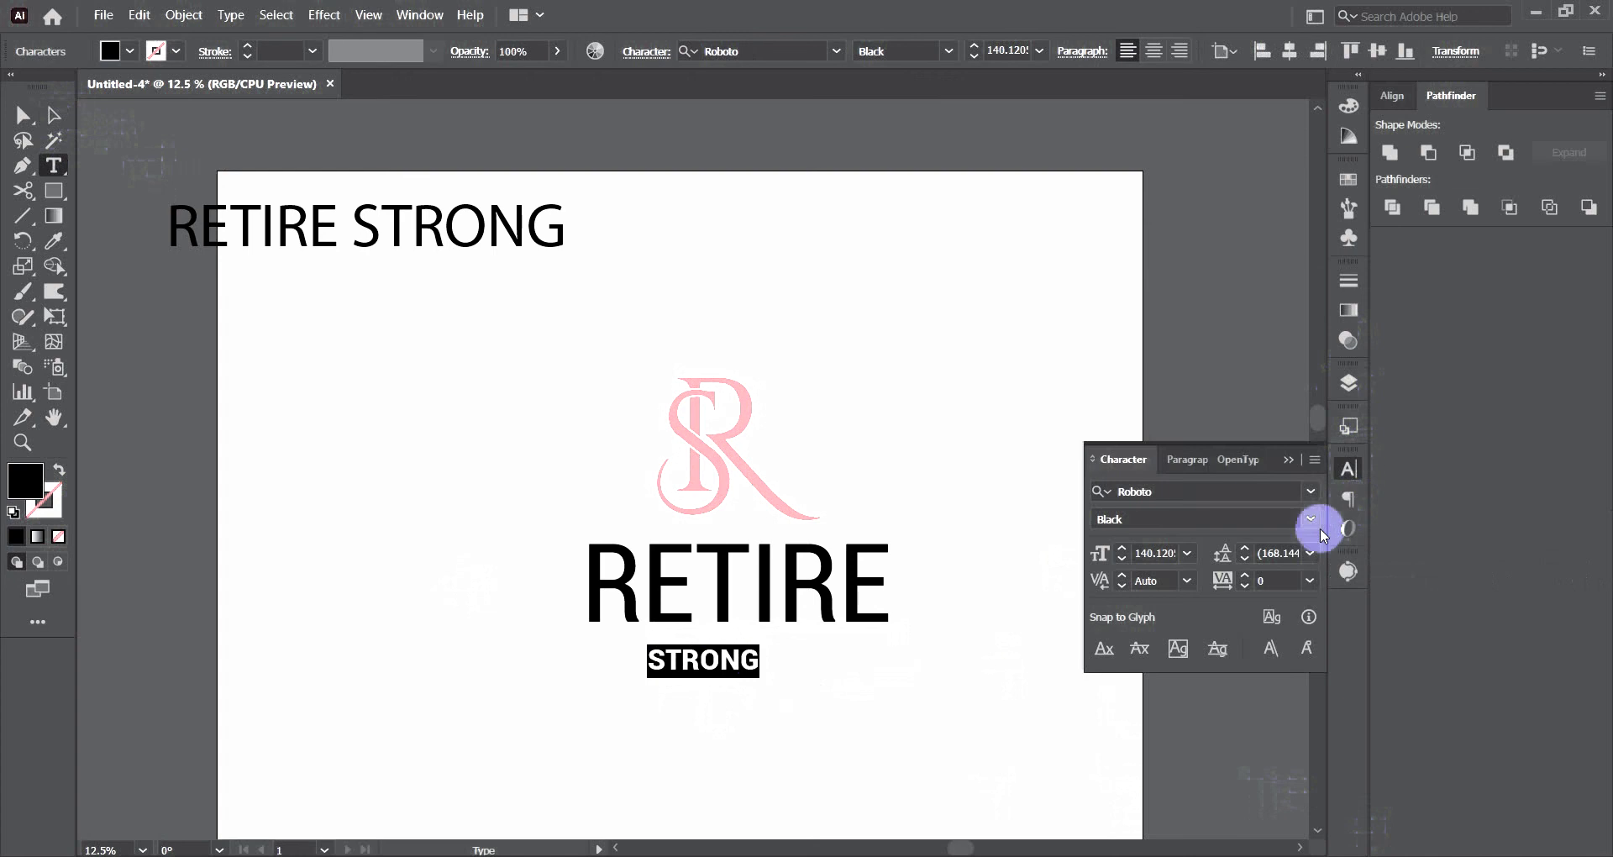
click(1311, 519)
click(1165, 316)
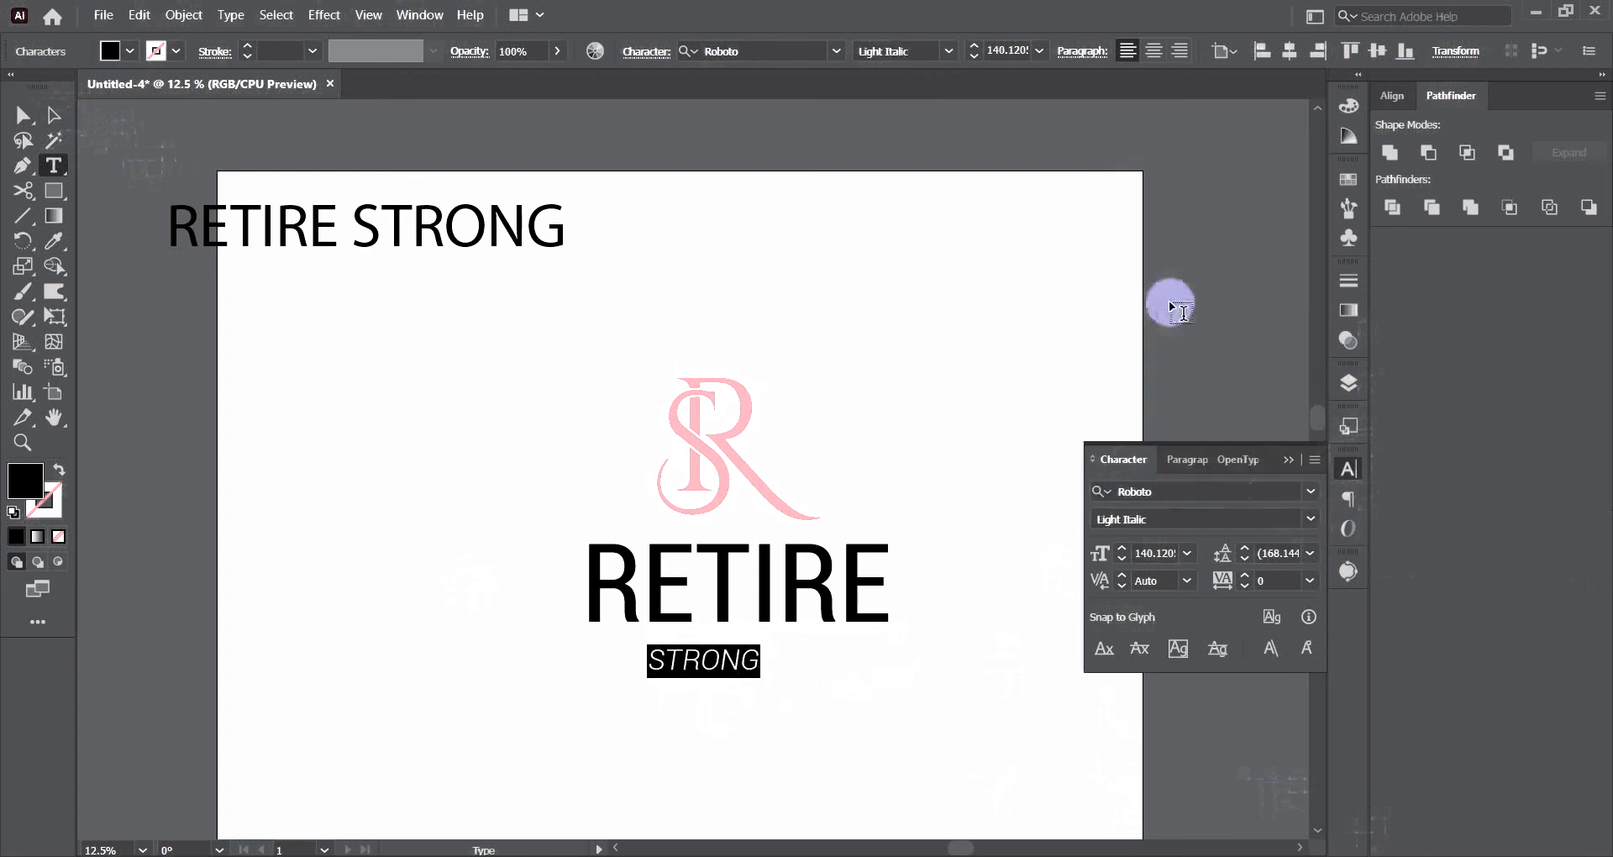
click(1311, 518)
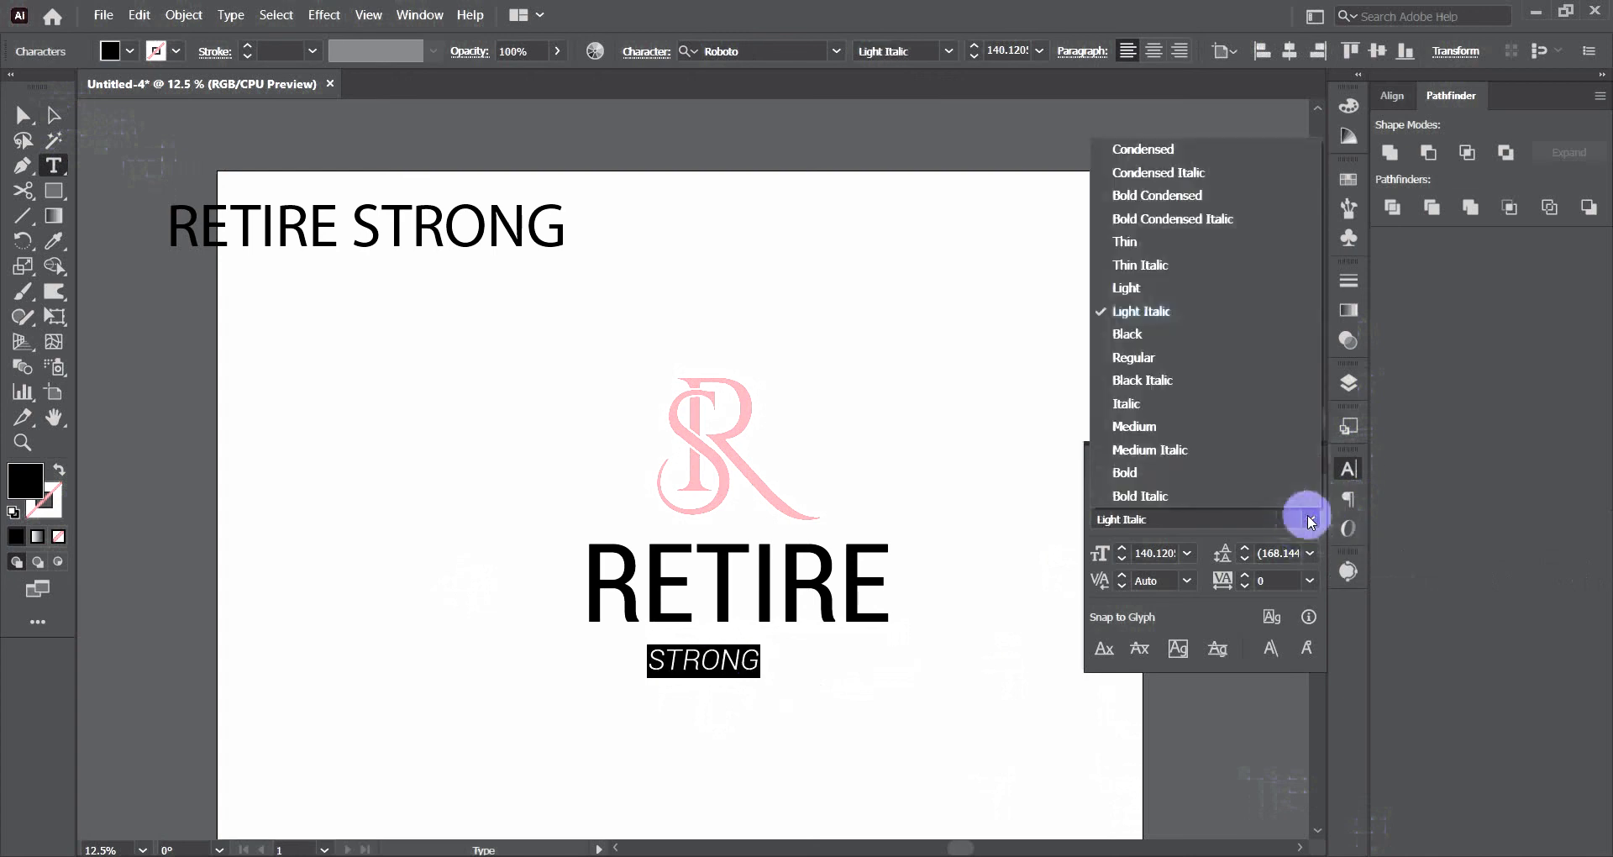
click(1169, 289)
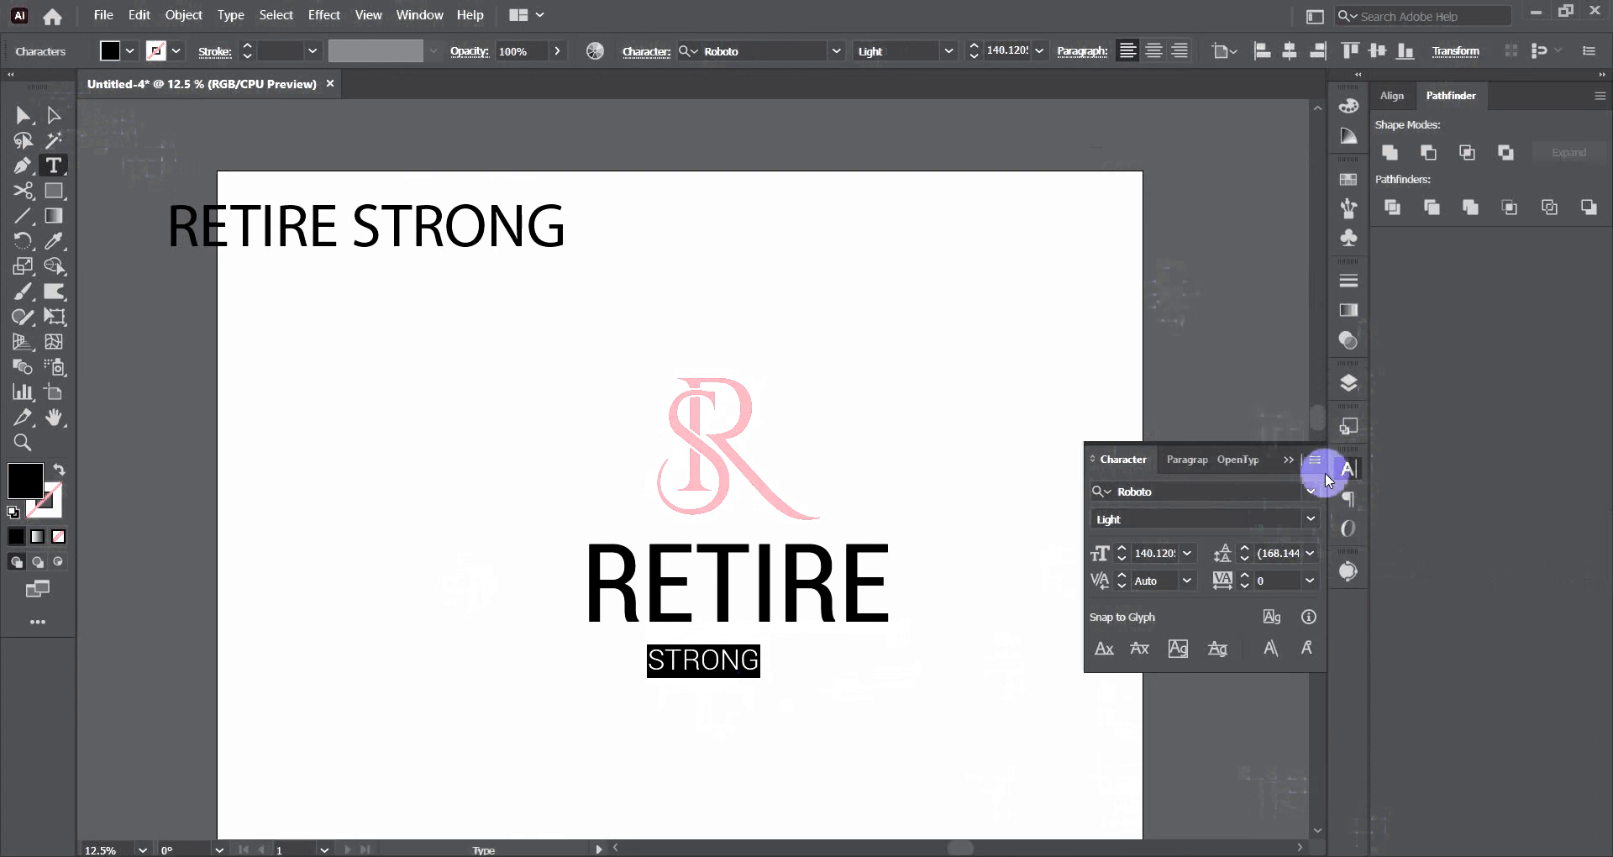
click(1311, 518)
click(1188, 334)
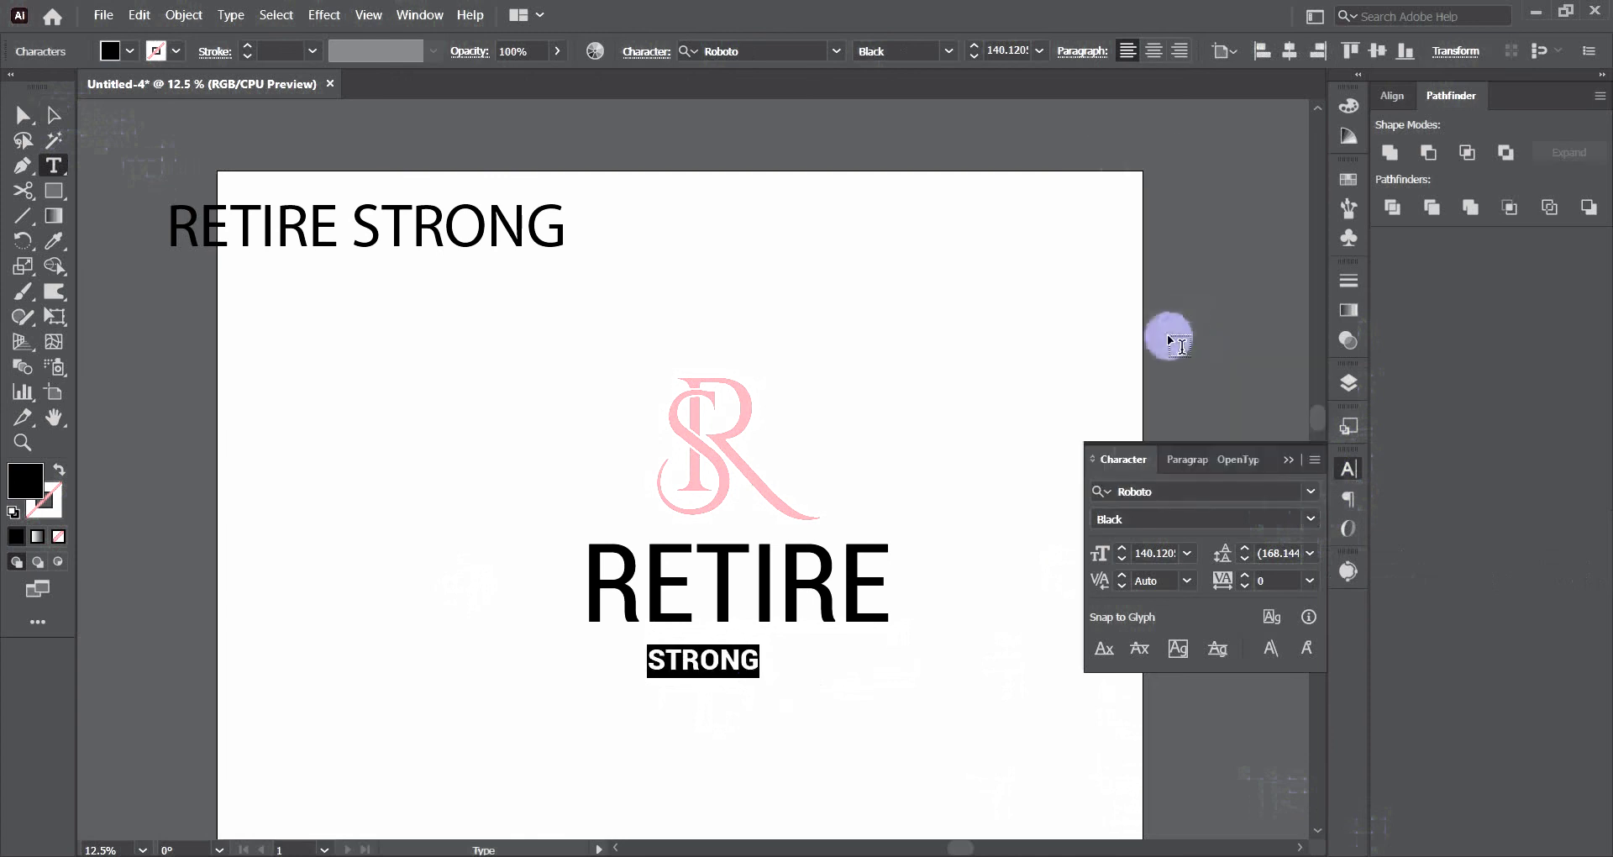
Settle STRONG on the Roboto Regular style.
click(1312, 491)
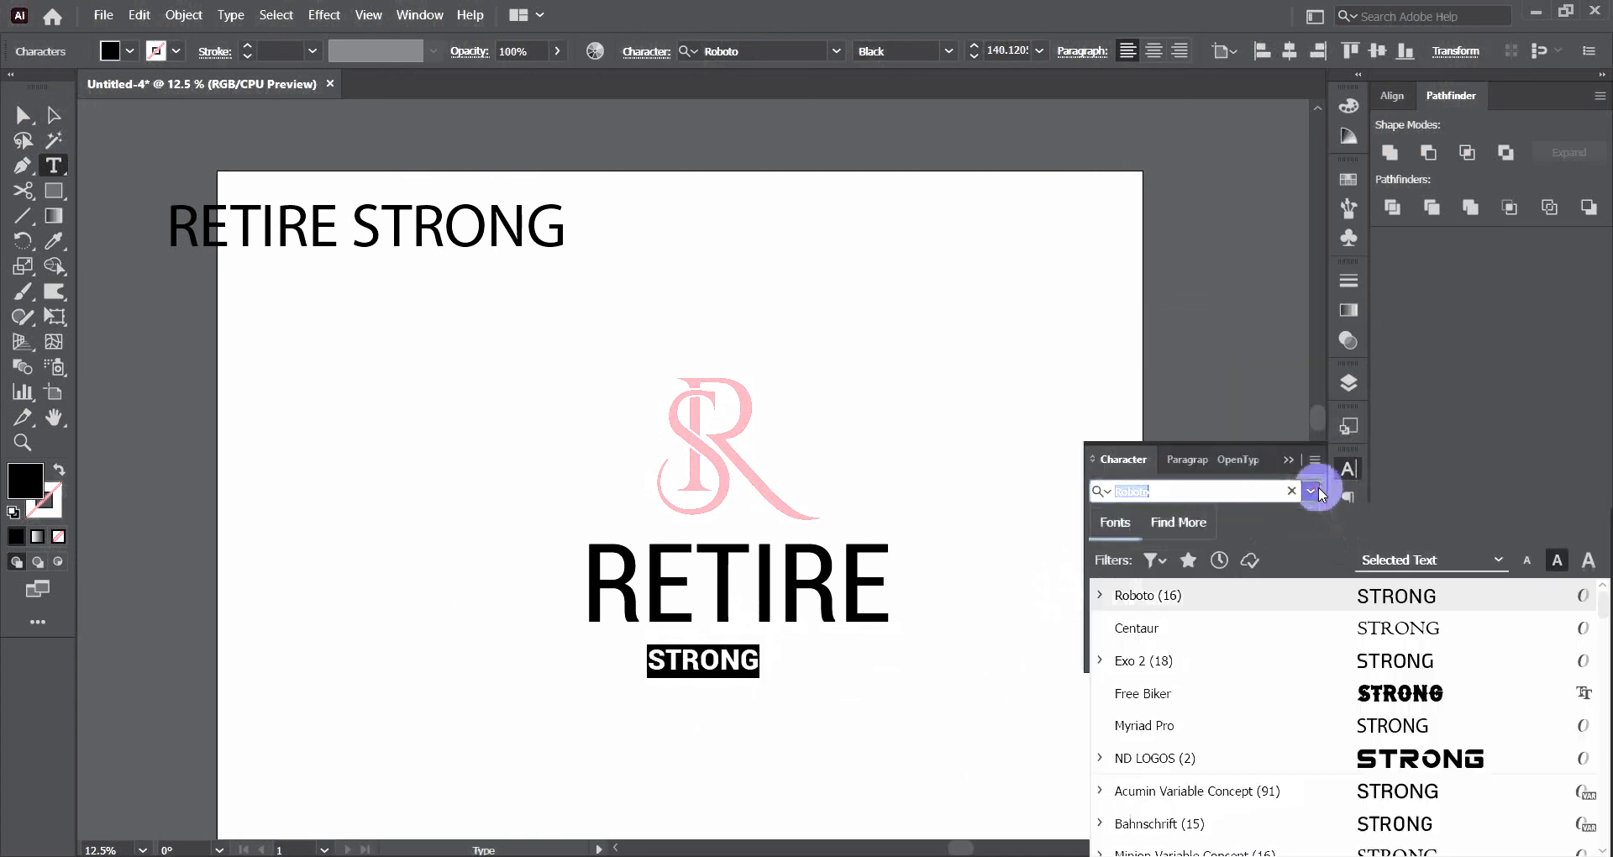
click(1269, 516)
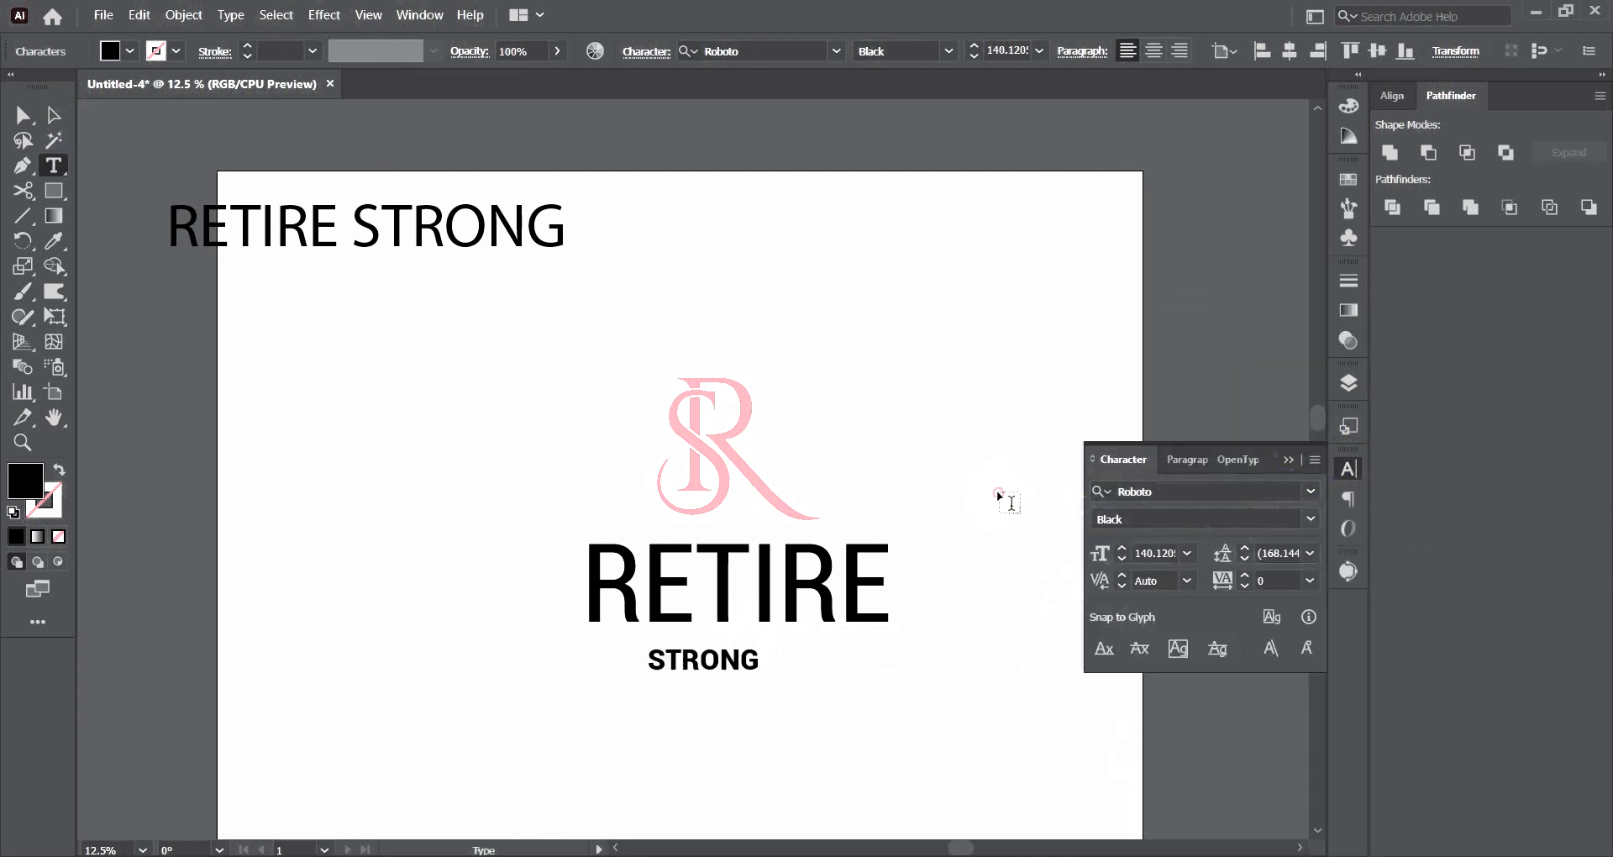
click(1313, 521)
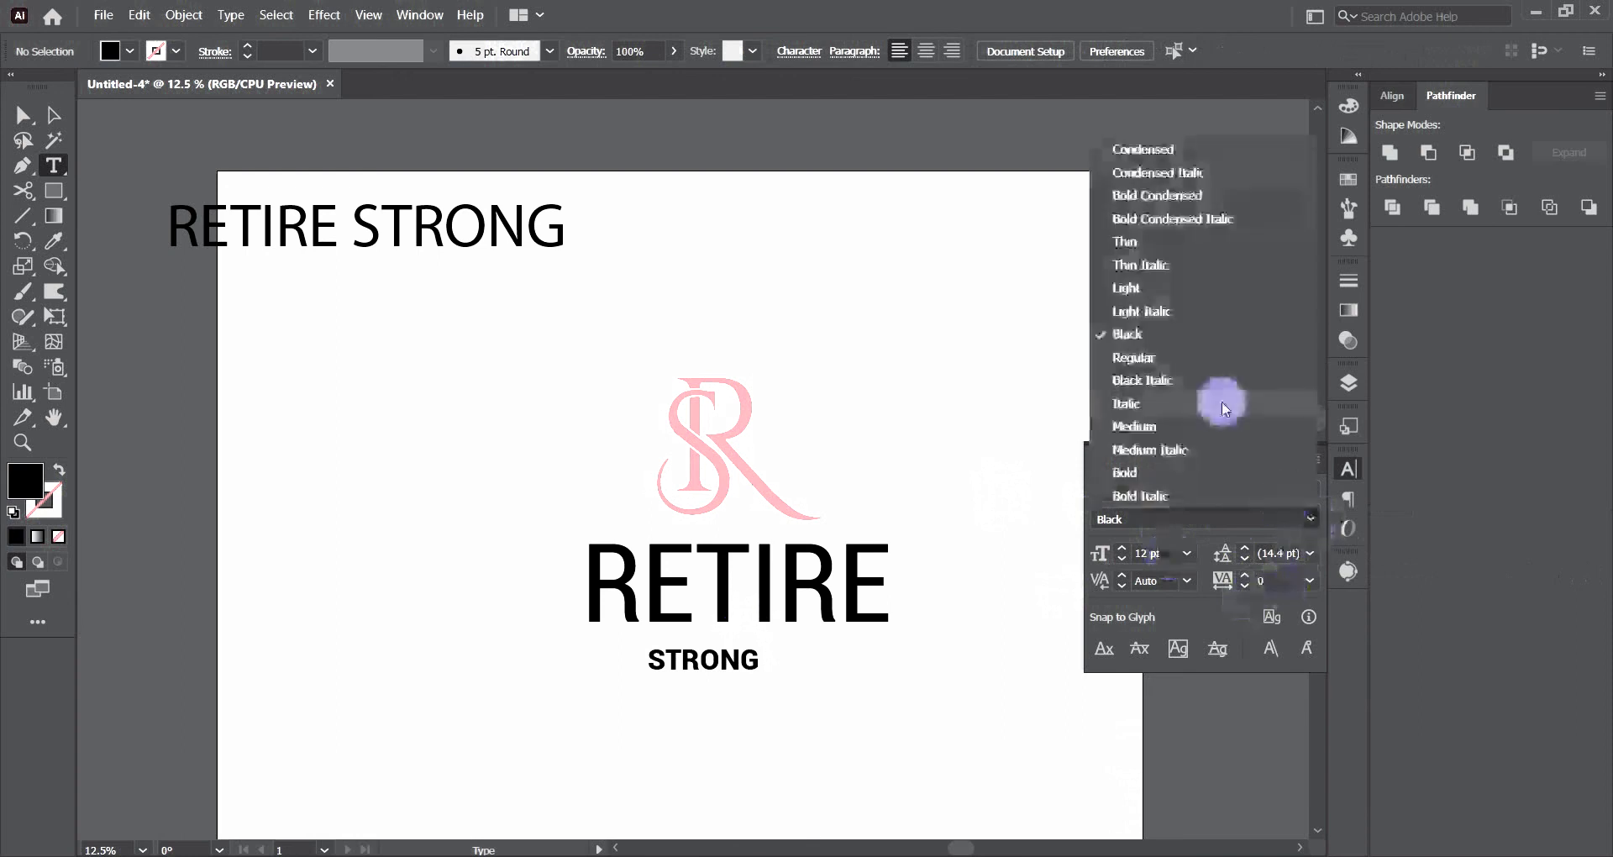
click(1193, 350)
double_click(713, 652)
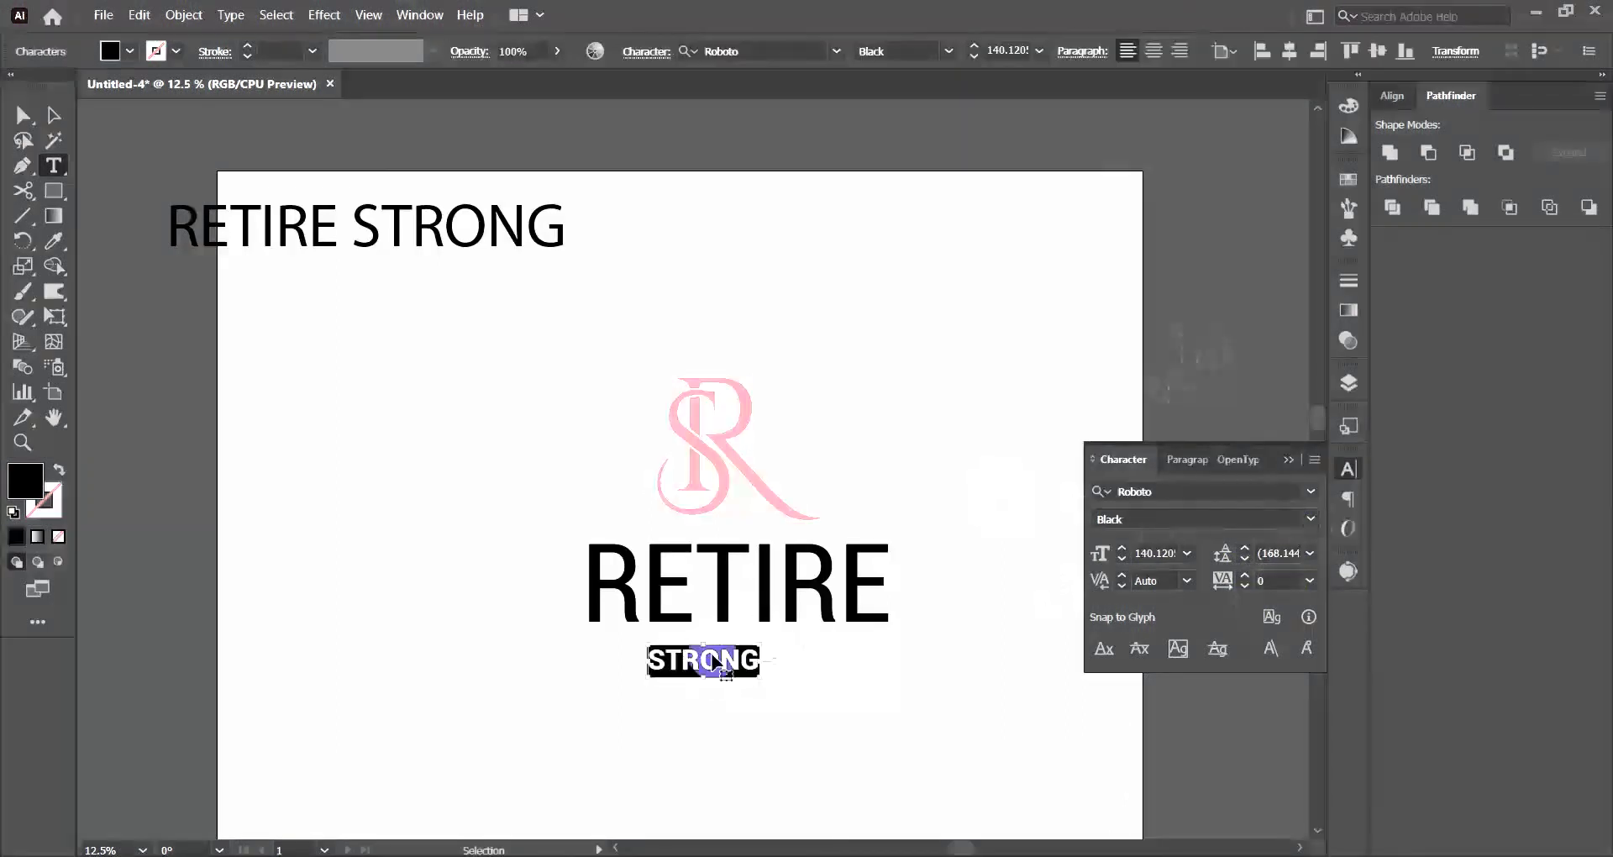
click(1309, 519)
click(1159, 381)
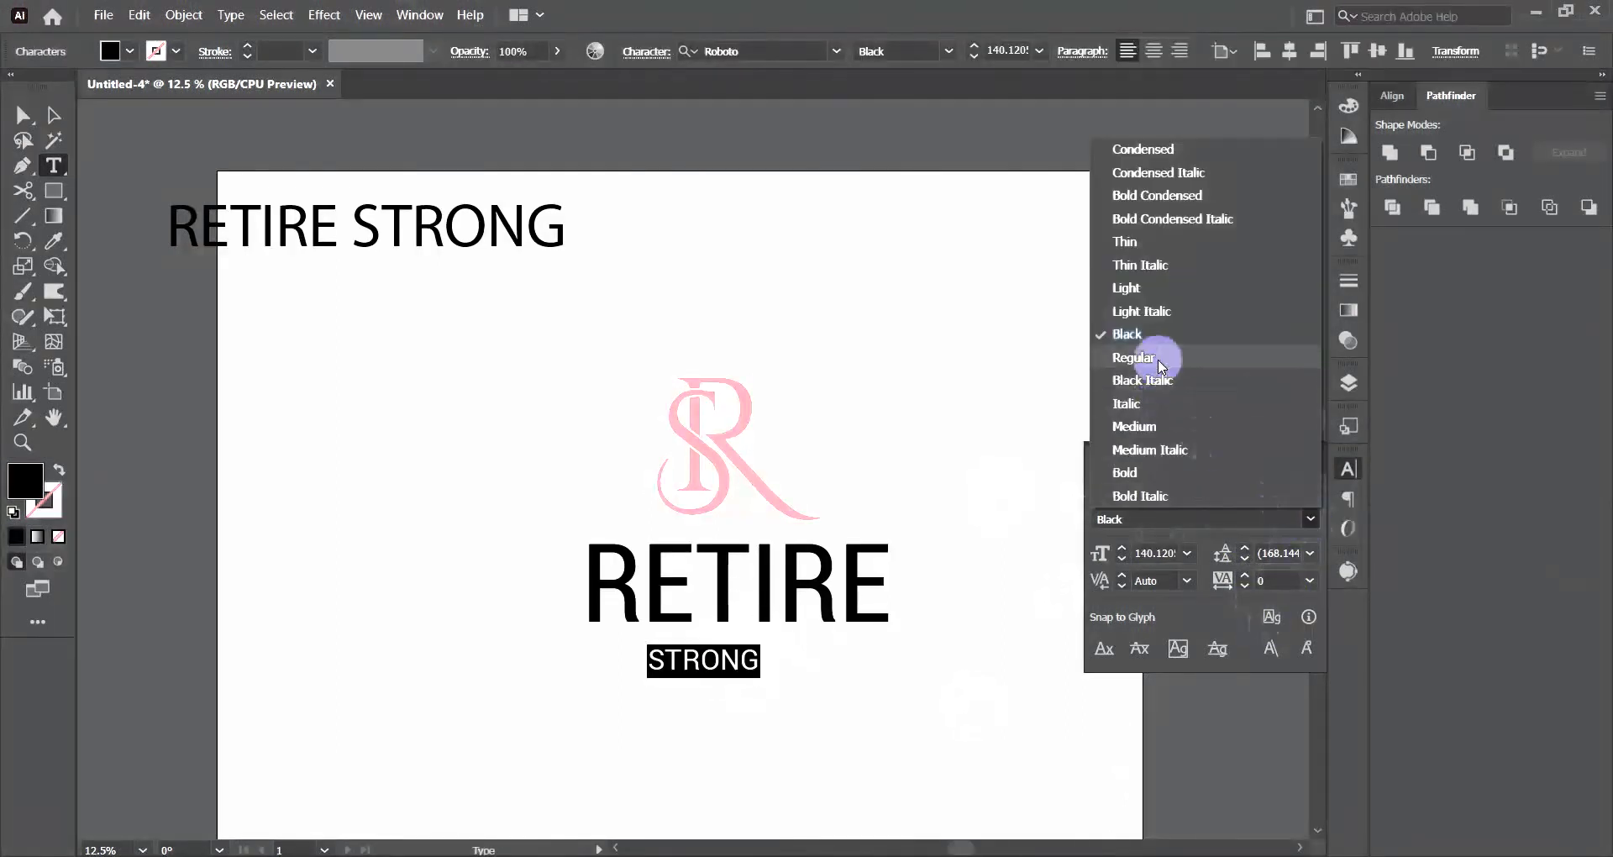
click(1161, 359)
click(53, 115)
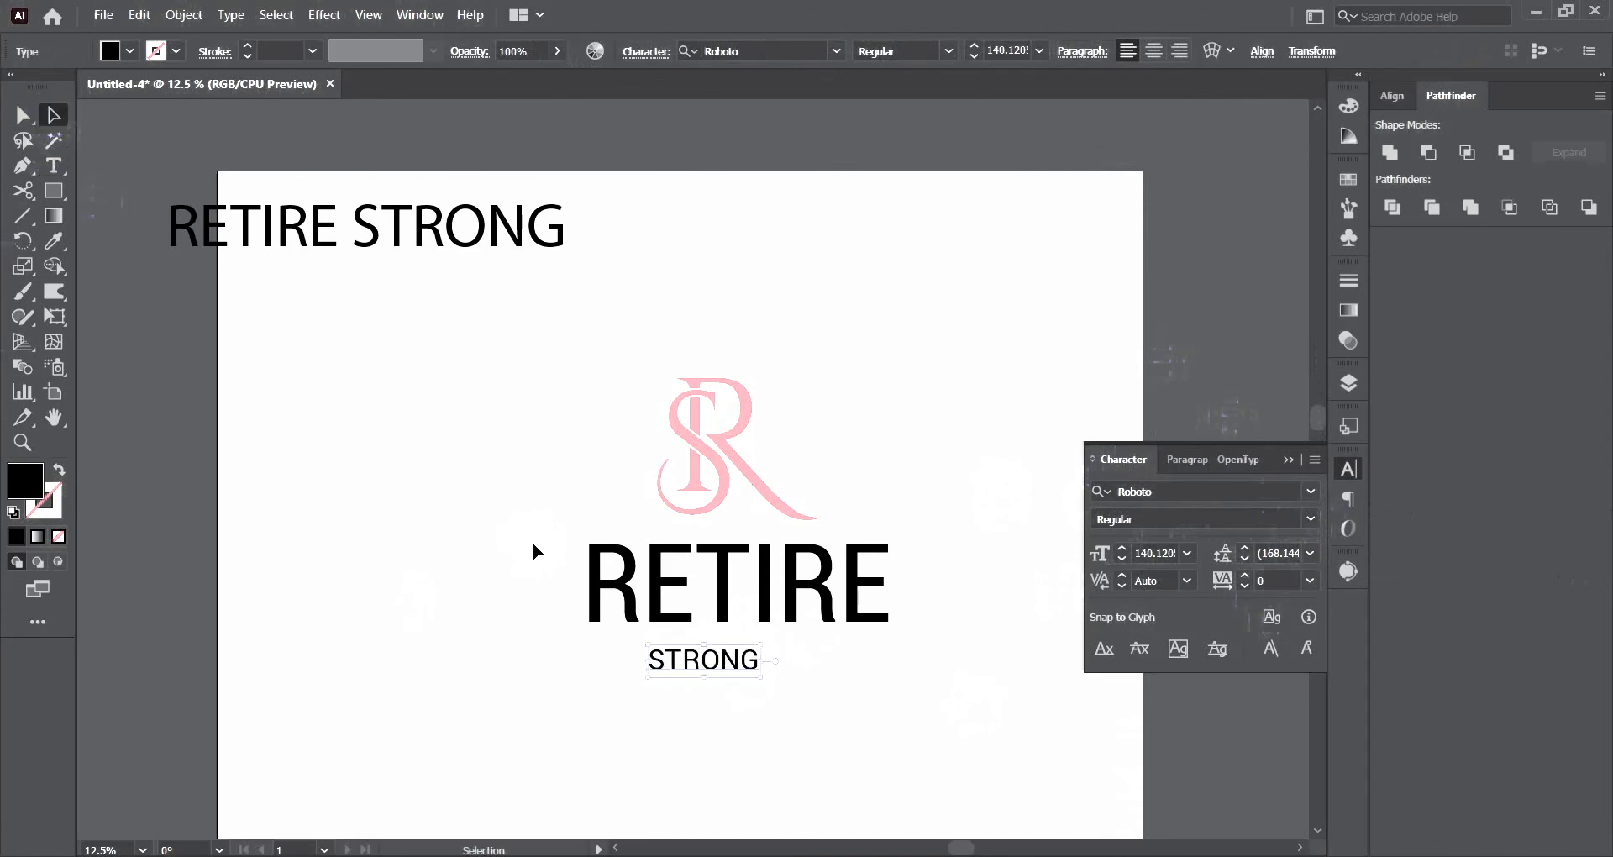
Scale the RETIRE word down by its corner handle.
scroll(627, 647, up, 1)
click(1050, 555)
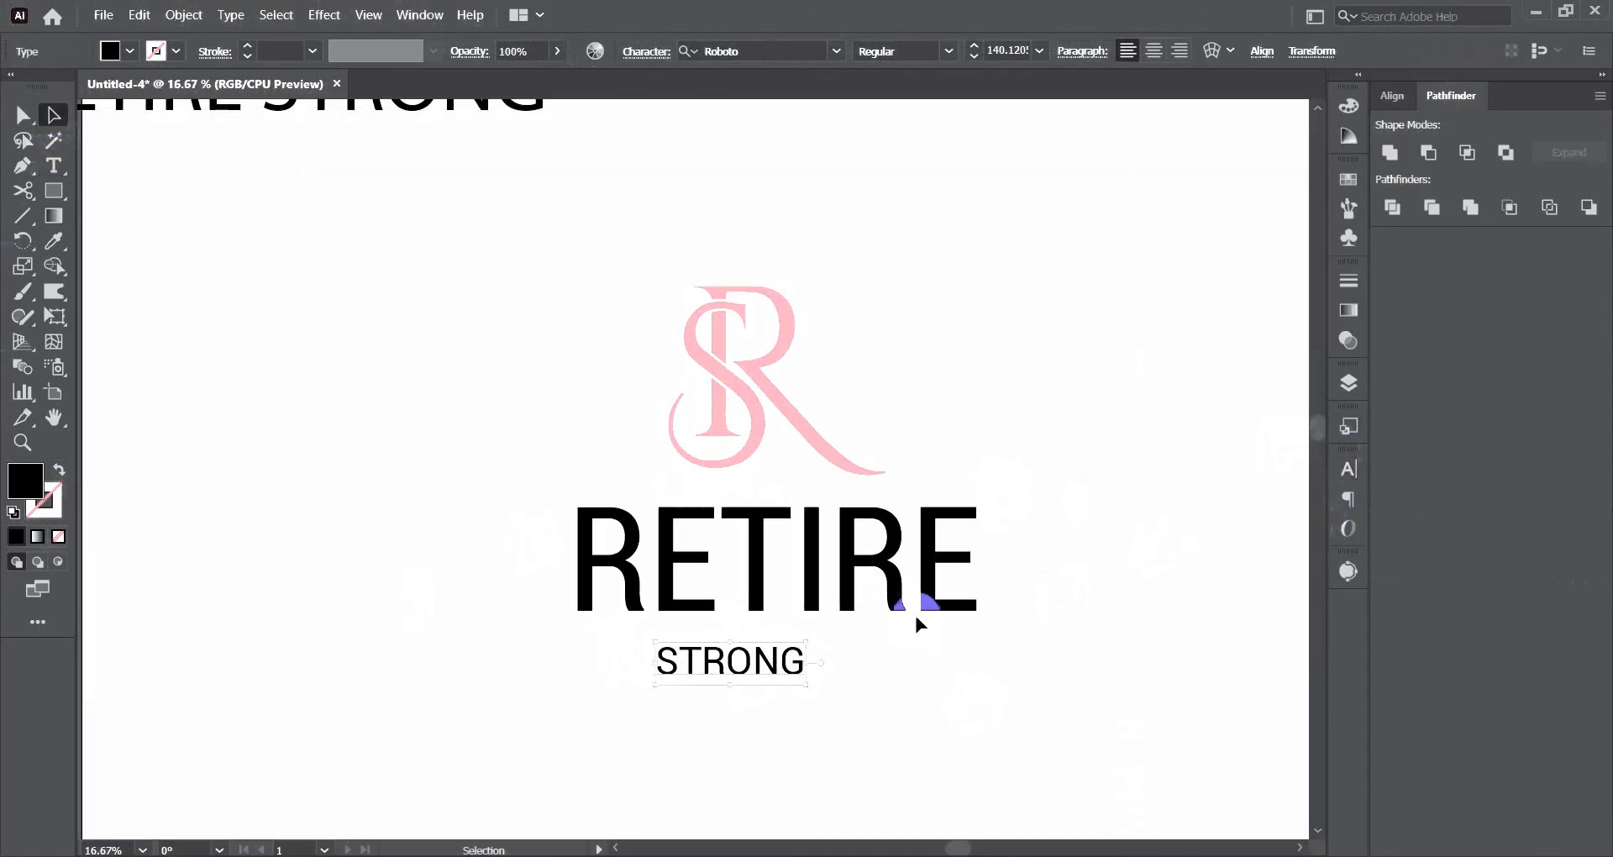
click(938, 611)
drag(973, 613, 941, 602)
Move STRONG up and shrink it to about 85 pt, flush under RETIRE's left edge.
scroll(735, 661, up, 1)
drag(728, 673, 682, 627)
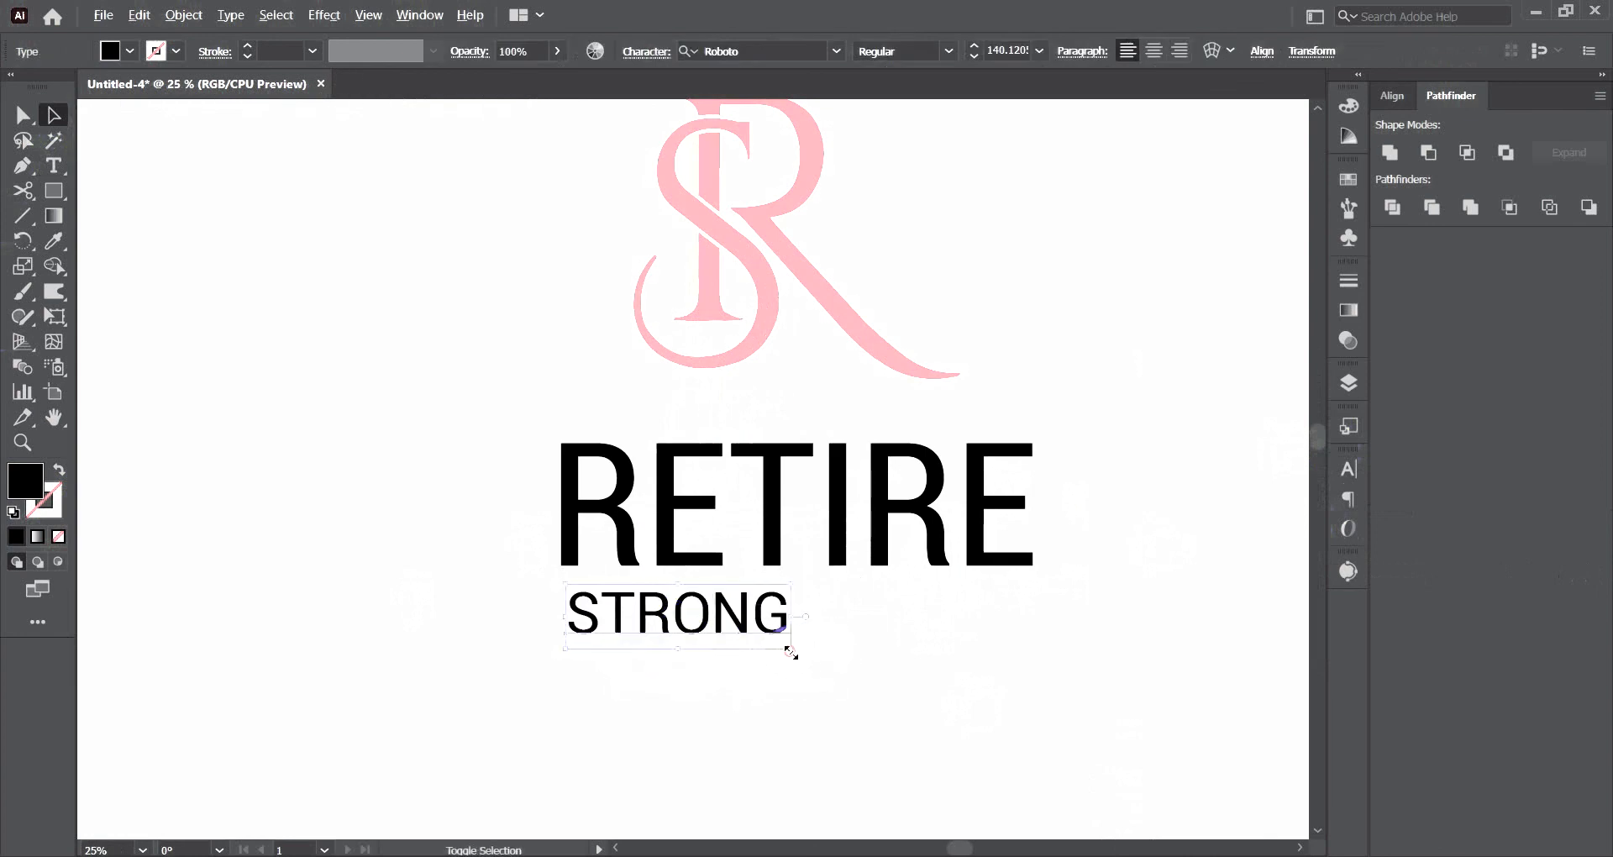
drag(791, 652, 765, 640)
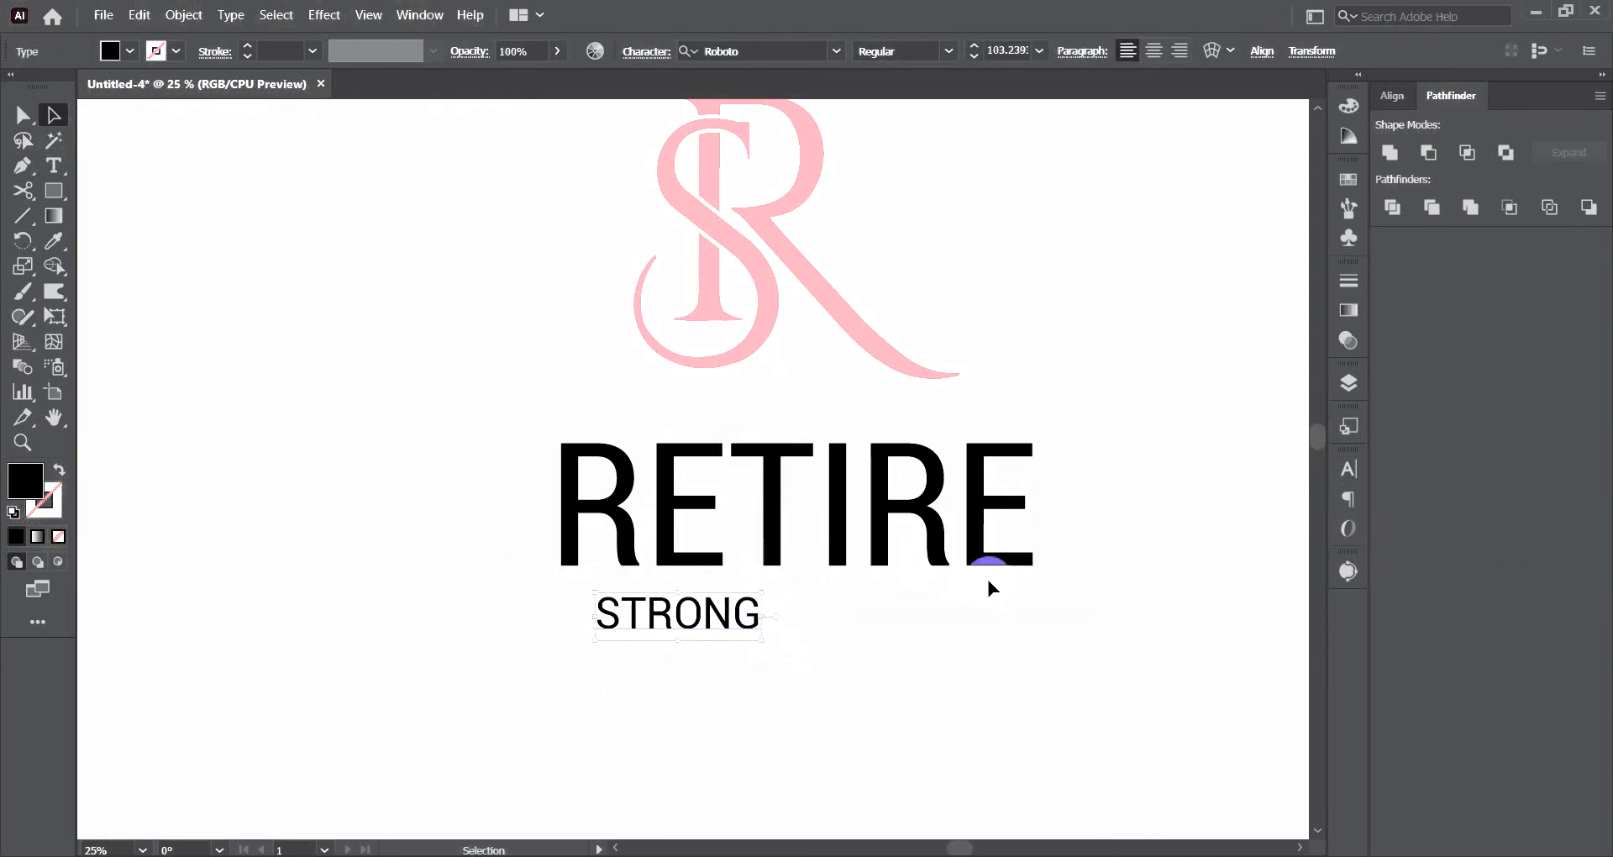
drag(756, 637, 650, 606)
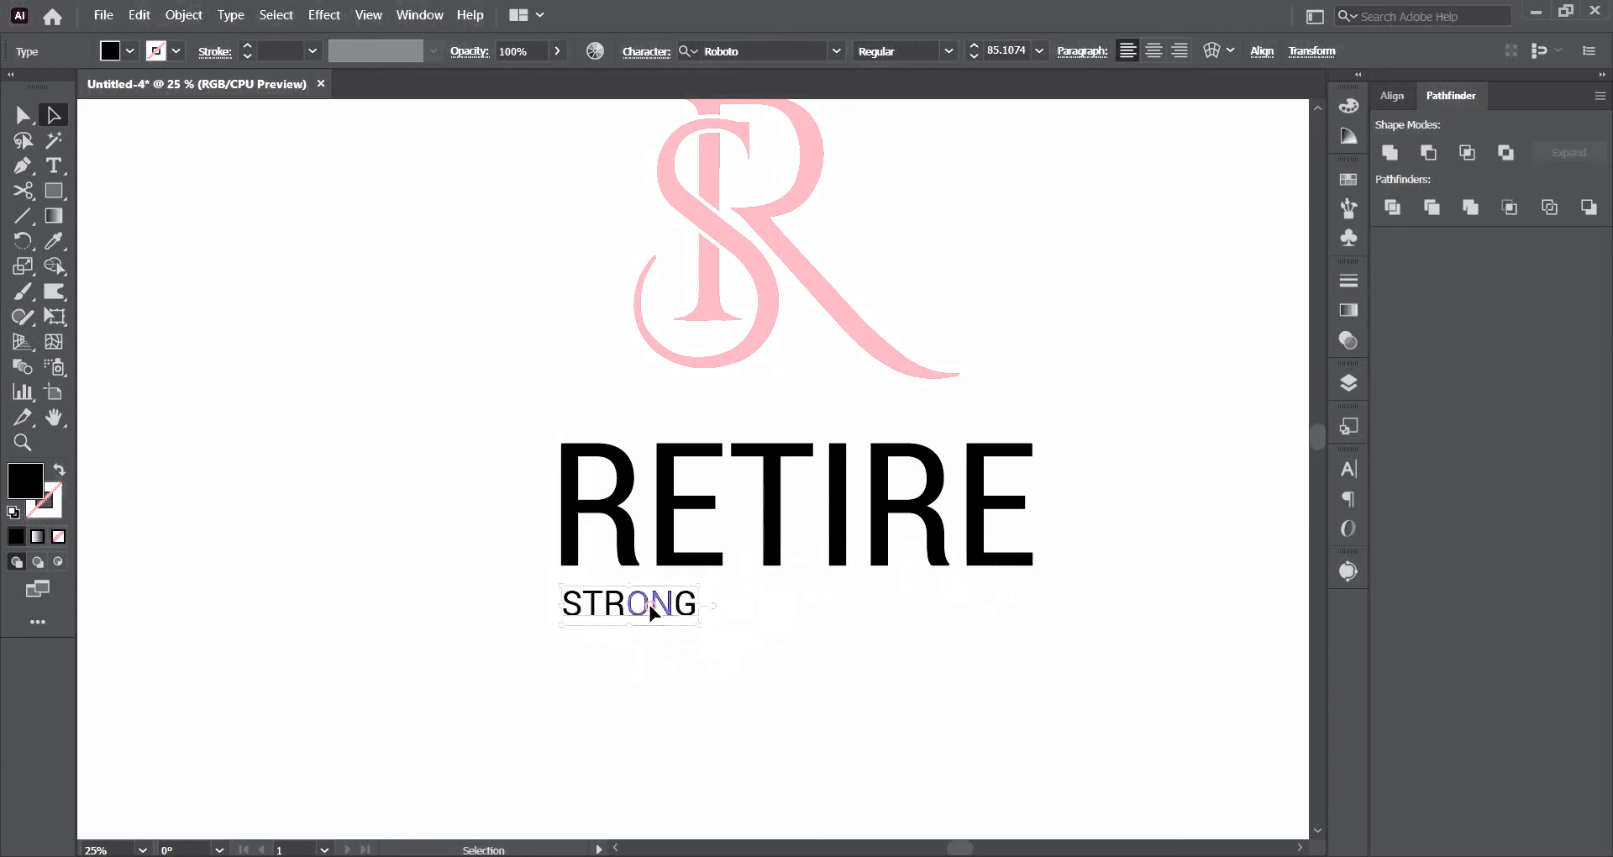
Select STRONG and set its tracking to 1200 in the Character panel.
double_click(652, 612)
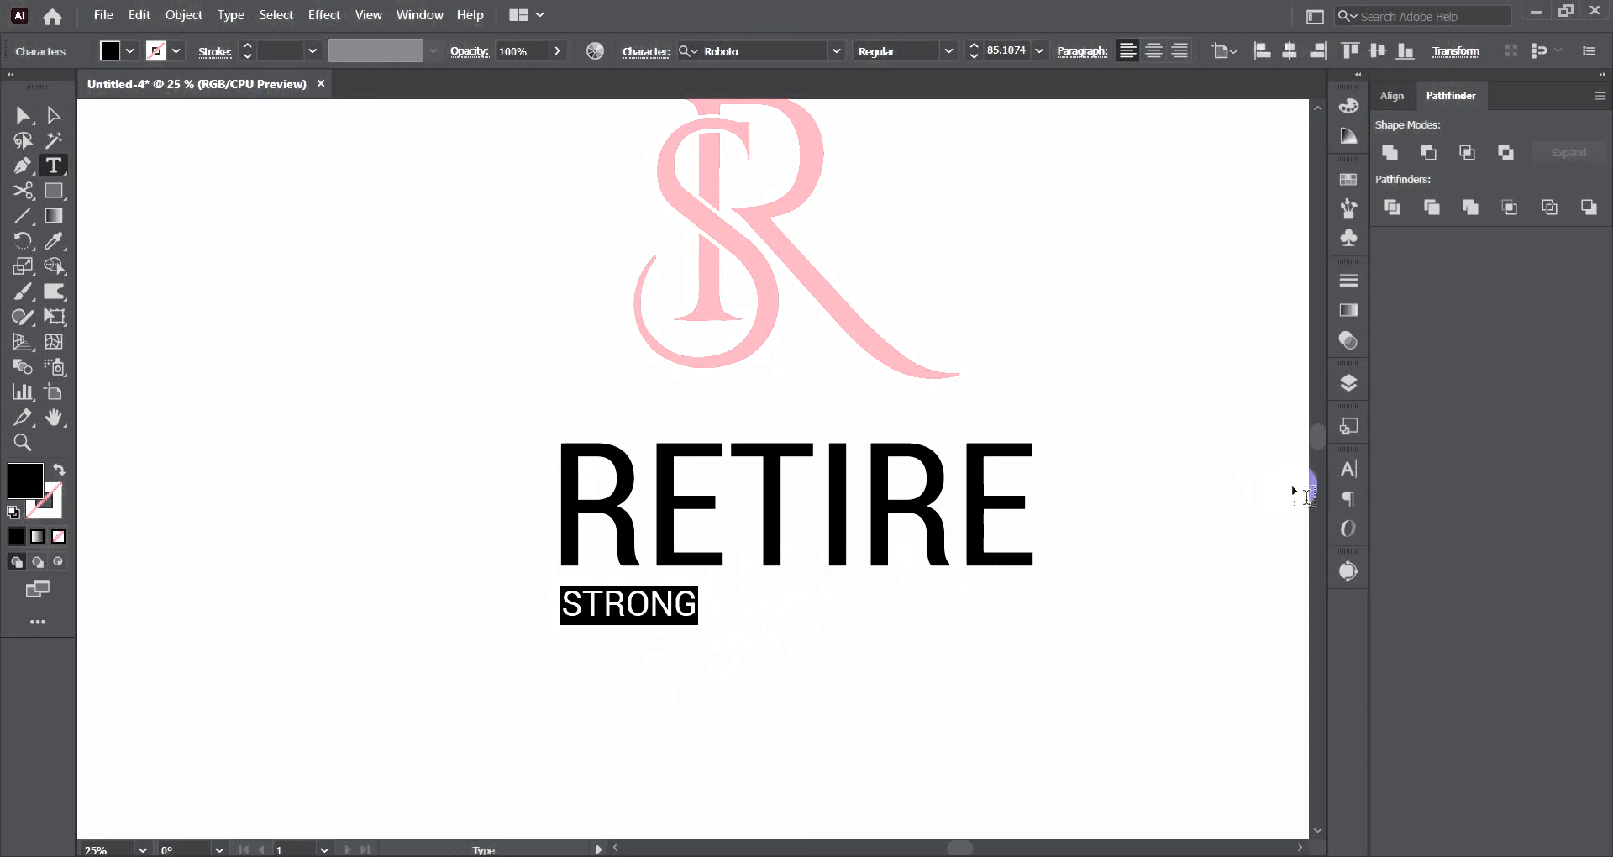
click(1349, 469)
click(1282, 581)
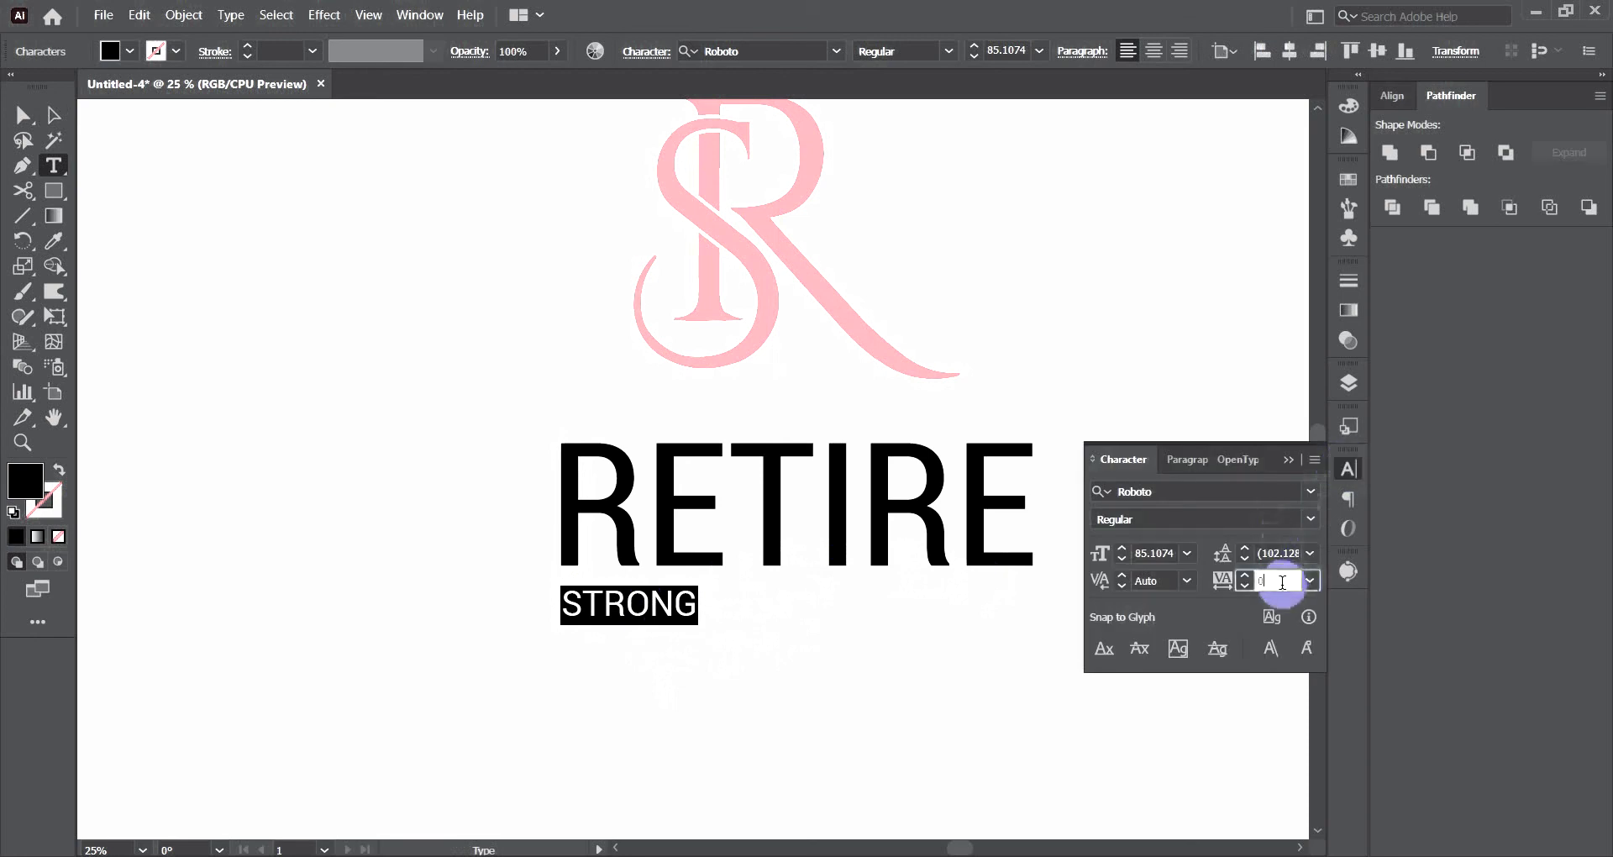
click(1222, 581)
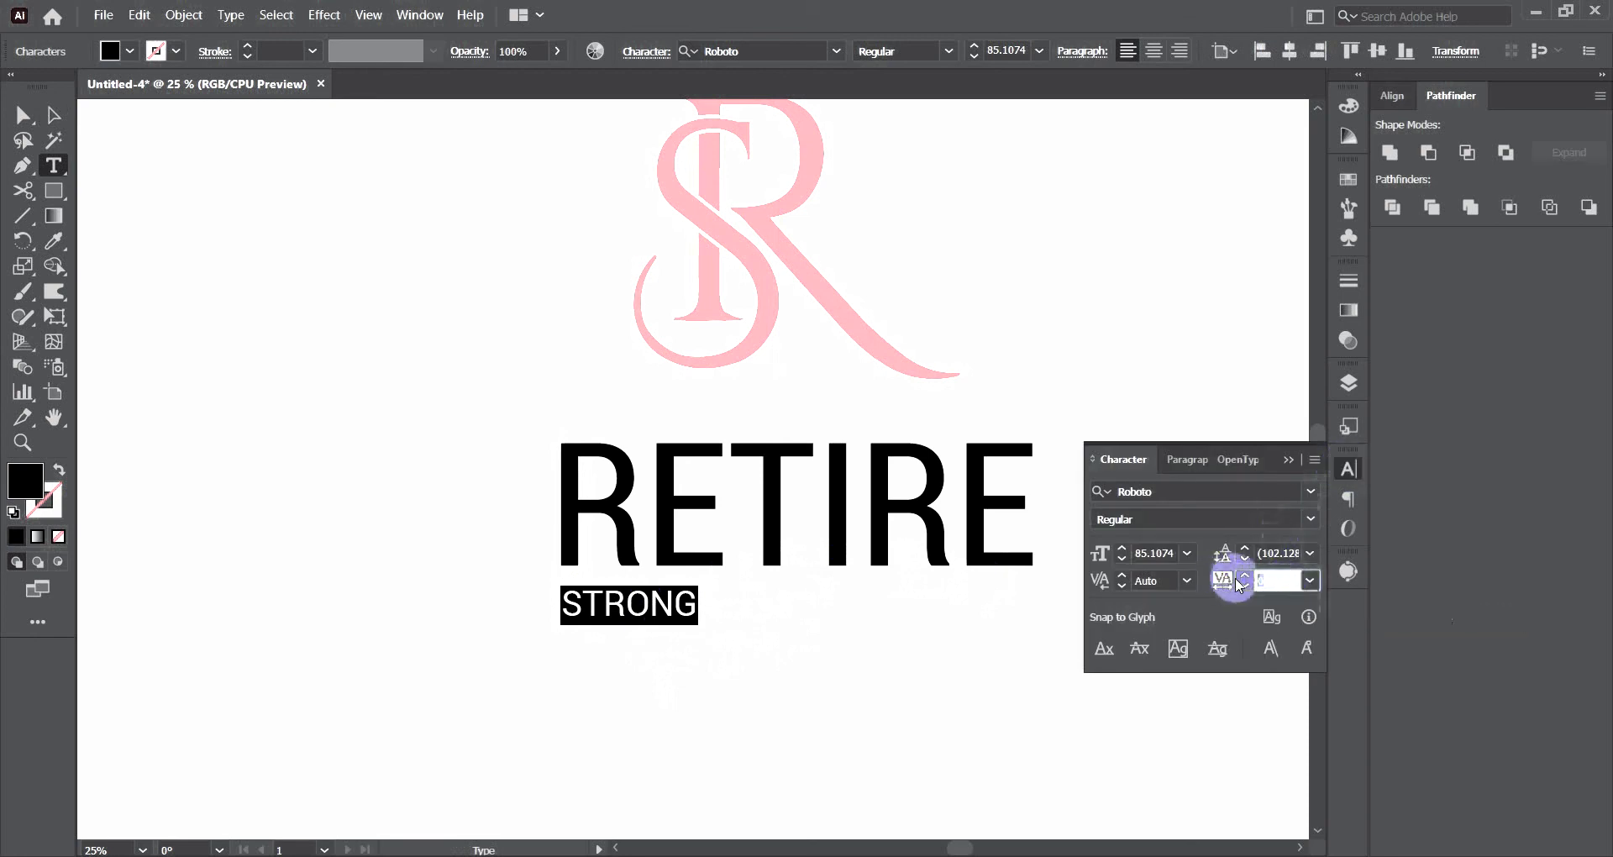
click(1246, 587)
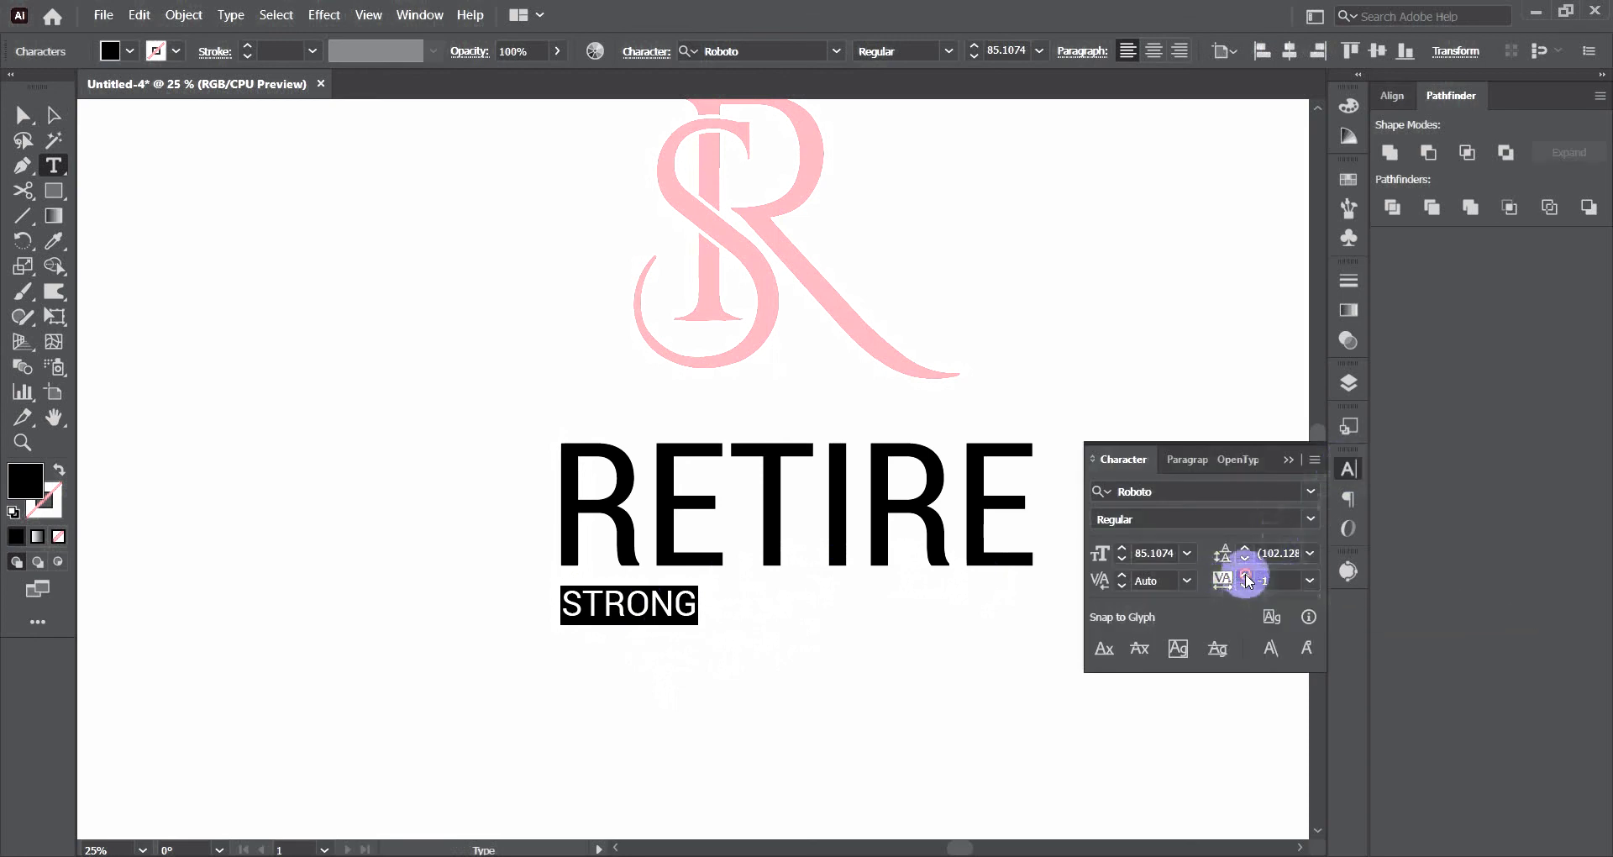
click(1310, 580)
click(1260, 581)
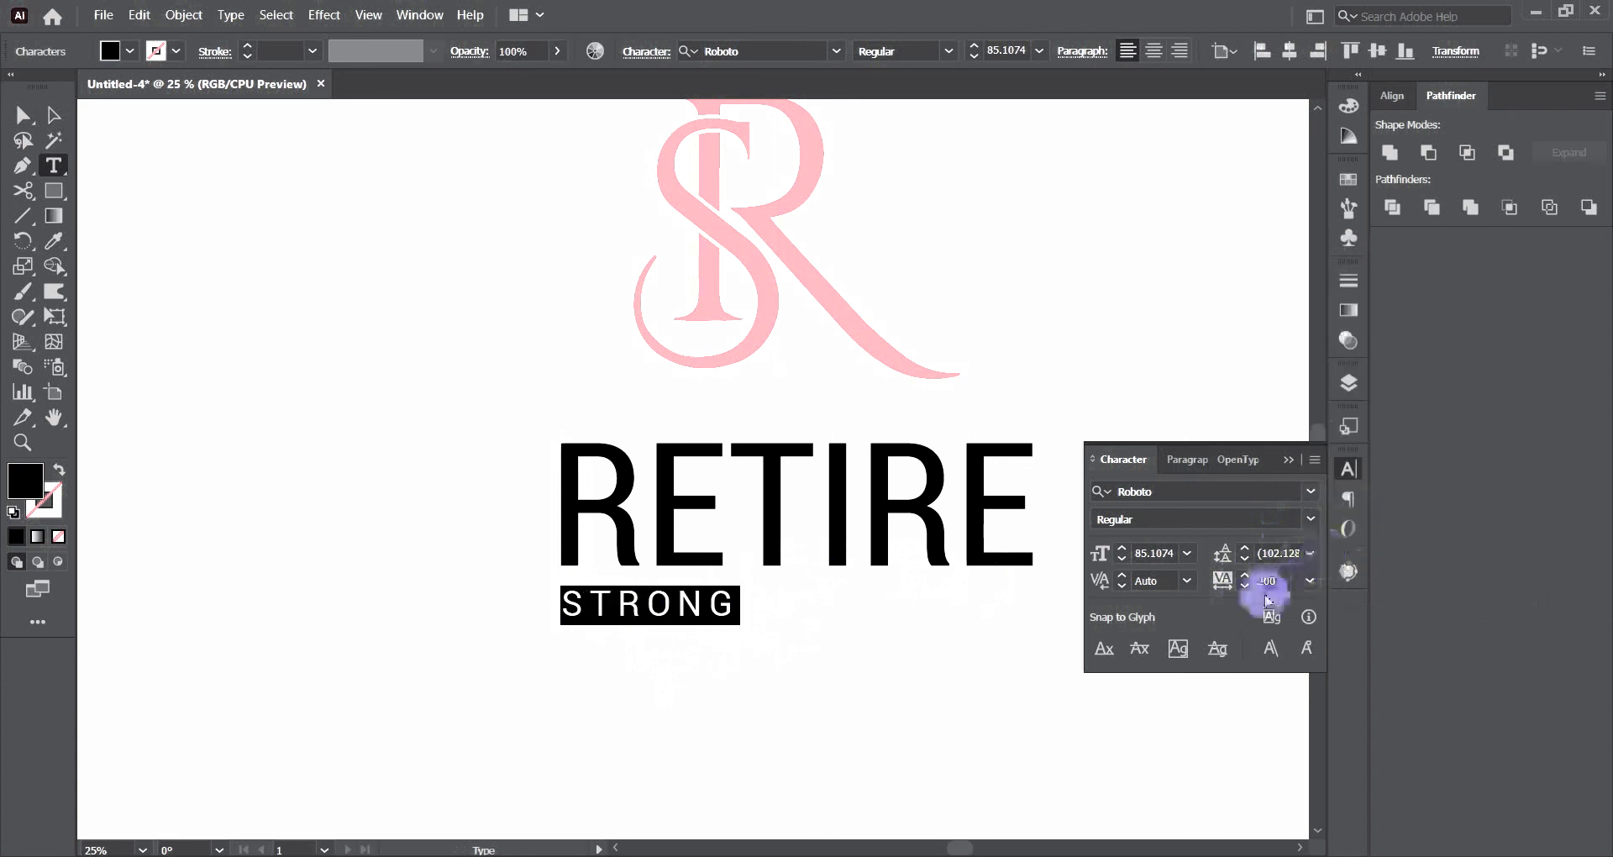
text(120)
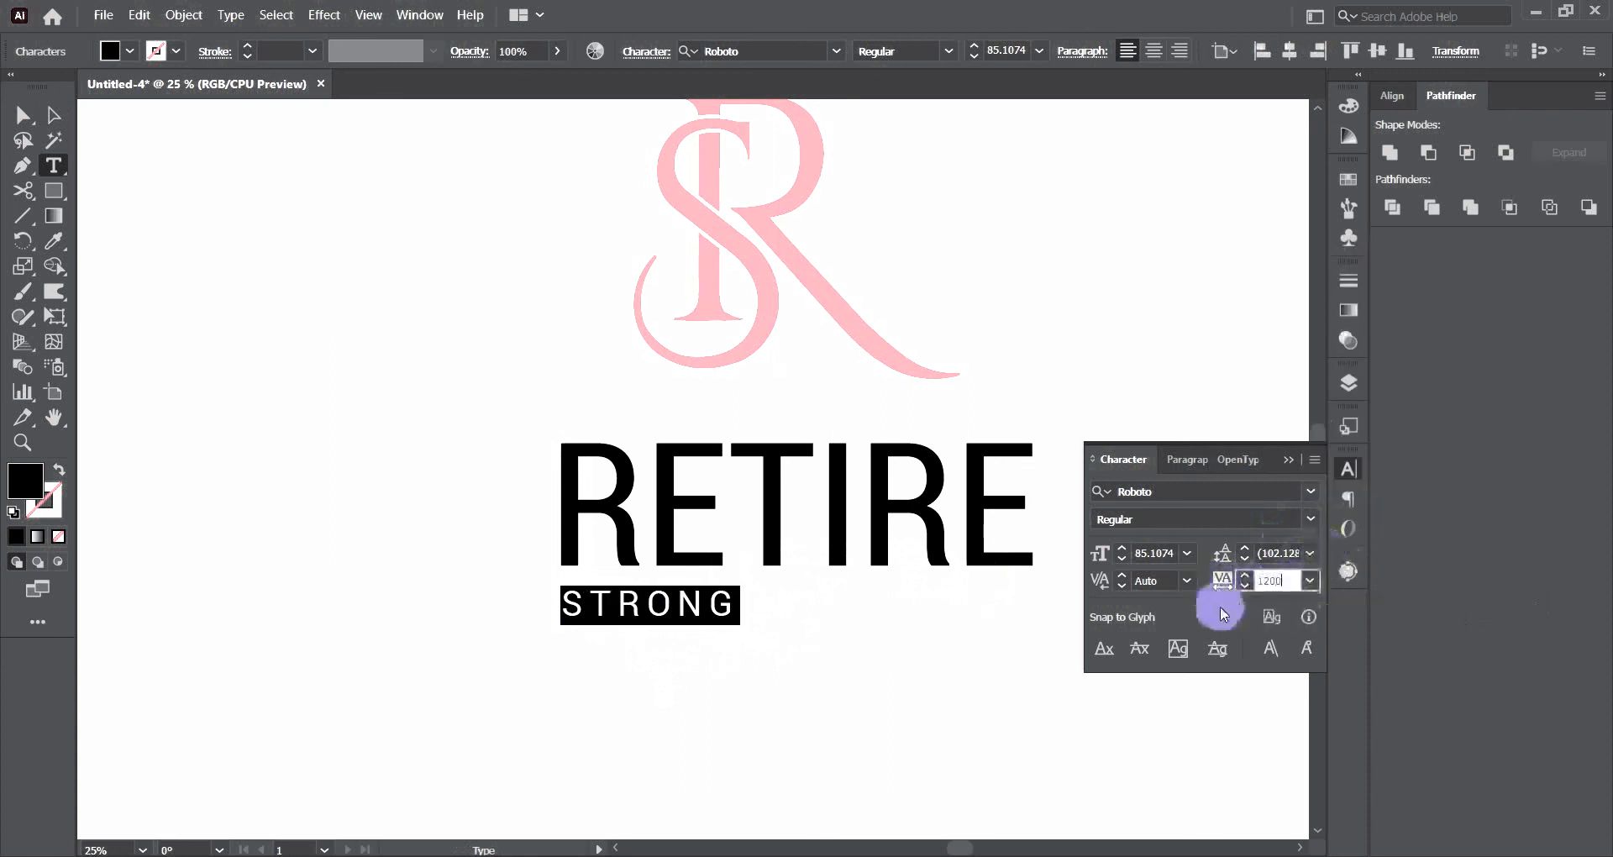
text(0)
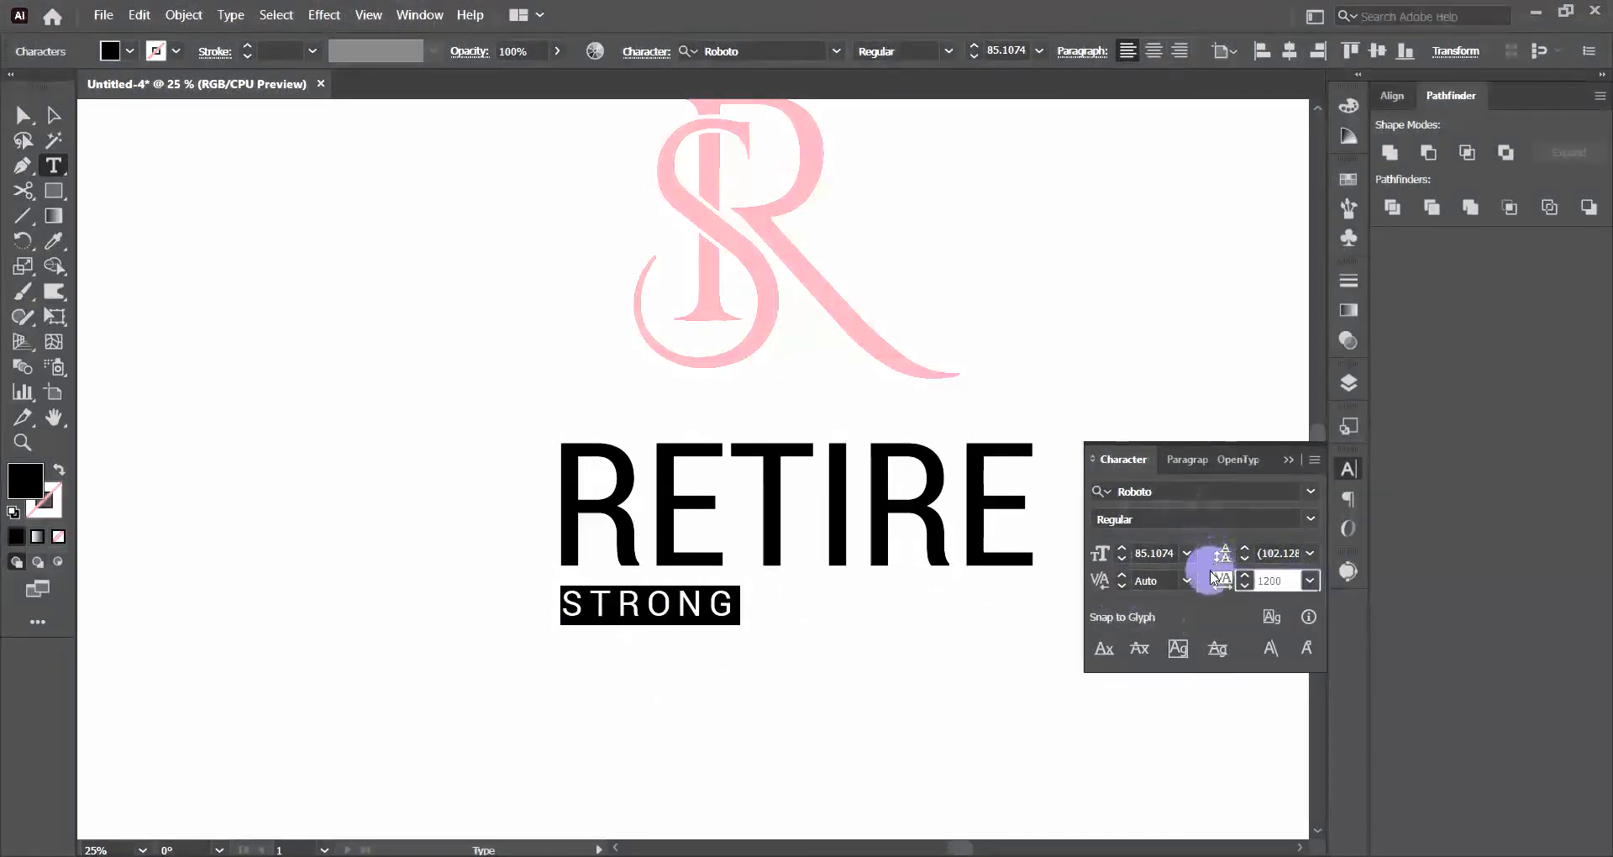
key(Return)
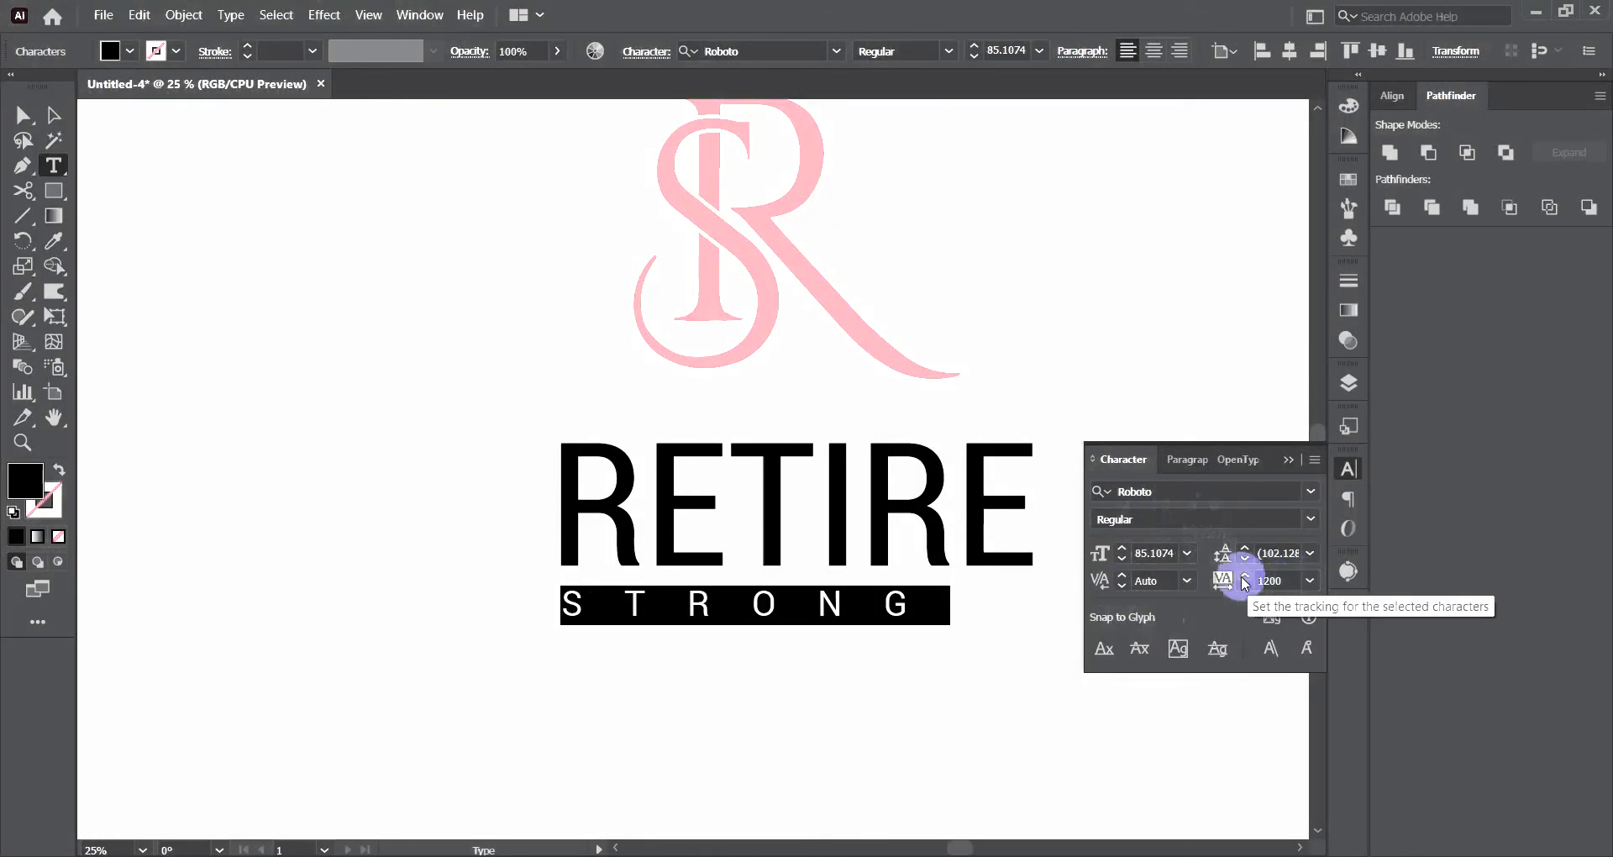
Widen STRONG's tracking to 1400, then to about 1486.
click(1245, 577)
drag(1245, 580, 1287, 580)
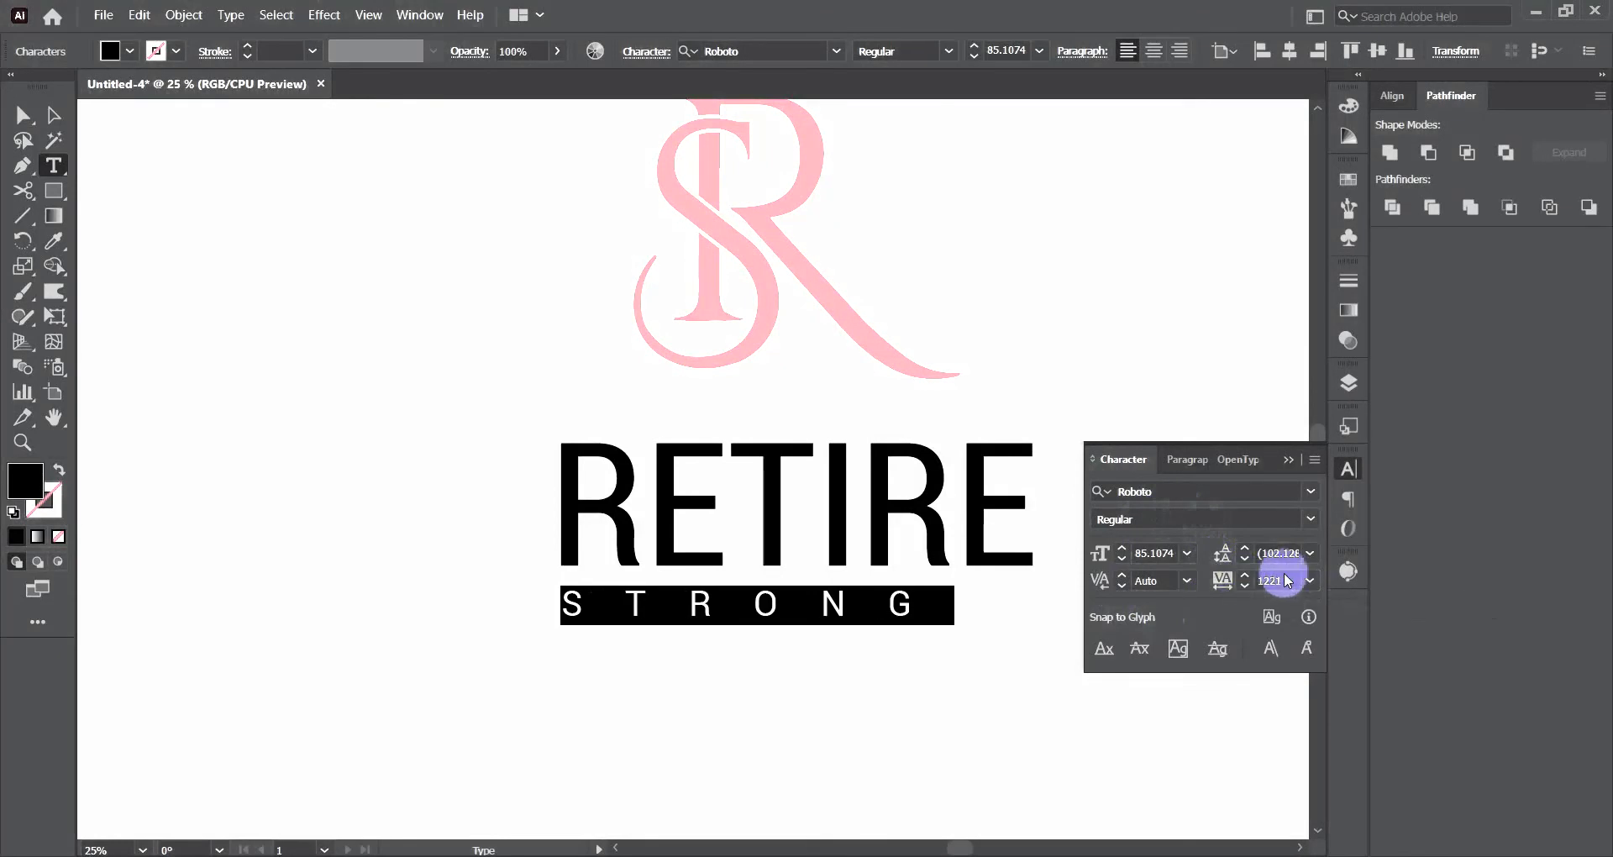
click(1281, 580)
text(1400)
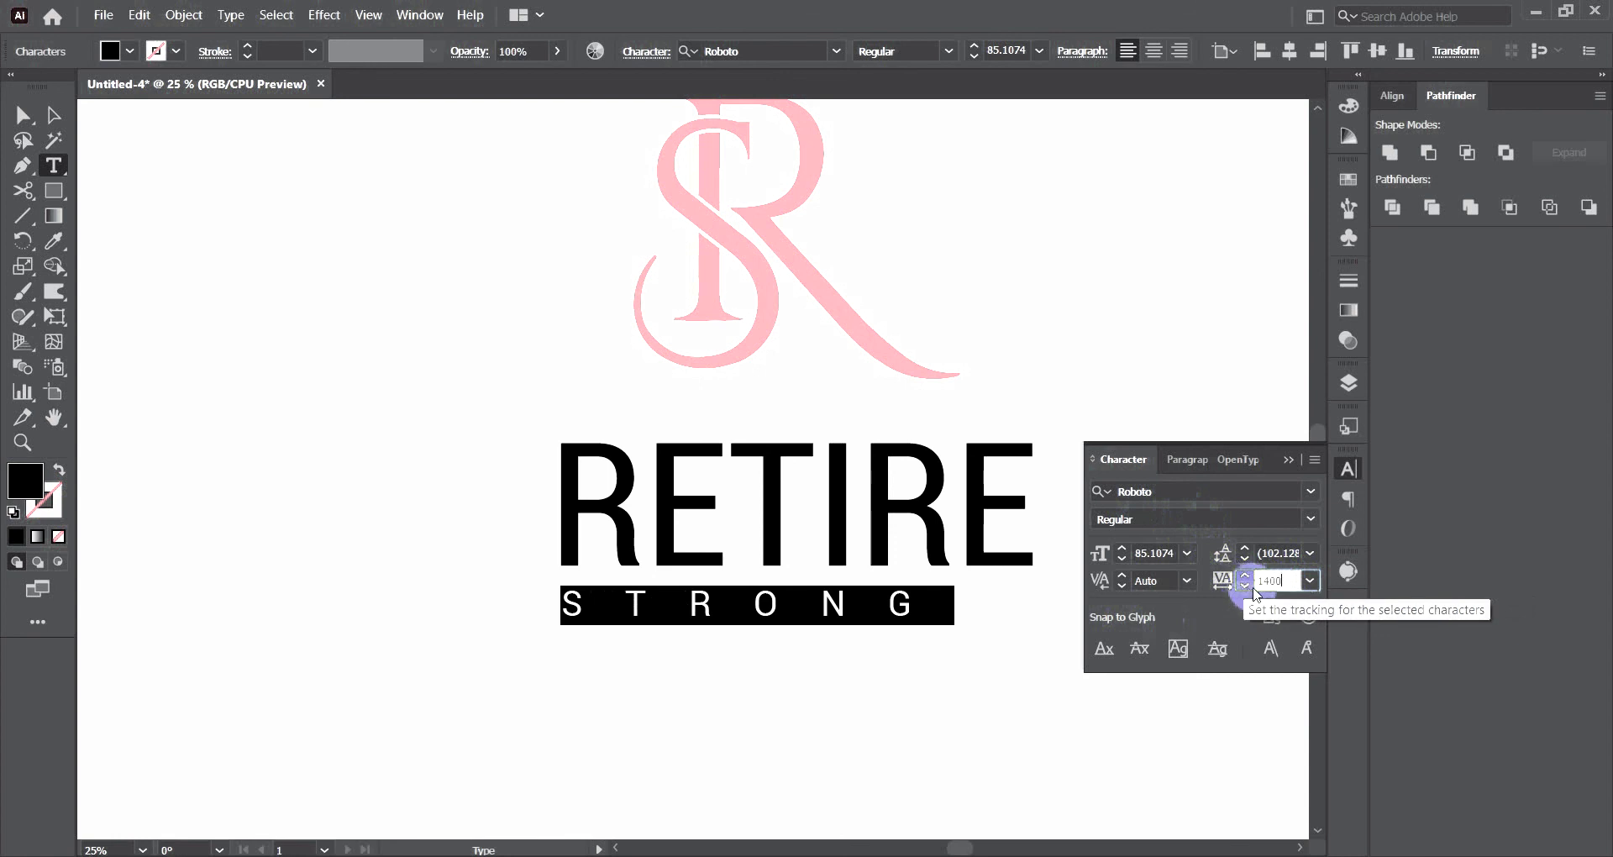
key(Return)
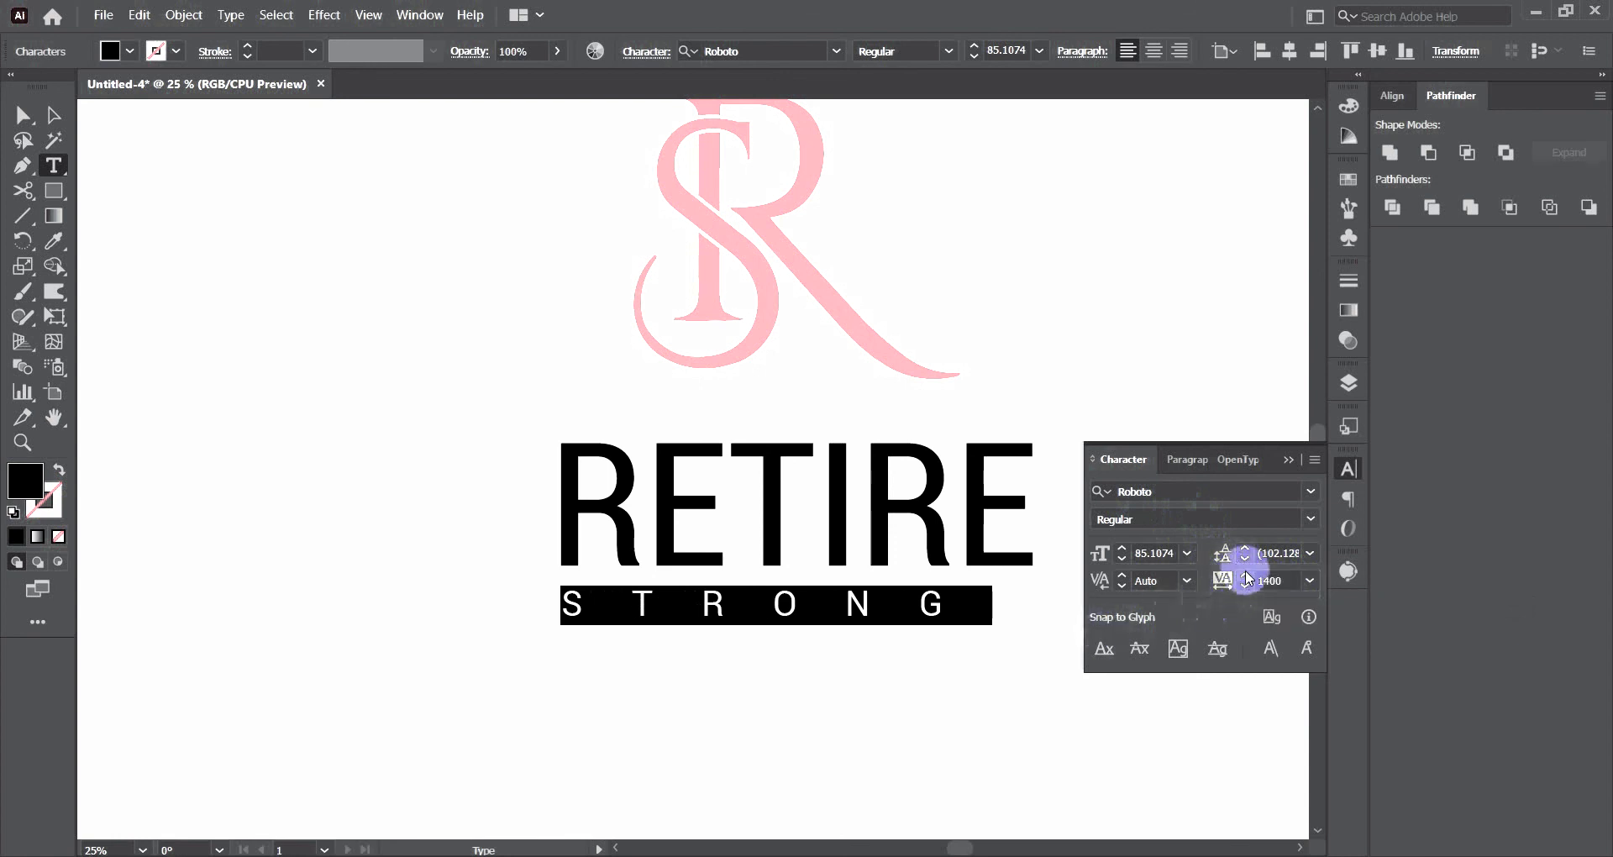
click(1246, 574)
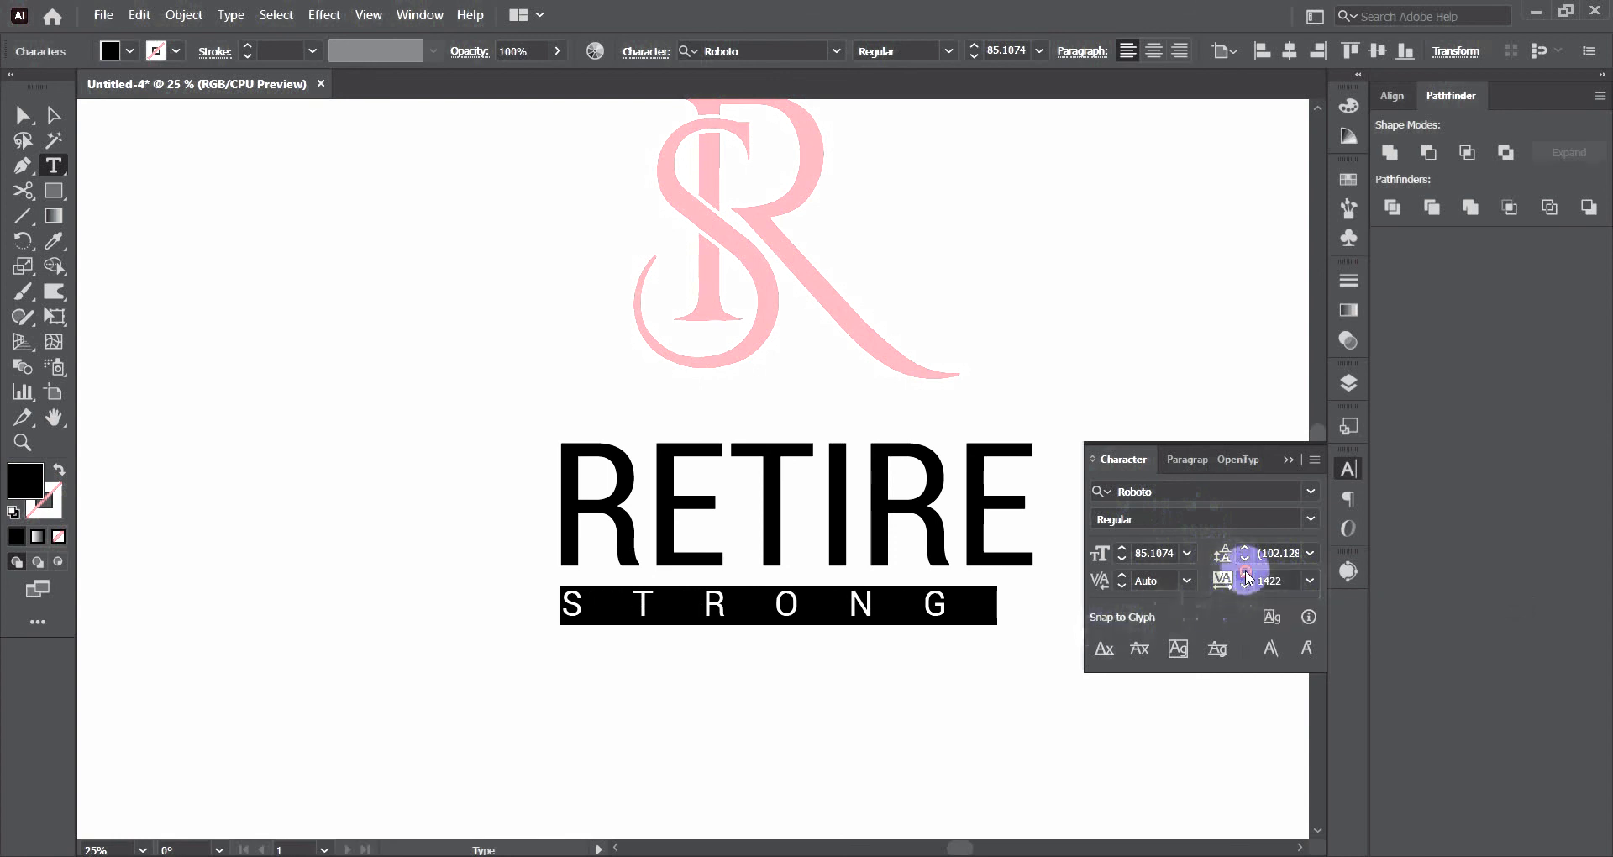
click(1246, 574)
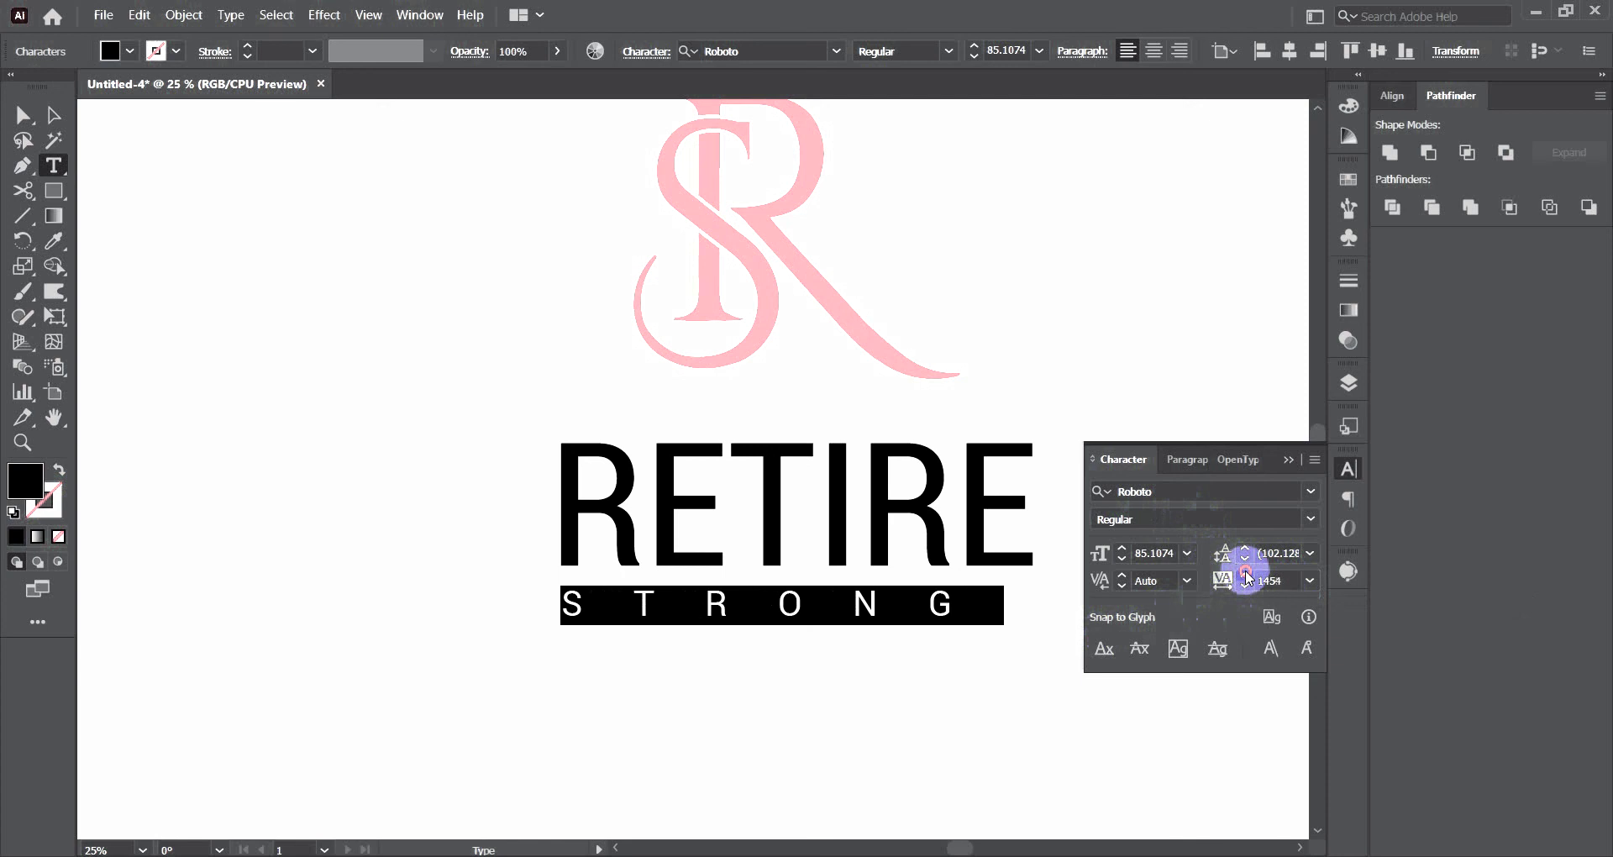
click(1246, 574)
click(1246, 574)
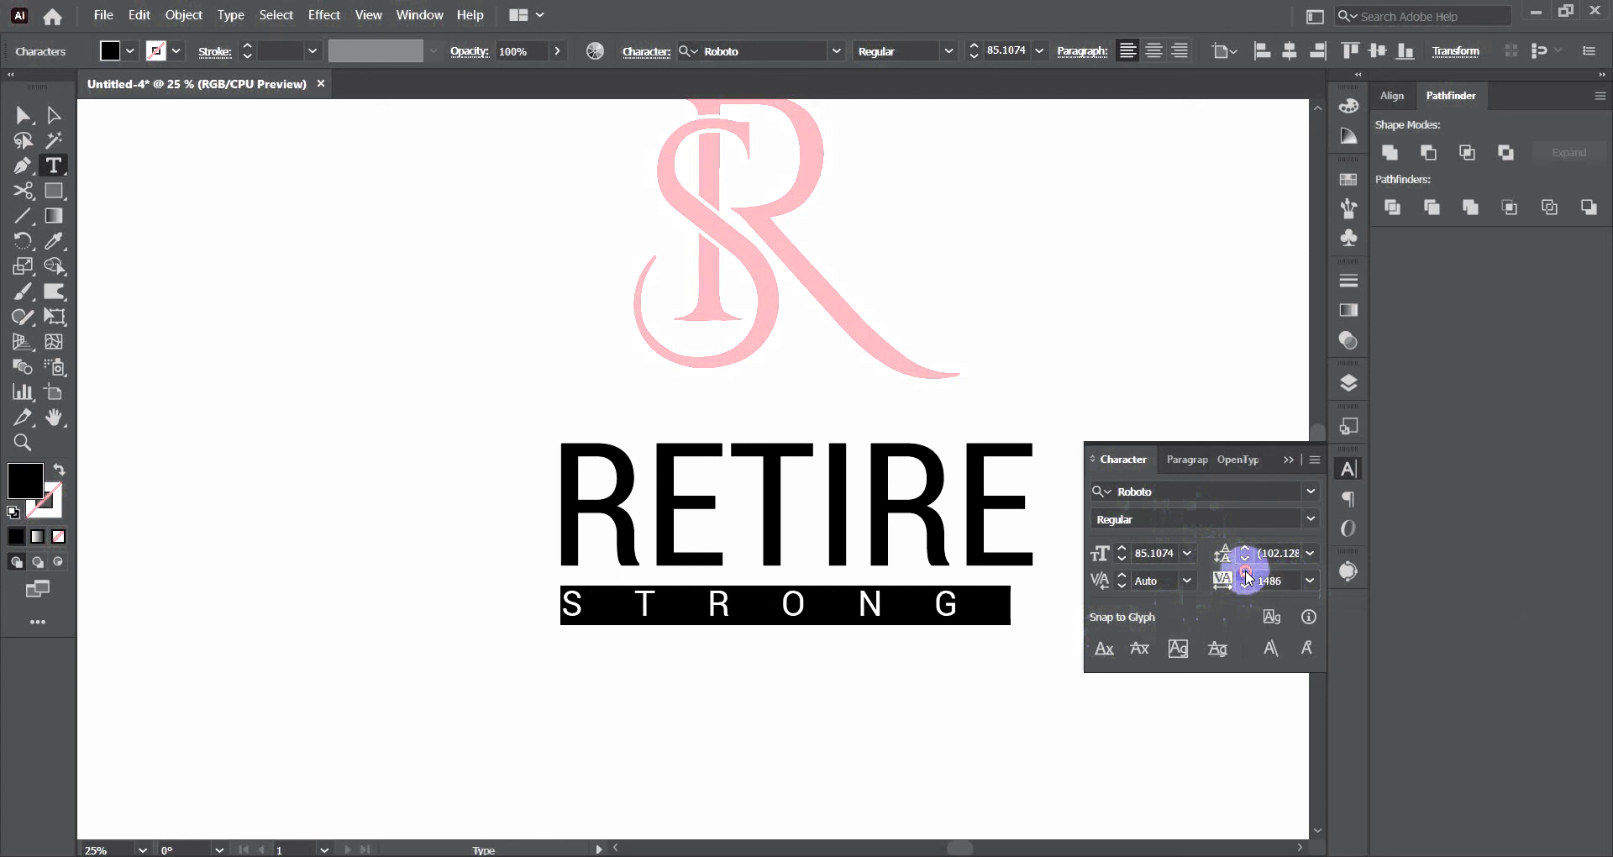
click(1307, 450)
Scale RETIRE down to a narrower width with its corner handle.
click(51, 114)
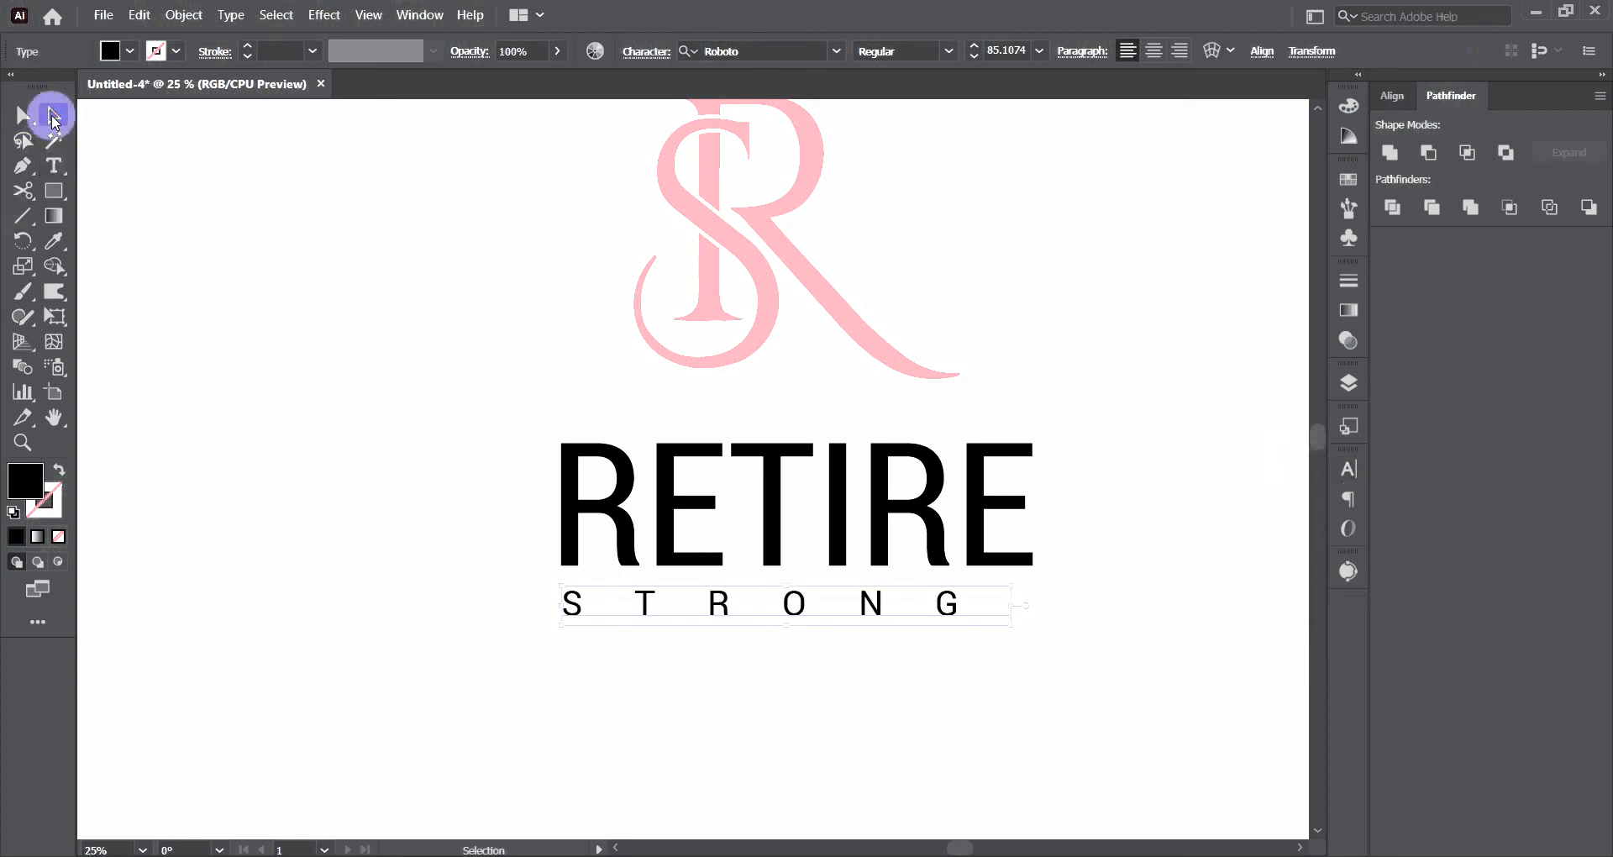
click(768, 504)
mouse_move(1035, 572)
mouse_down()
mouse_move(966, 565)
mouse_move(945, 587)
mouse_up()
click(947, 607)
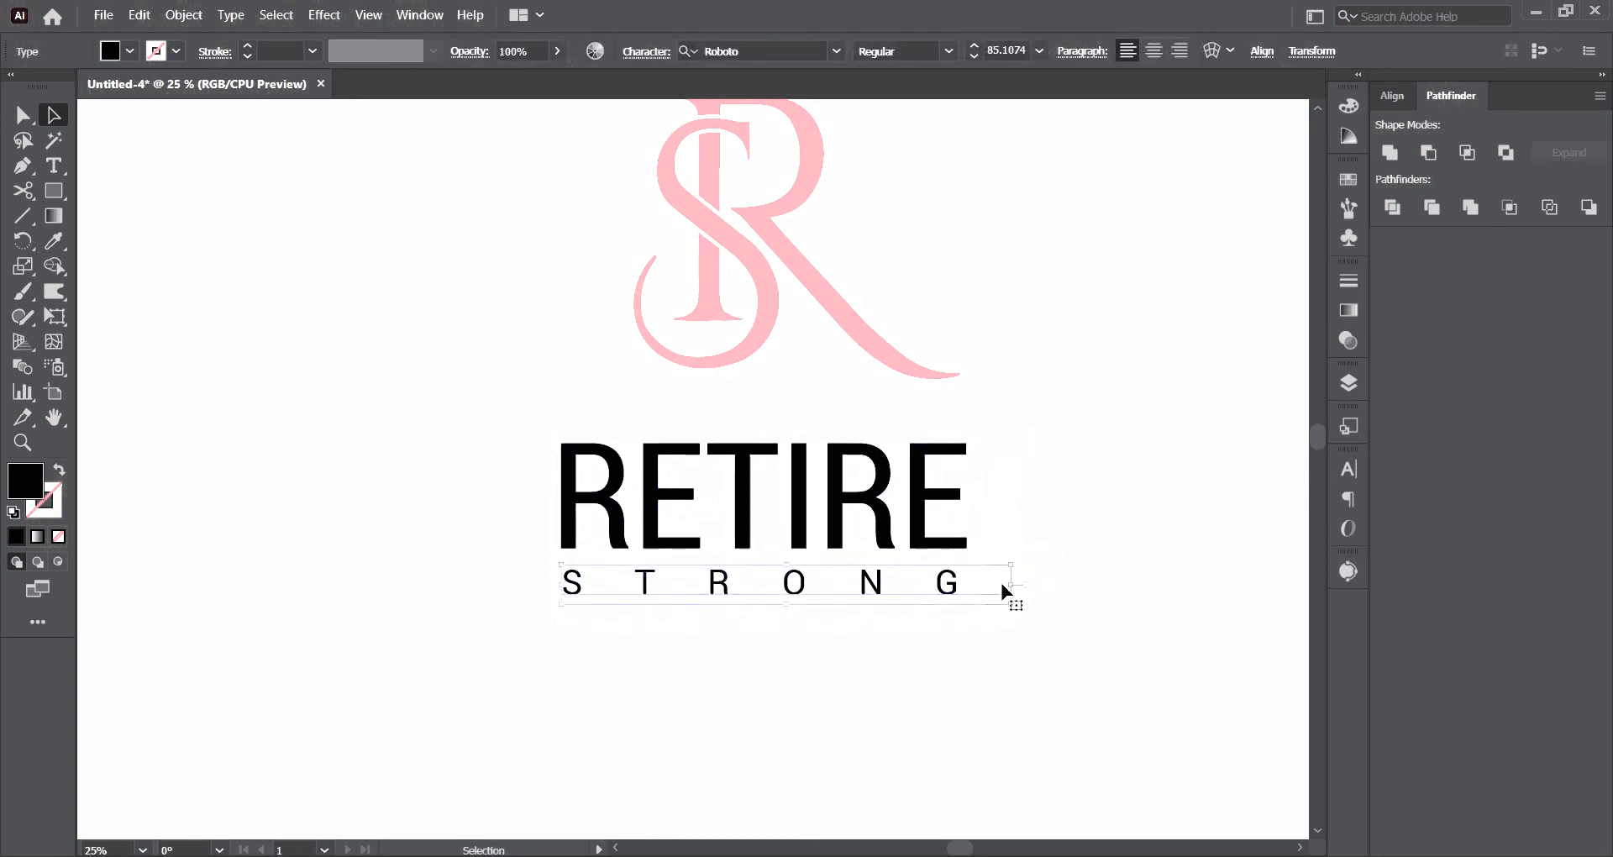
scroll(961, 594, up, 1)
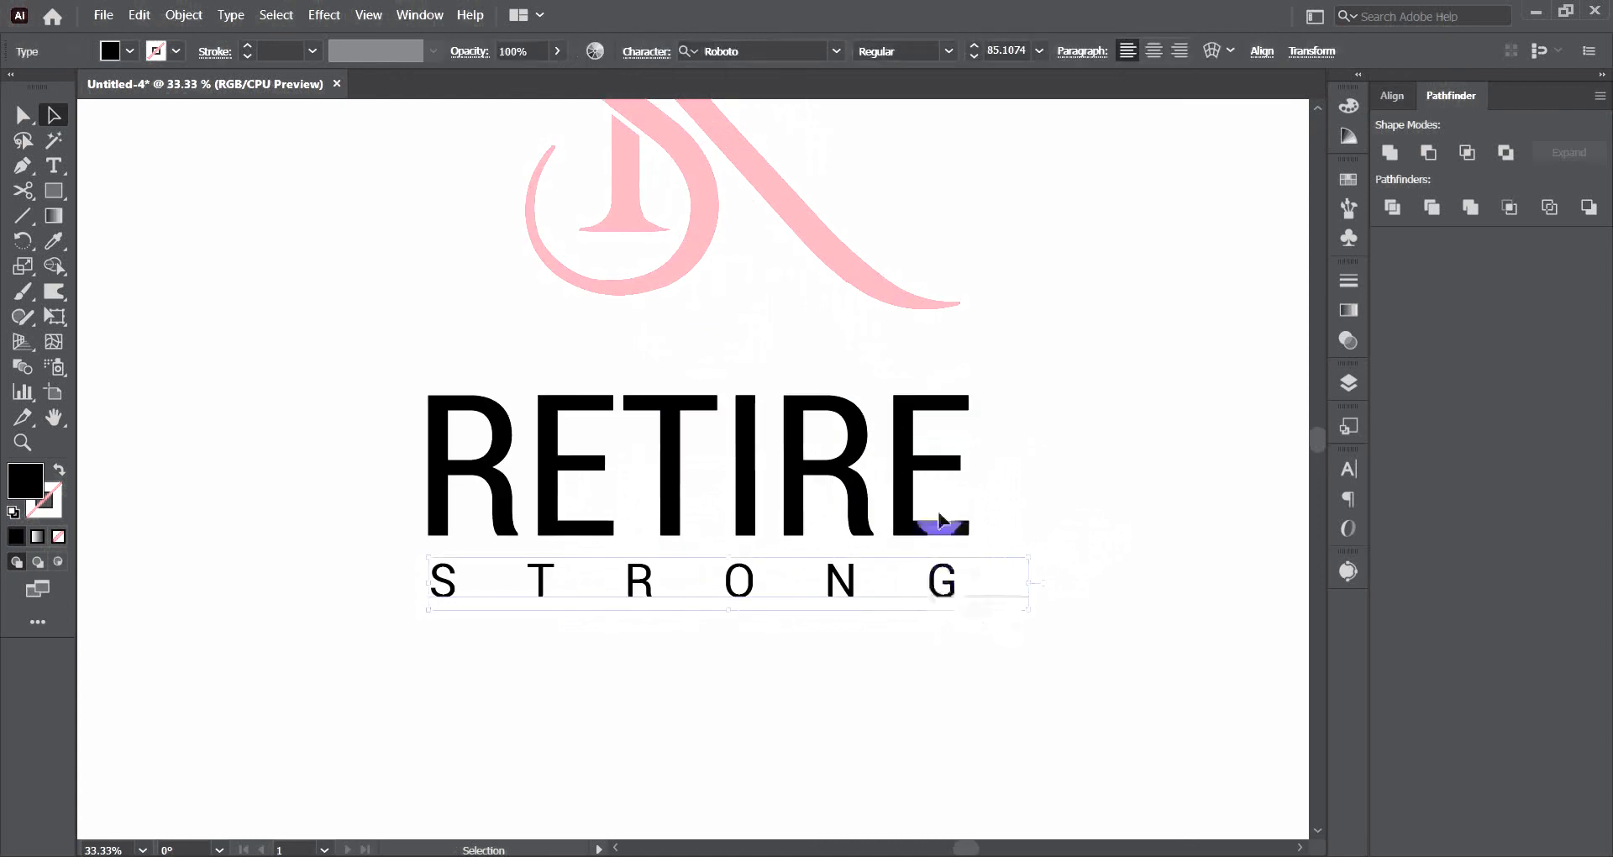
click(939, 520)
drag(968, 533, 938, 527)
click(947, 578)
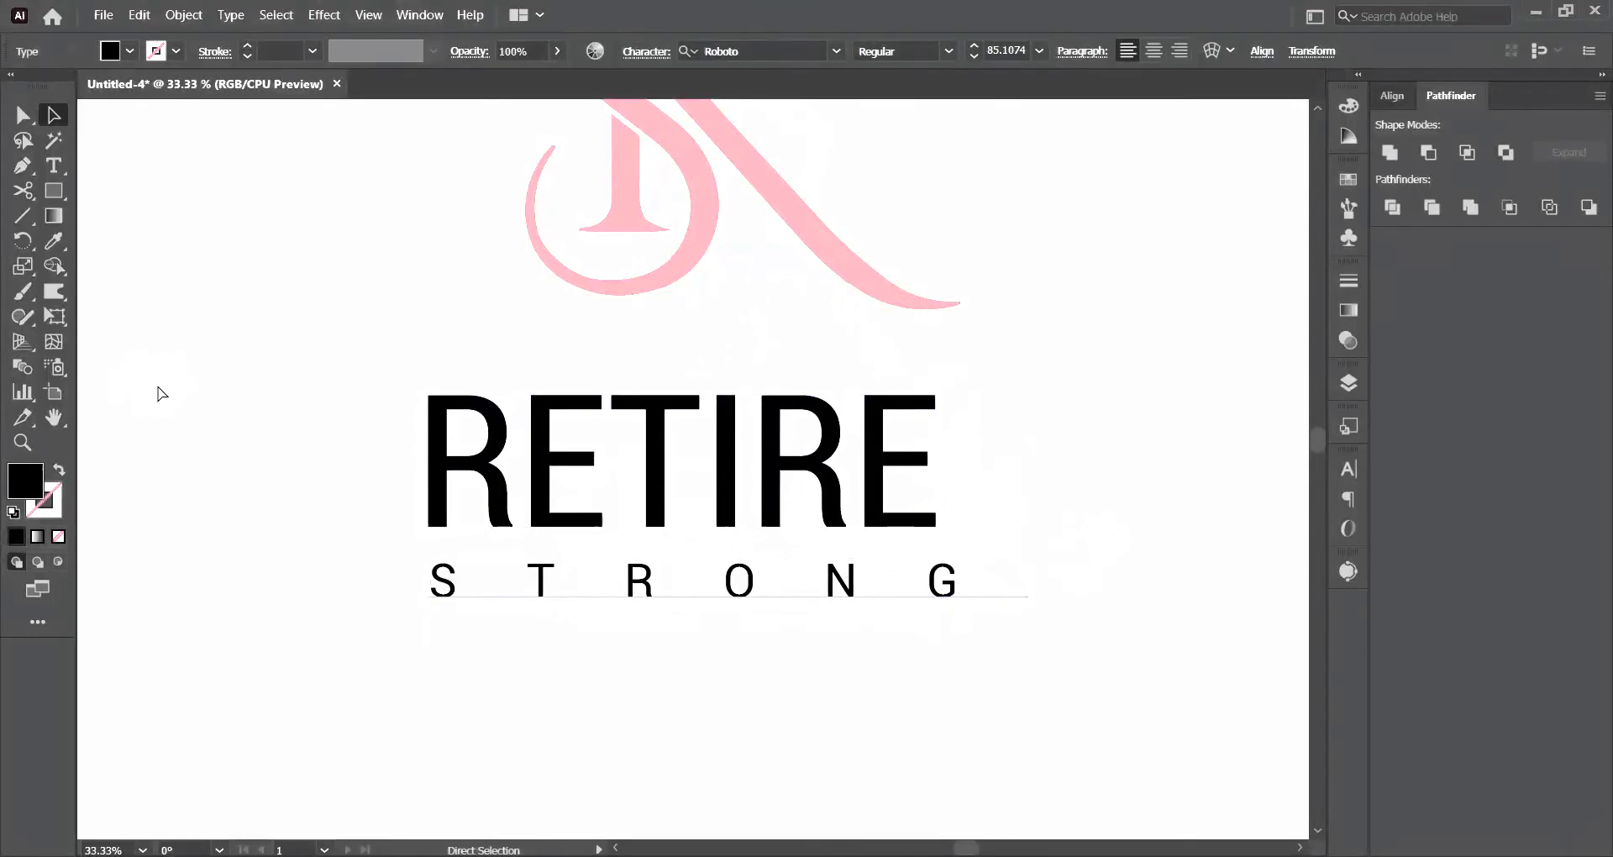
Show rulers, place vertical guides at the text's left edge and the G, and scale STRONG to match.
key(ctrl+r)
drag(84, 420, 427, 529)
drag(88, 428, 940, 550)
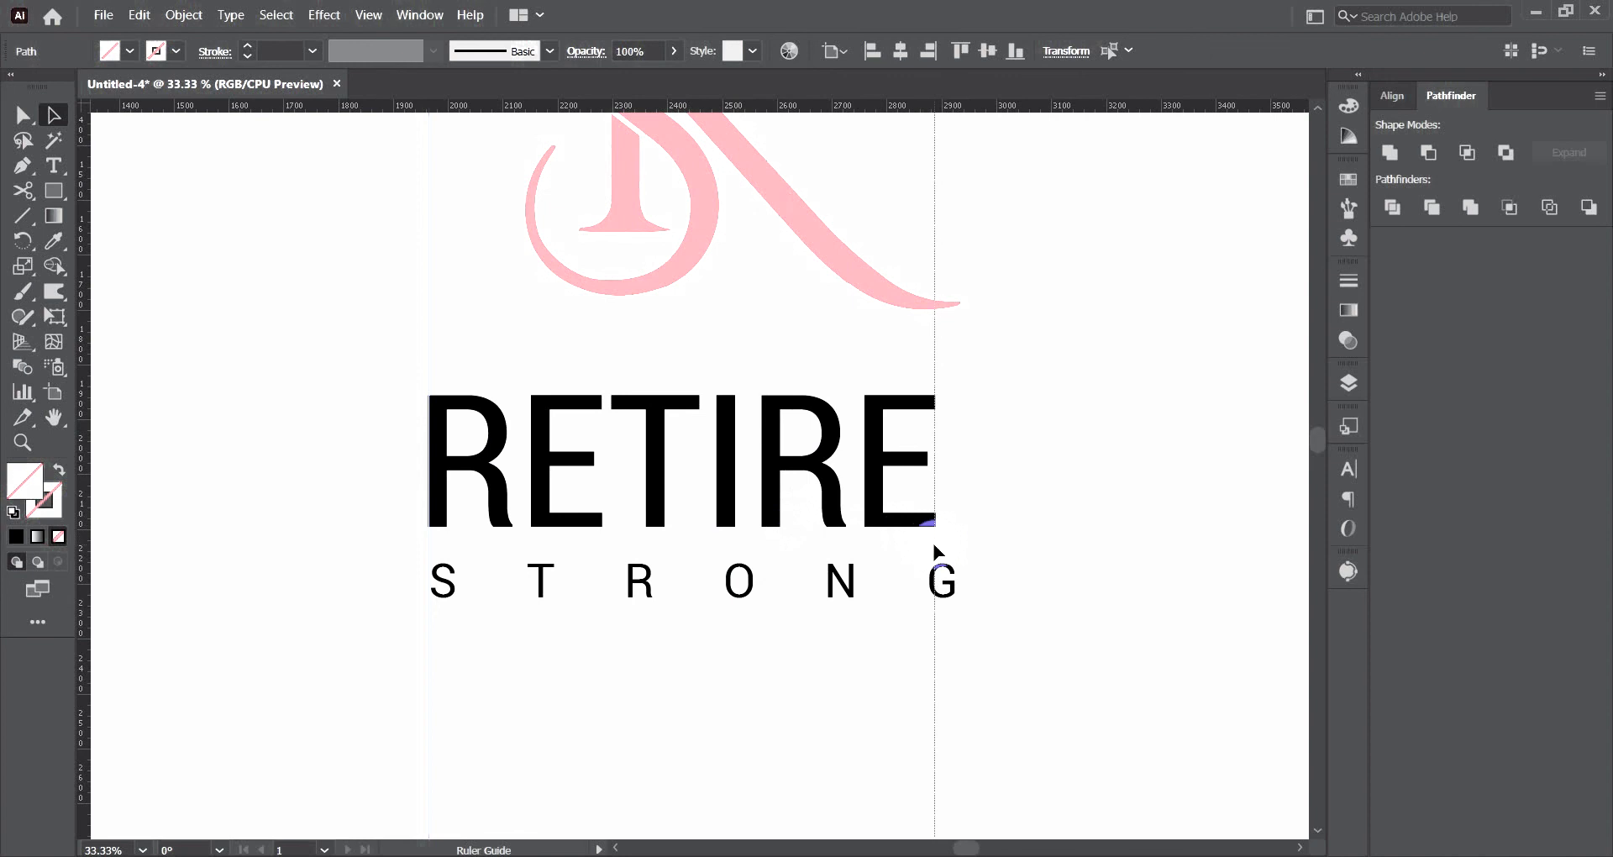
click(949, 594)
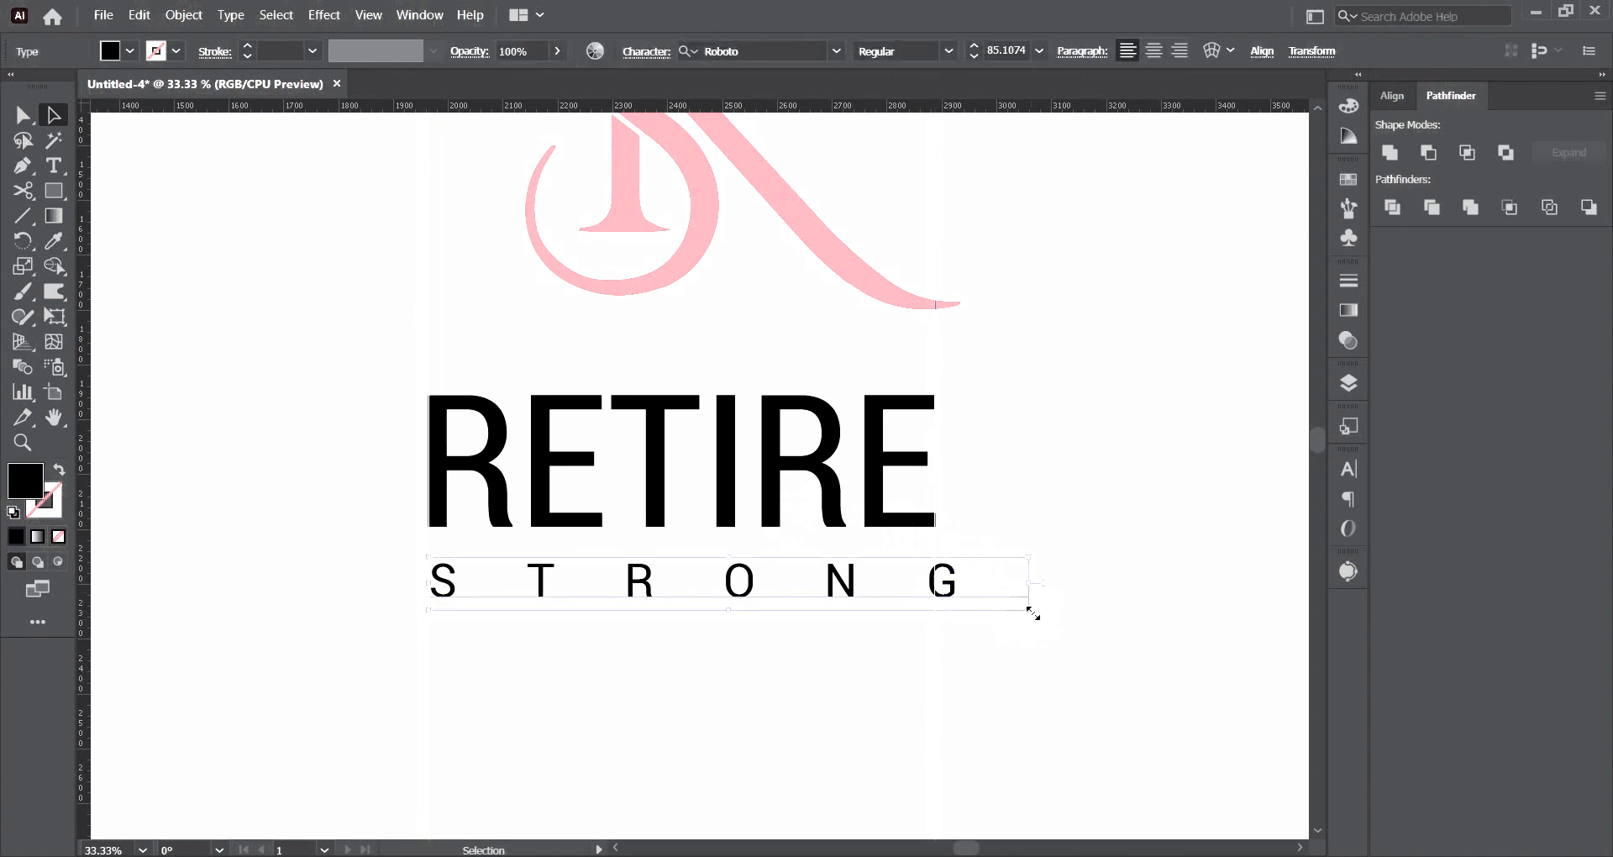
drag(1033, 615, 1016, 613)
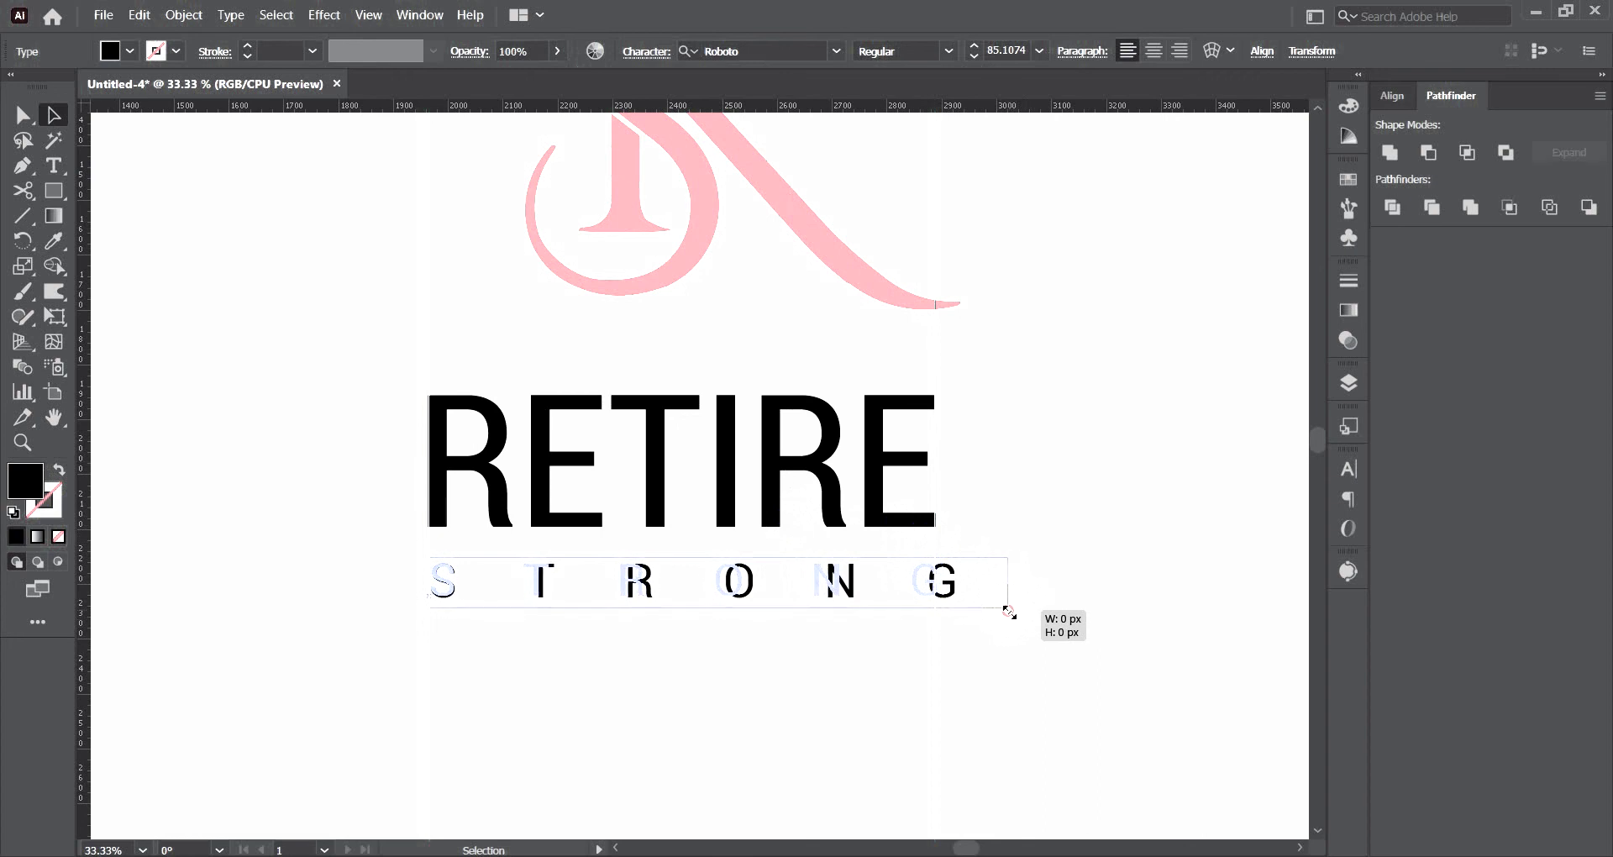
drag(1009, 612, 1011, 610)
click(1051, 558)
scroll(815, 528, down, 1)
Select the STRONG text and convert it with Create Outlines.
scroll(814, 527, down, 1)
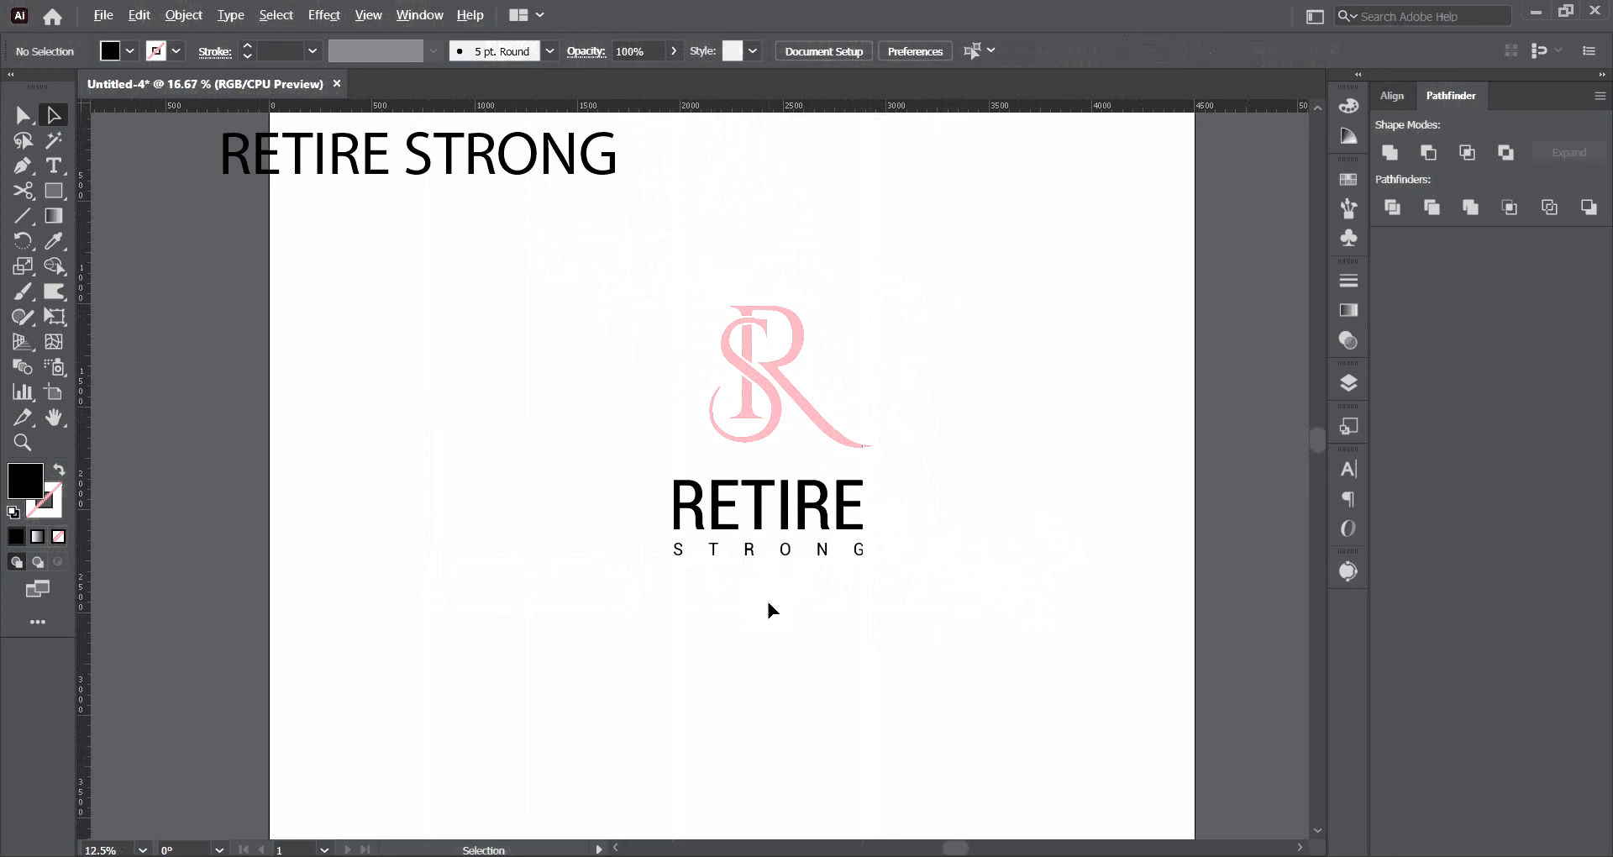
scroll(767, 603, up, 1)
drag(540, 658, 1093, 611)
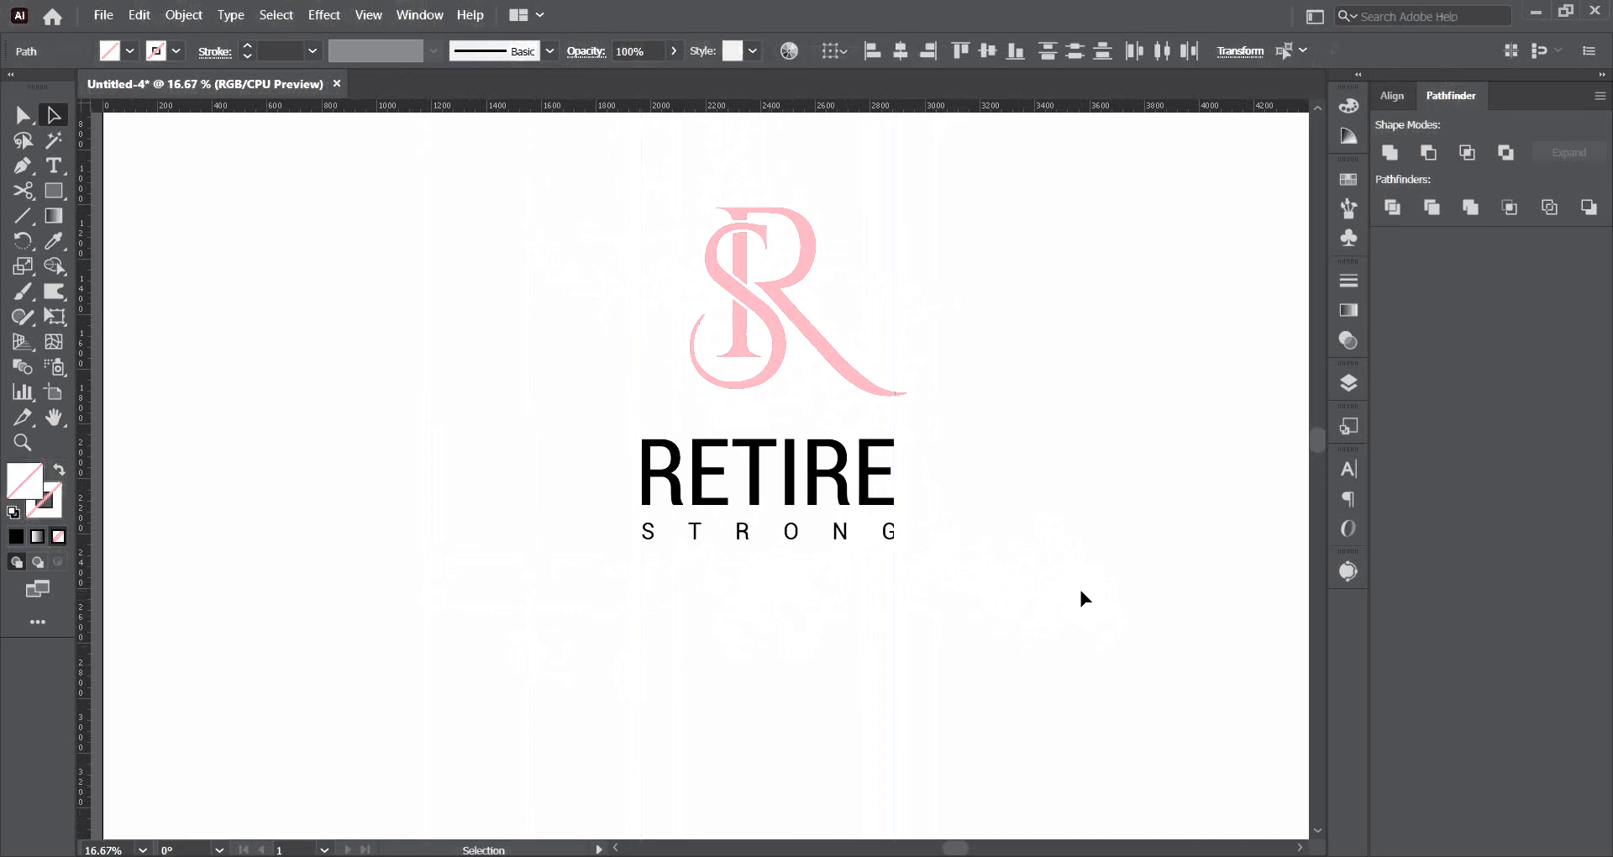
click(1078, 587)
scroll(843, 435, up, 1)
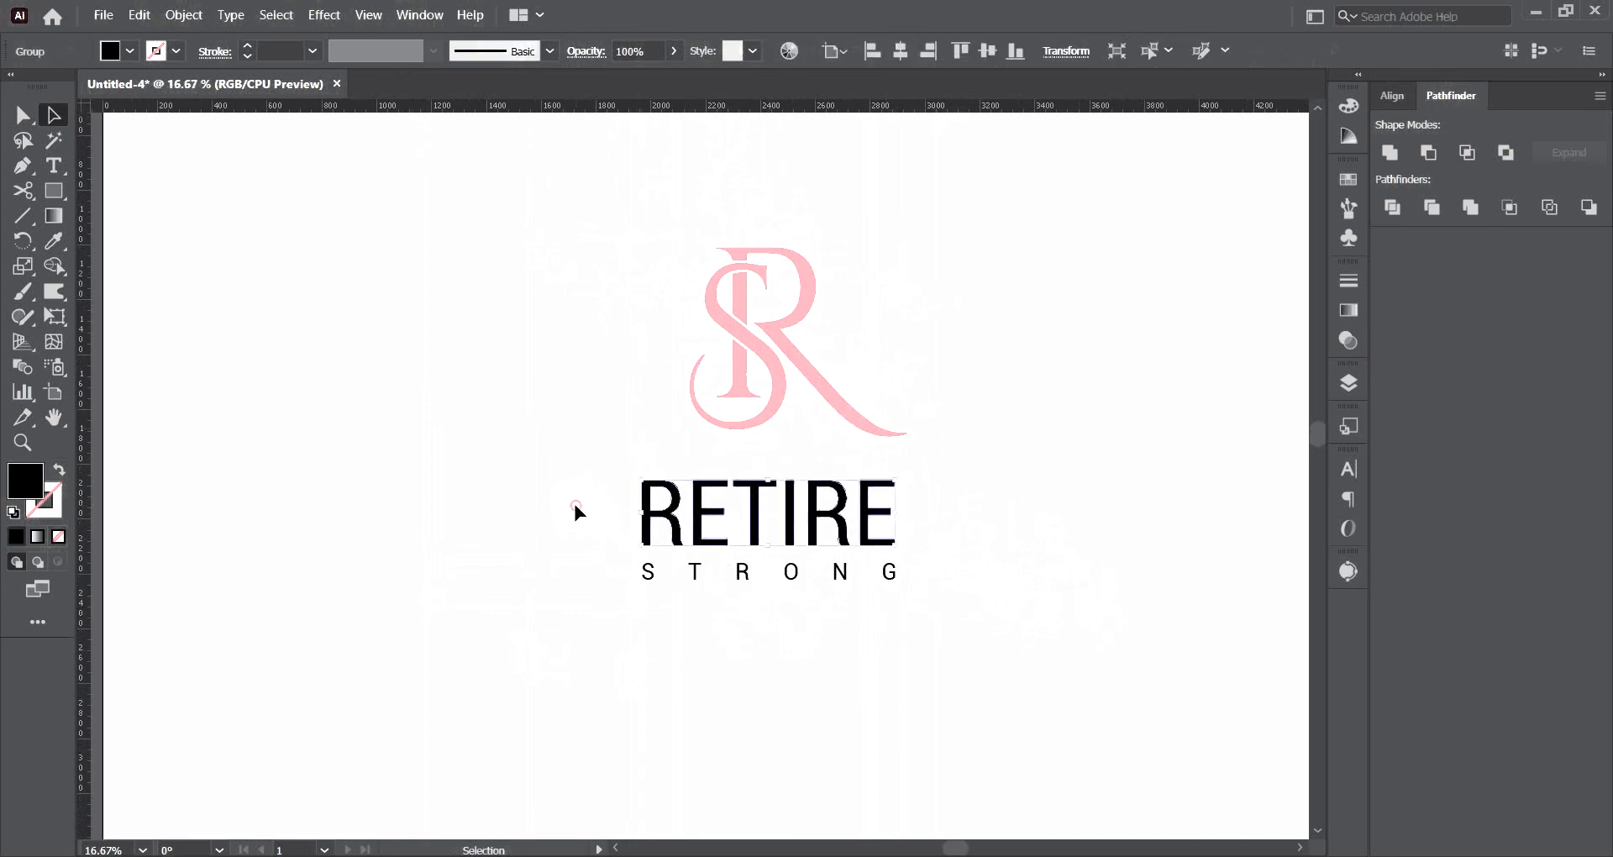
drag(573, 500, 1108, 642)
click(983, 647)
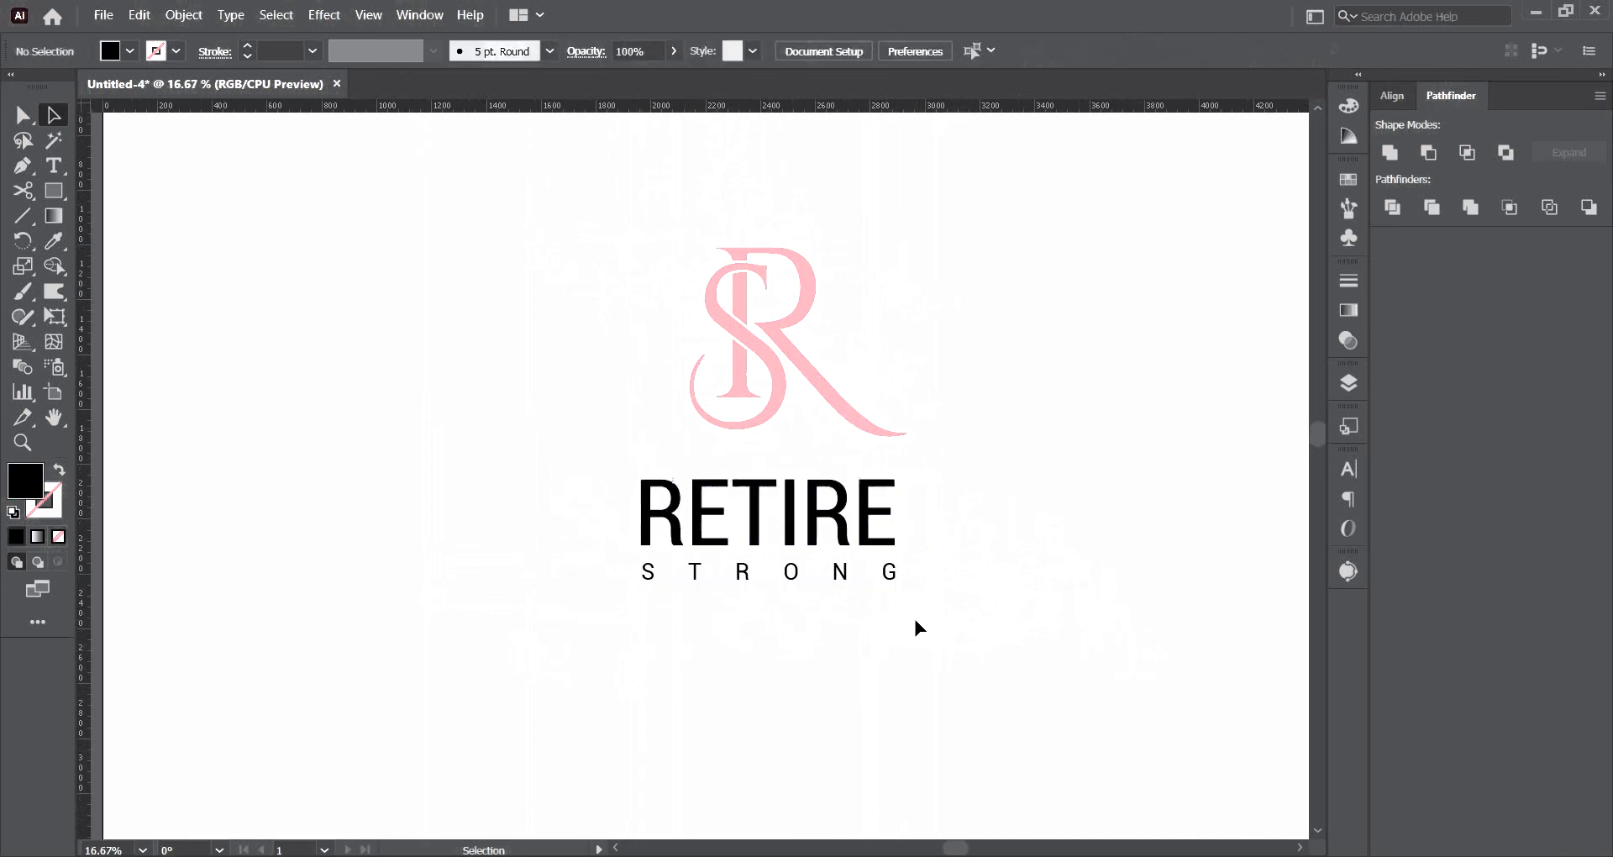
click(857, 576)
right_click(855, 572)
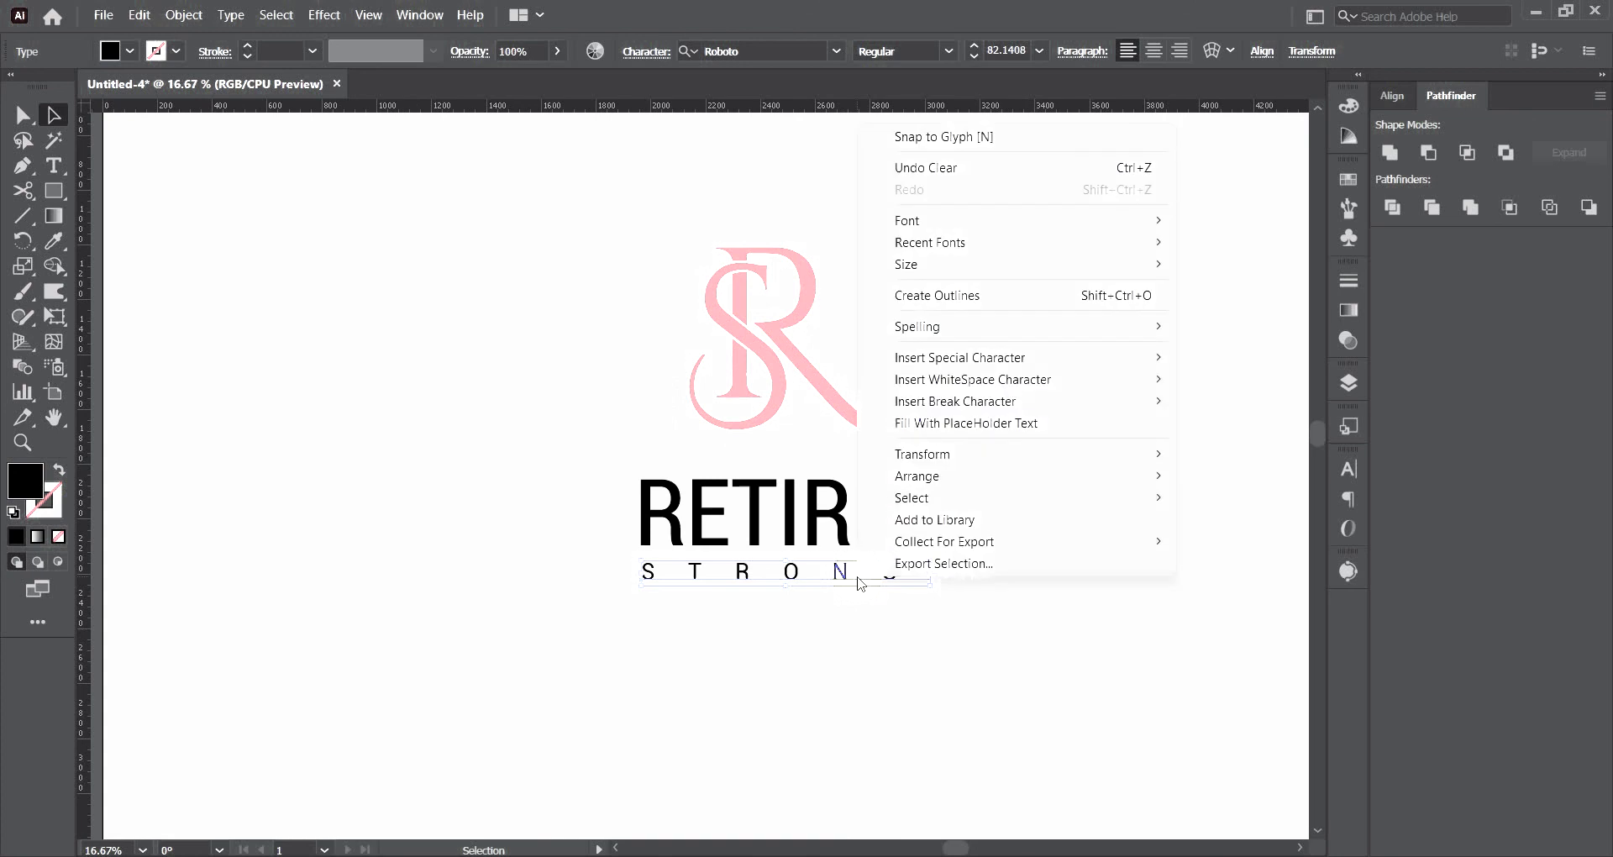
click(966, 306)
click(928, 567)
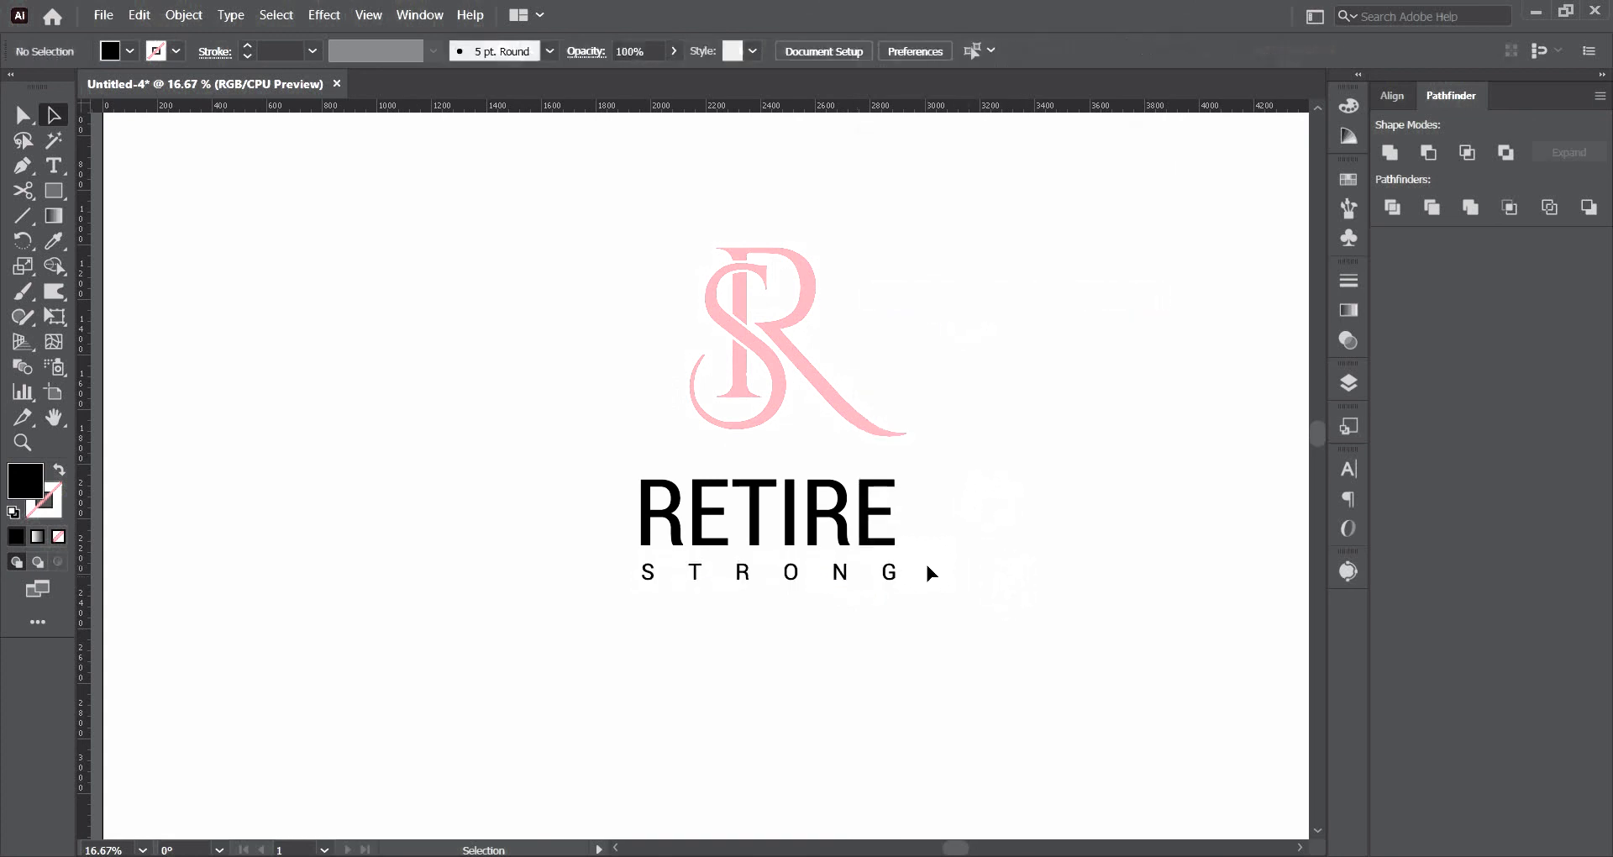
Check RETIRE's context menu and dismiss it without changes.
click(788, 523)
right_click(788, 523)
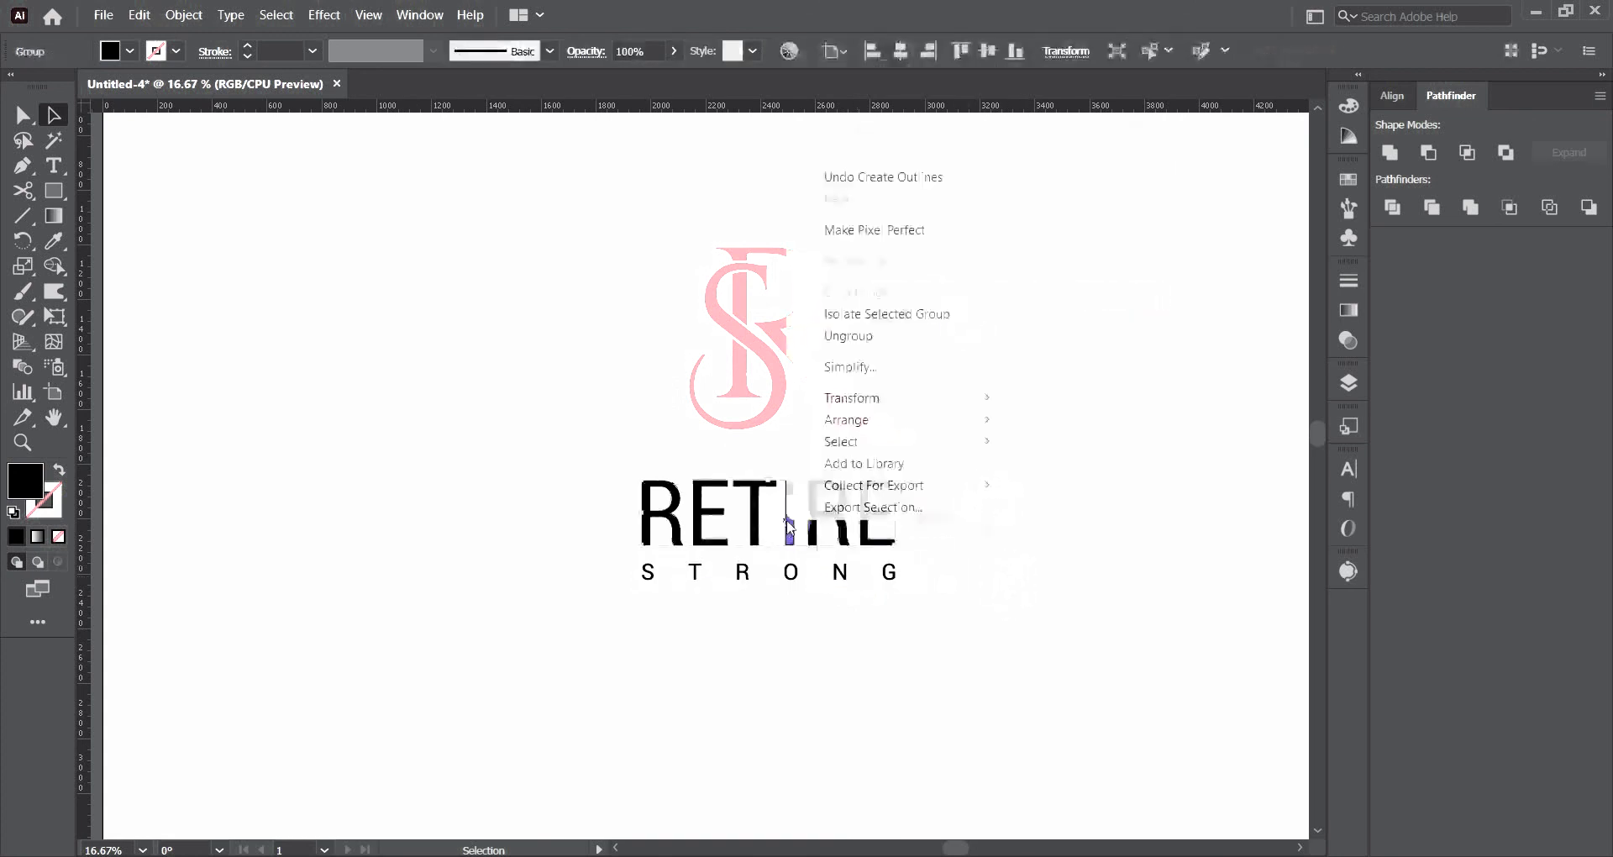
click(592, 715)
Move the pink SR monogram down toward RETIRE and shrink it around its centre.
drag(583, 686, 1091, 477)
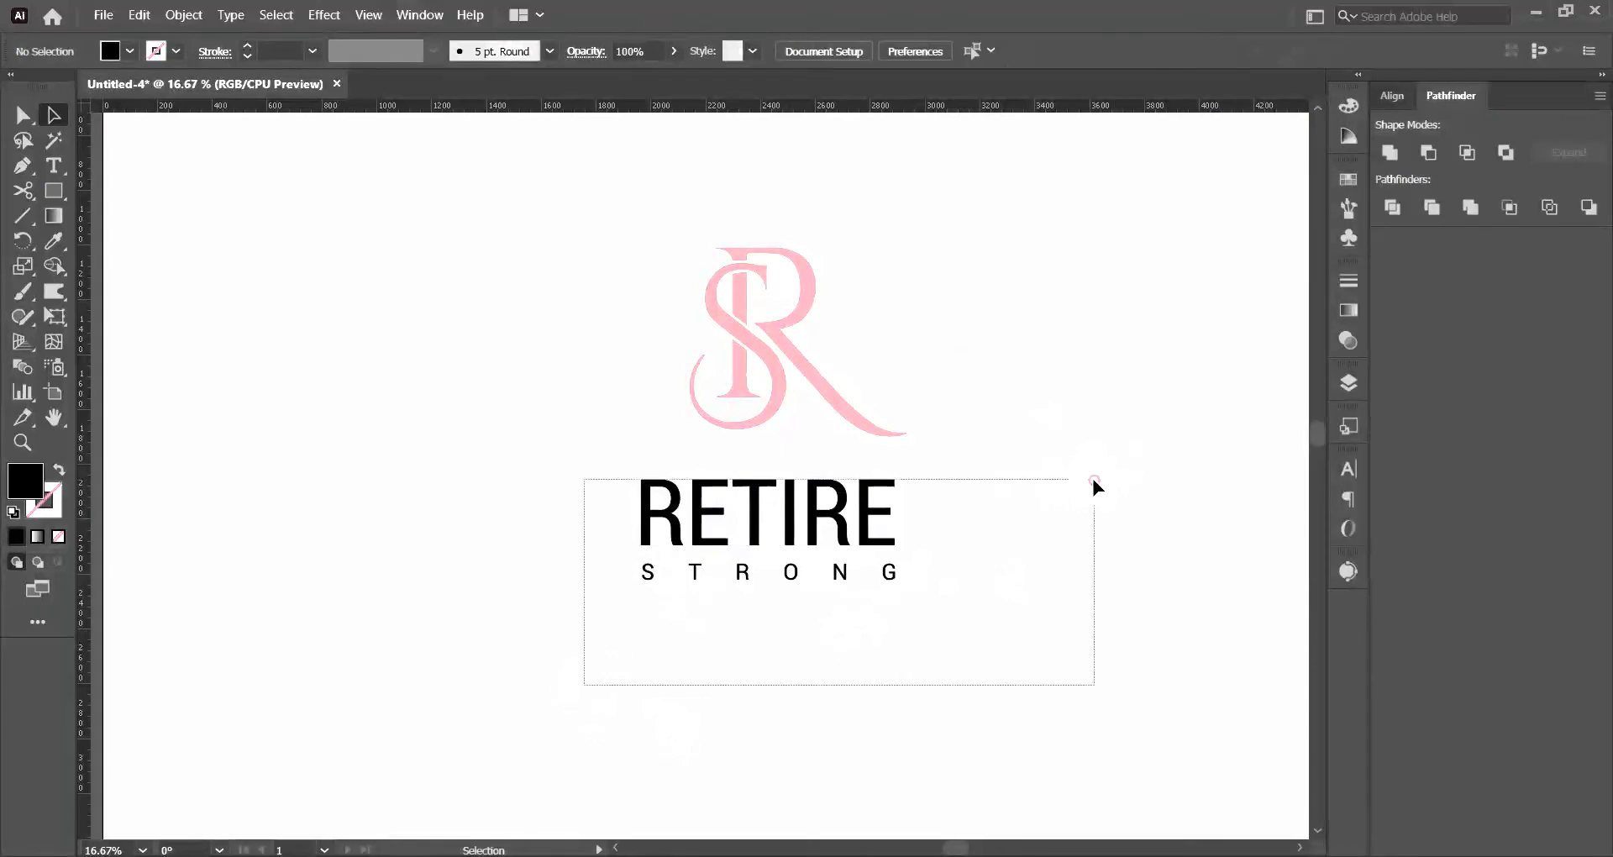
key(a)
click(1027, 519)
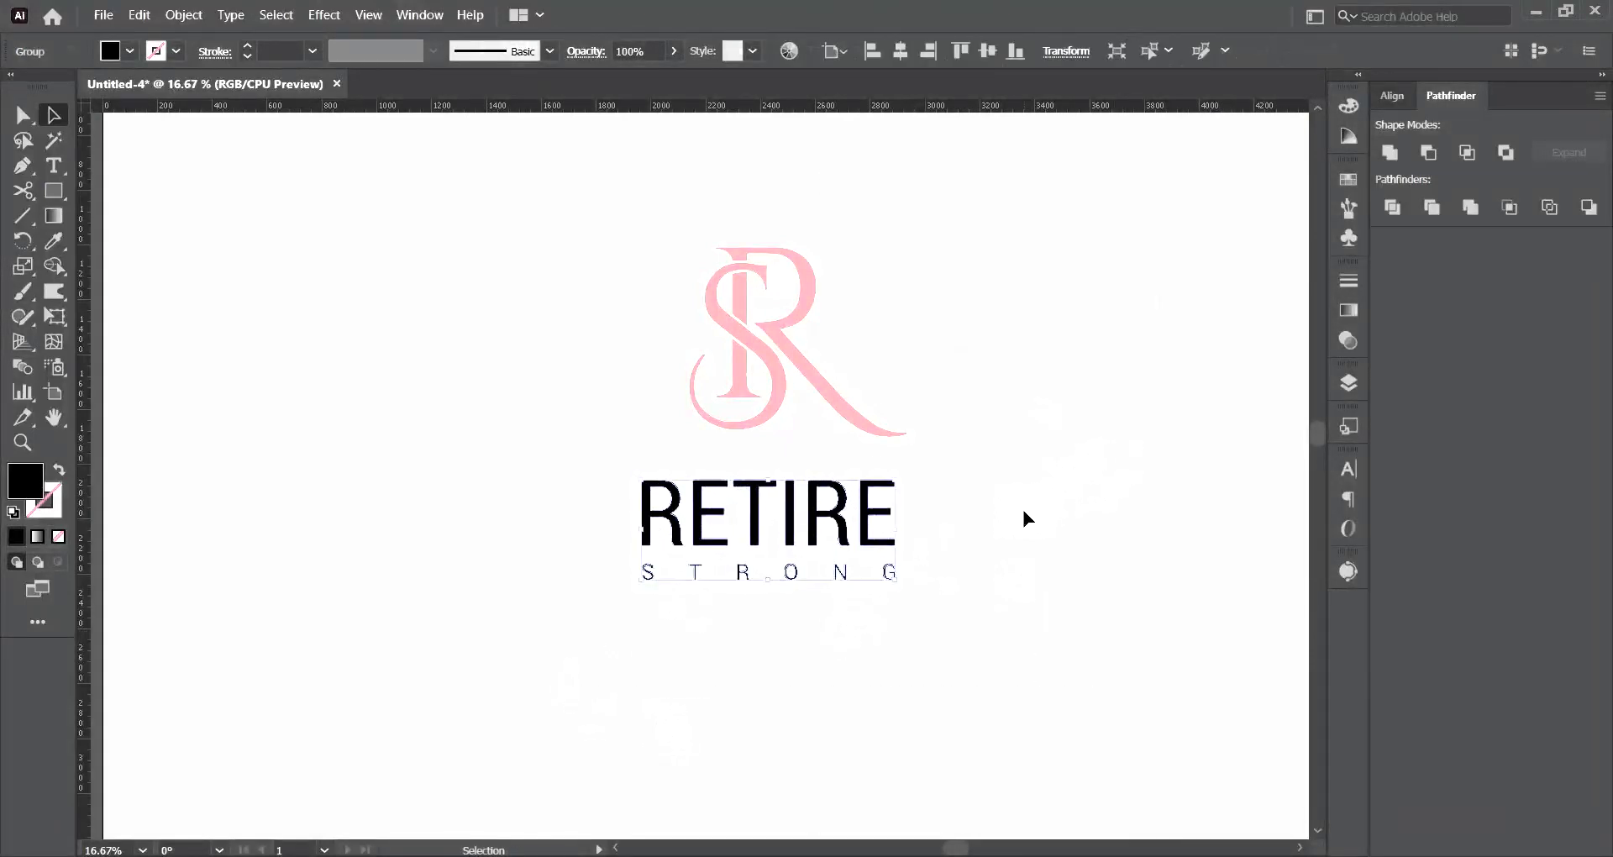
key(v)
click(778, 402)
mouse_move(778, 403)
mouse_down()
mouse_move(770, 442)
mouse_move(771, 406)
mouse_up()
click(916, 515)
drag(892, 458, 874, 439)
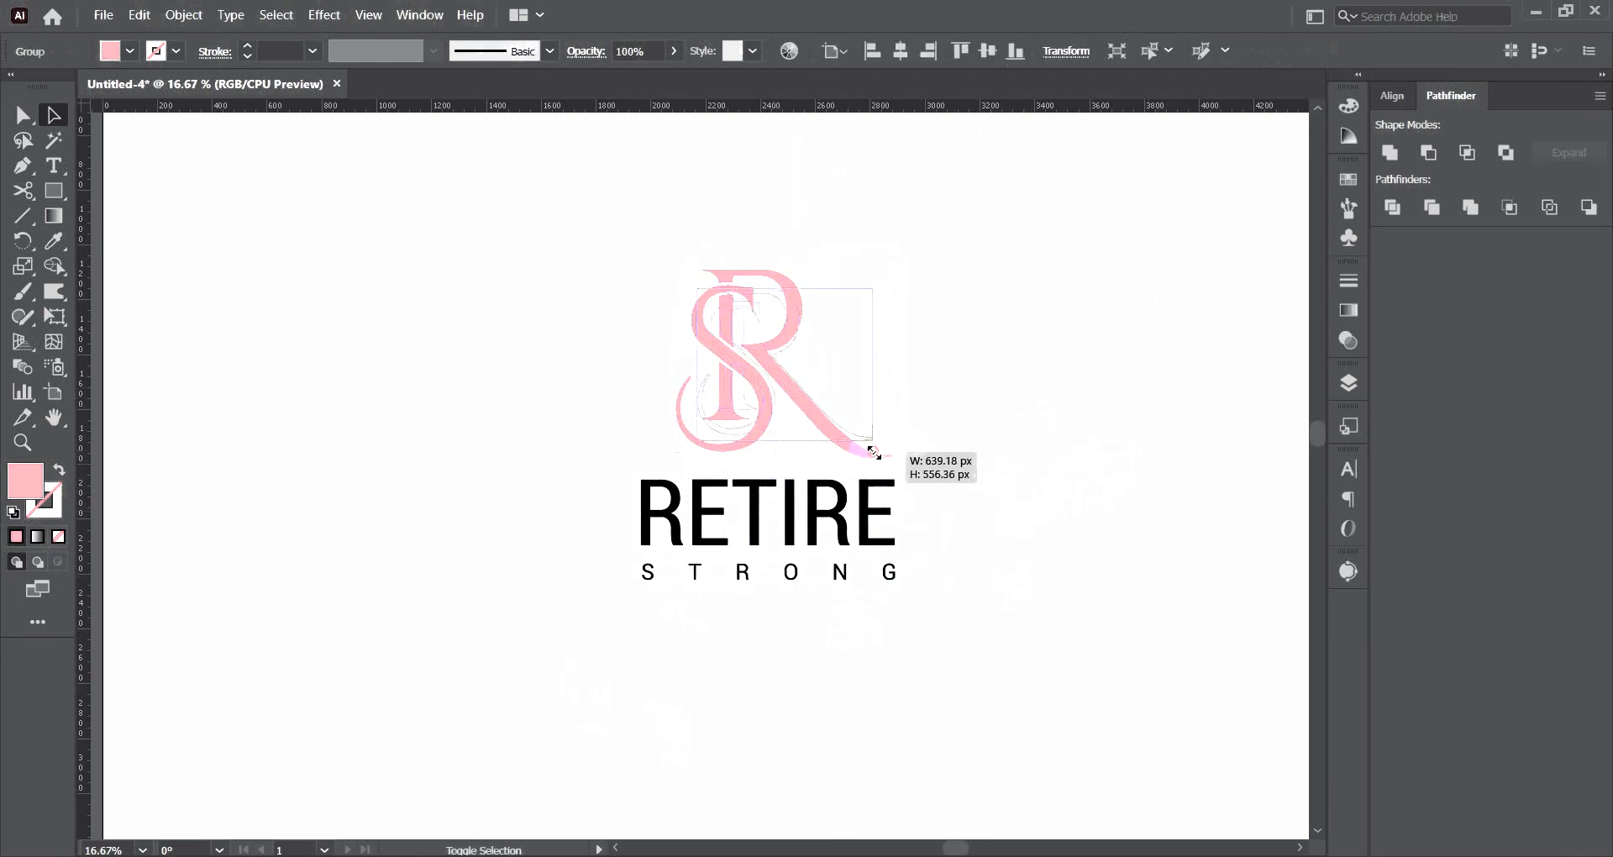
click(849, 492)
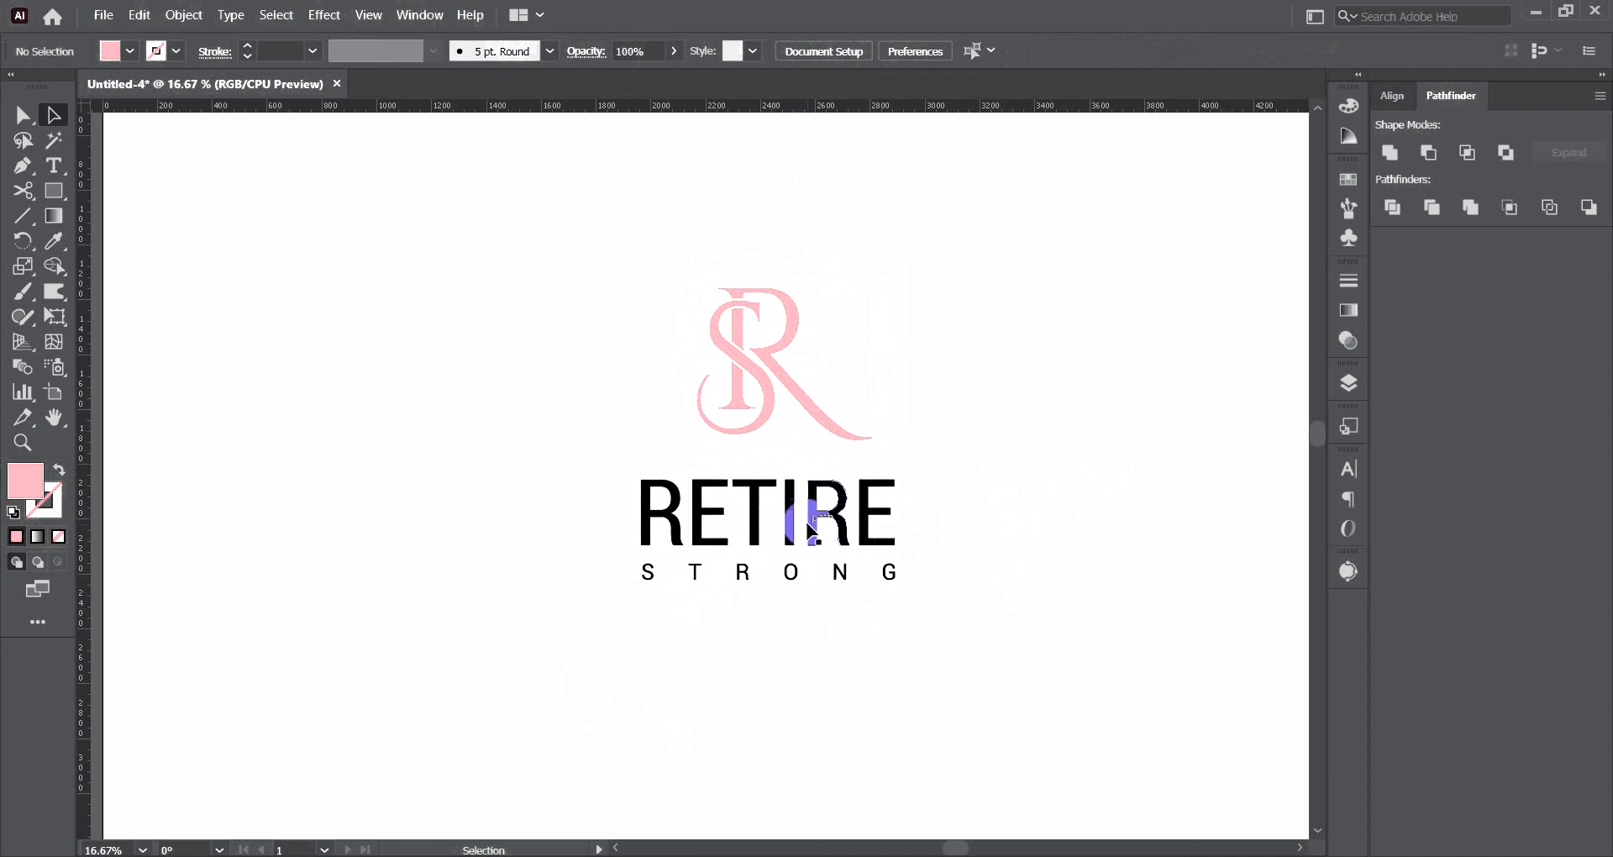
Enlarge the RETIRE STRONG text and centre it horizontally beneath the monogram.
click(809, 525)
drag(897, 581, 916, 589)
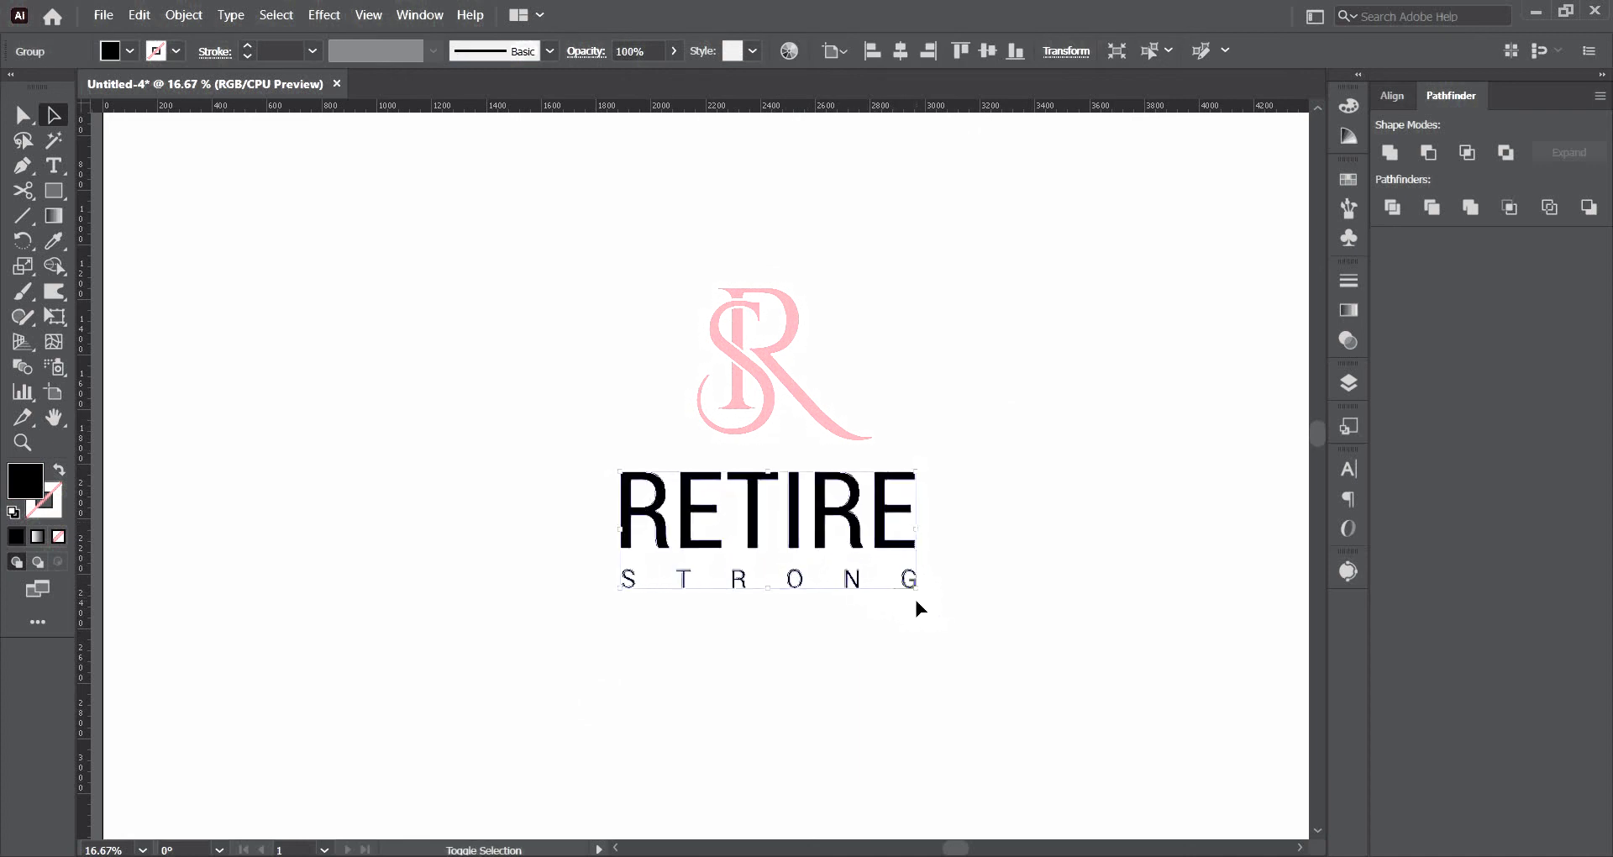
drag(573, 644, 941, 267)
click(901, 52)
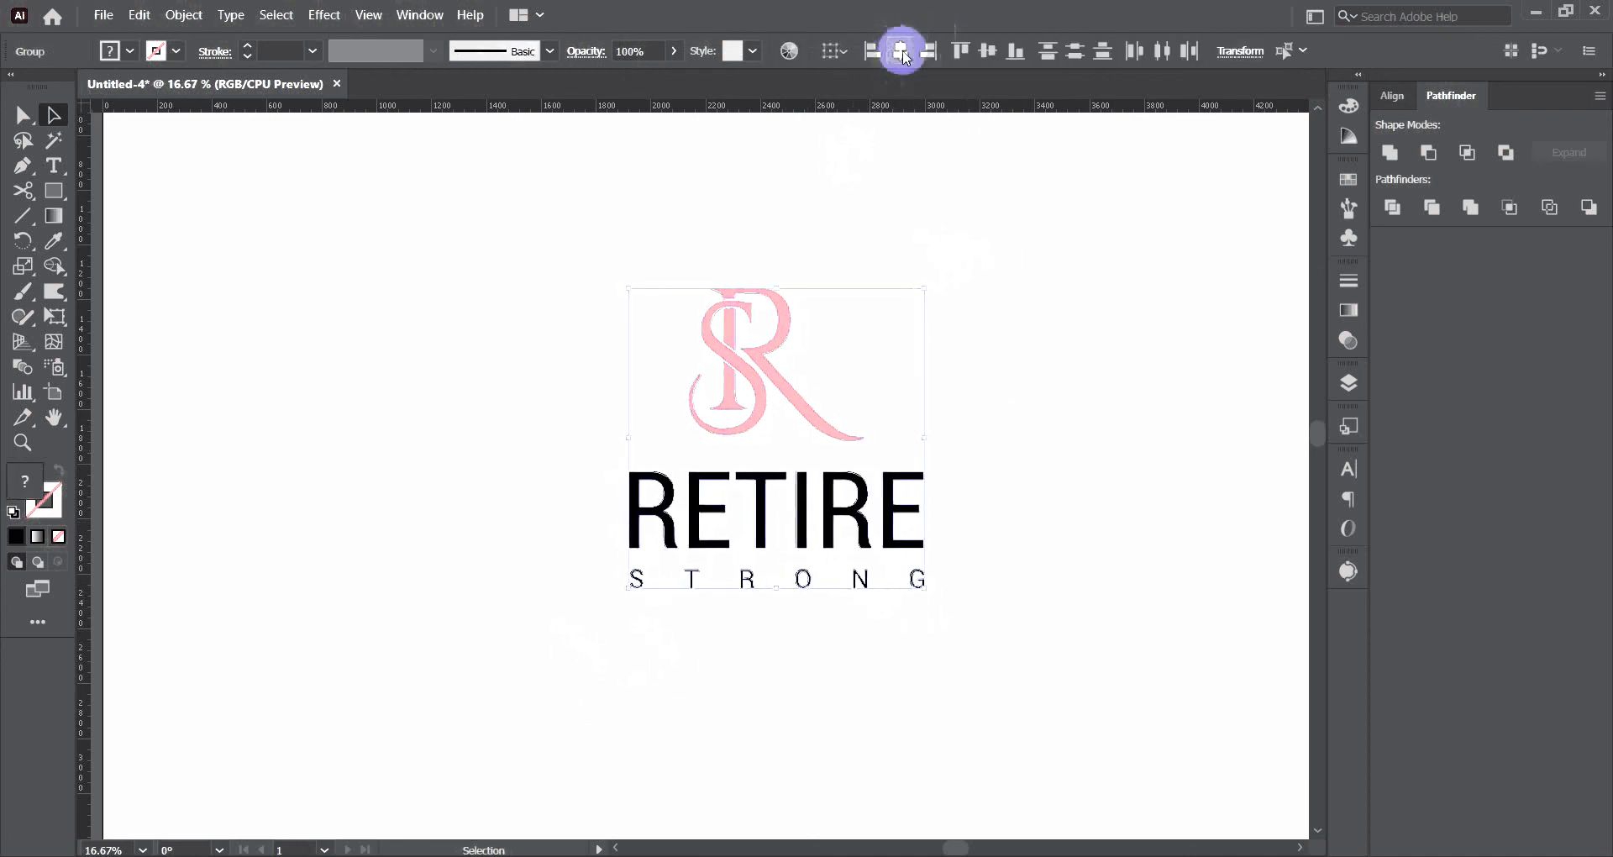
click(980, 322)
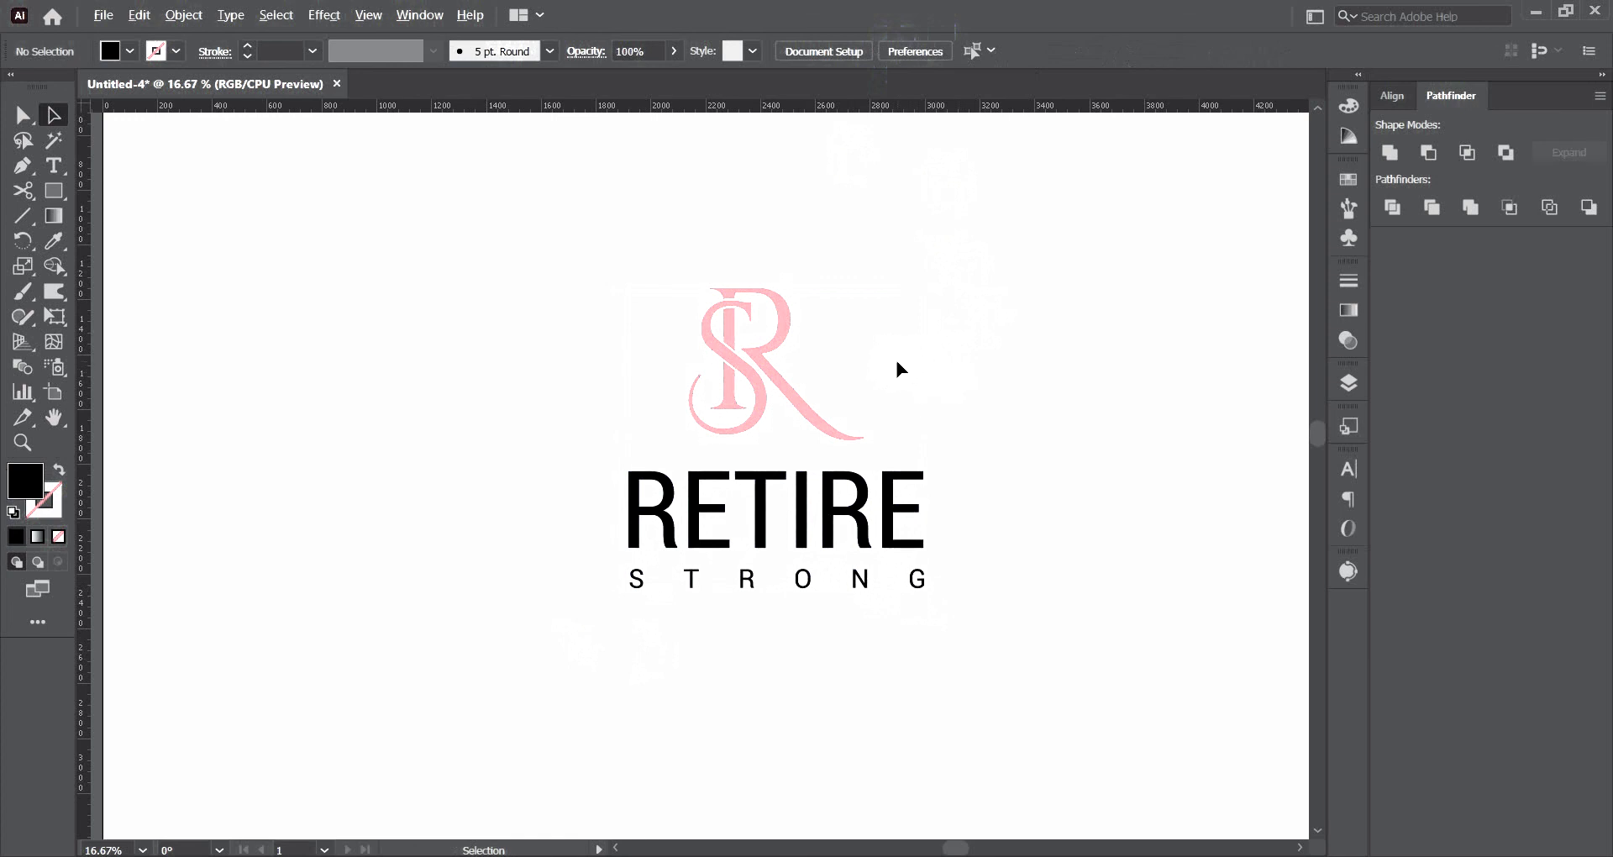
Move the whole SR RETIRE STRONG logo off the artboard onto the left pasteboard.
alt+scroll(859, 353, down, 1)
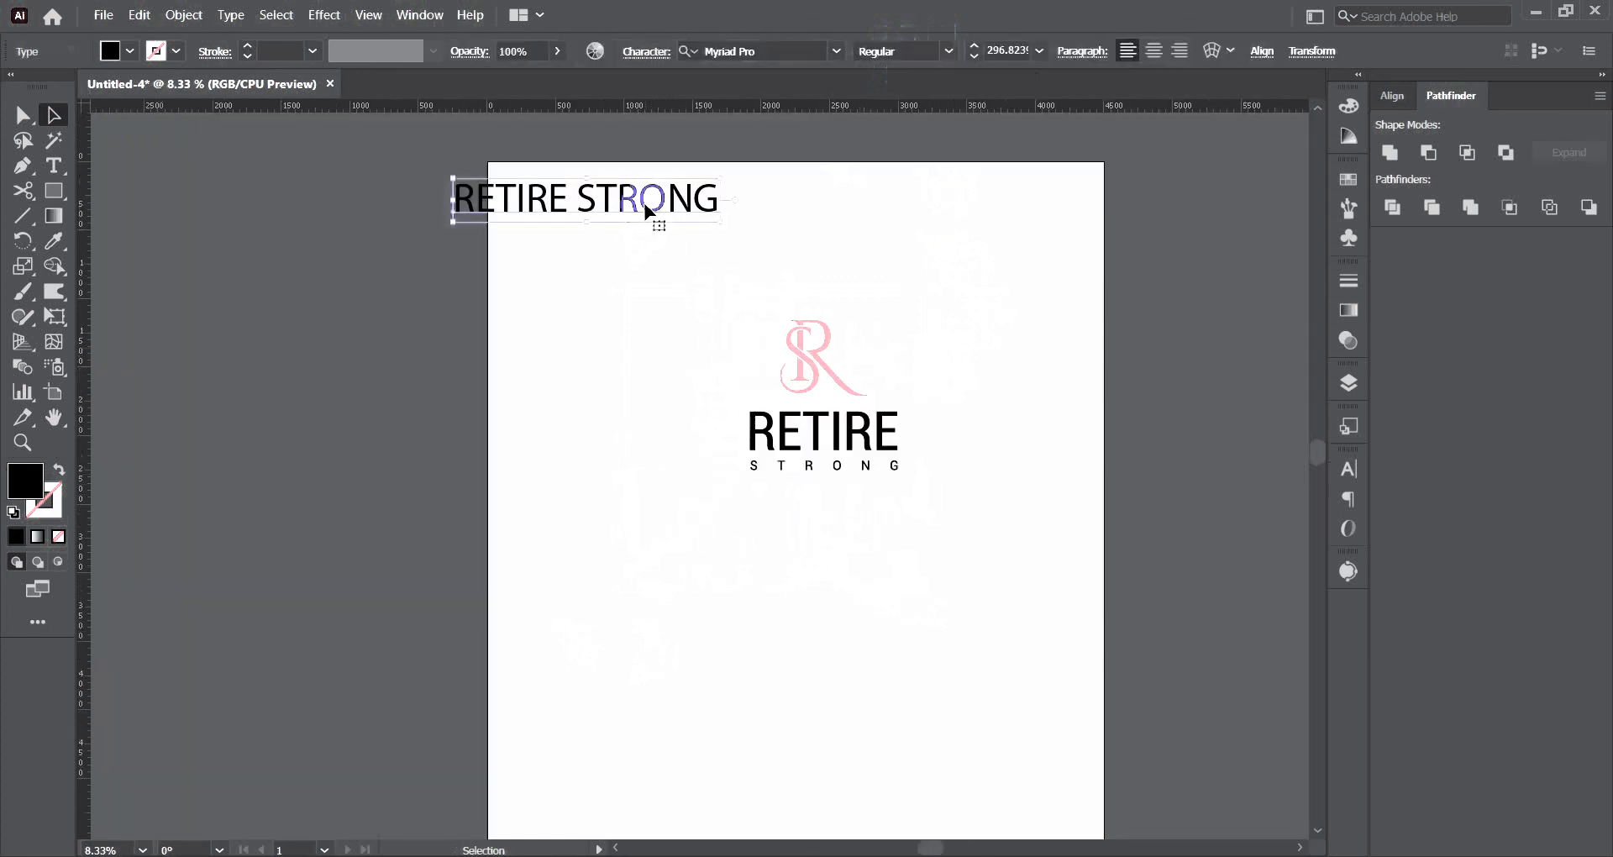
click(796, 389)
alt+scroll(896, 403, up, 1)
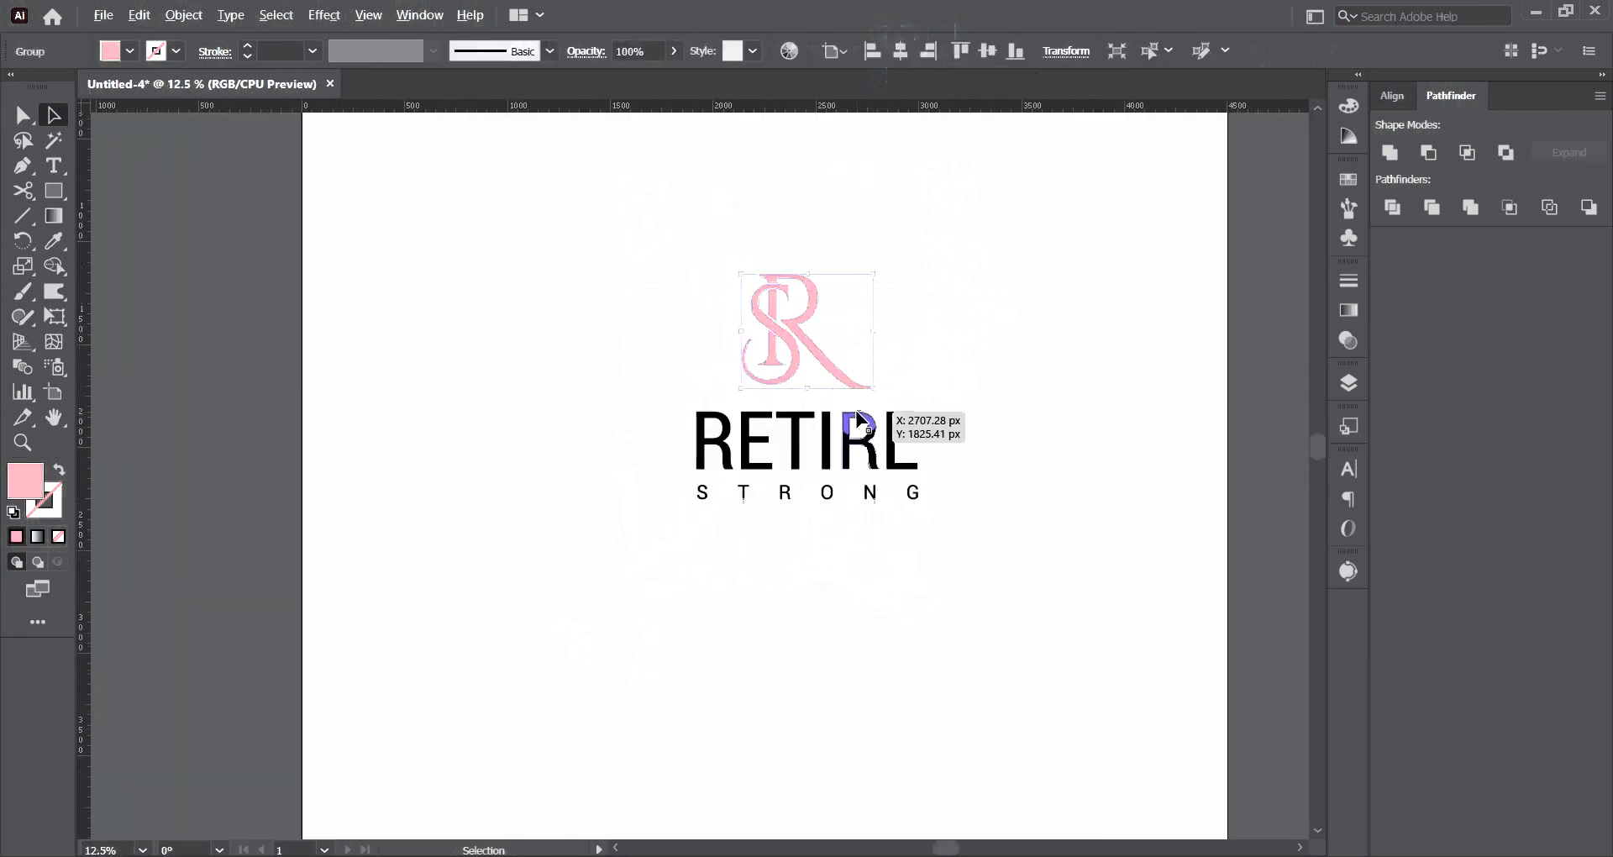
shift+click(897, 458)
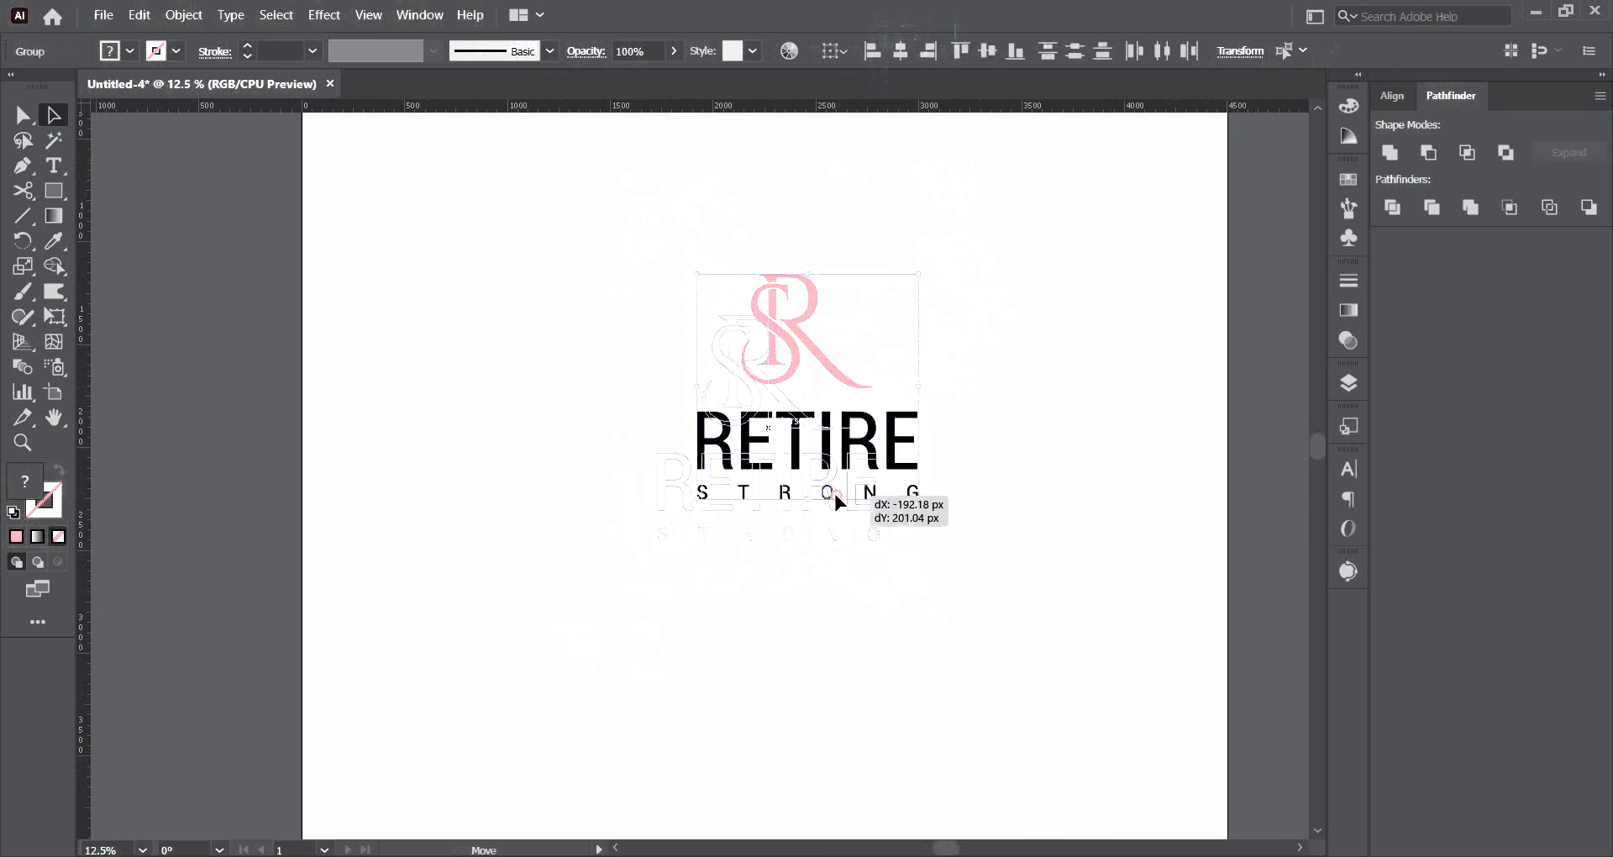
alt+scroll(833, 495, down, 2)
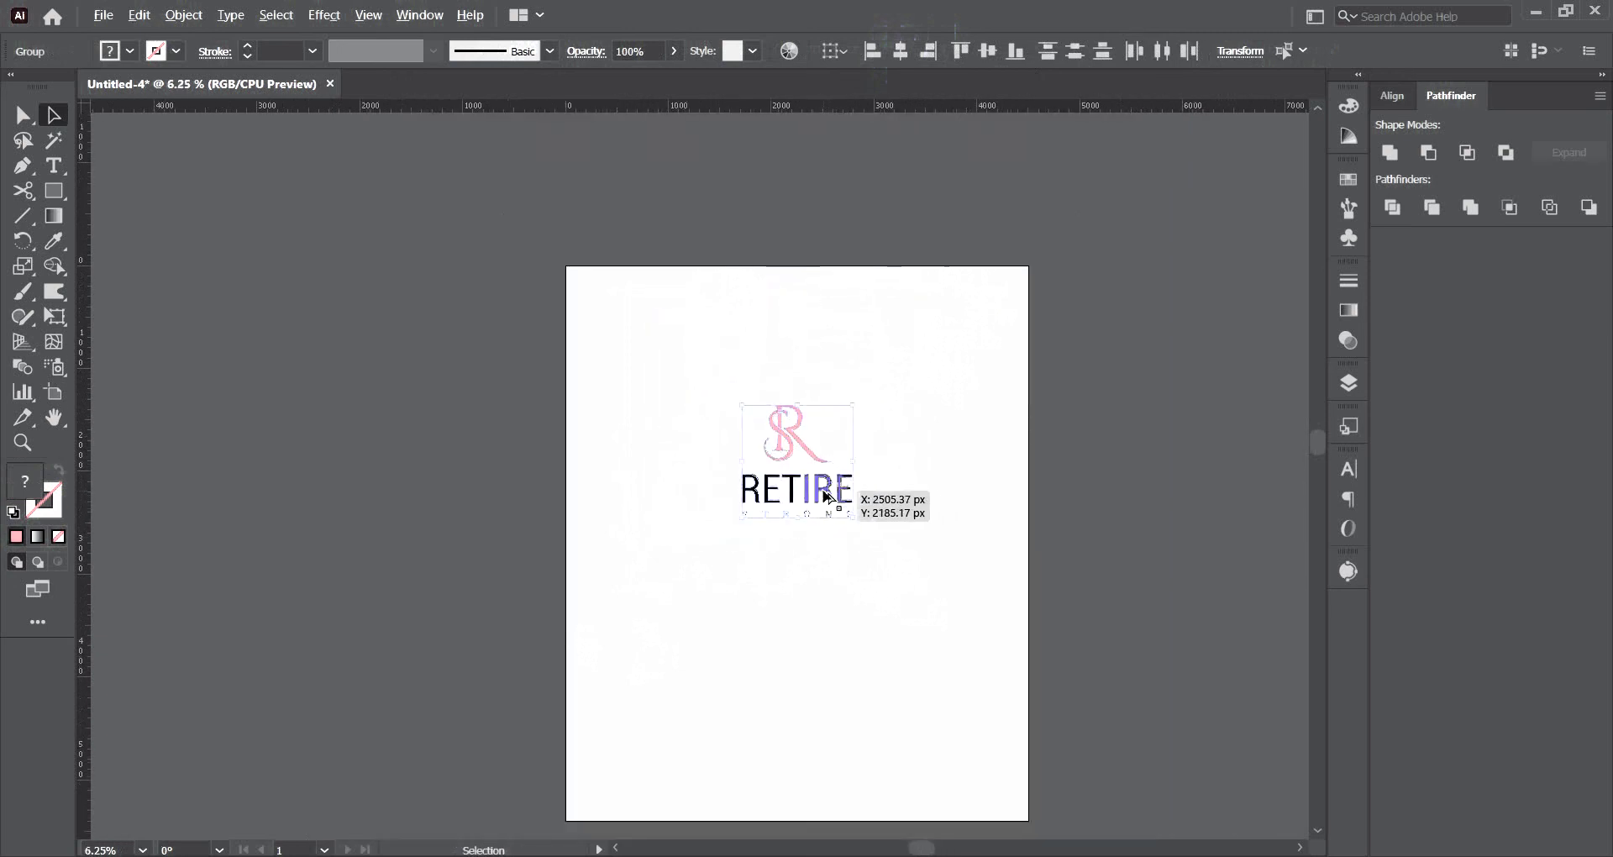
drag(812, 499, 441, 472)
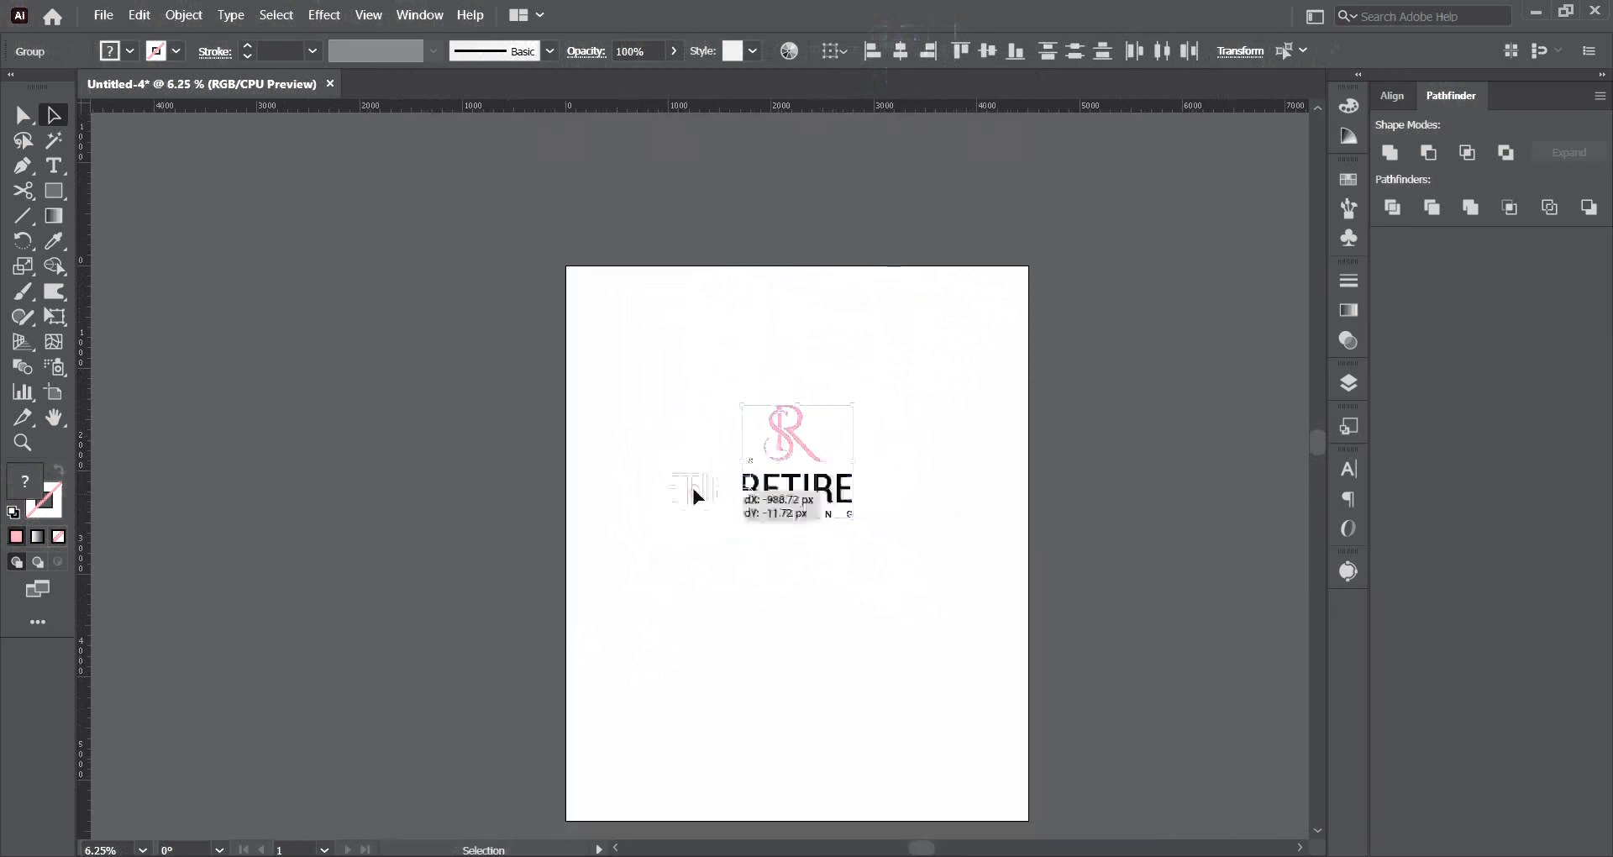
click(229, 334)
Draw a rectangle covering the artboard and fill it with black #000000.
click(53, 191)
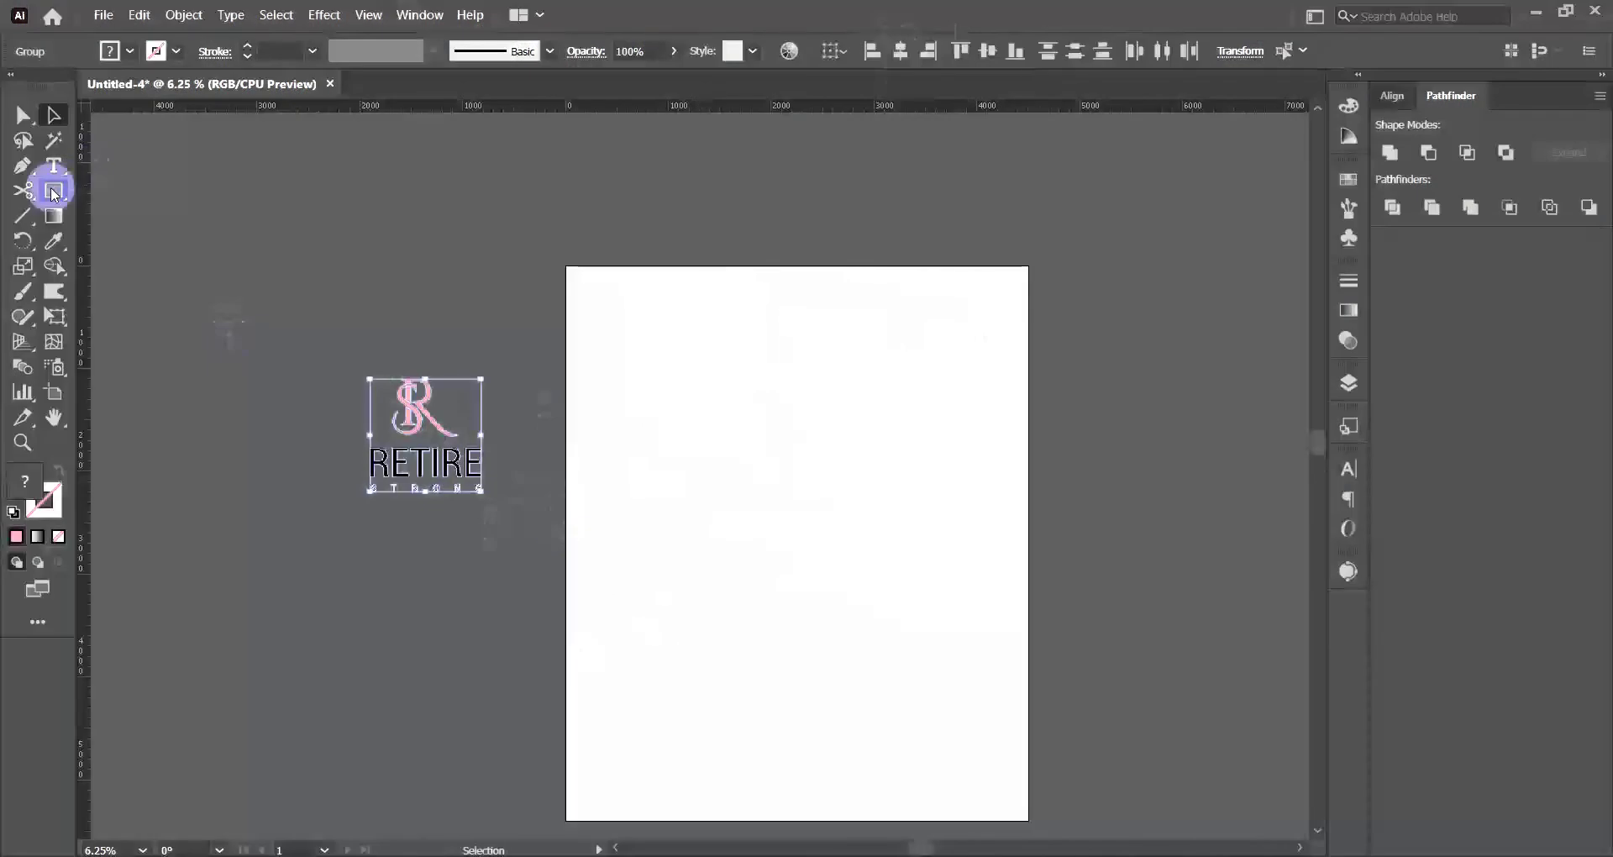
scroll(684, 325, down, 1)
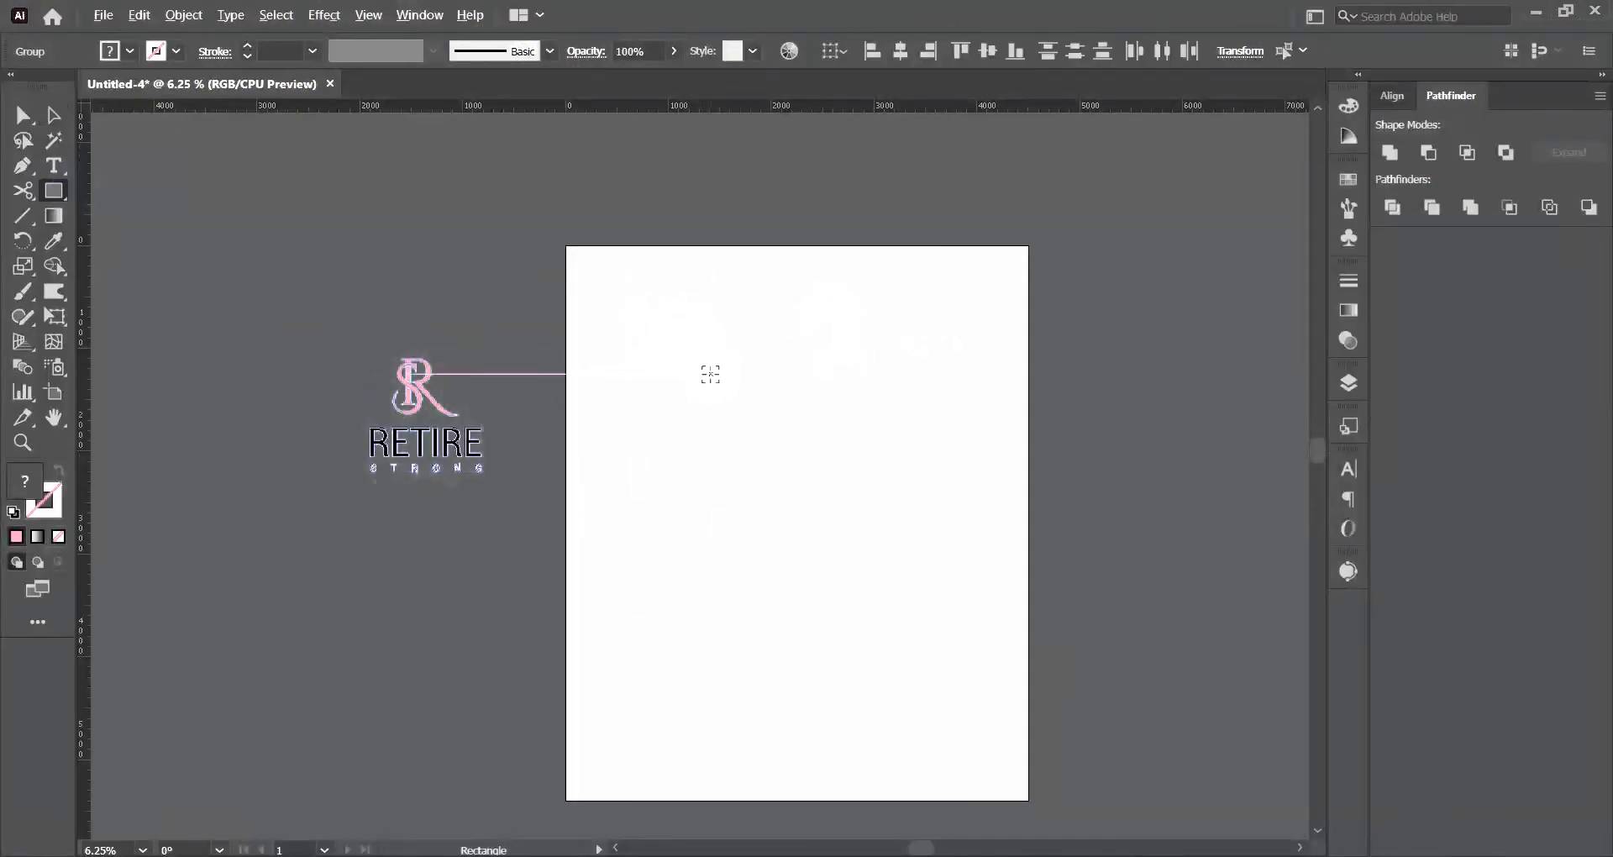
scroll(710, 374, up, 1)
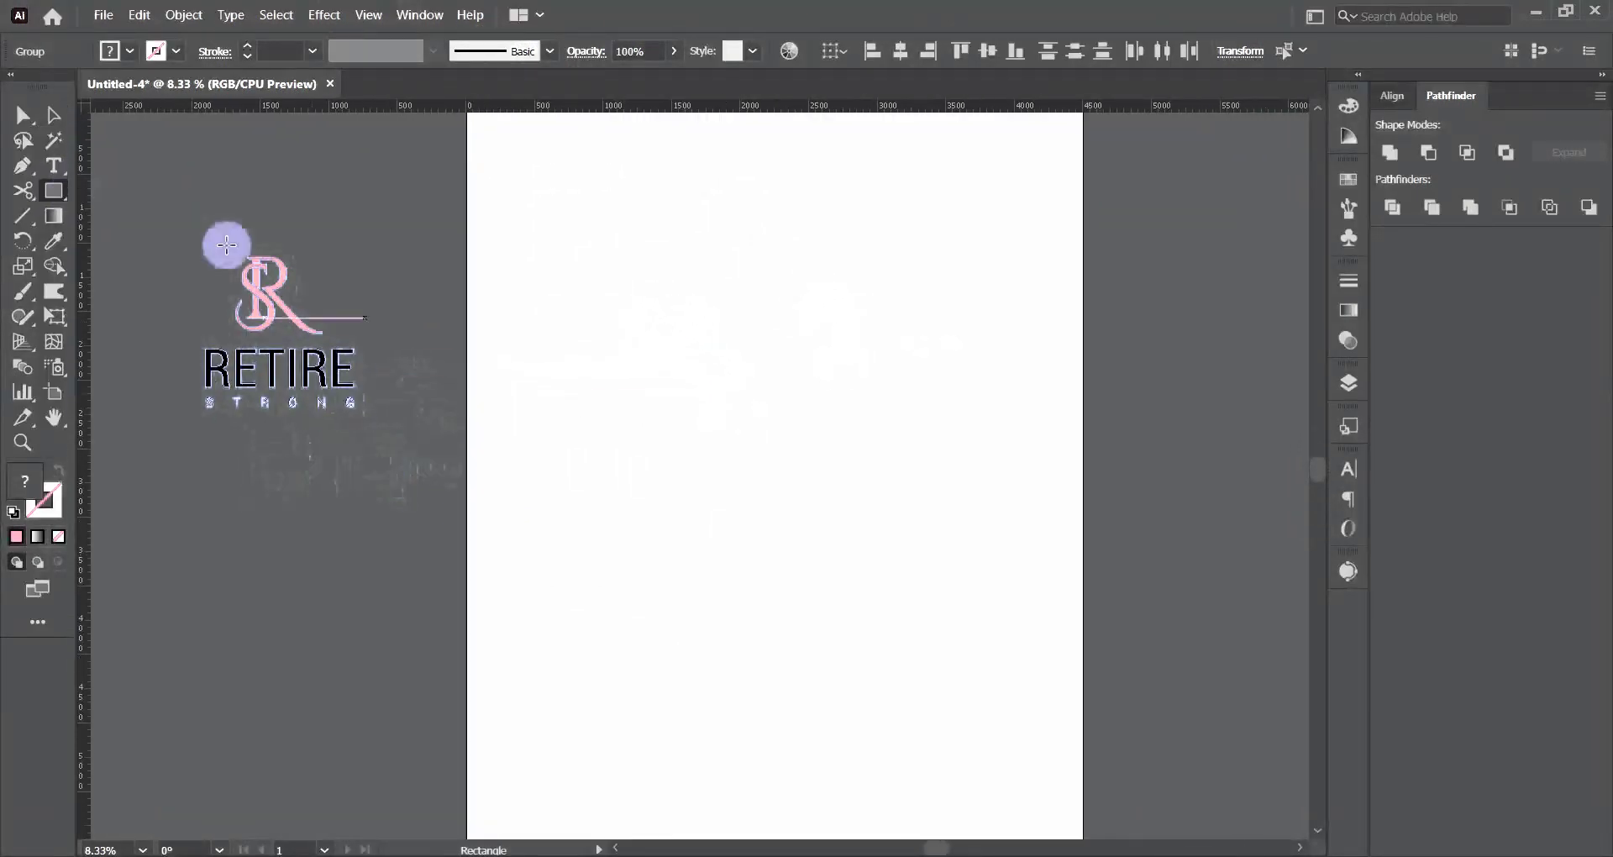
drag(53, 191, 114, 193)
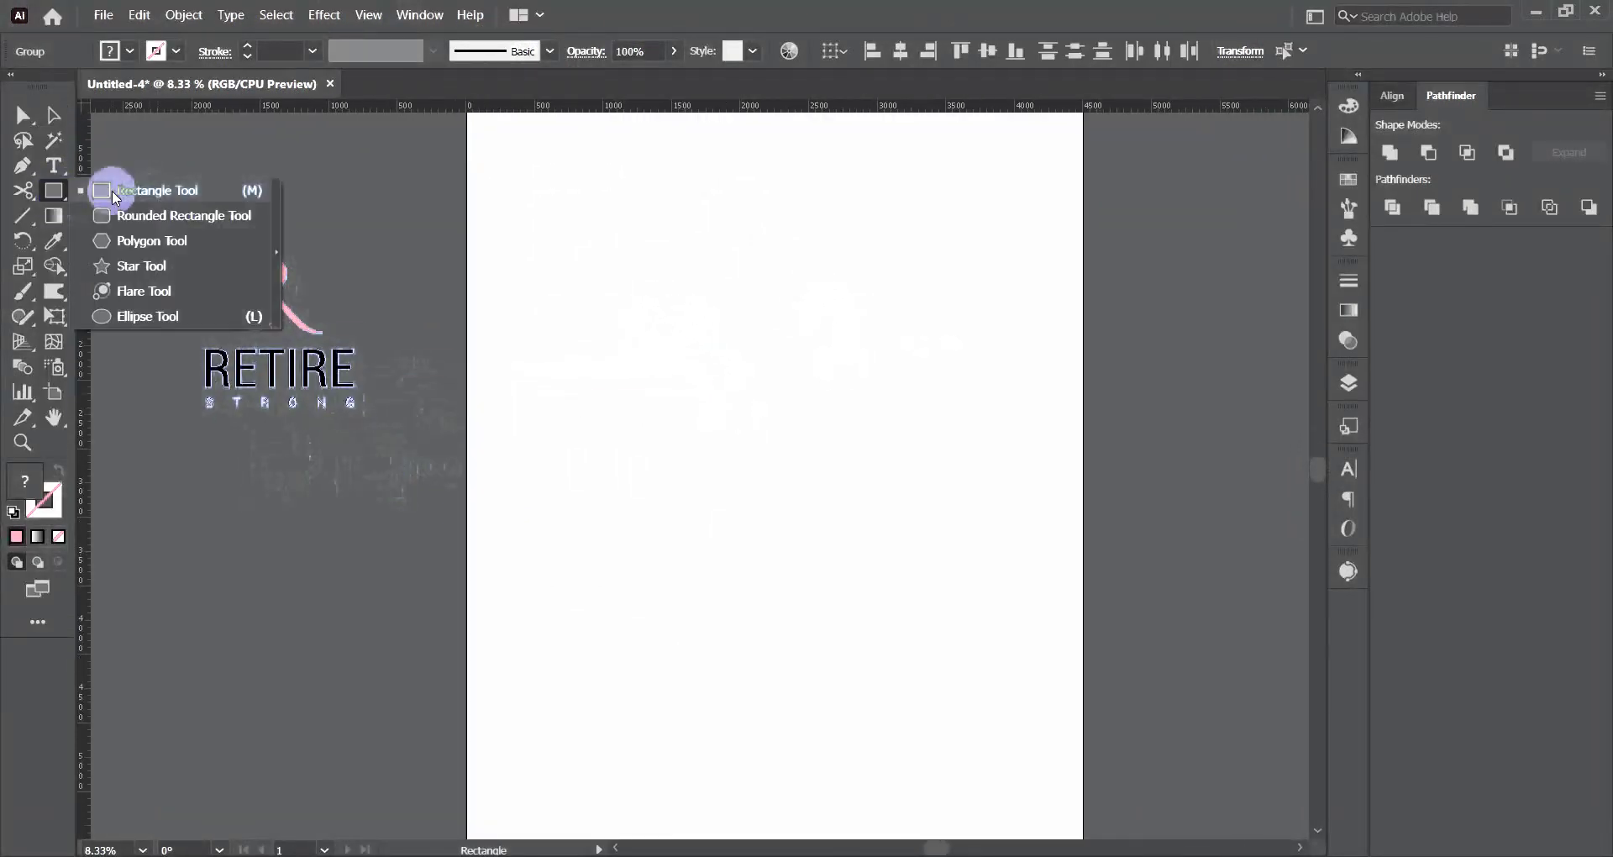
click(188, 193)
drag(520, 157, 1076, 799)
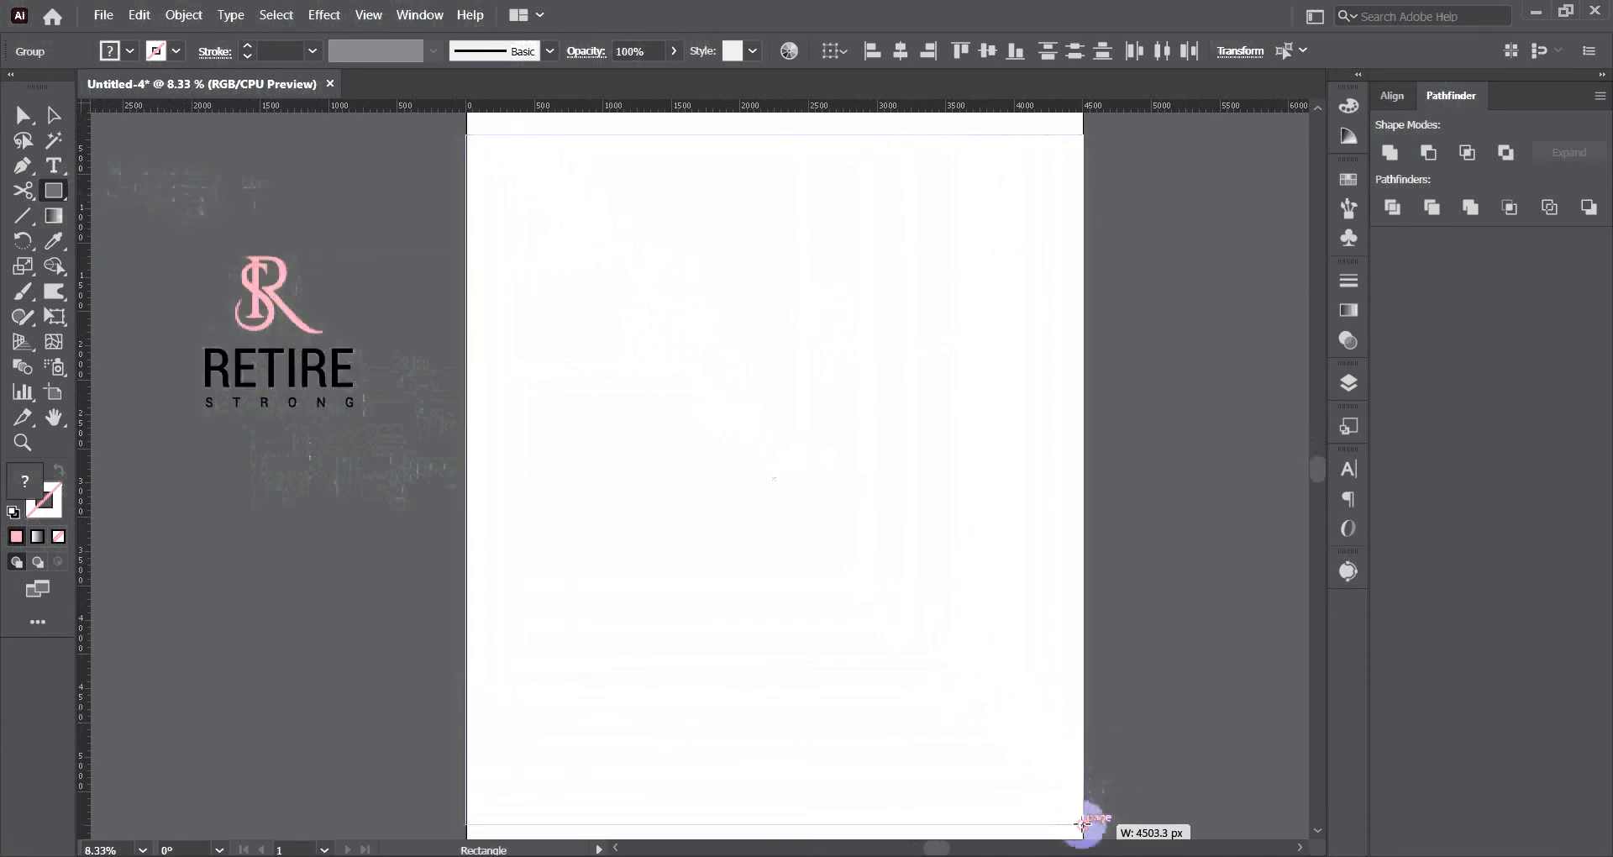
drag(1075, 799, 1083, 838)
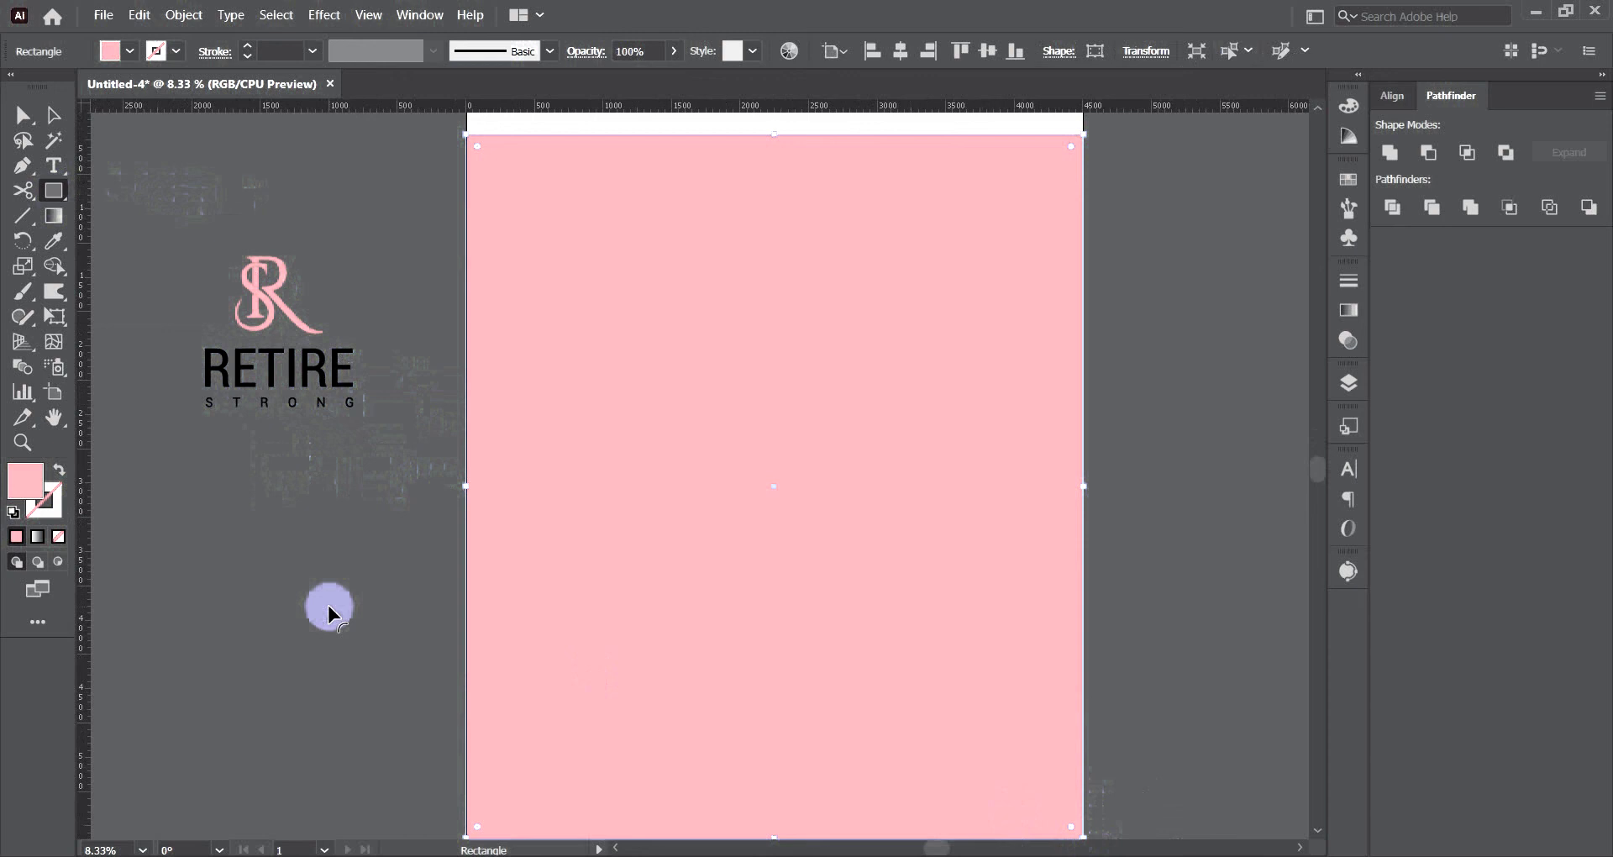
double_click(27, 479)
drag(1116, 613, 1021, 643)
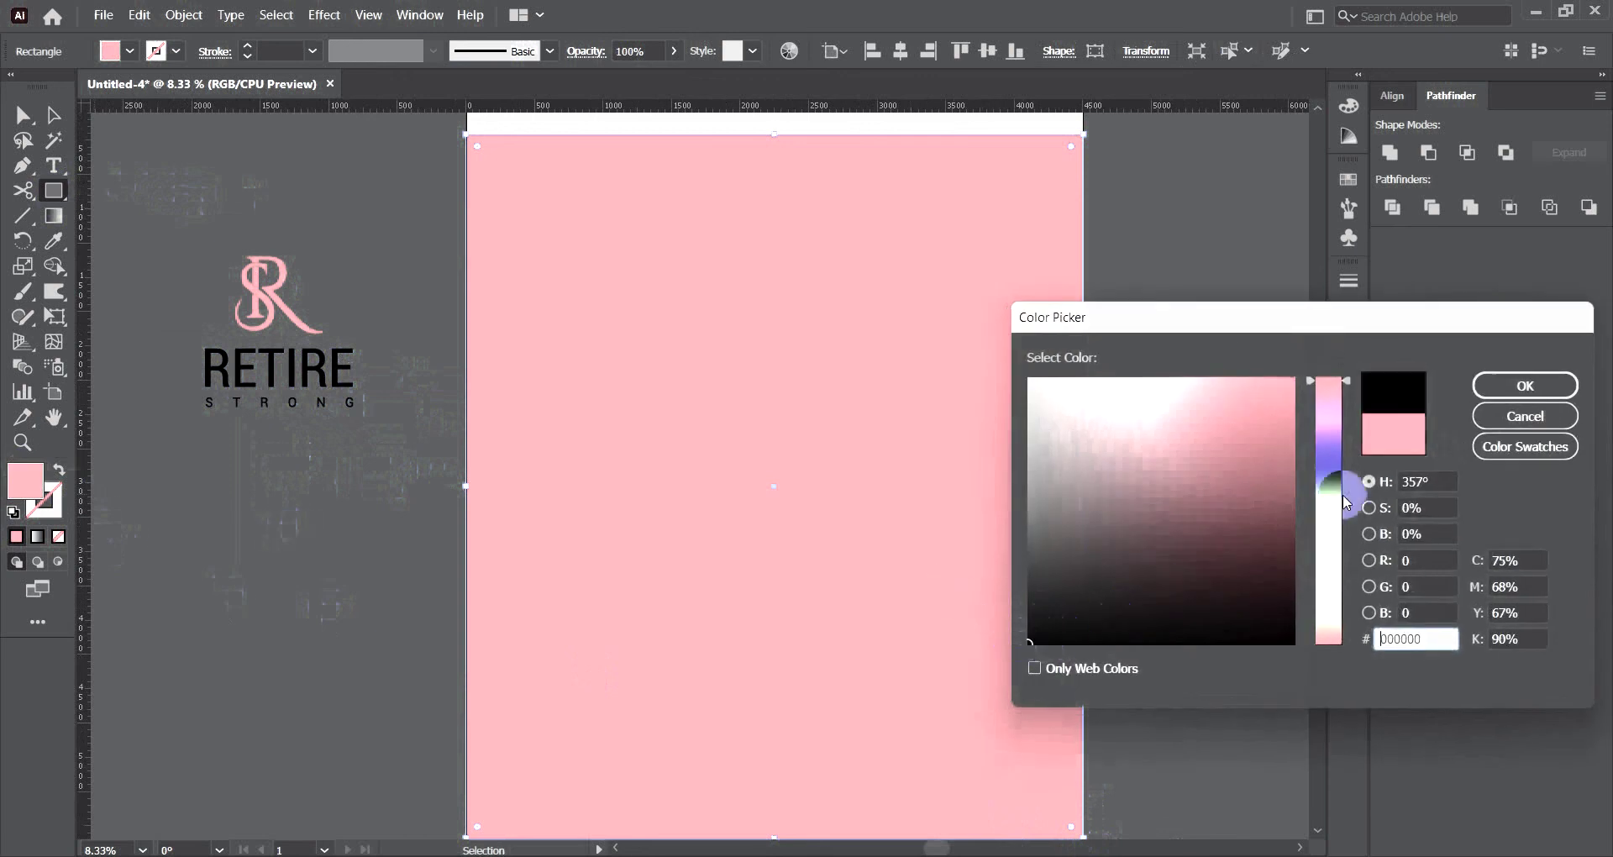
click(1490, 391)
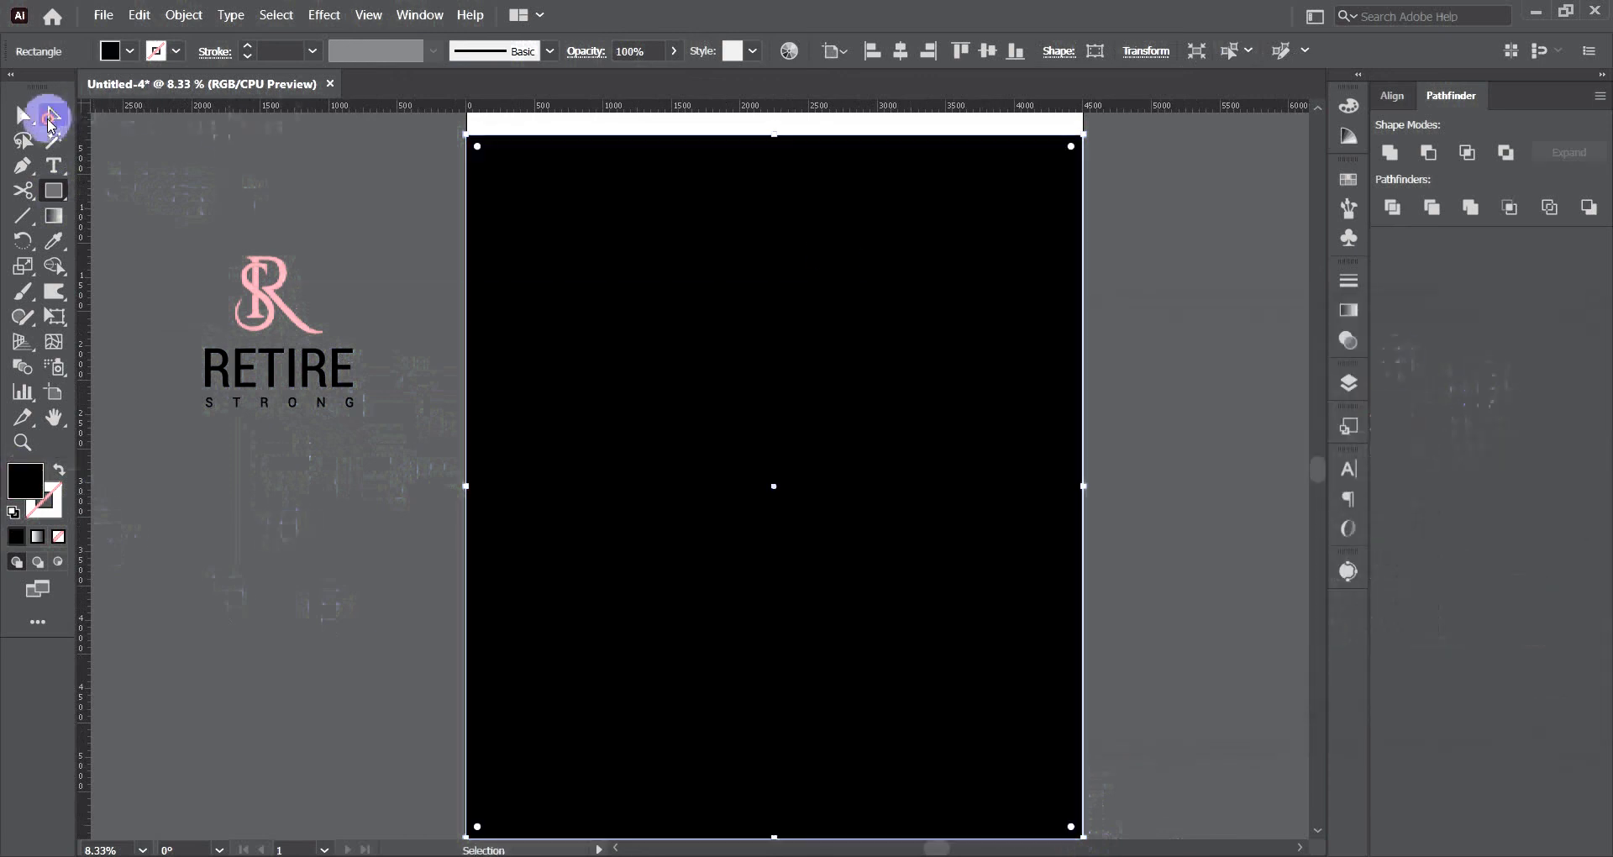
Inspect the black rectangle's anchor points, then deselect everything.
click(49, 115)
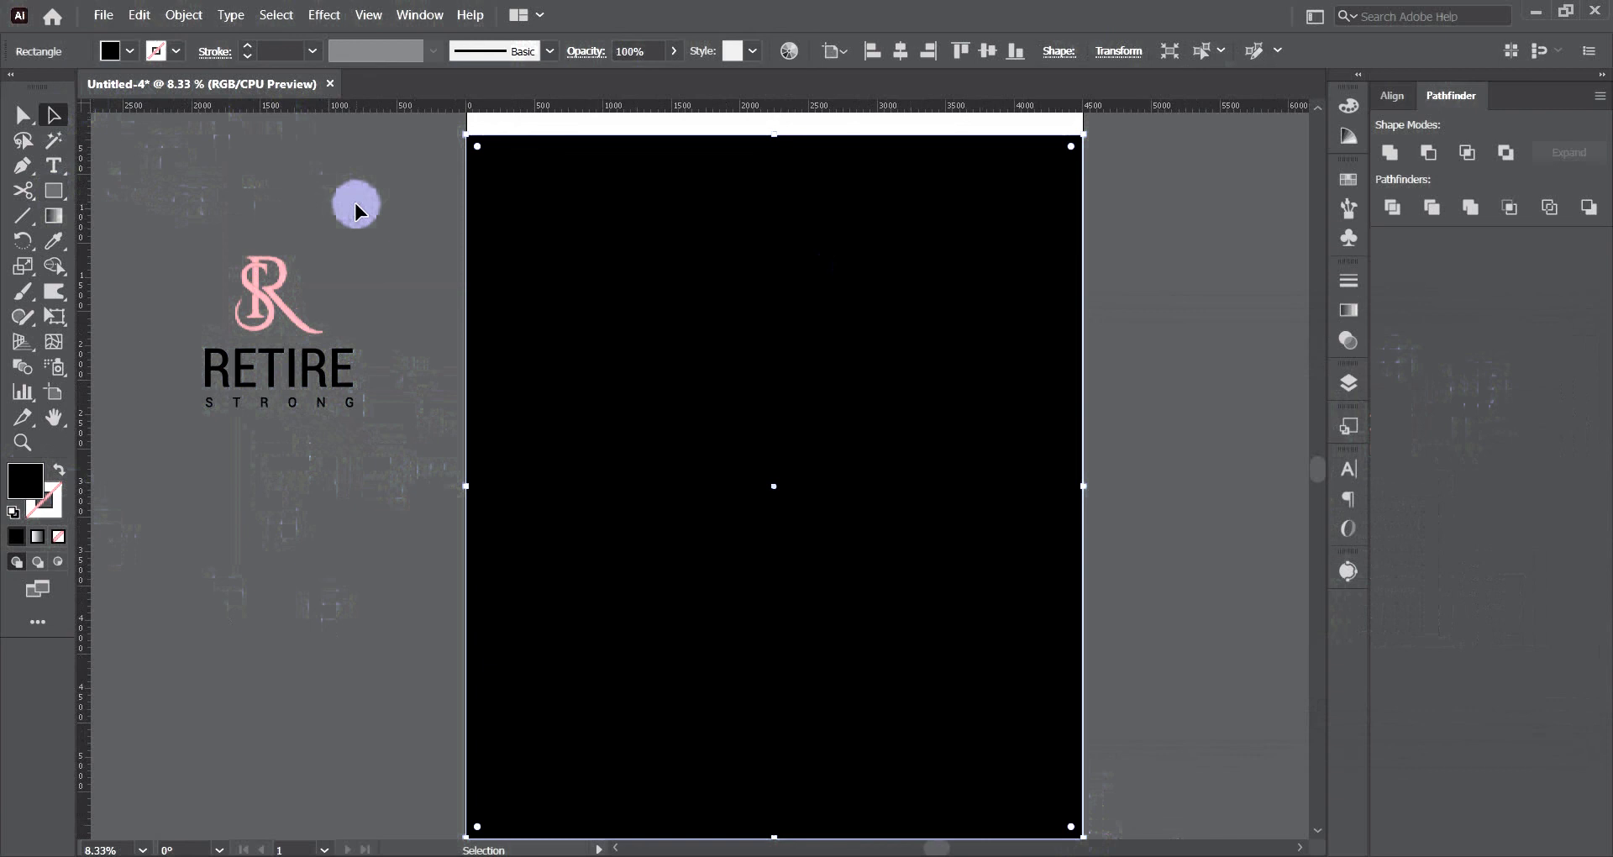
click(356, 210)
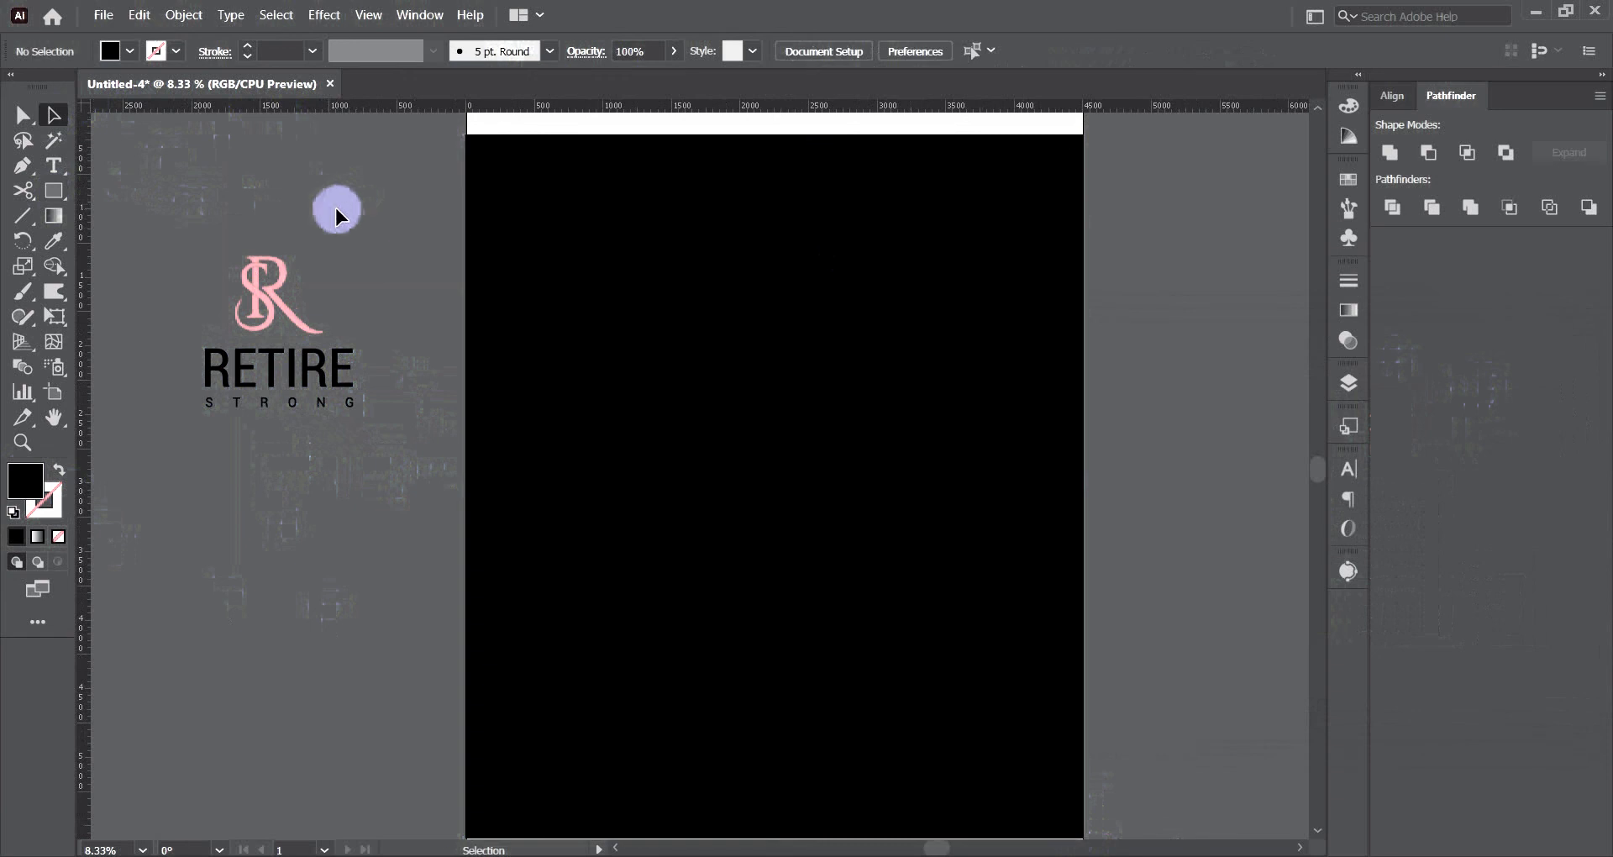
drag(685, 232, 929, 336)
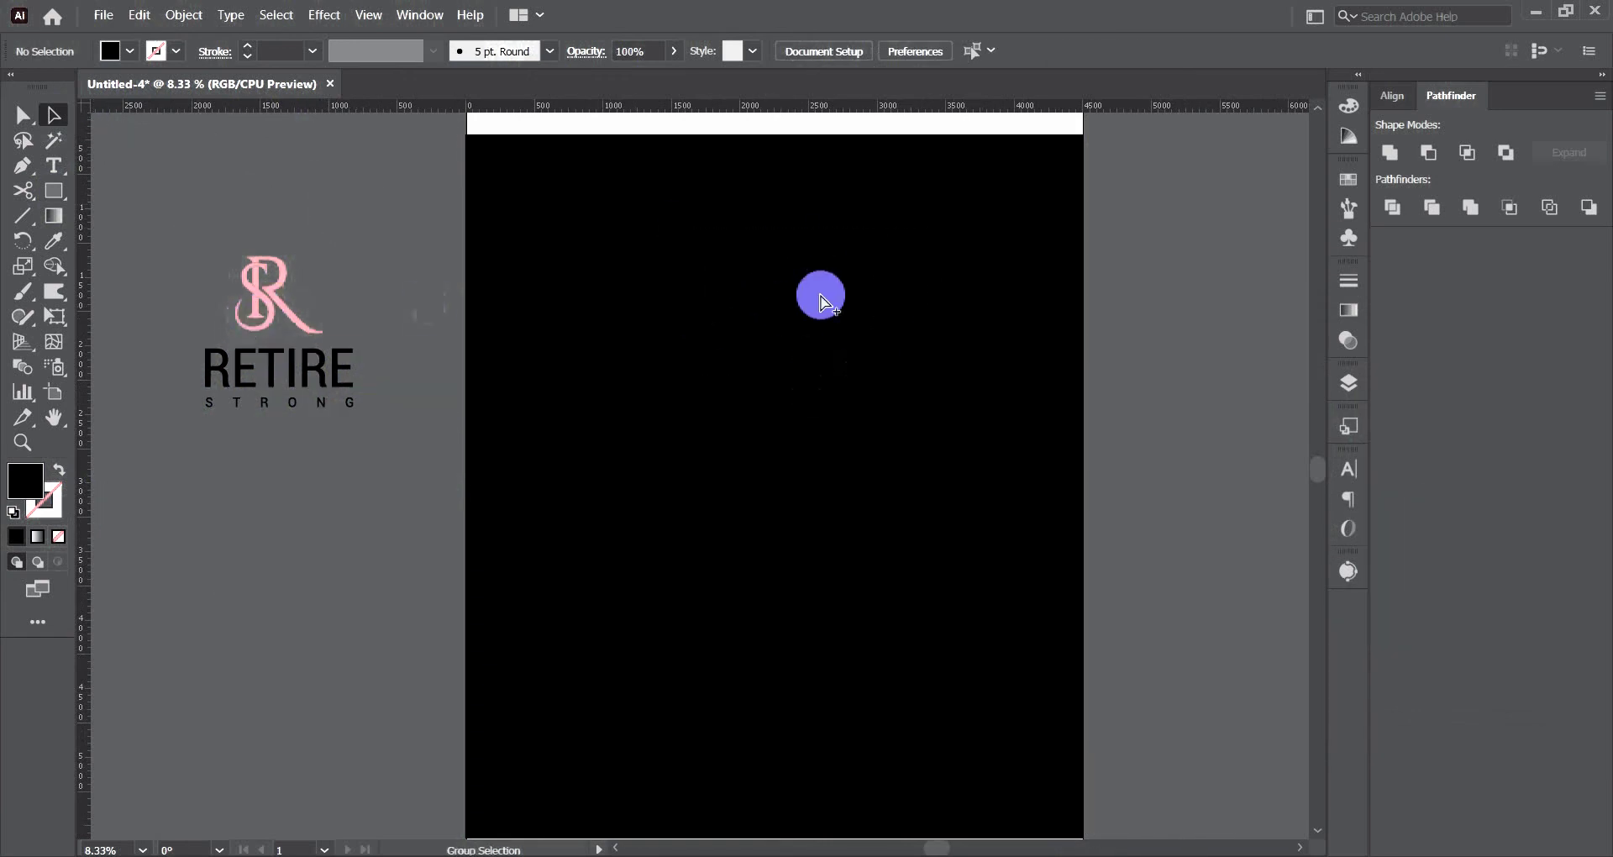
click(821, 300)
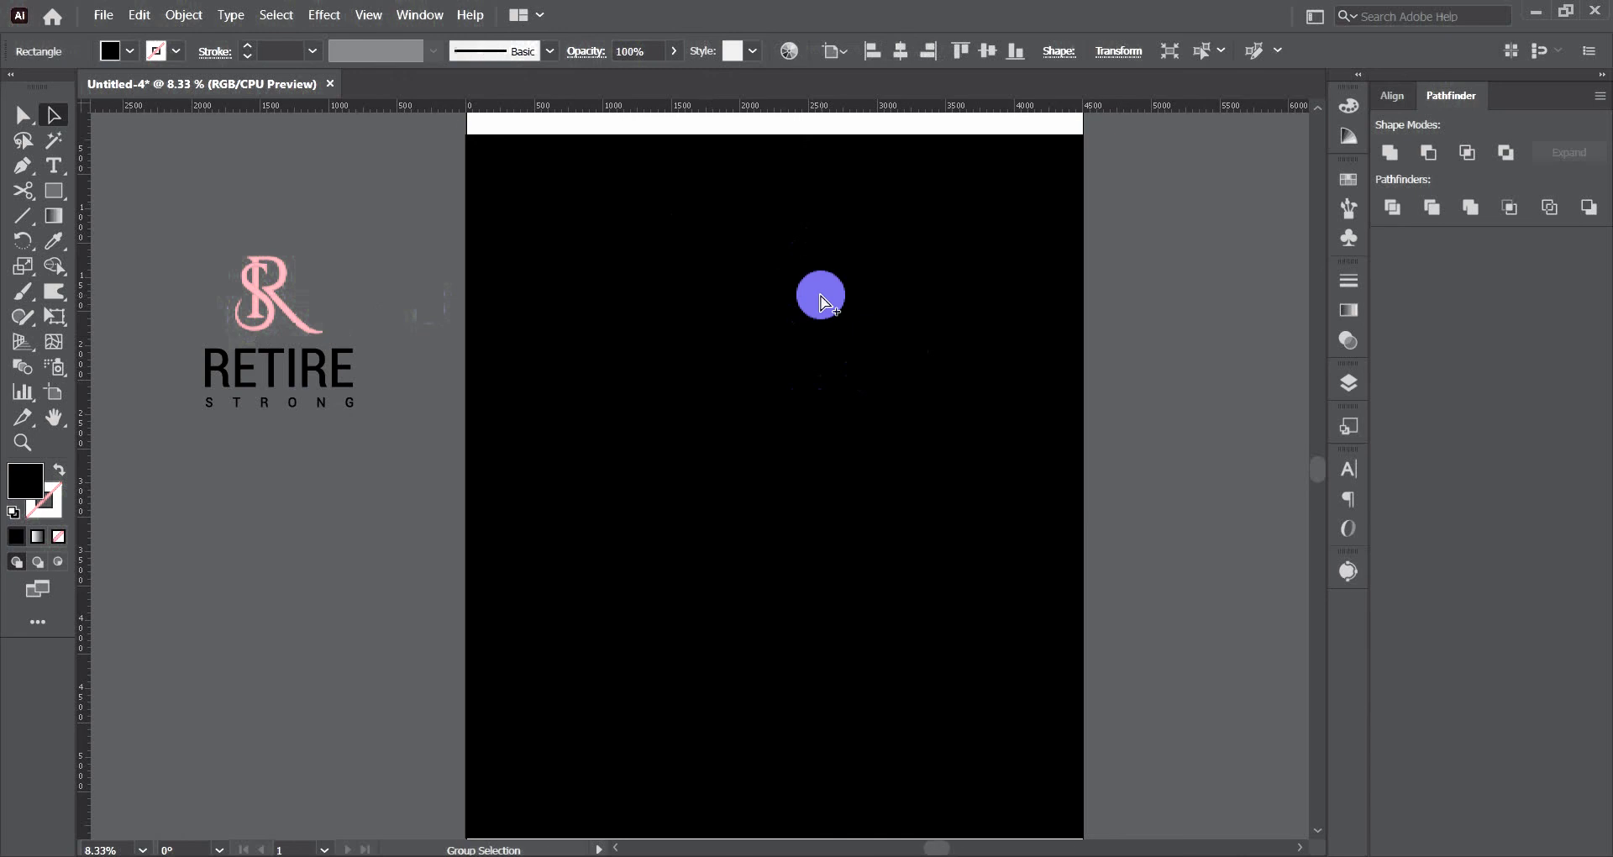
click(1210, 376)
click(926, 356)
key(a)
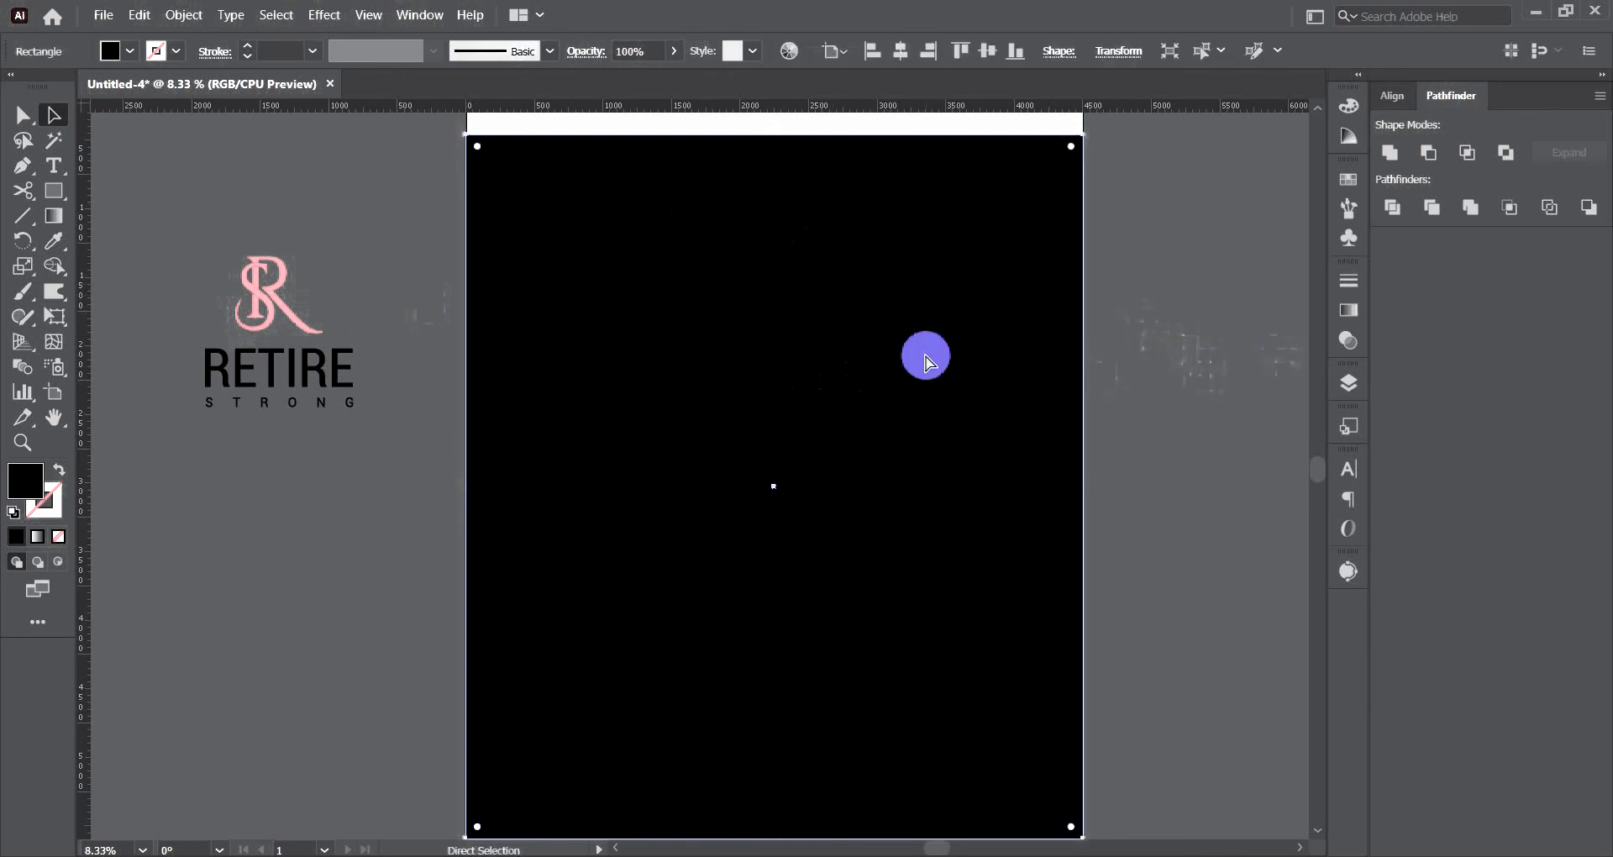
key(ctrl+shift+a)
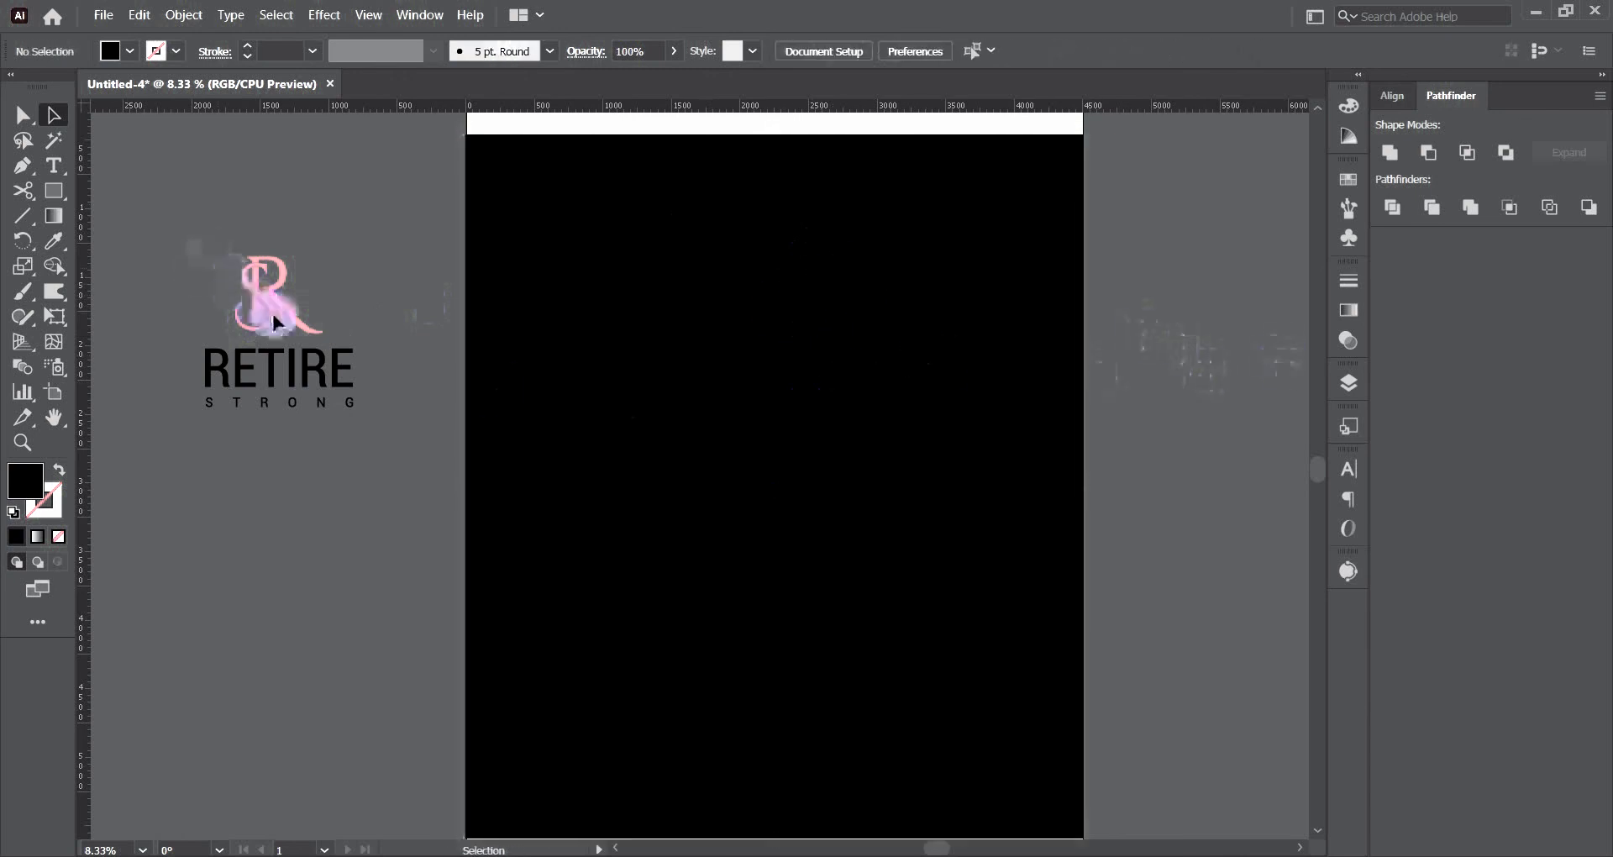
Select the entire logo and text group and apply Object > Expand.
click(273, 321)
click(159, 235)
drag(181, 210, 376, 461)
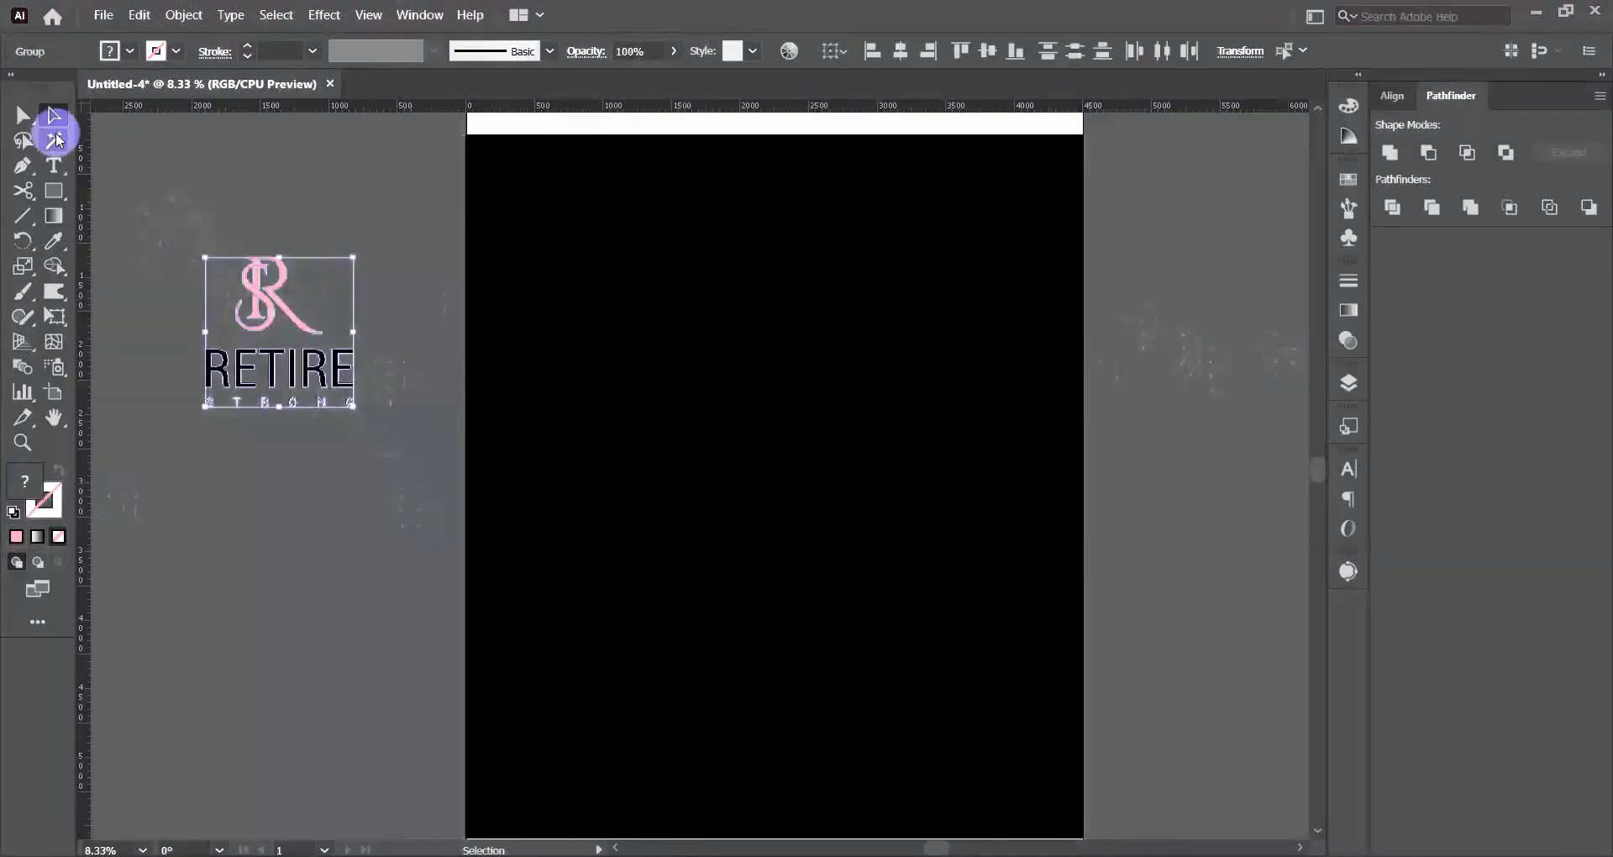
click(184, 14)
click(285, 255)
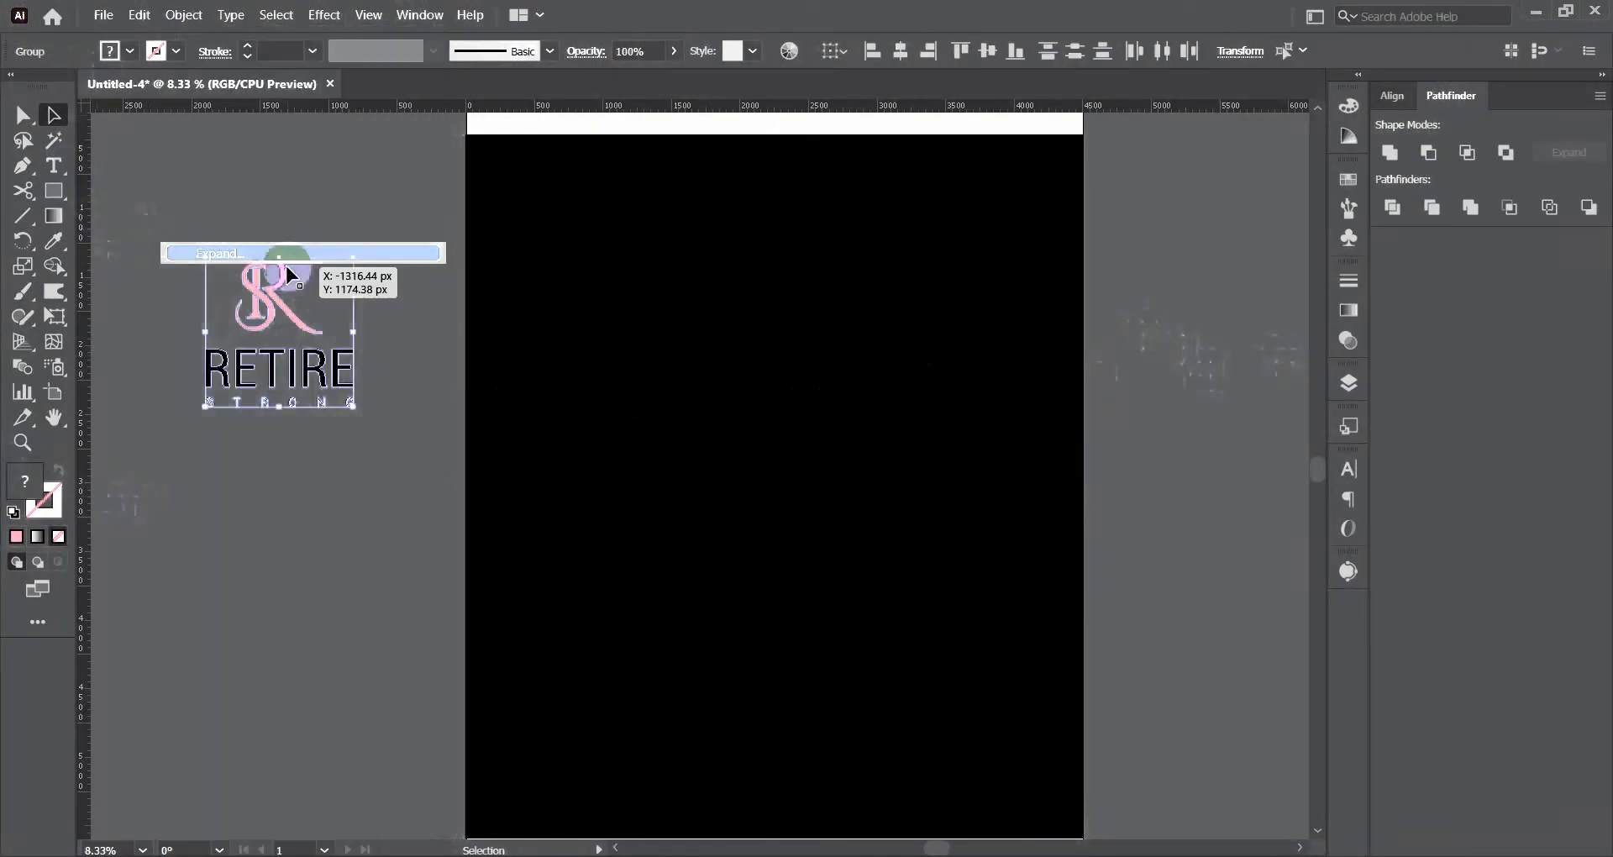
Change the logo's fill to a pale gold cream colour.
double_click(26, 481)
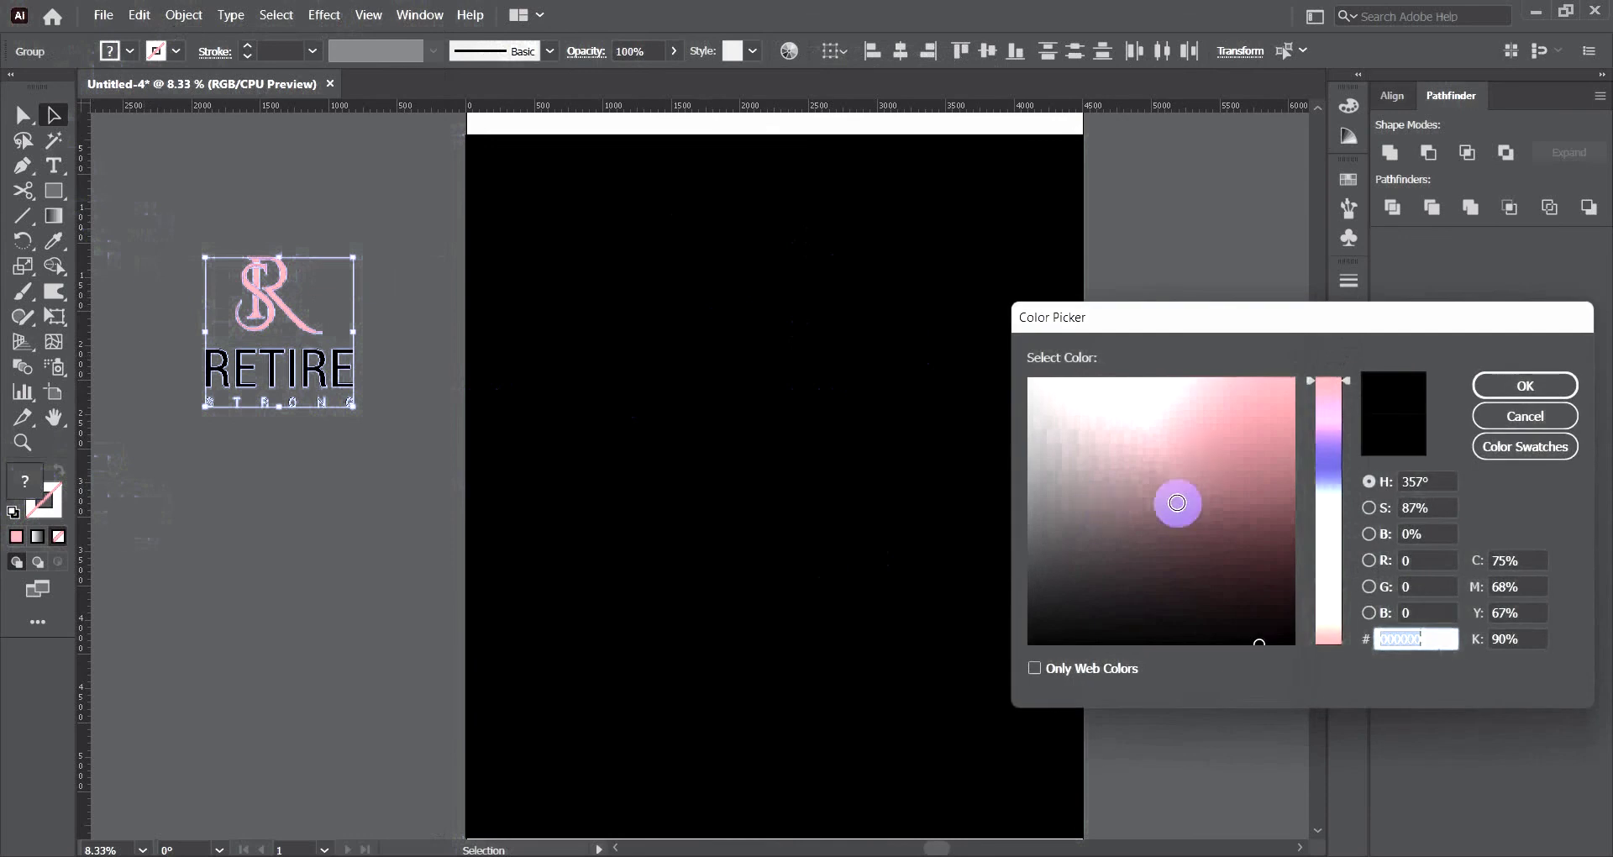
drag(1328, 553, 1328, 611)
click(1271, 461)
click(1559, 388)
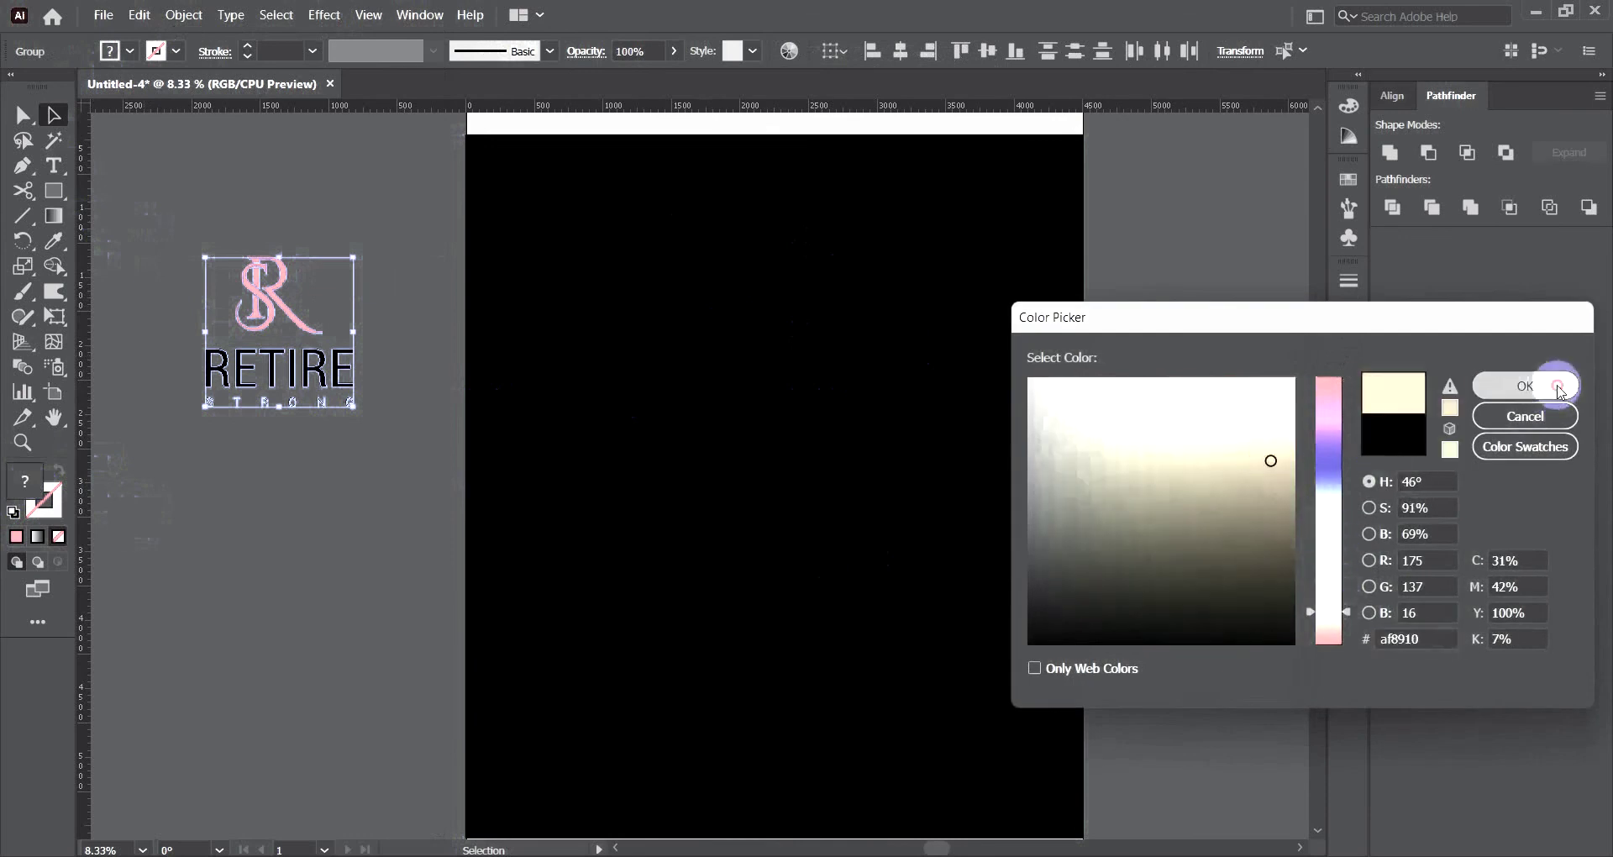
click(371, 313)
Move the logo onto the centre of the black rectangle.
drag(292, 320, 790, 430)
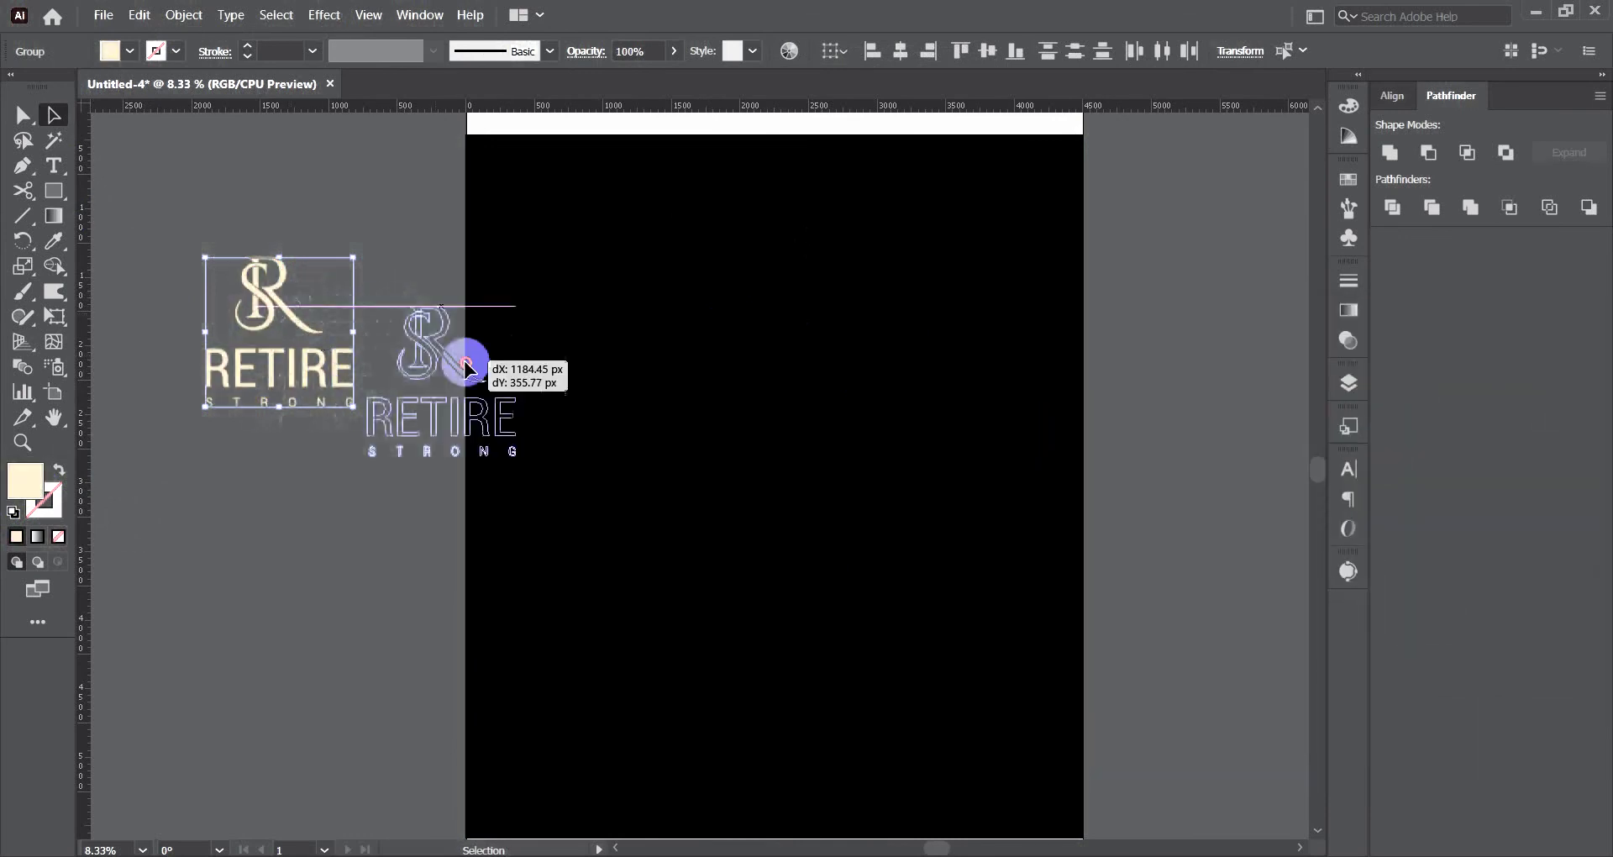
scroll(1157, 396, down, 1)
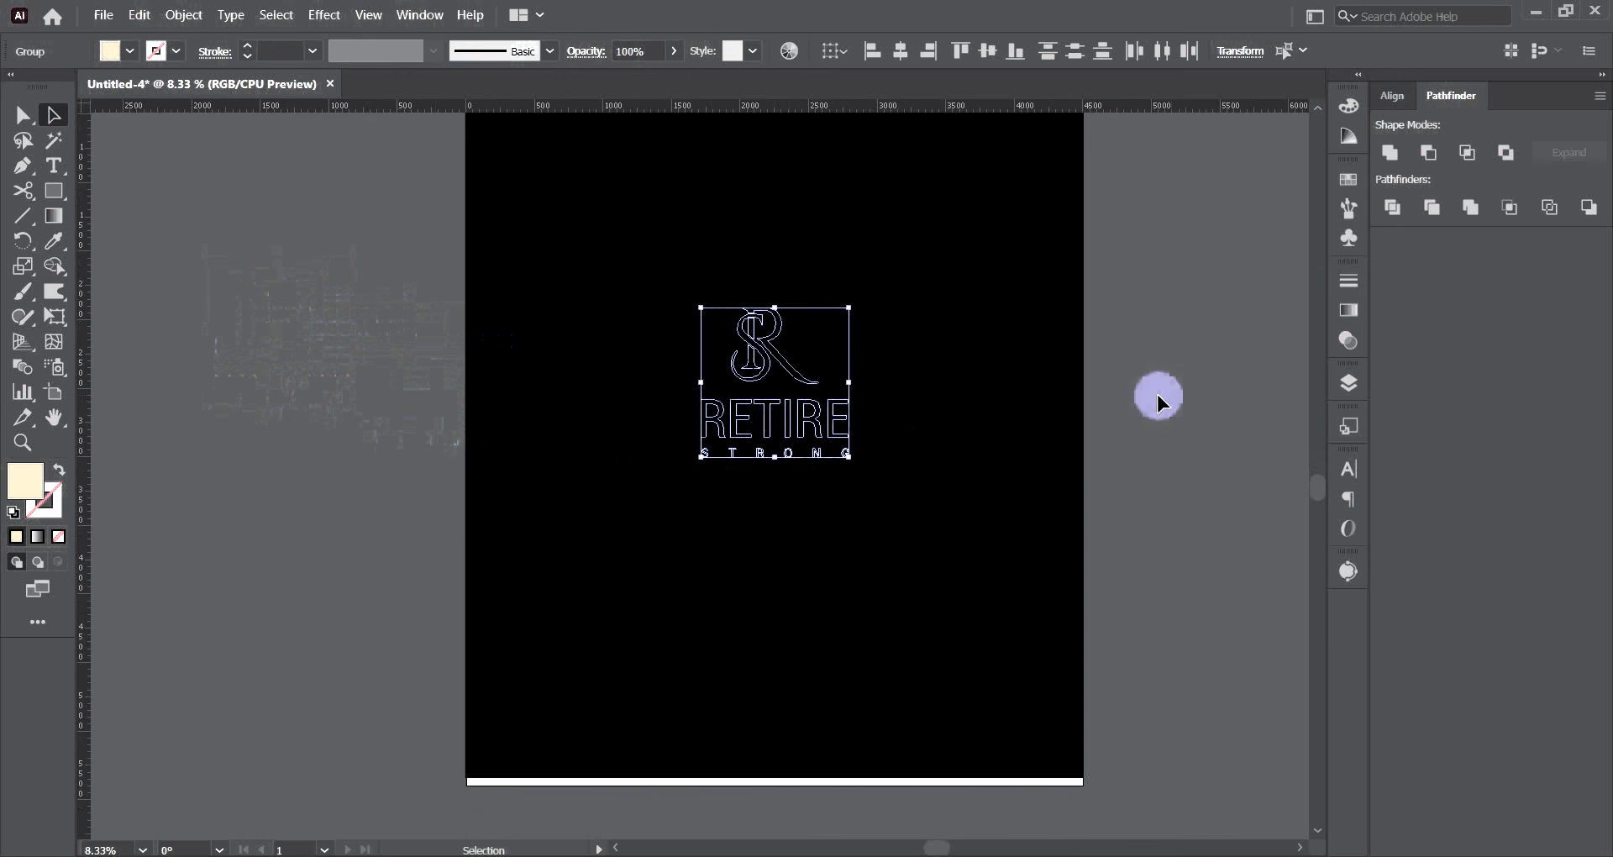
click(872, 400)
drag(793, 378, 794, 382)
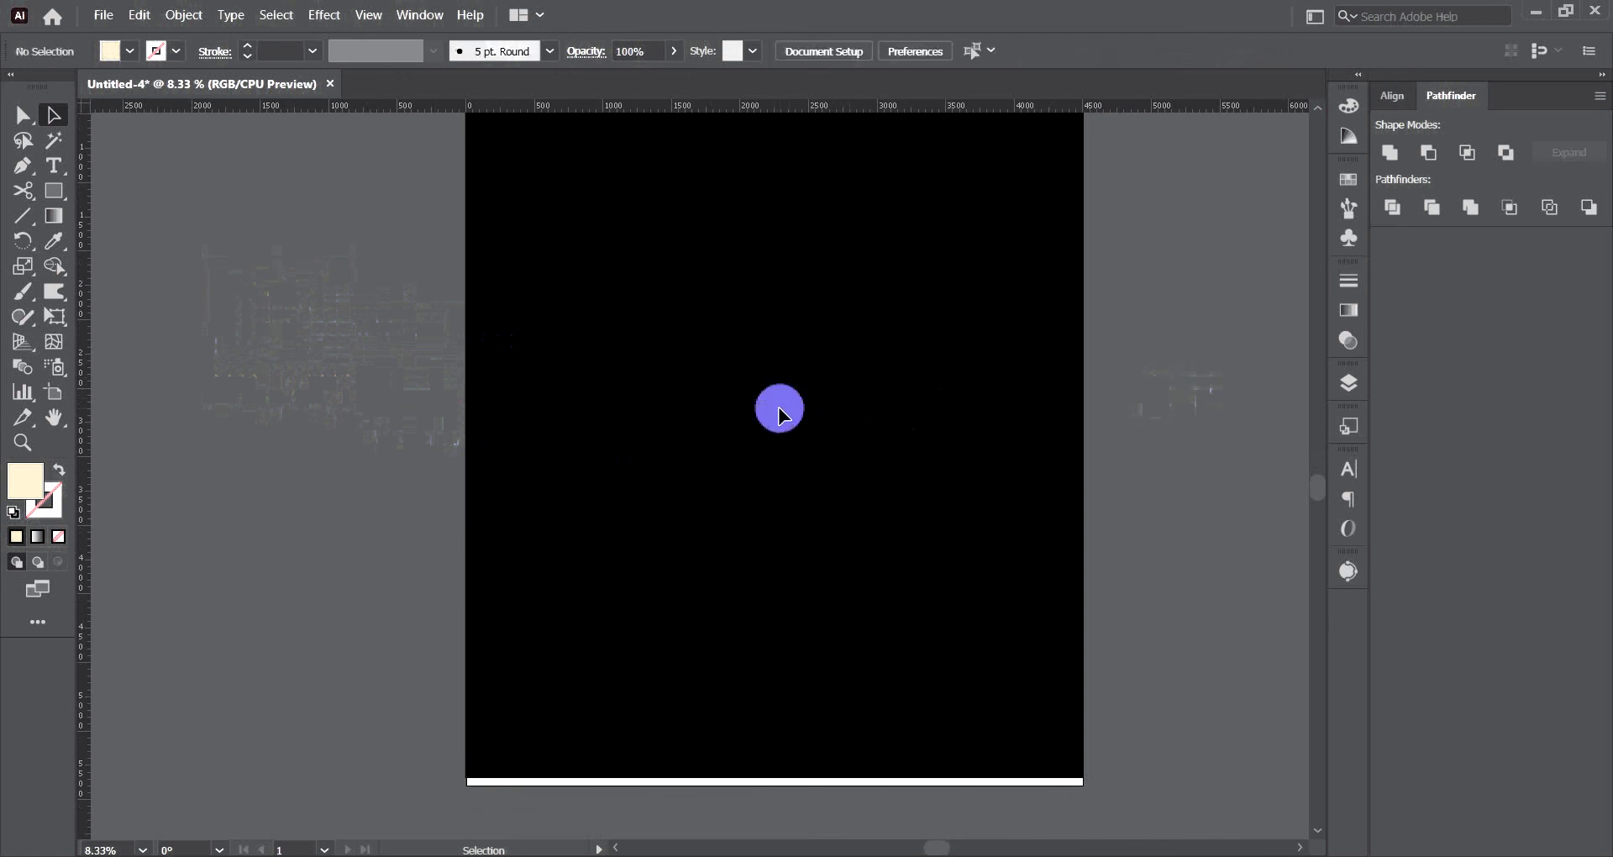
drag(681, 278, 854, 508)
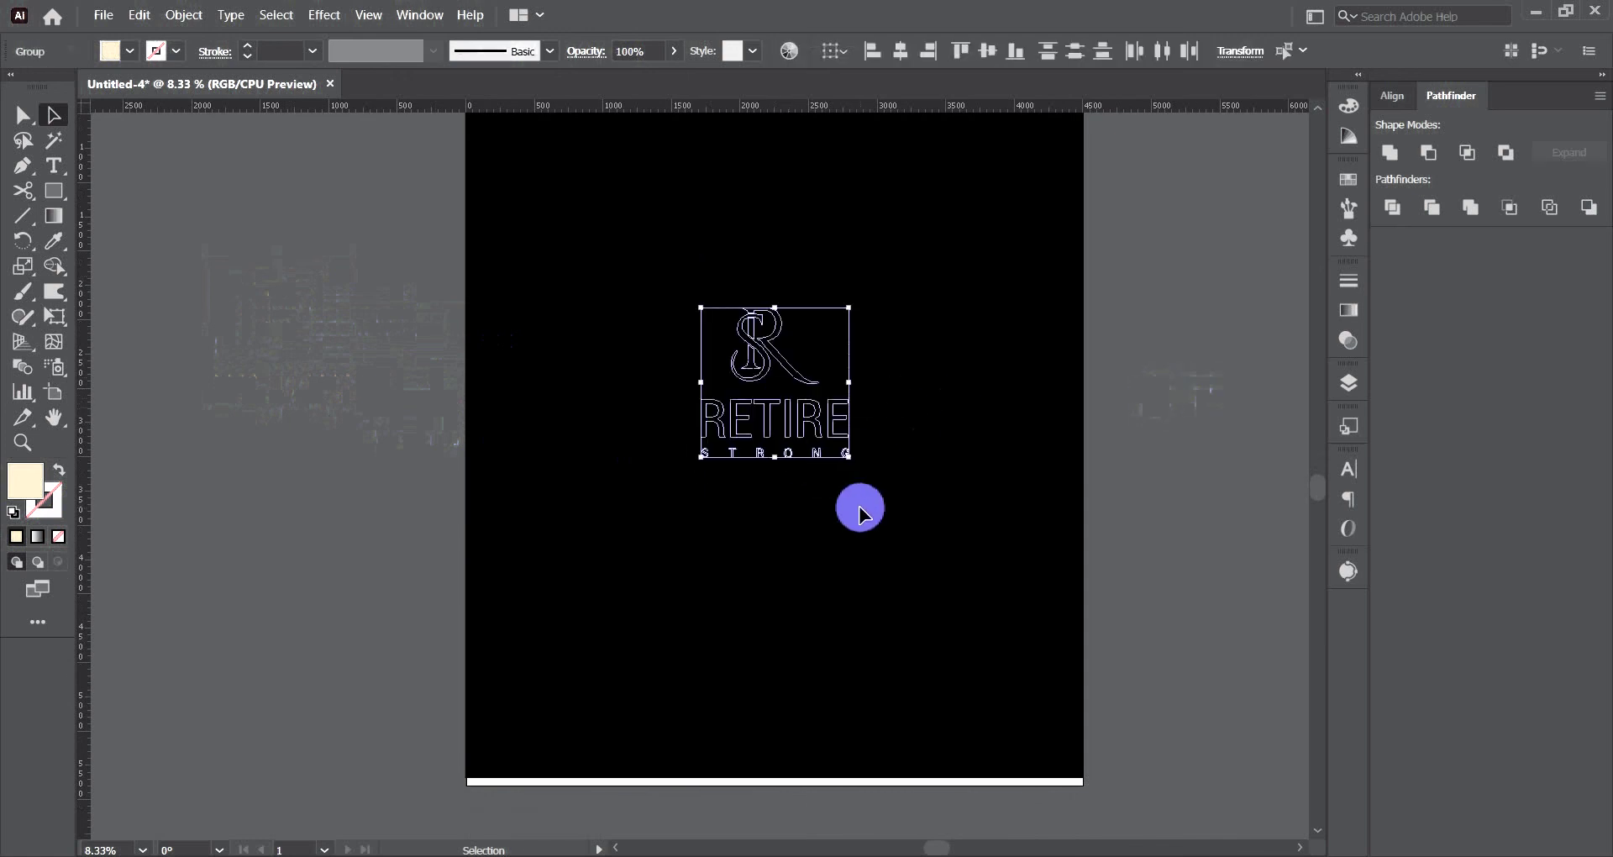
Bring the logo group to the front so it shows above the black rectangle.
key(a)
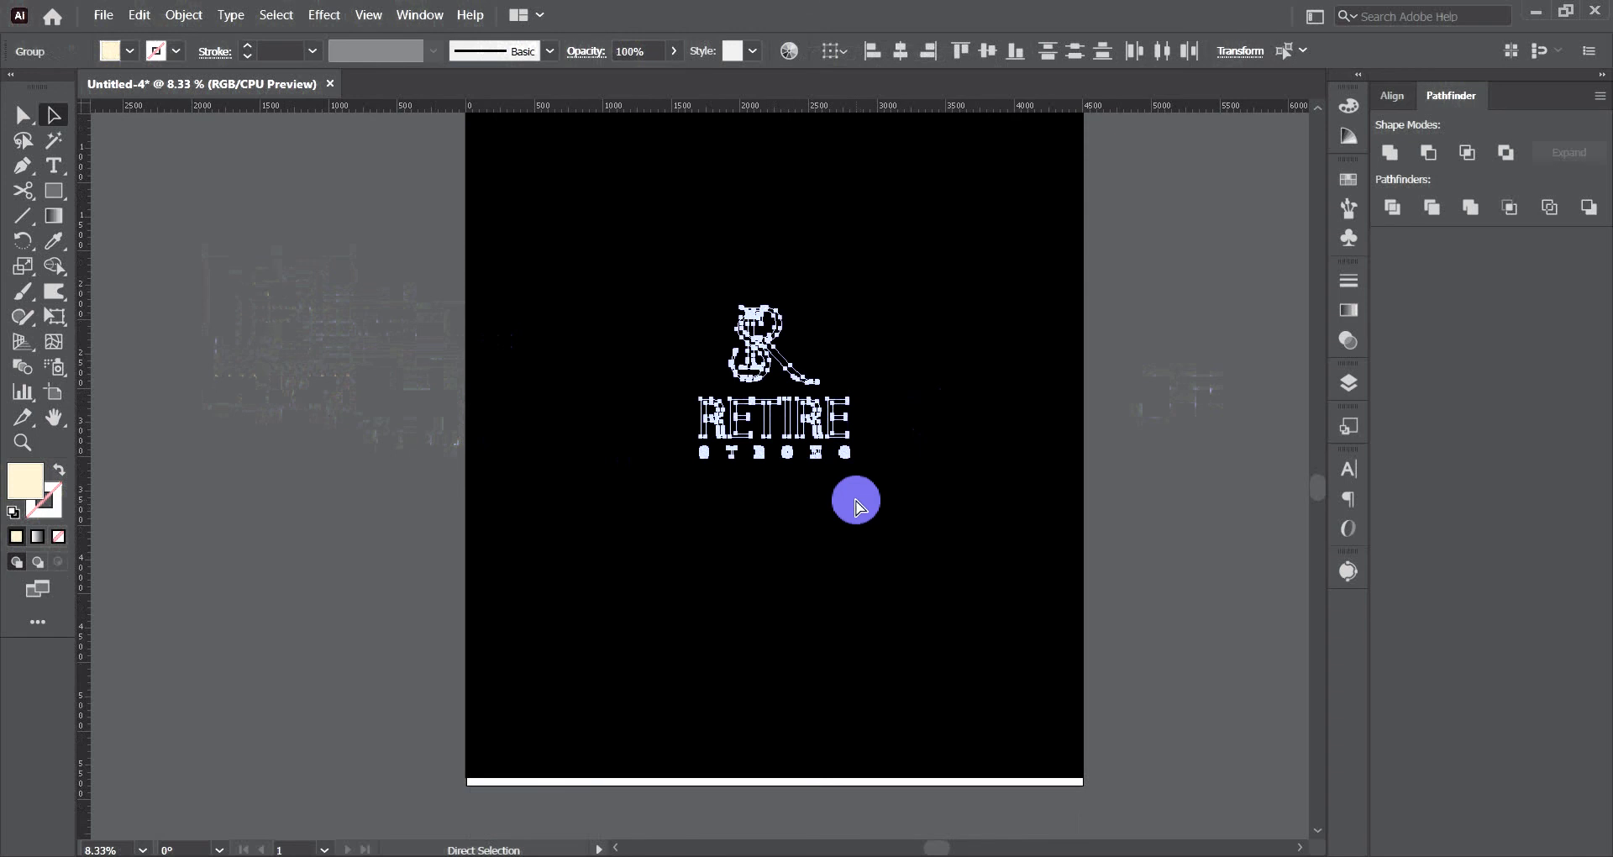
key(v)
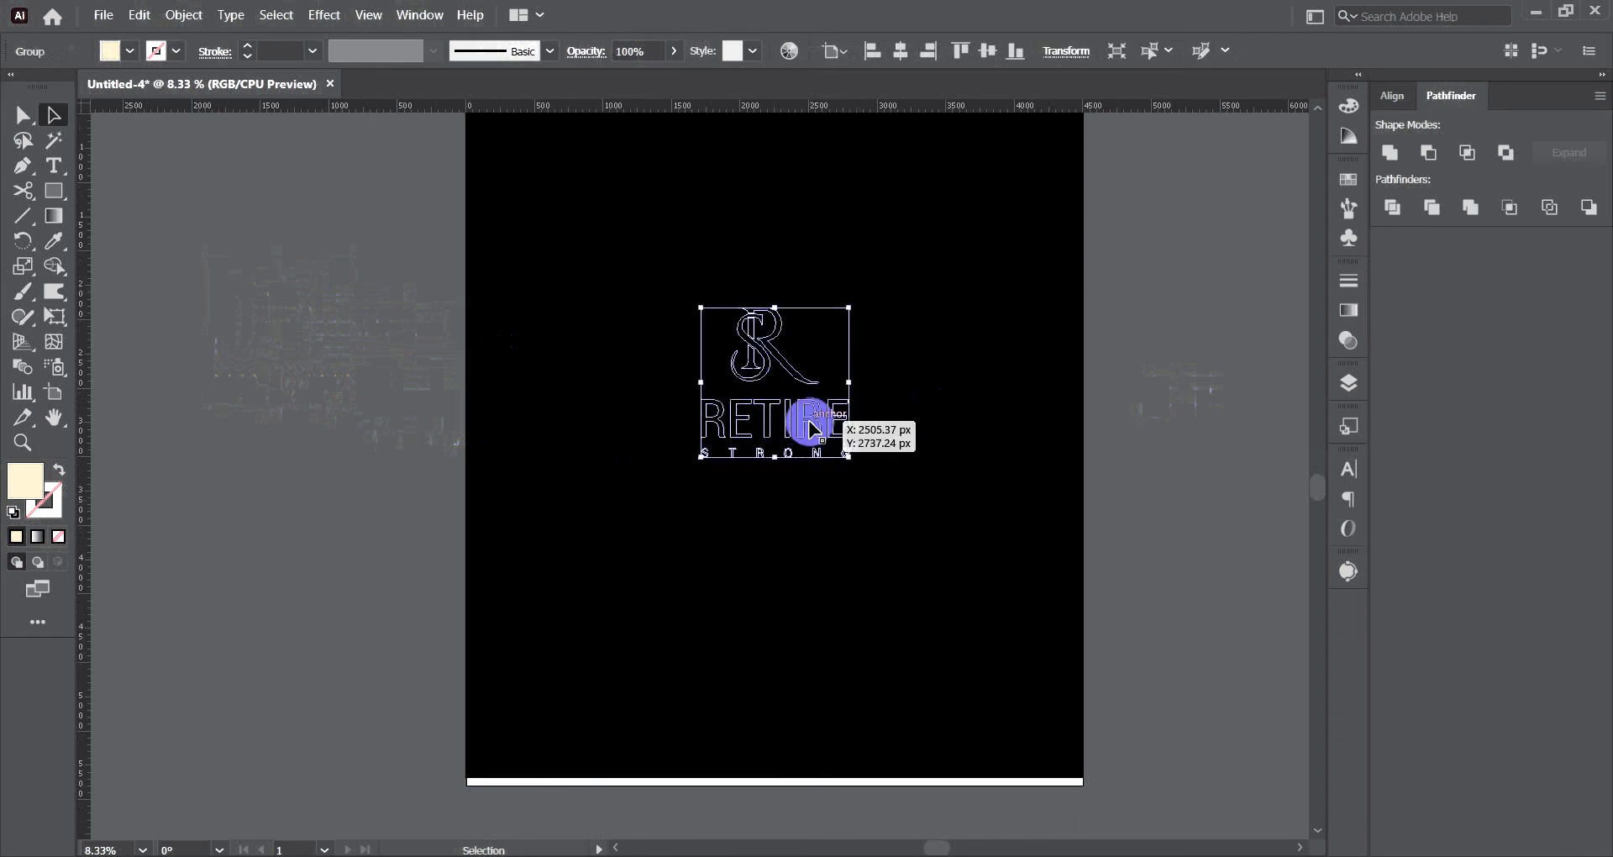
right_click(811, 422)
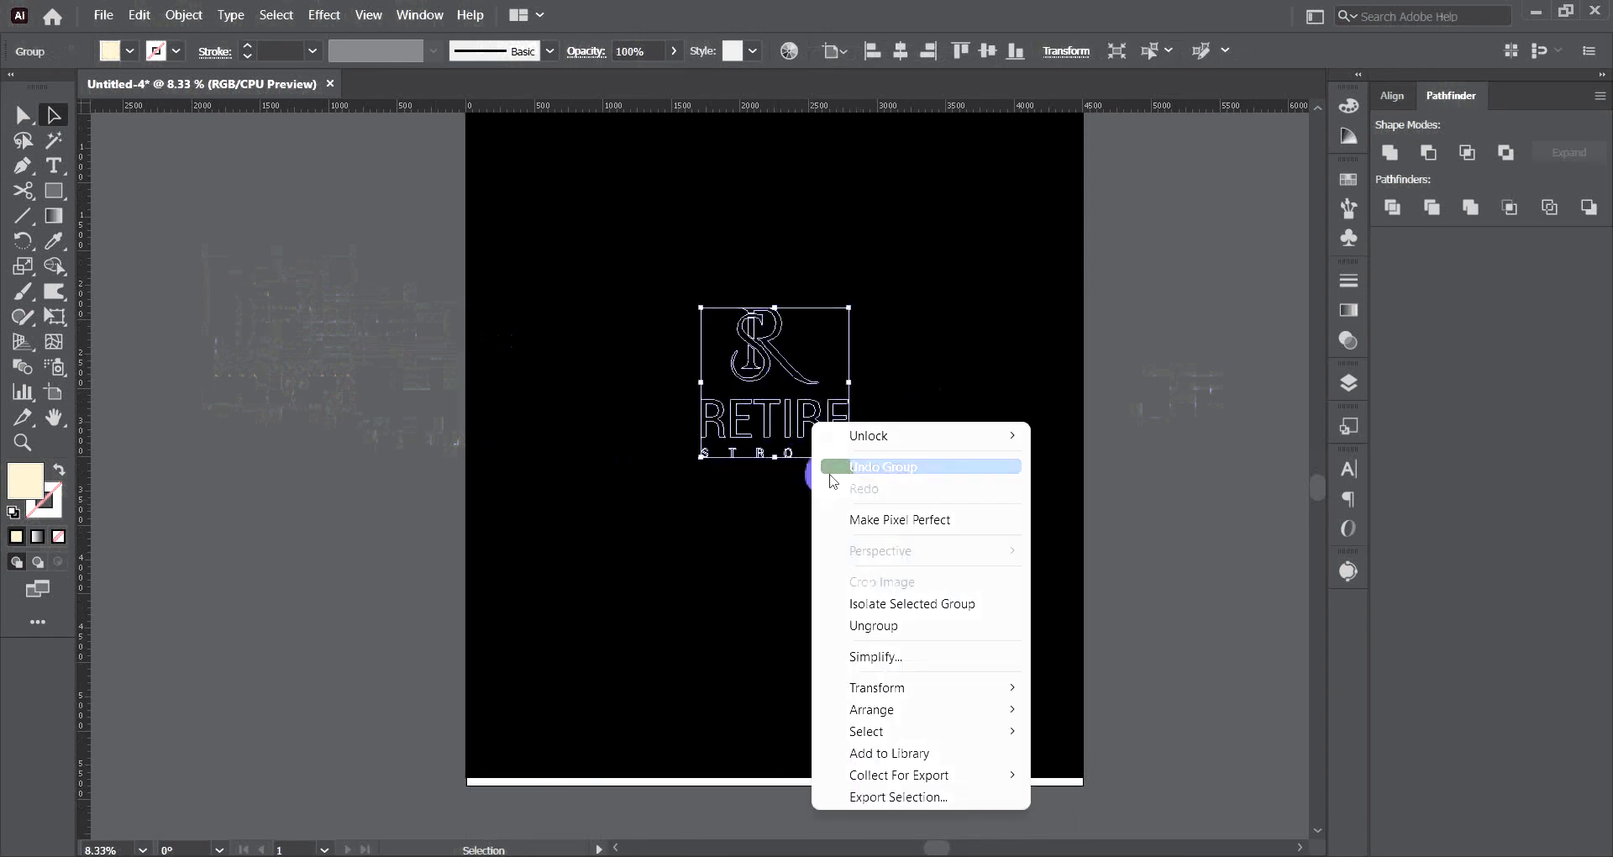
mouse_move(918, 709)
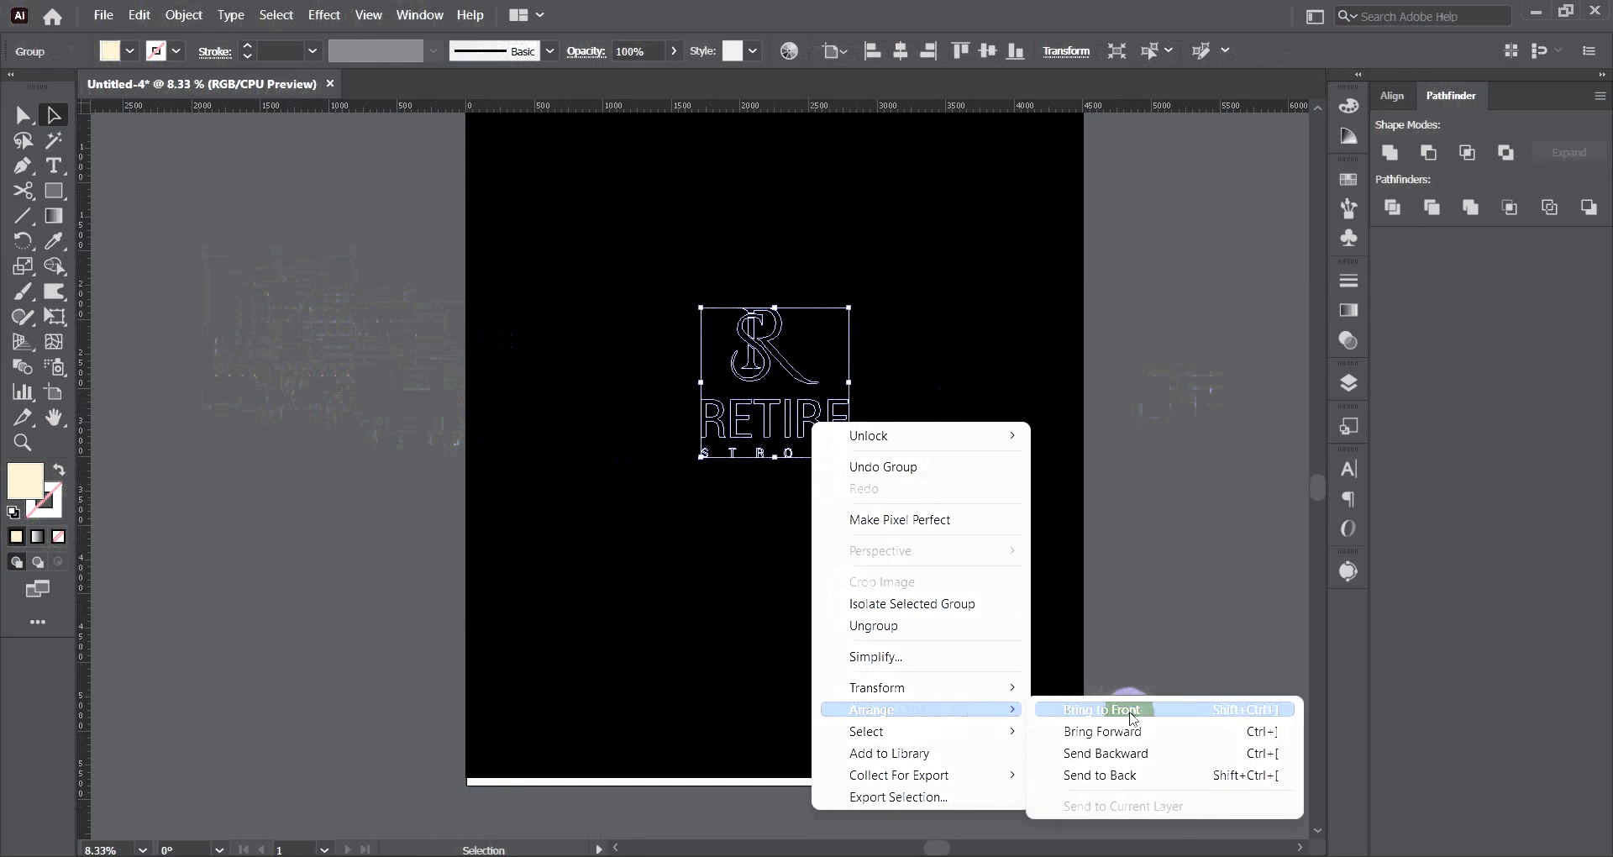
click(1175, 714)
click(947, 572)
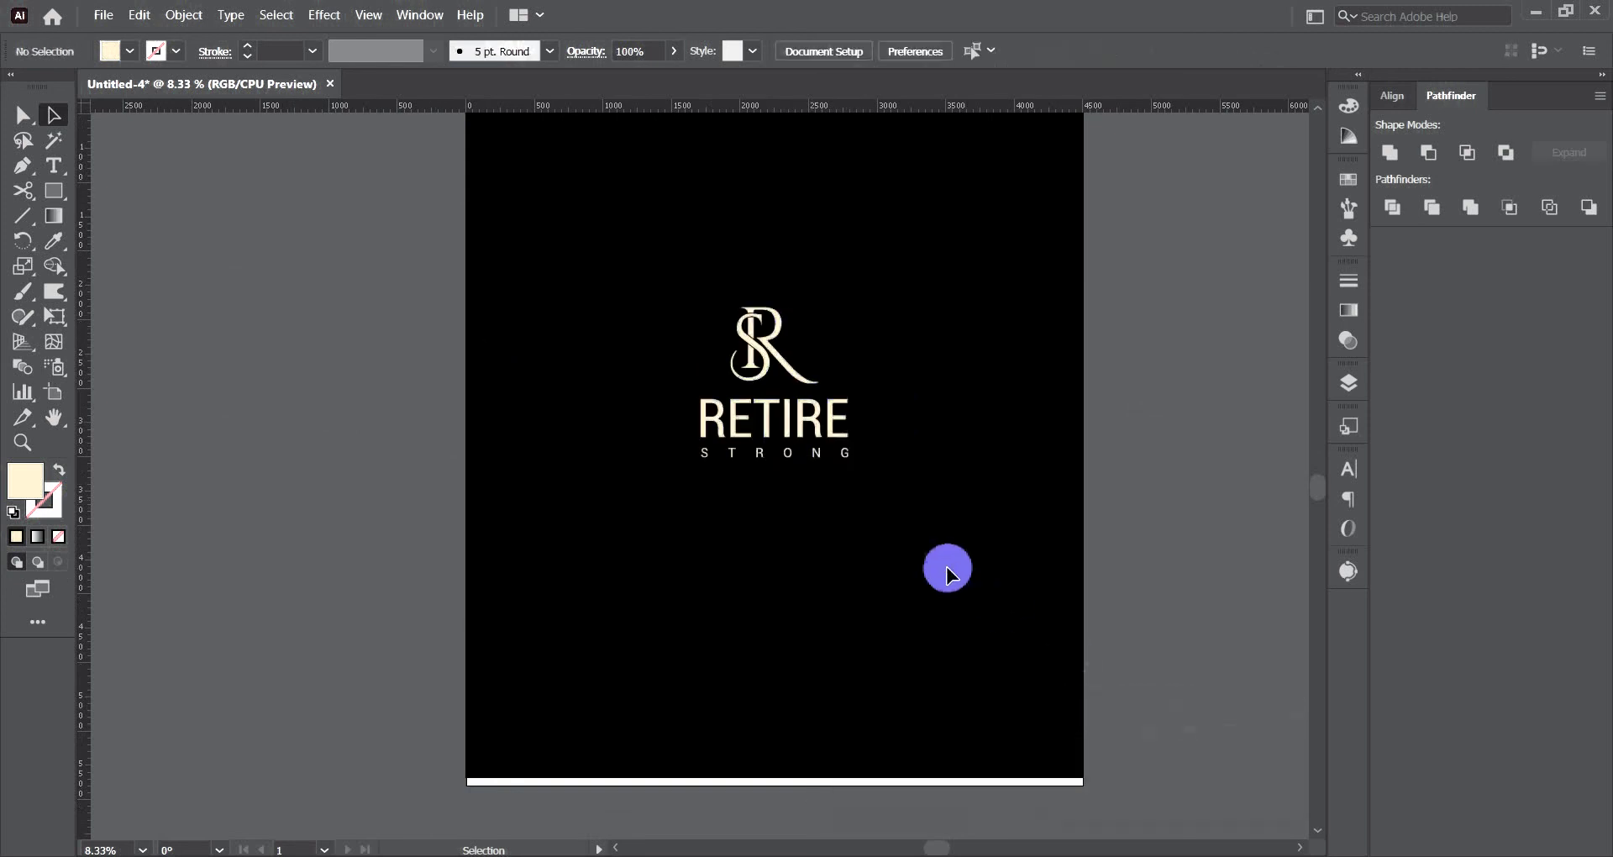
Scale the logo group up to fill more of the artboard.
click(827, 424)
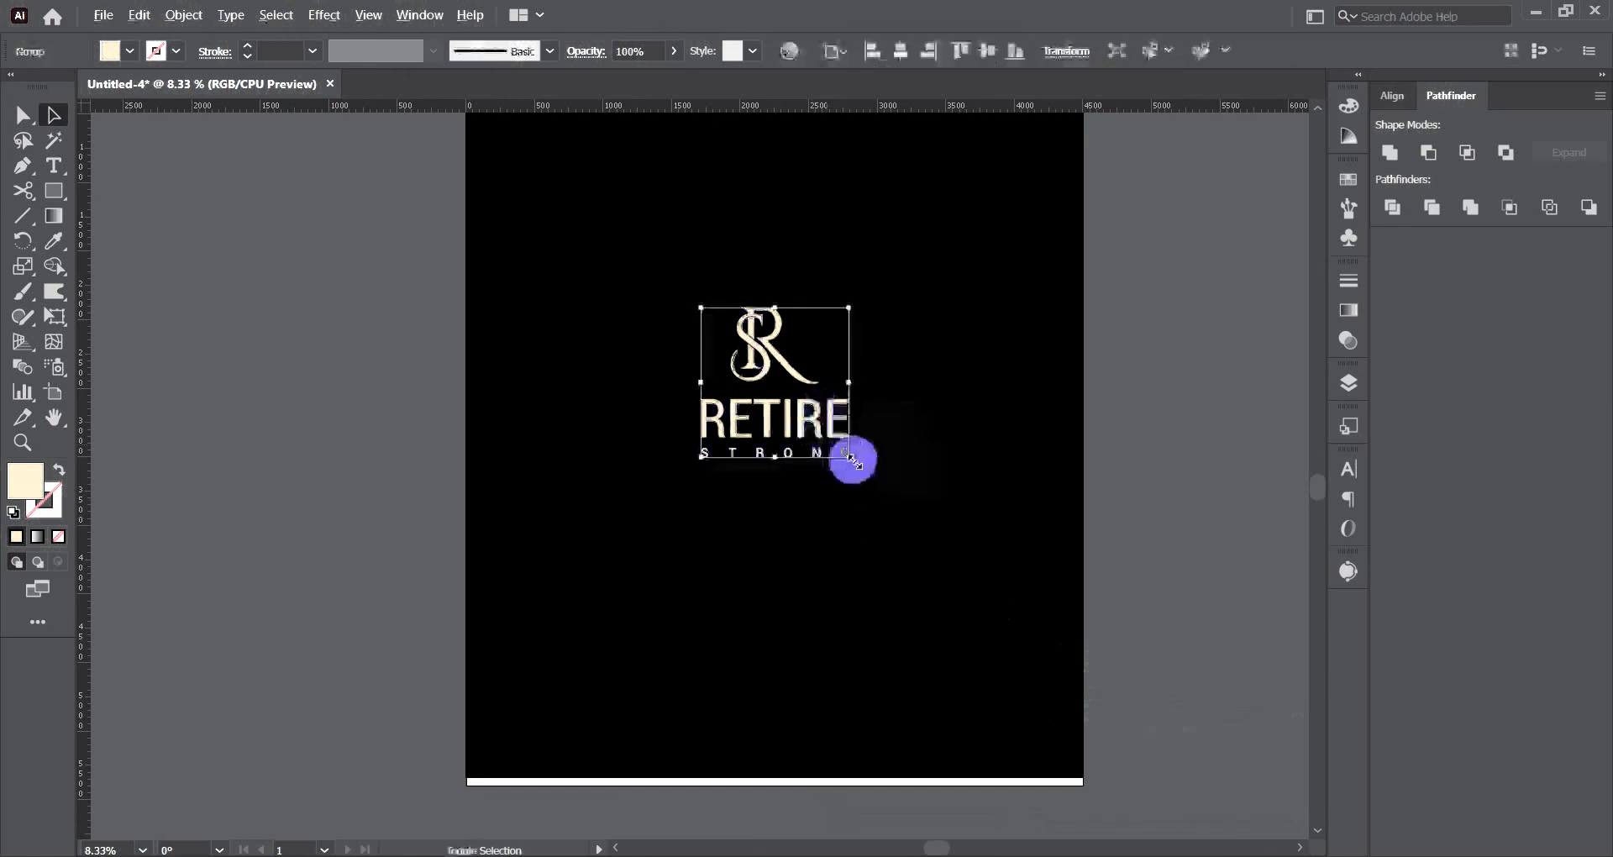
drag(851, 460, 962, 569)
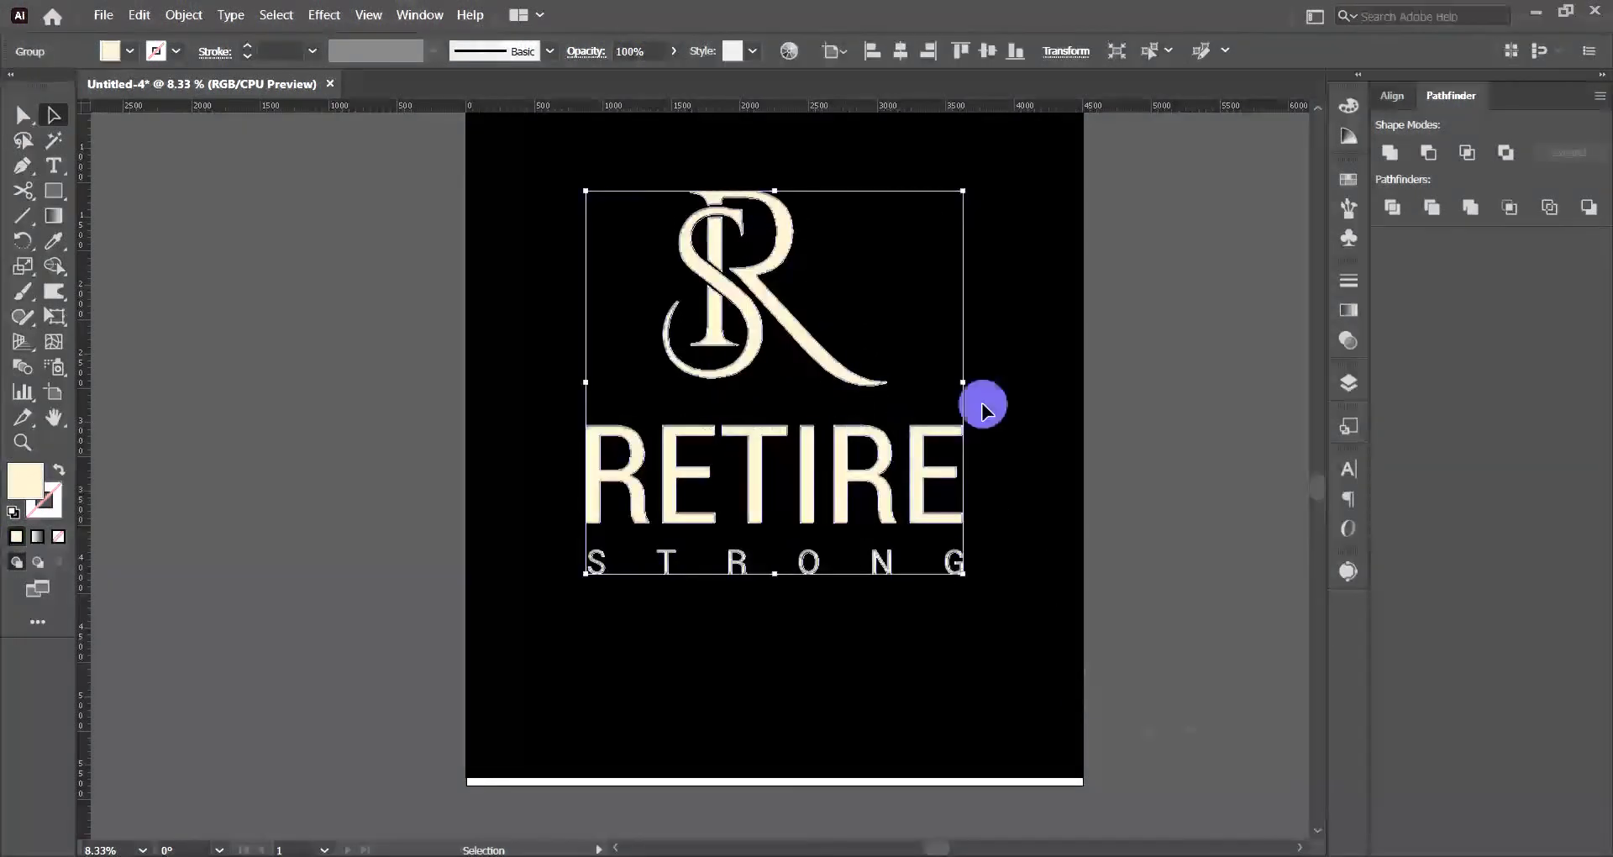
click(1166, 400)
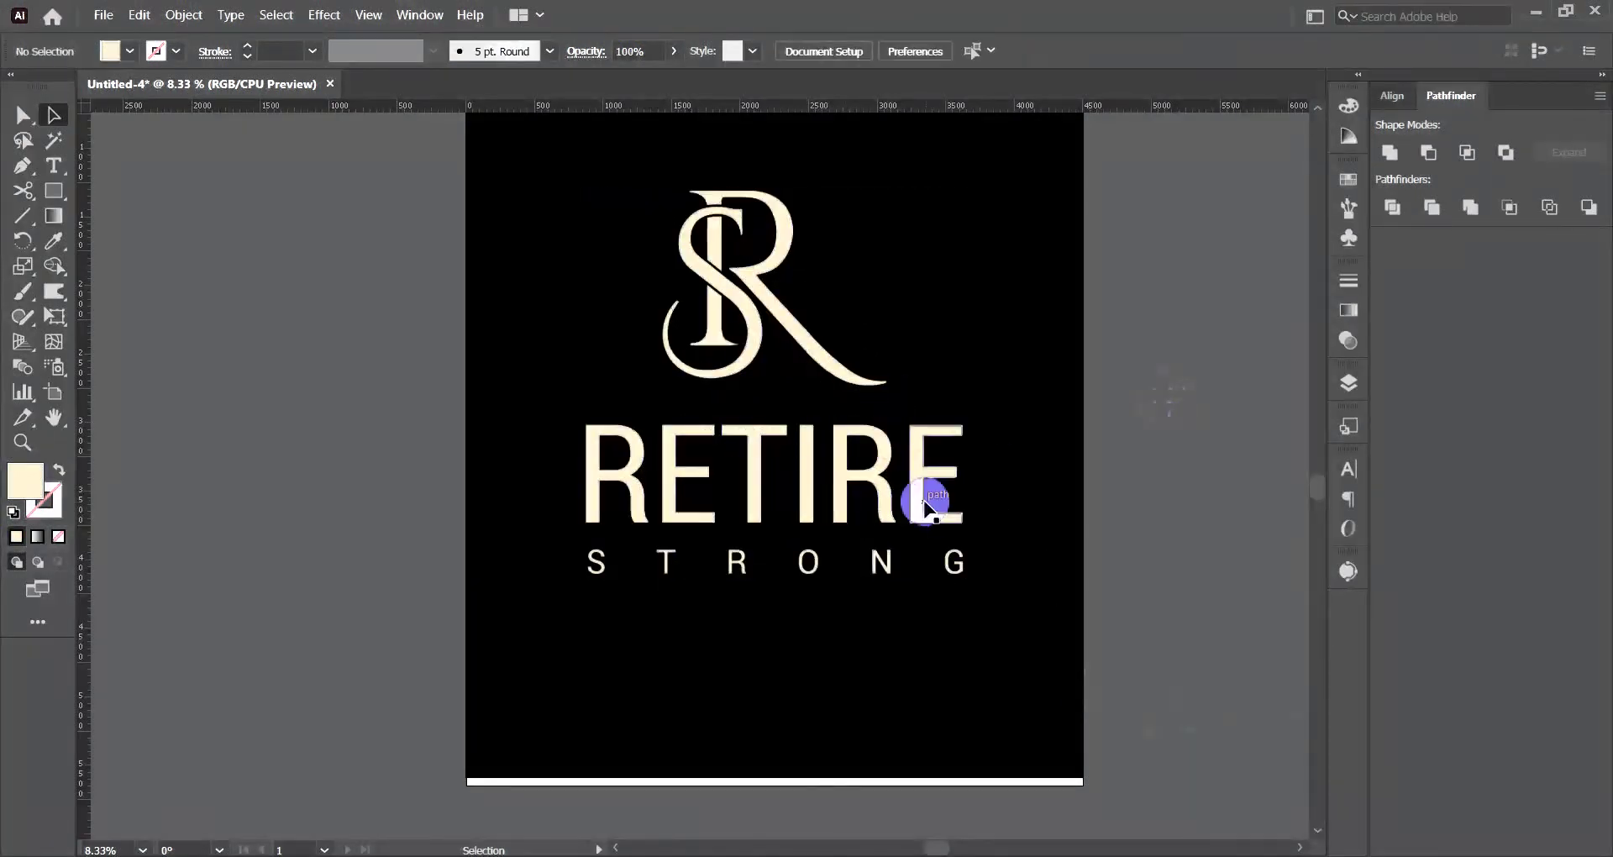
click(884, 470)
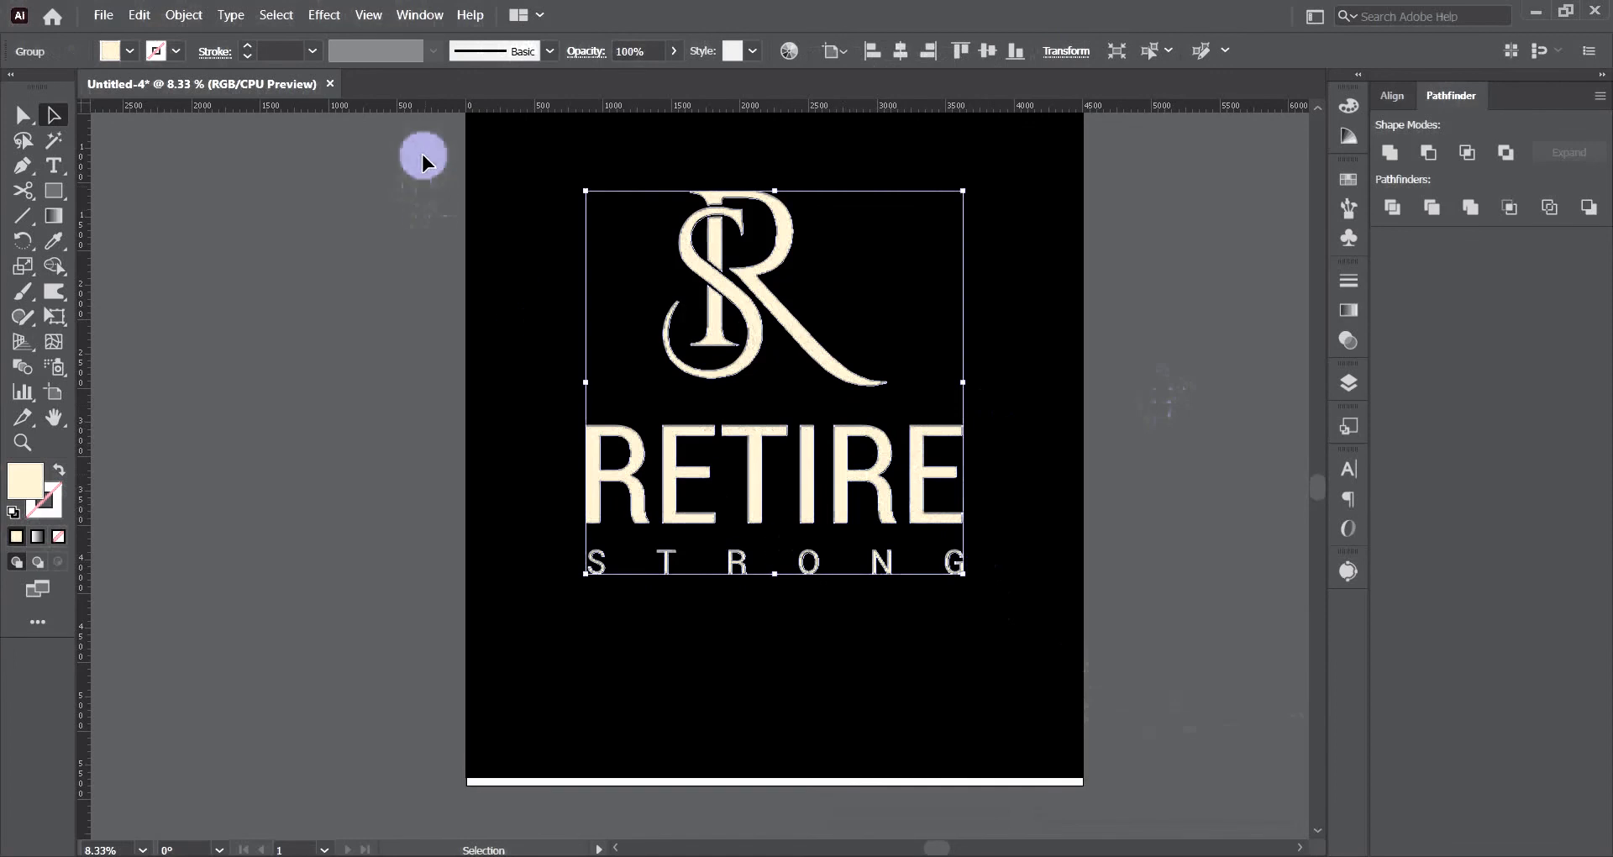
Open the Gradients > Metals swatch library from the Window menu.
click(418, 16)
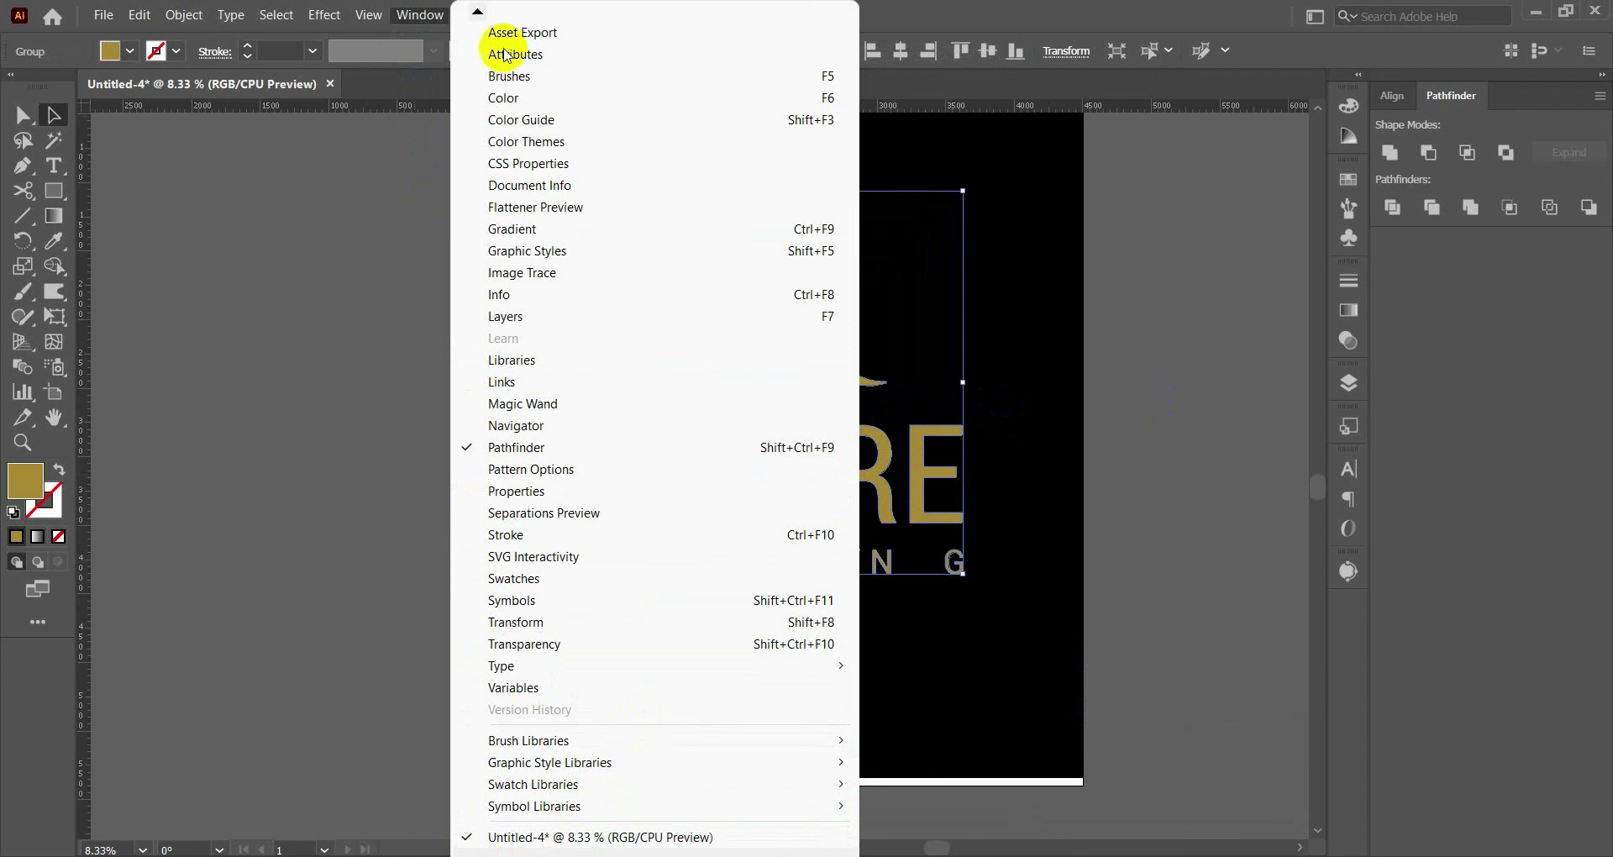
click(484, 10)
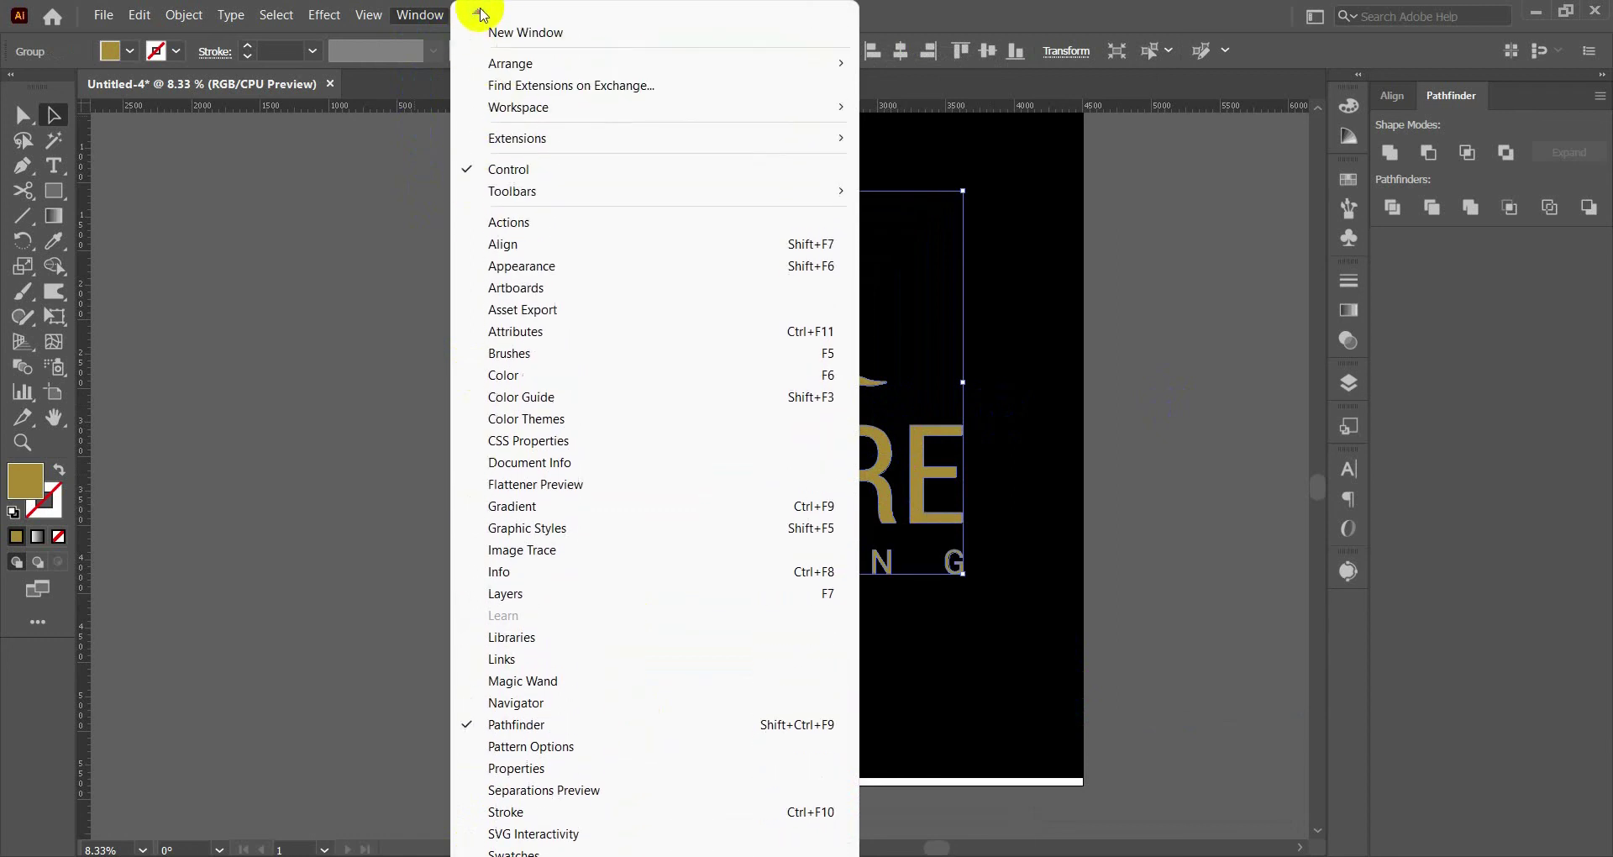
click(608, 725)
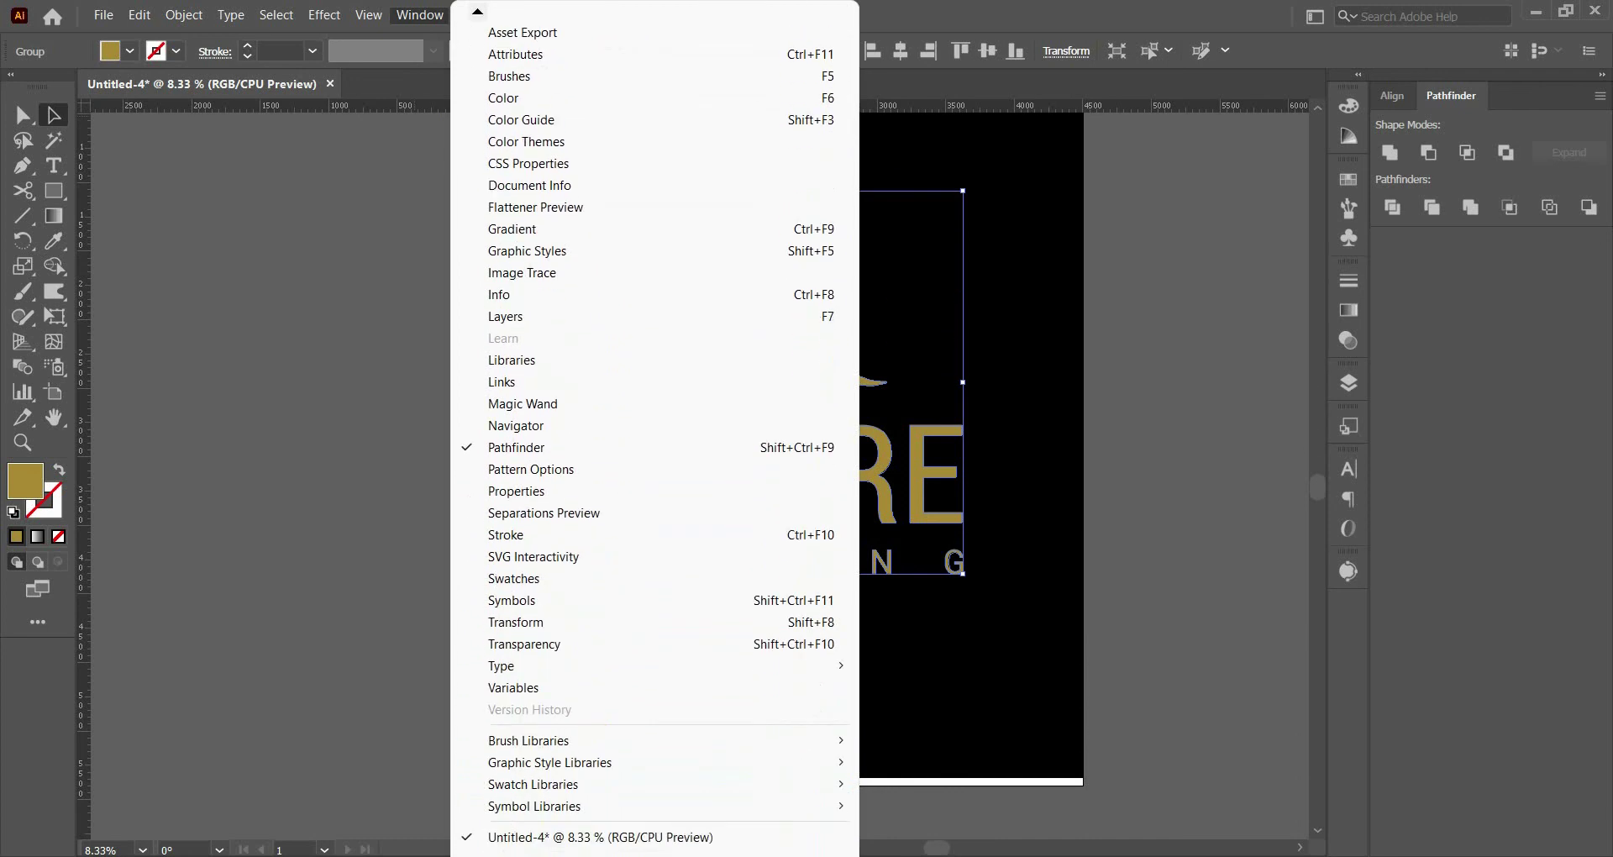
click(552, 786)
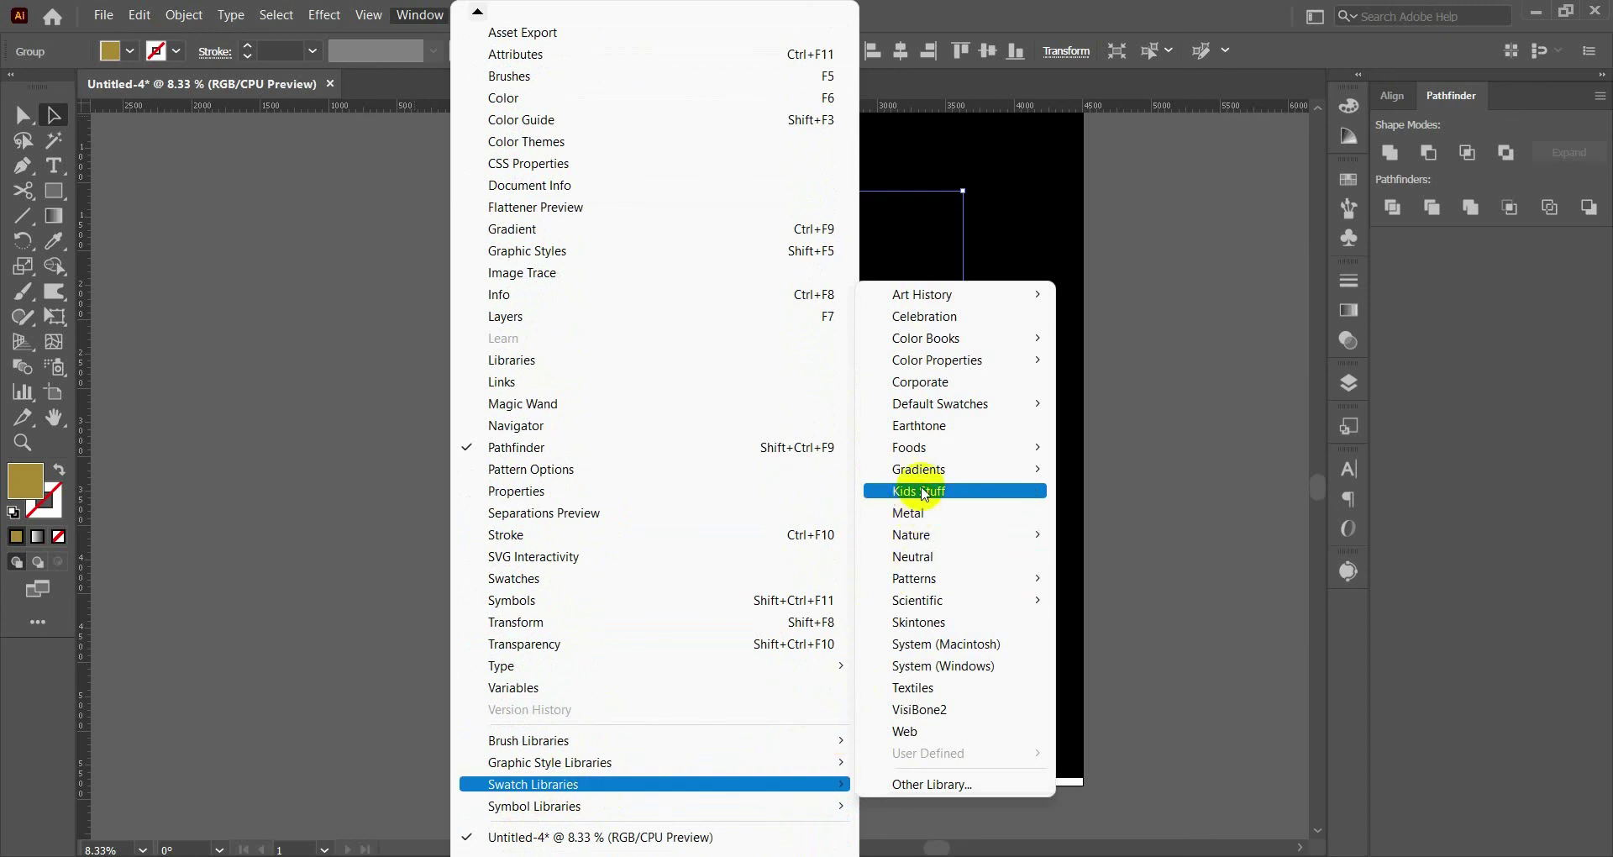
mouse_move(954, 469)
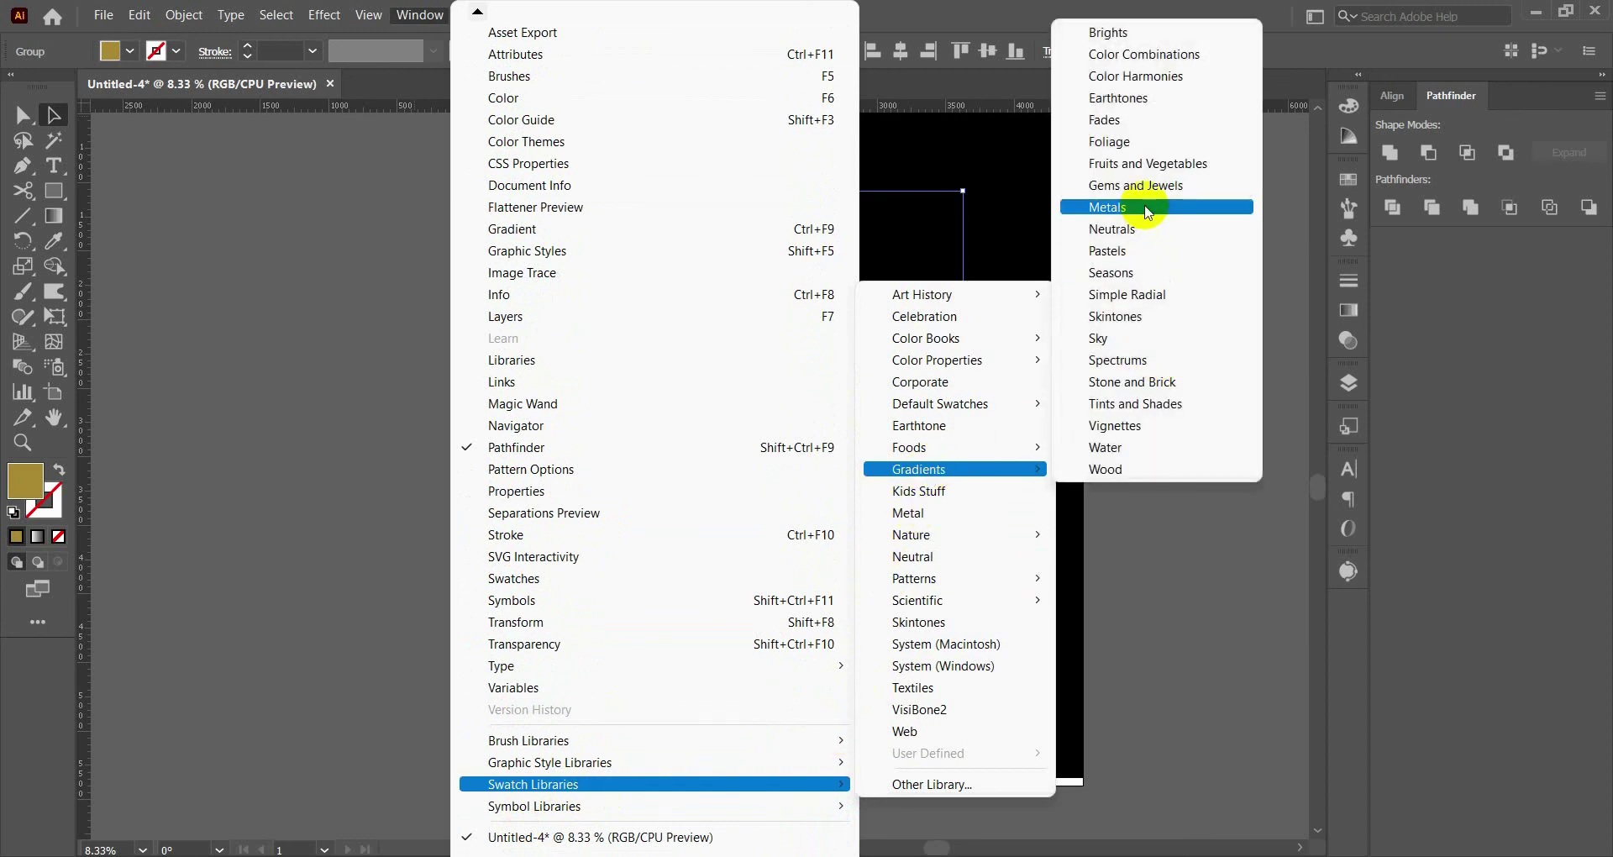
click(1143, 207)
drag(1193, 448, 1199, 478)
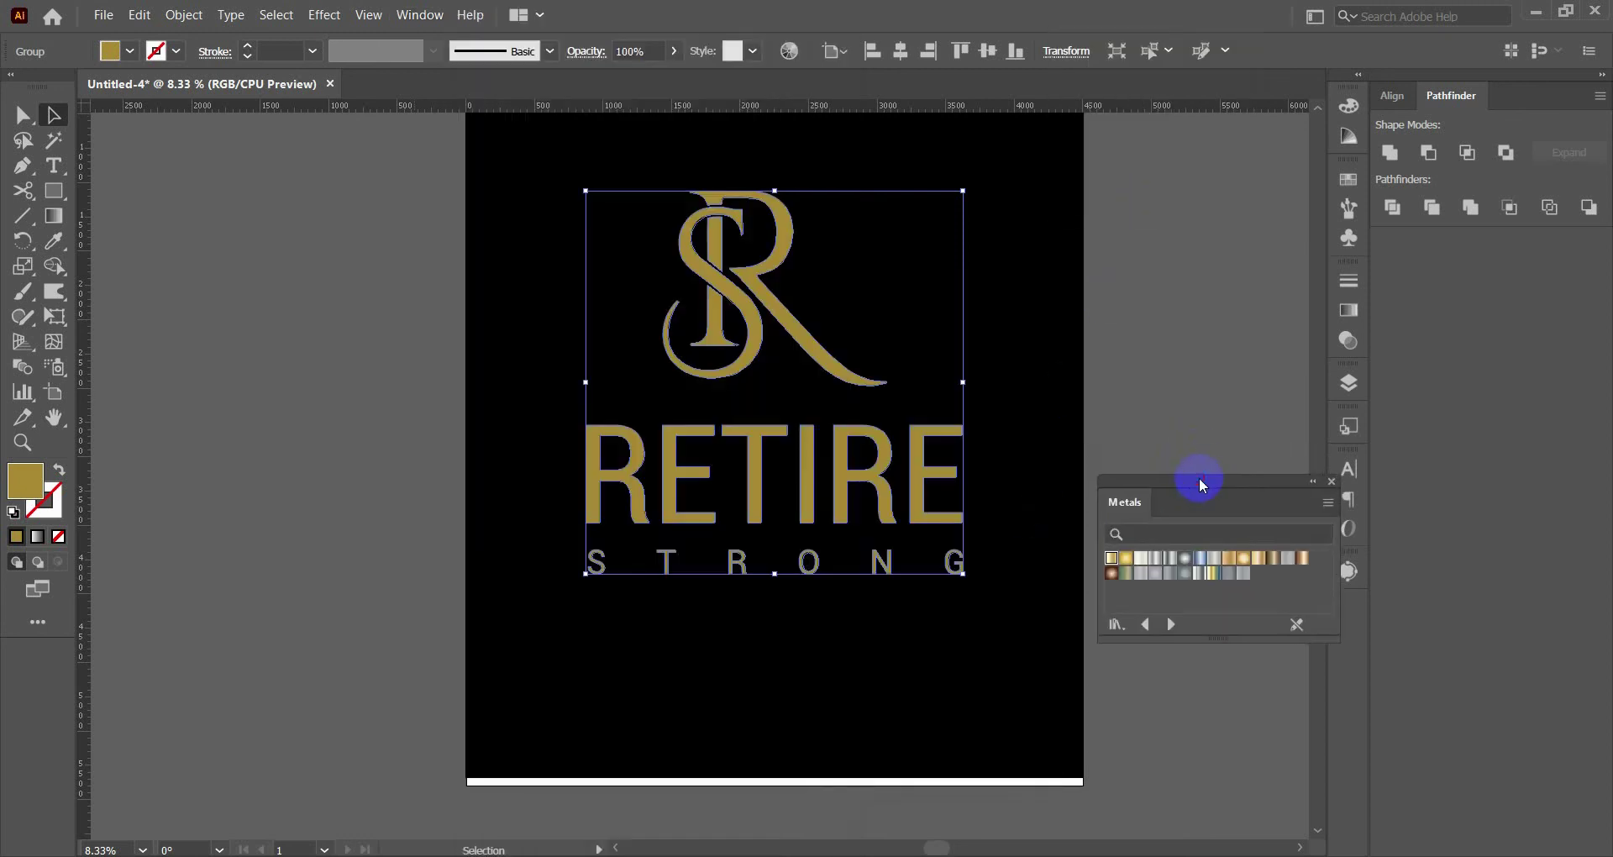
Fill the logo with the Gold metallic gradient and dock the Metals panel.
click(1140, 558)
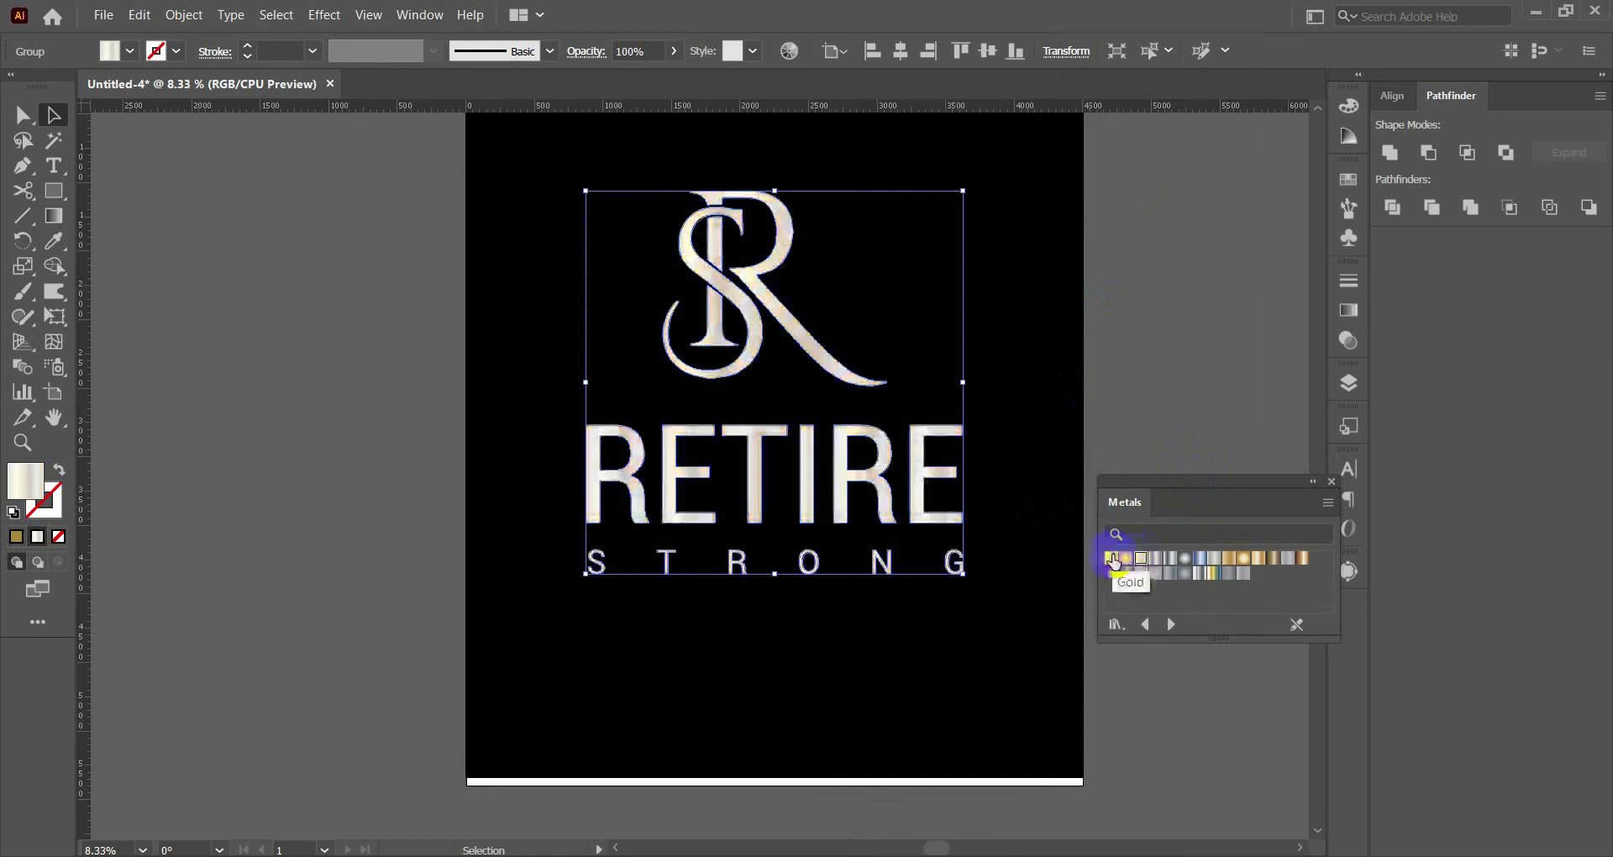
click(1113, 560)
click(1142, 420)
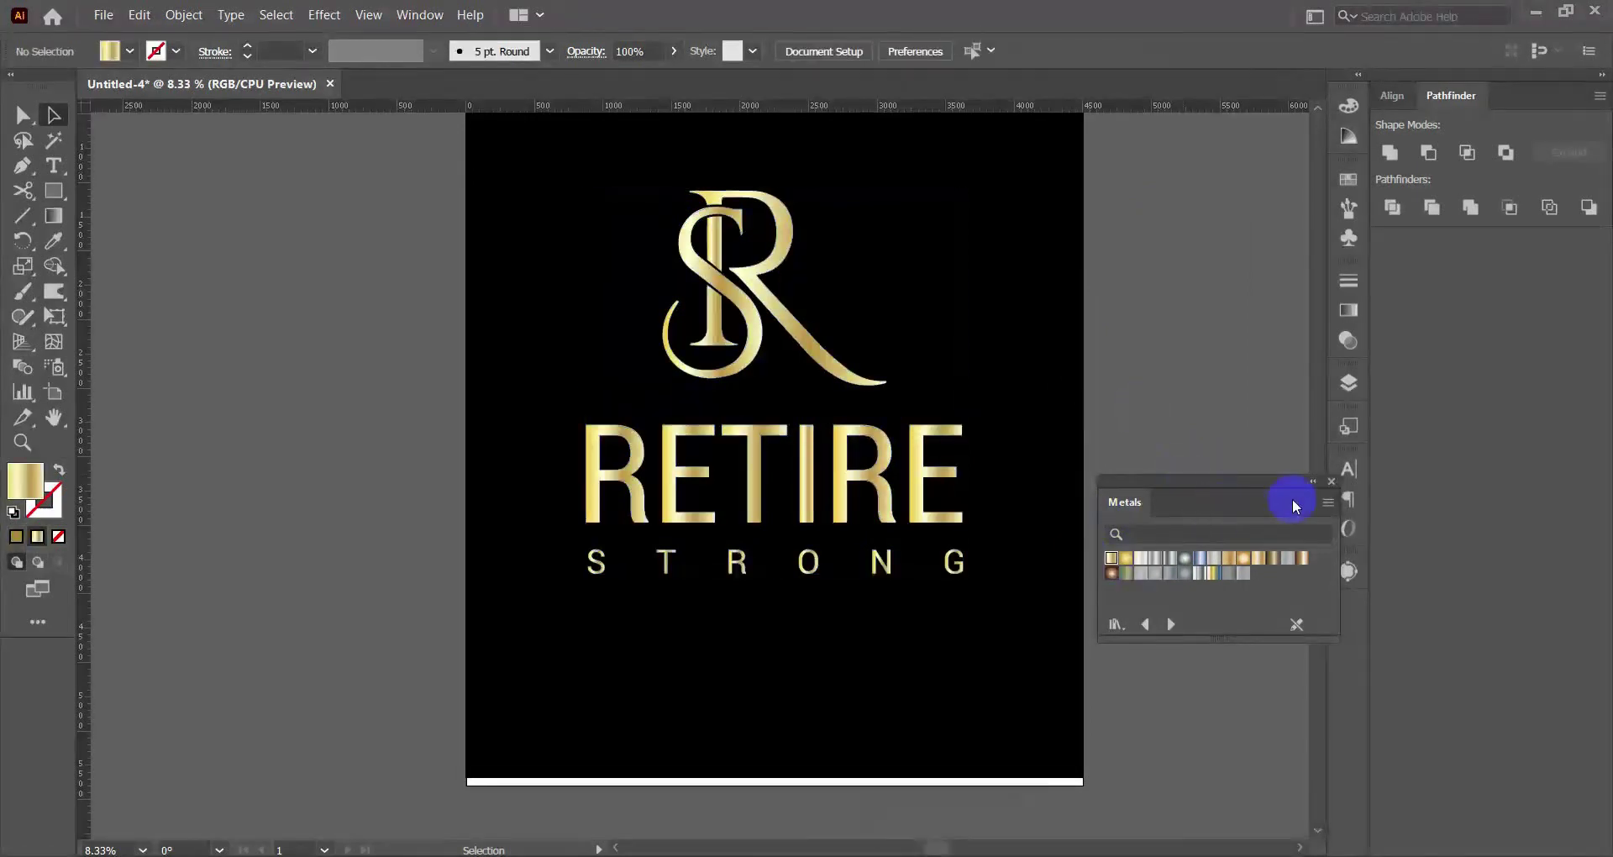
drag(1308, 491, 1341, 620)
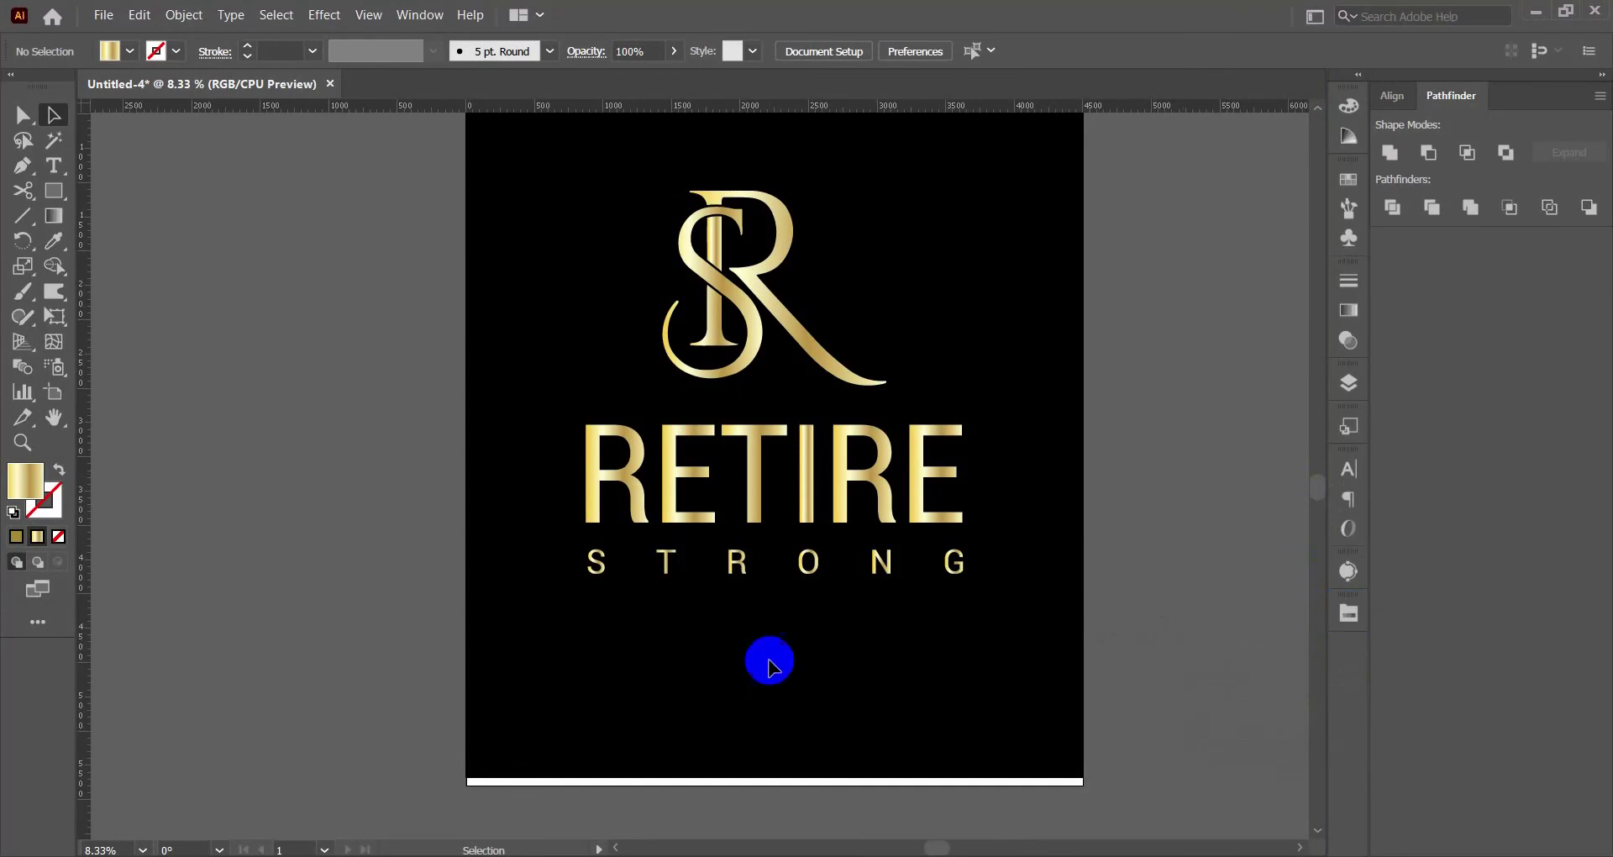
alt+scroll(641, 588, down, 1)
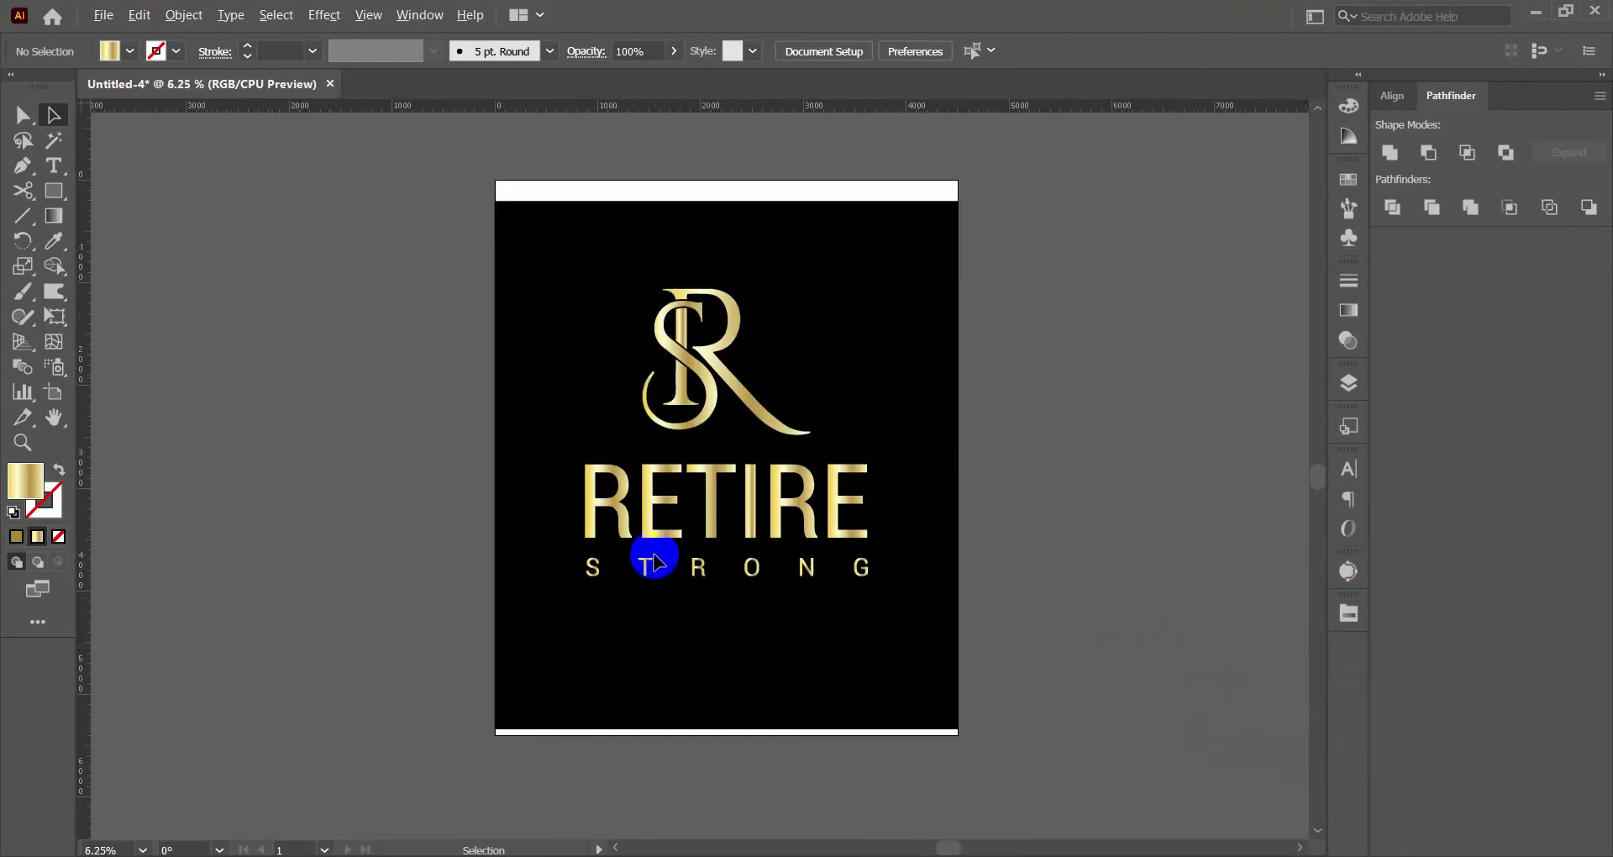
alt+scroll(657, 560, up, 1)
alt+scroll(654, 560, down, 1)
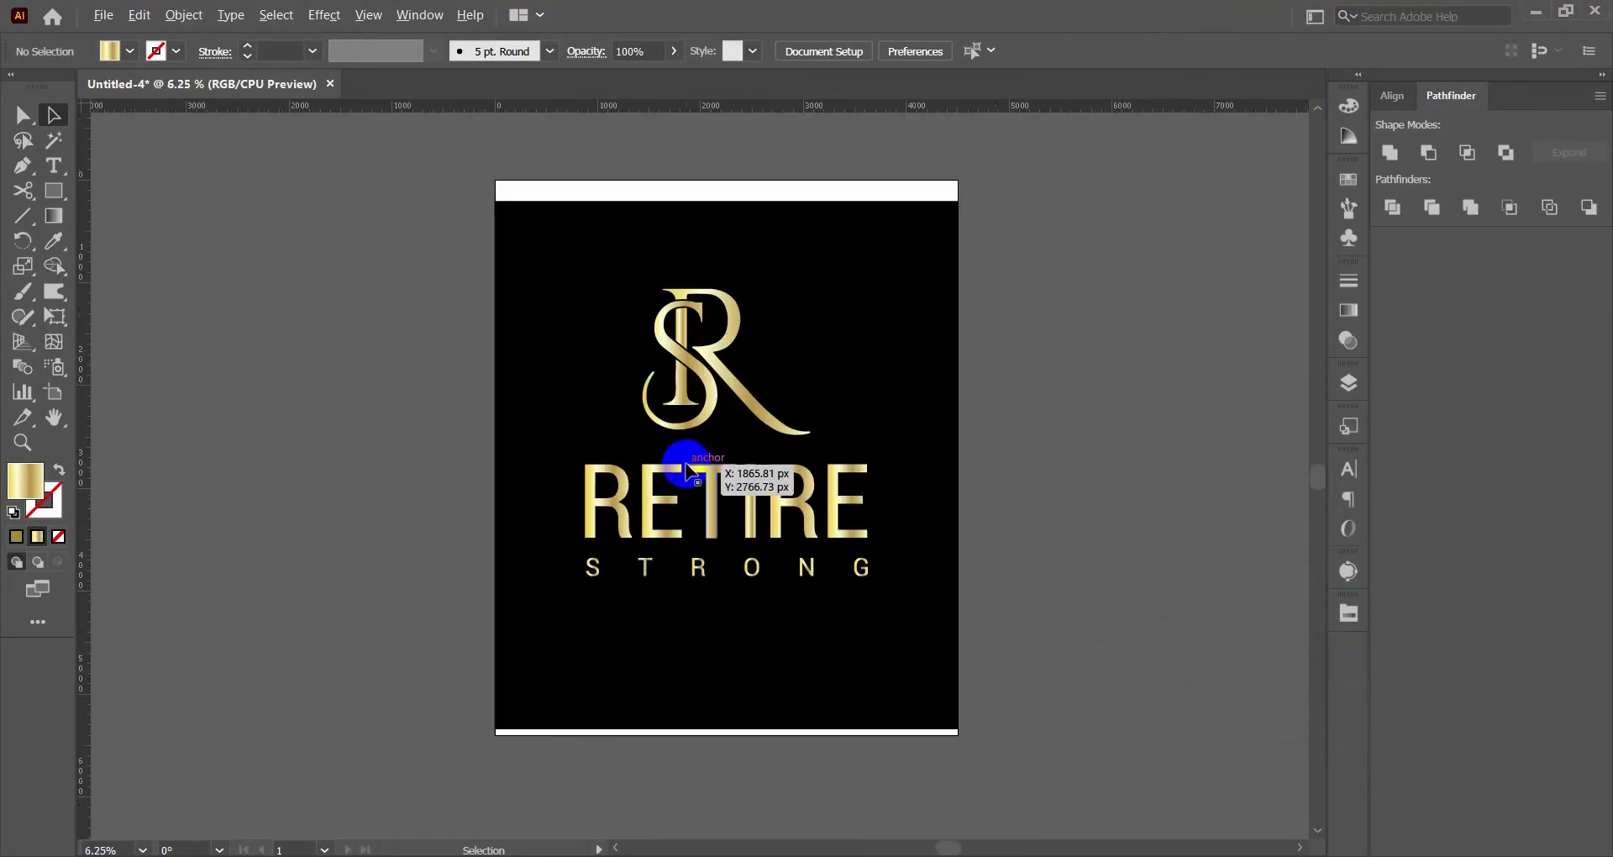
alt+scroll(685, 461, up, 1)
scroll(686, 471, down, 1)
click(702, 396)
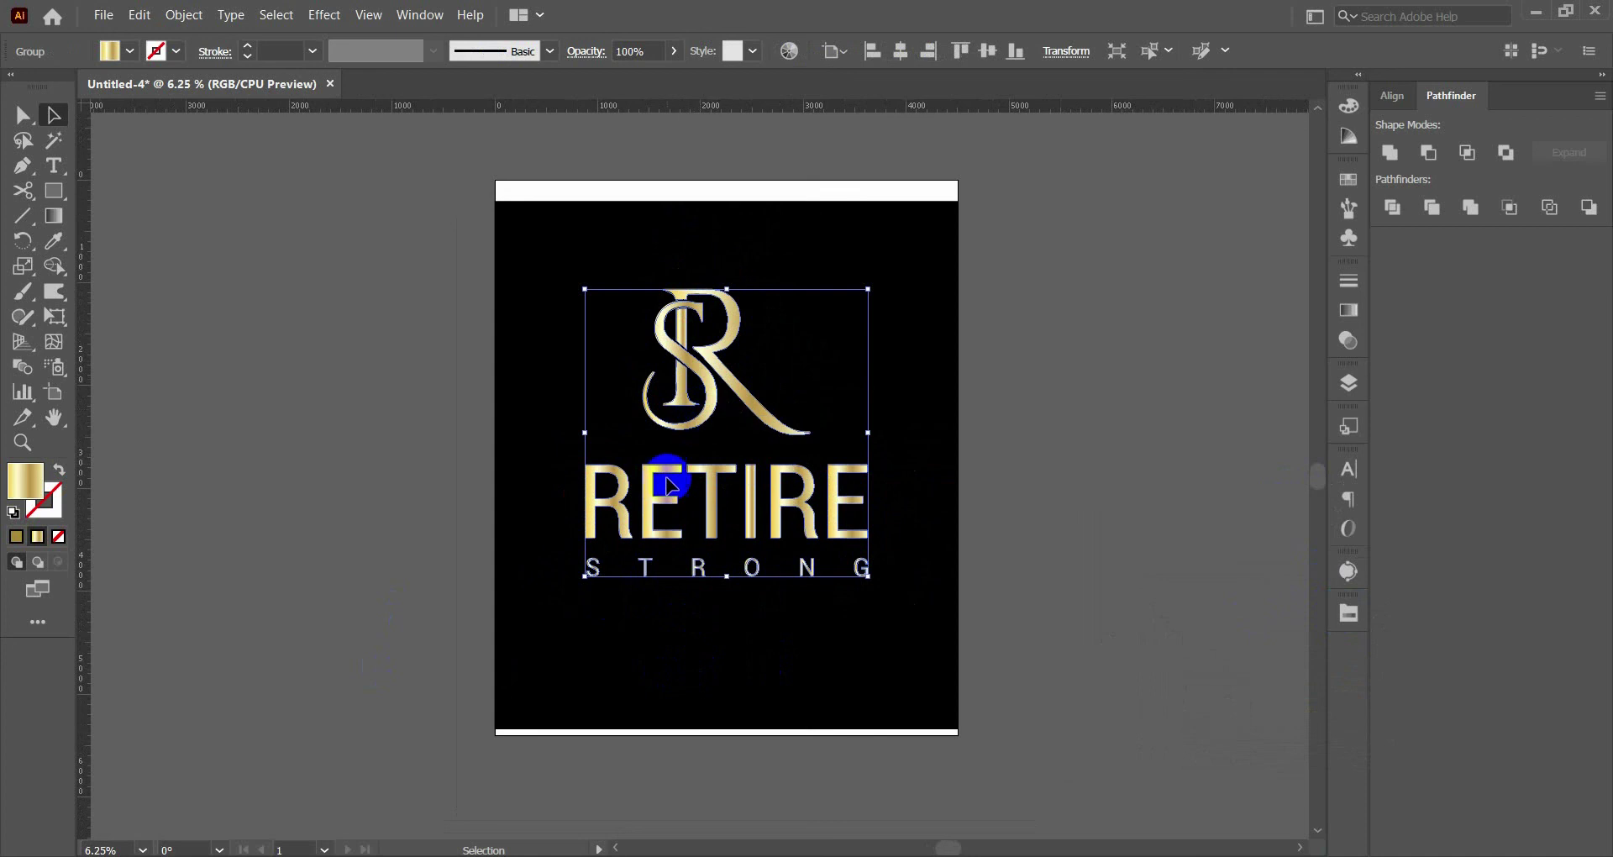
click(634, 240)
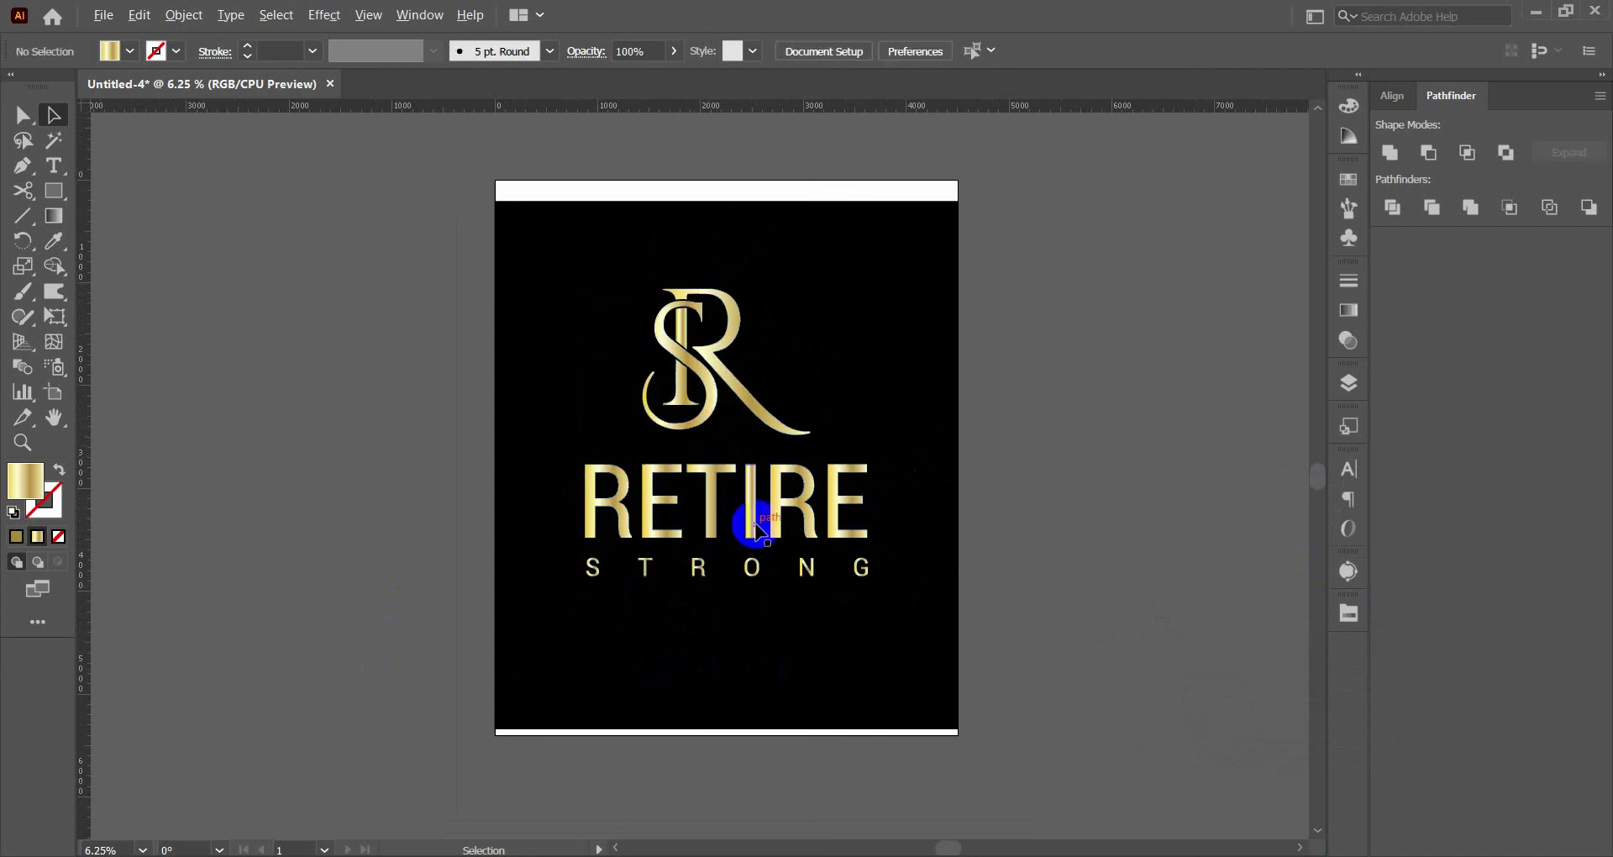
alt+scroll(740, 504, up, 1)
alt+scroll(734, 479, down, 1)
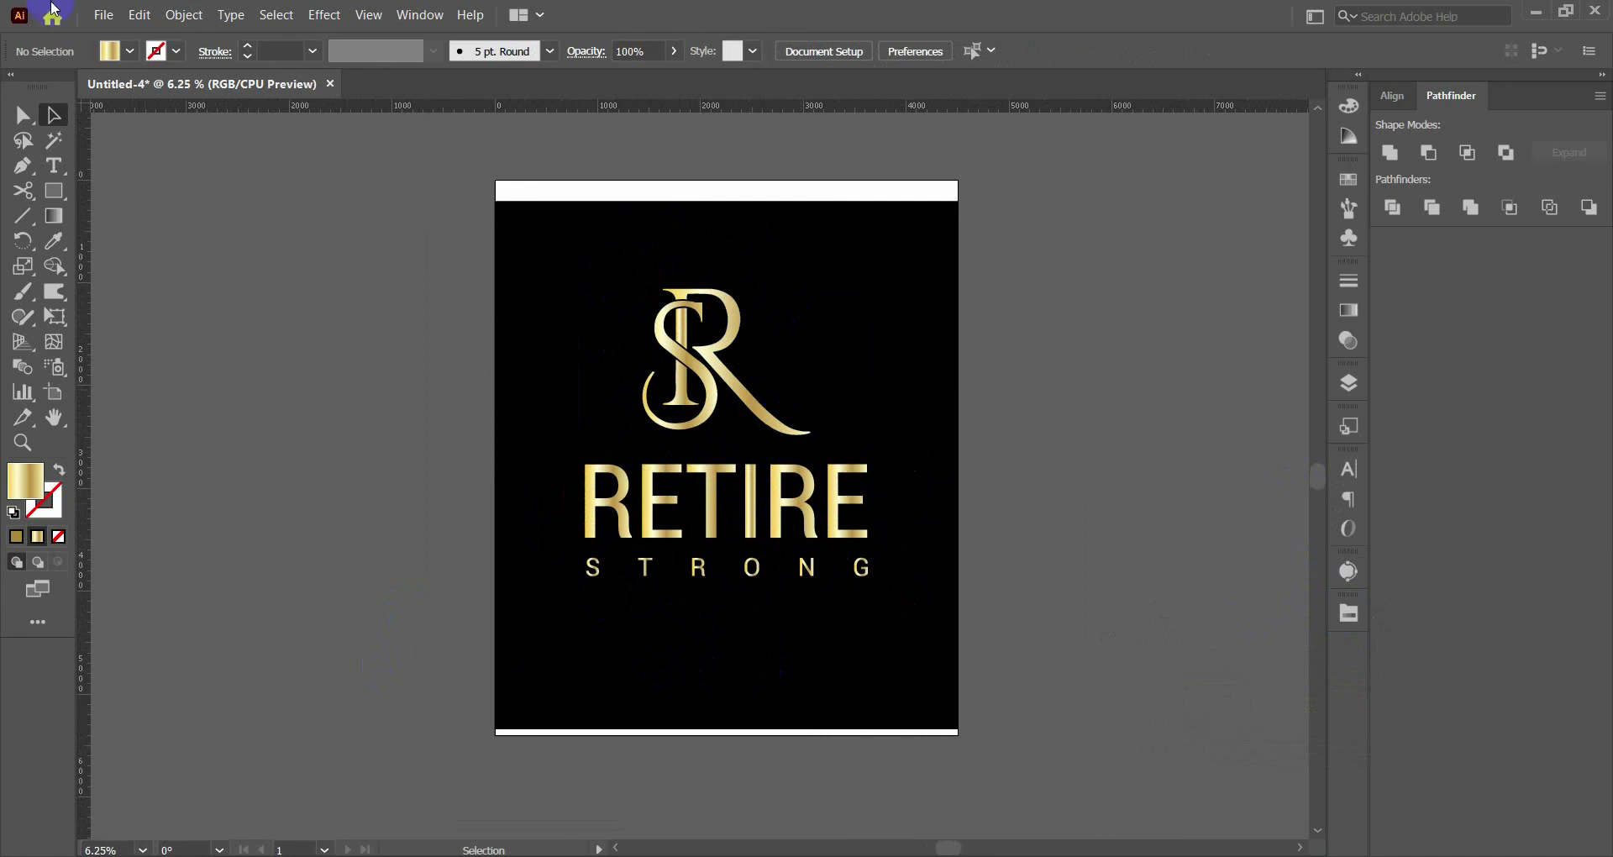
click(104, 16)
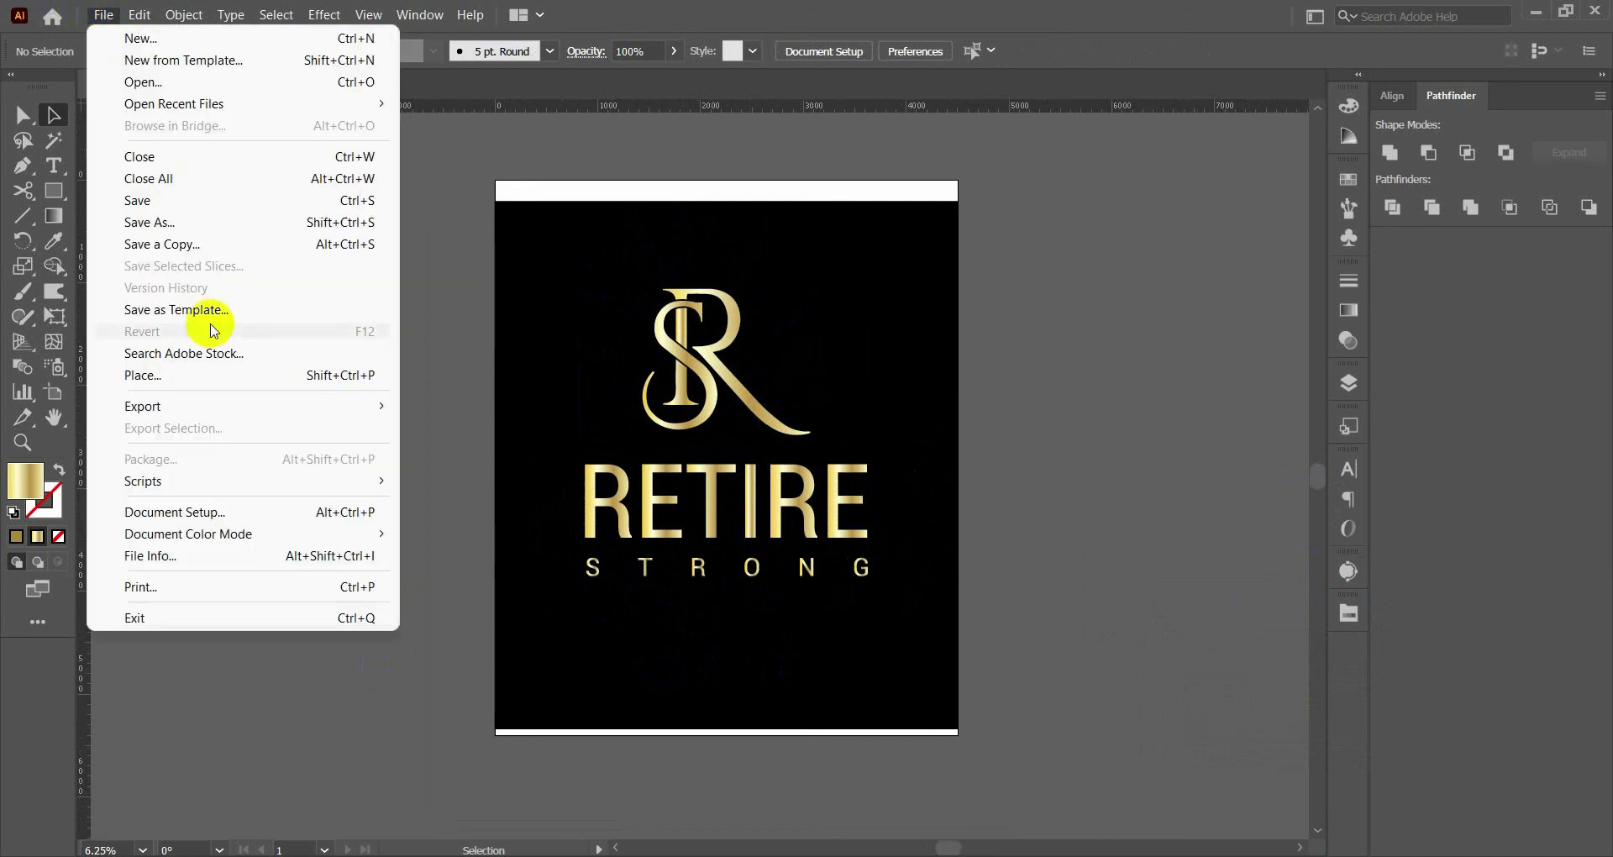
mouse_move(239, 406)
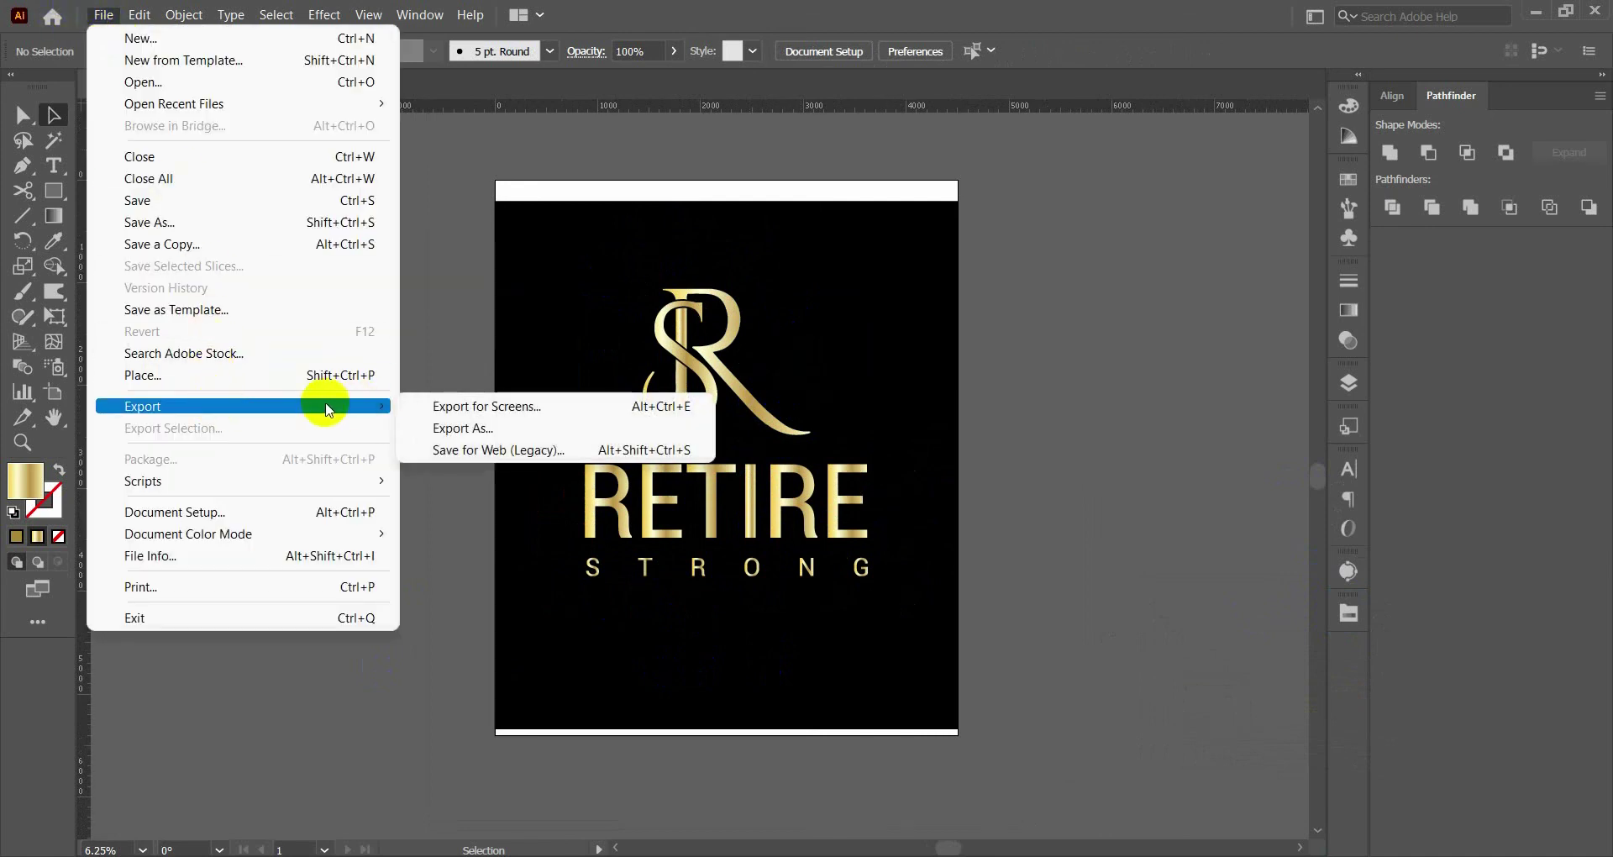
click(487, 429)
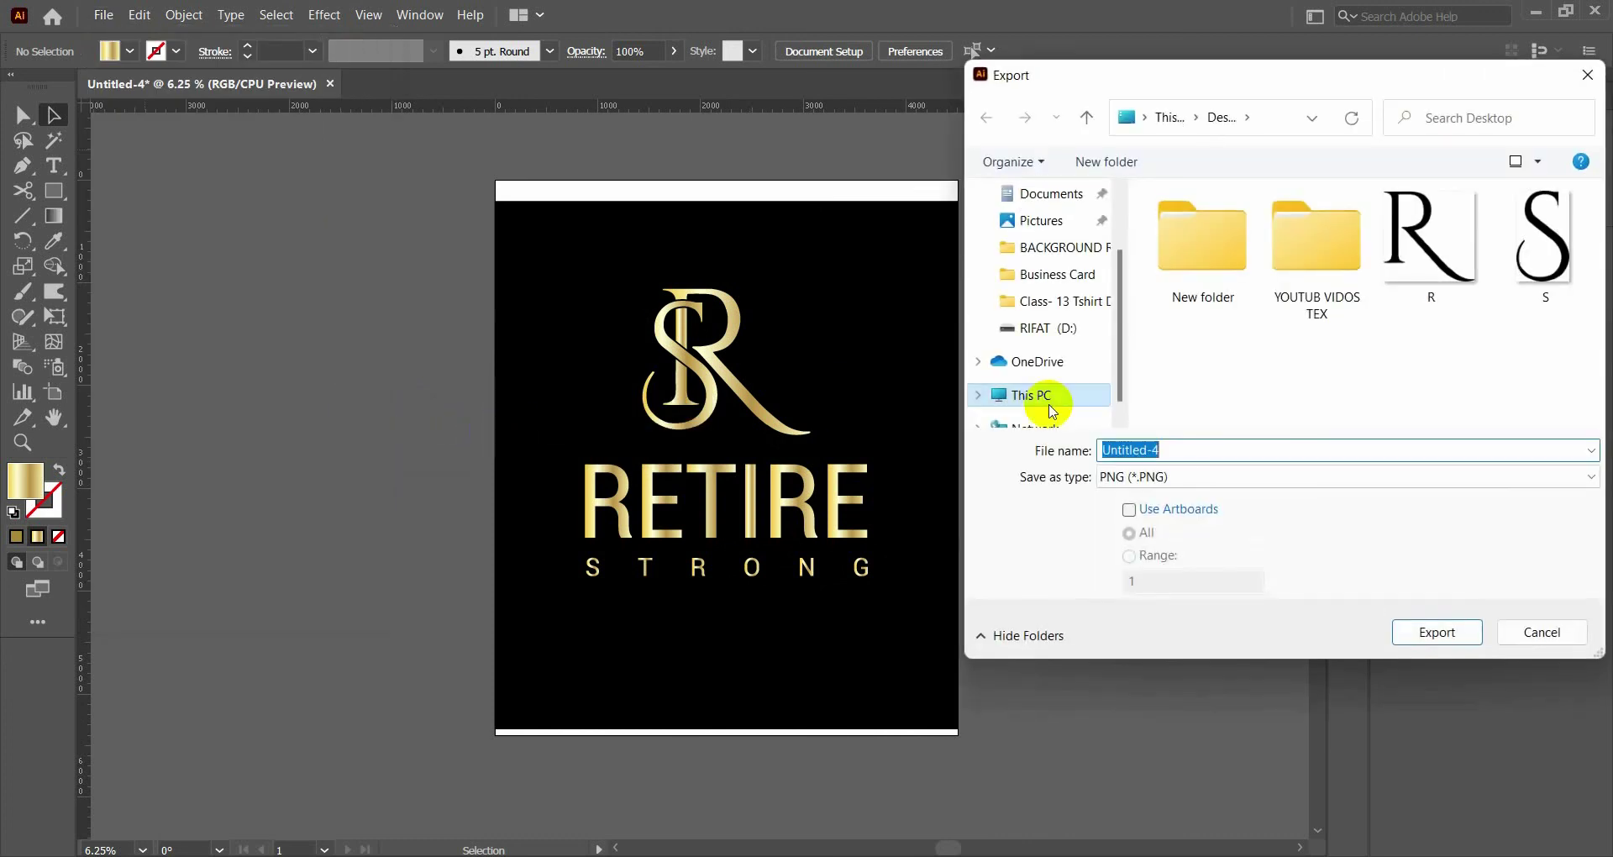
click(1184, 476)
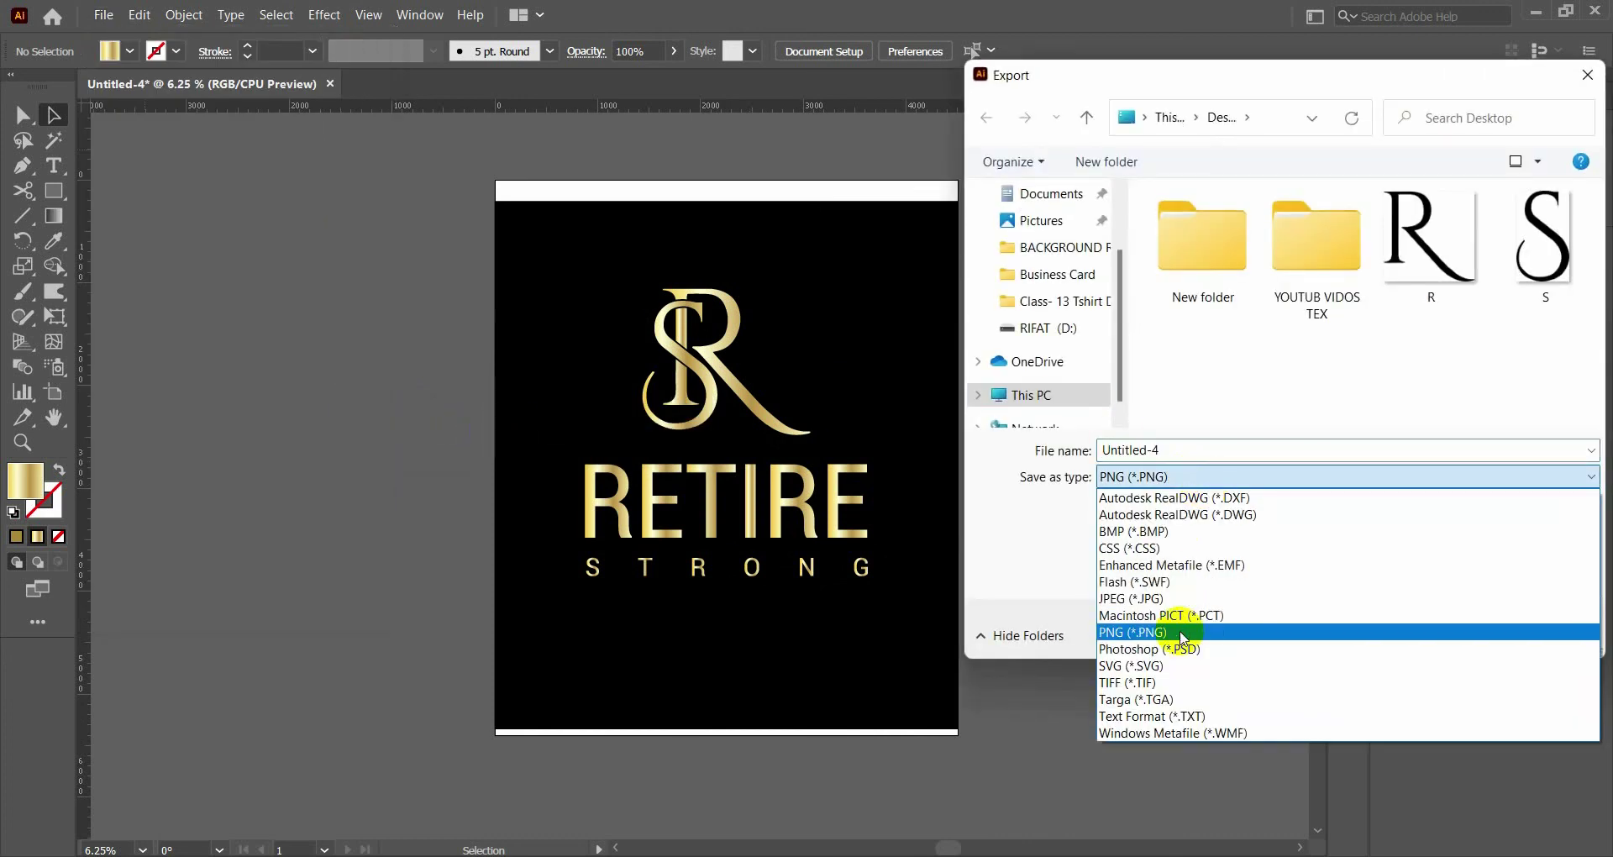
click(1181, 636)
click(1206, 478)
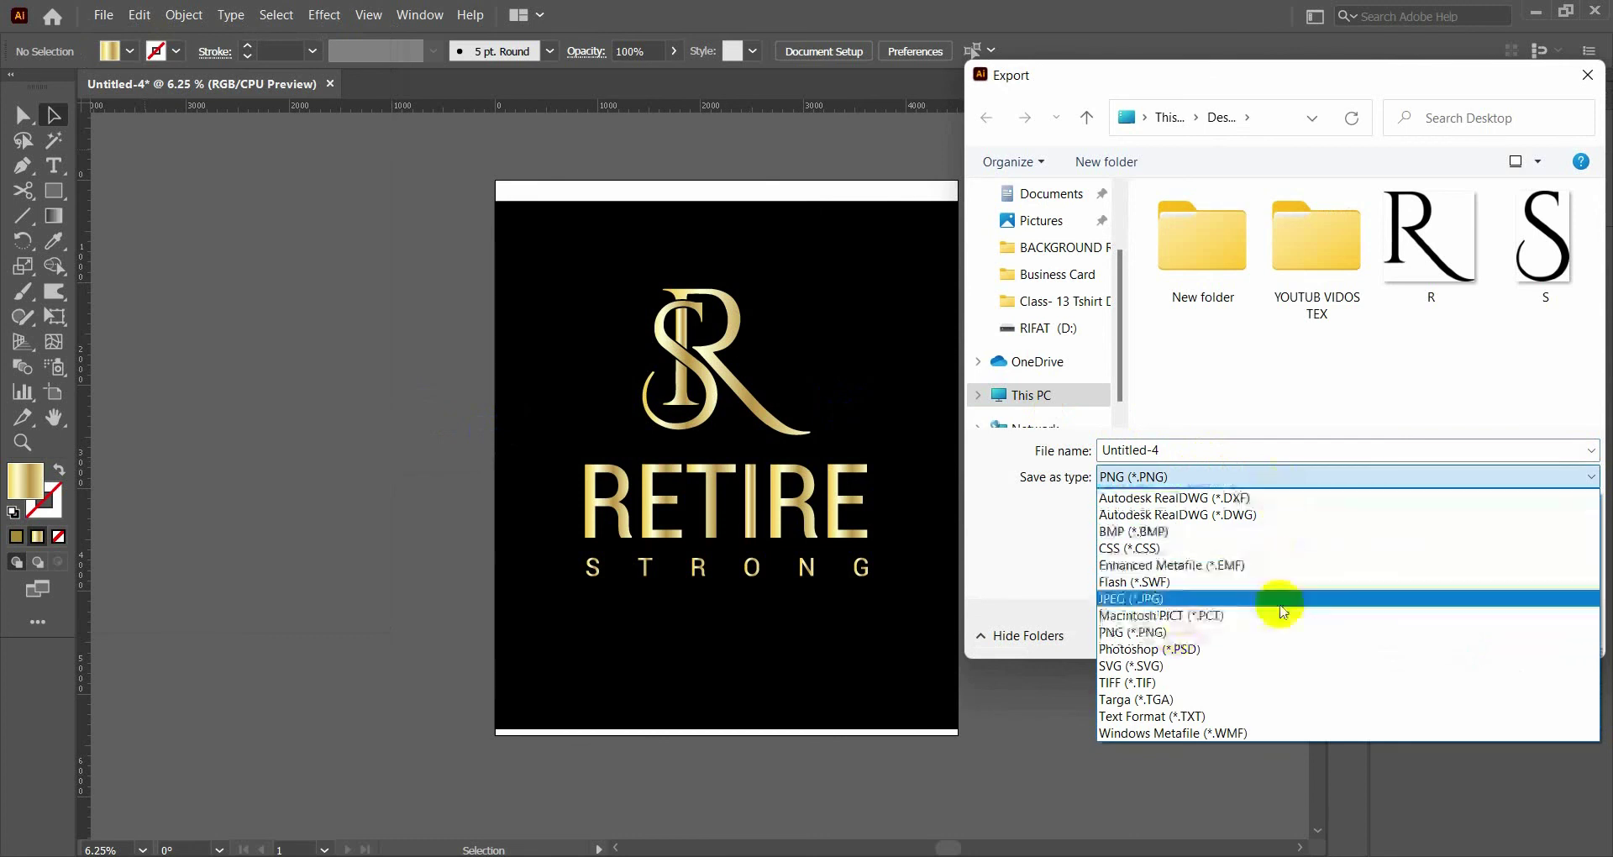
click(1215, 476)
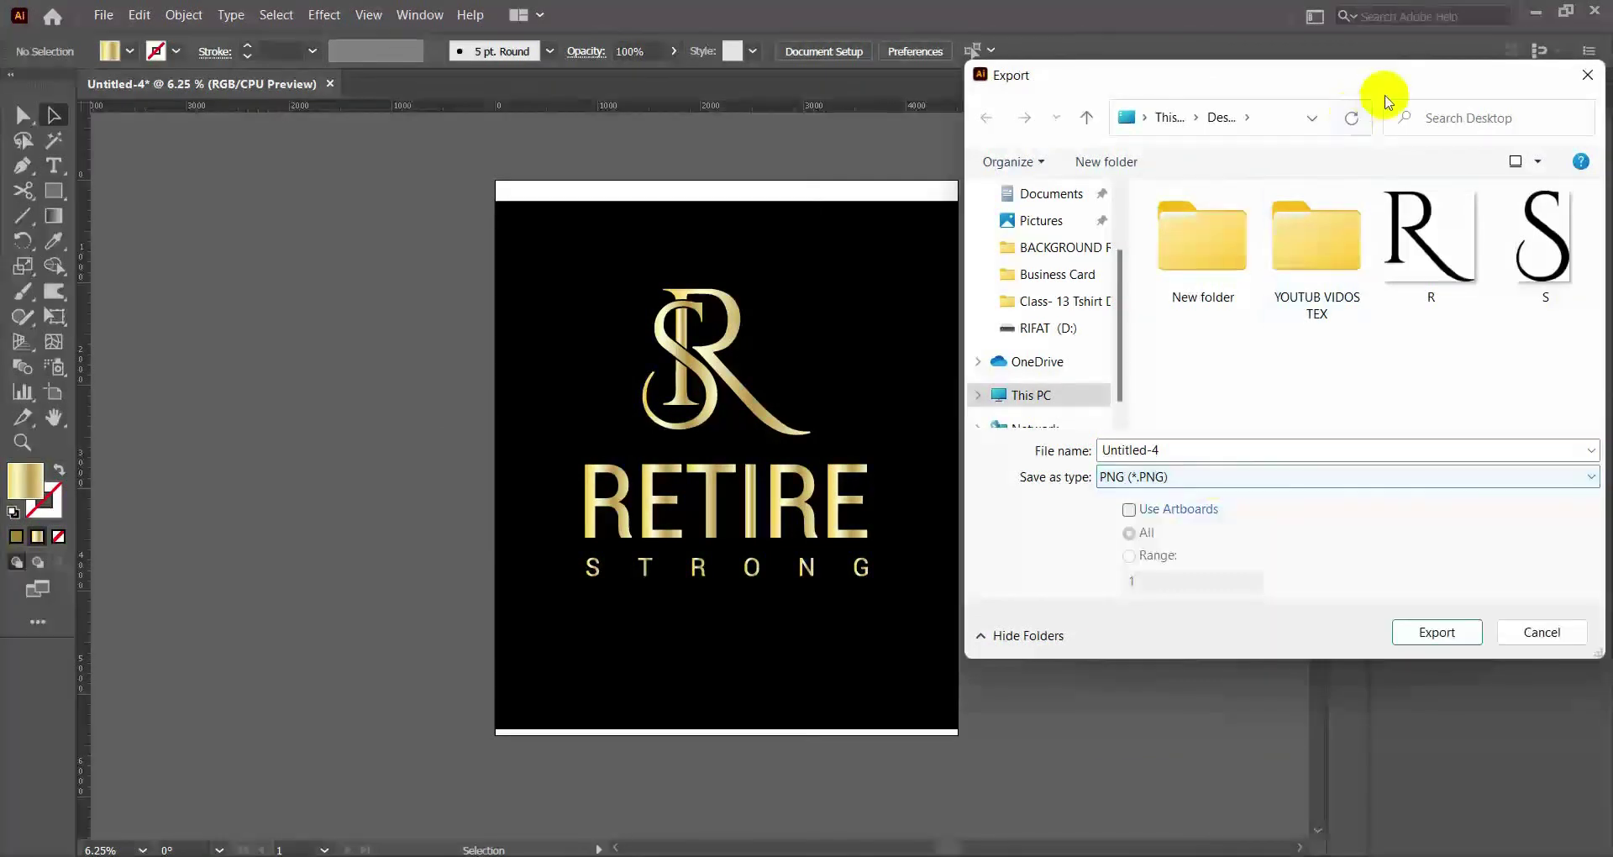
drag(1458, 84, 1172, 88)
click(1301, 79)
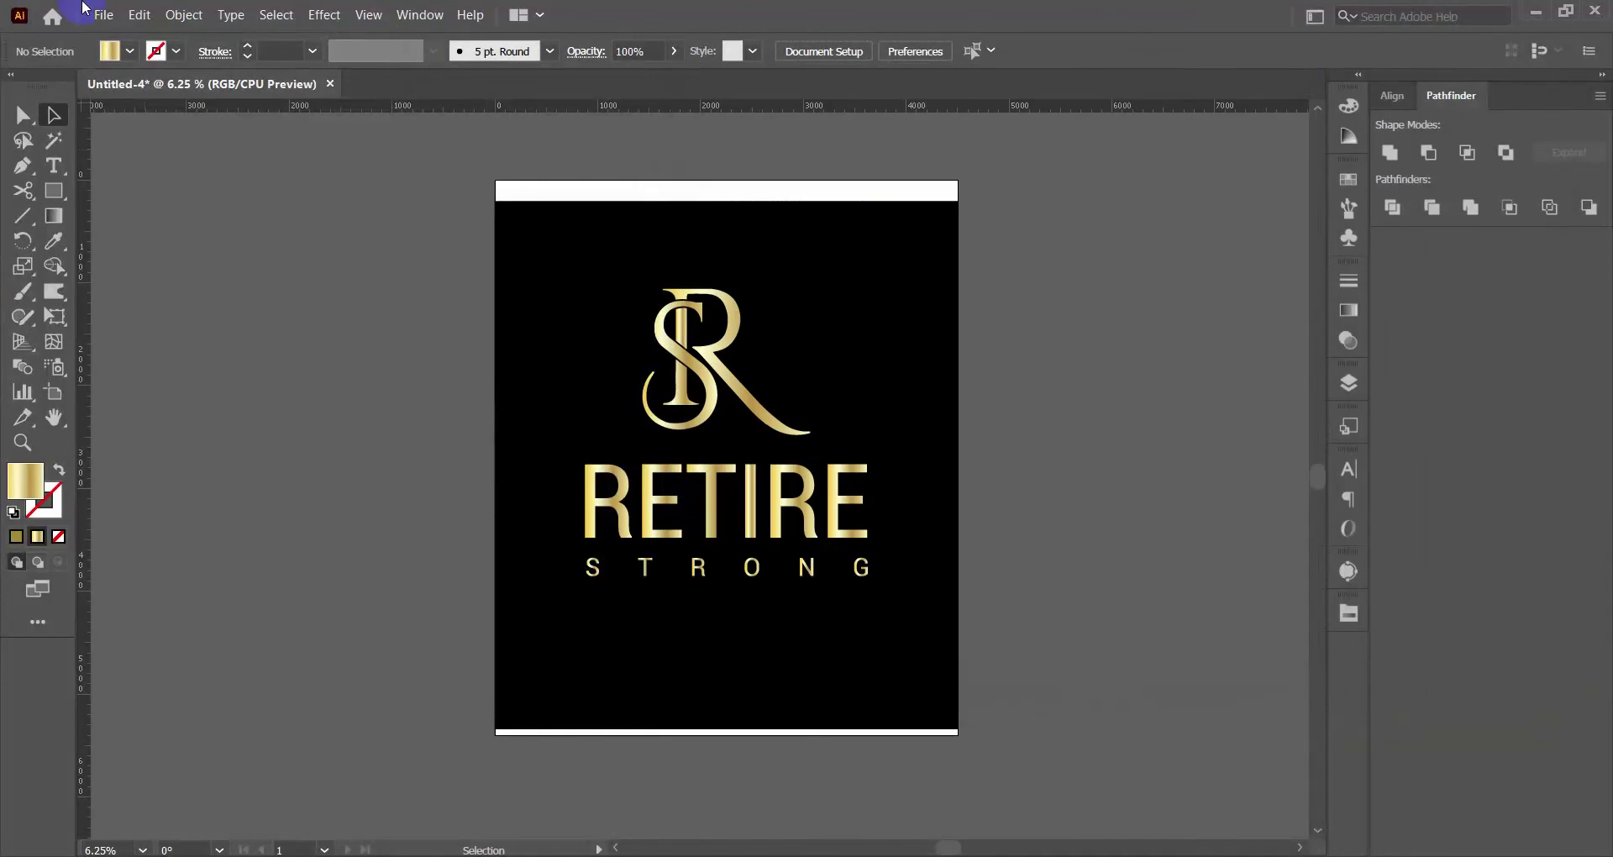
click(109, 17)
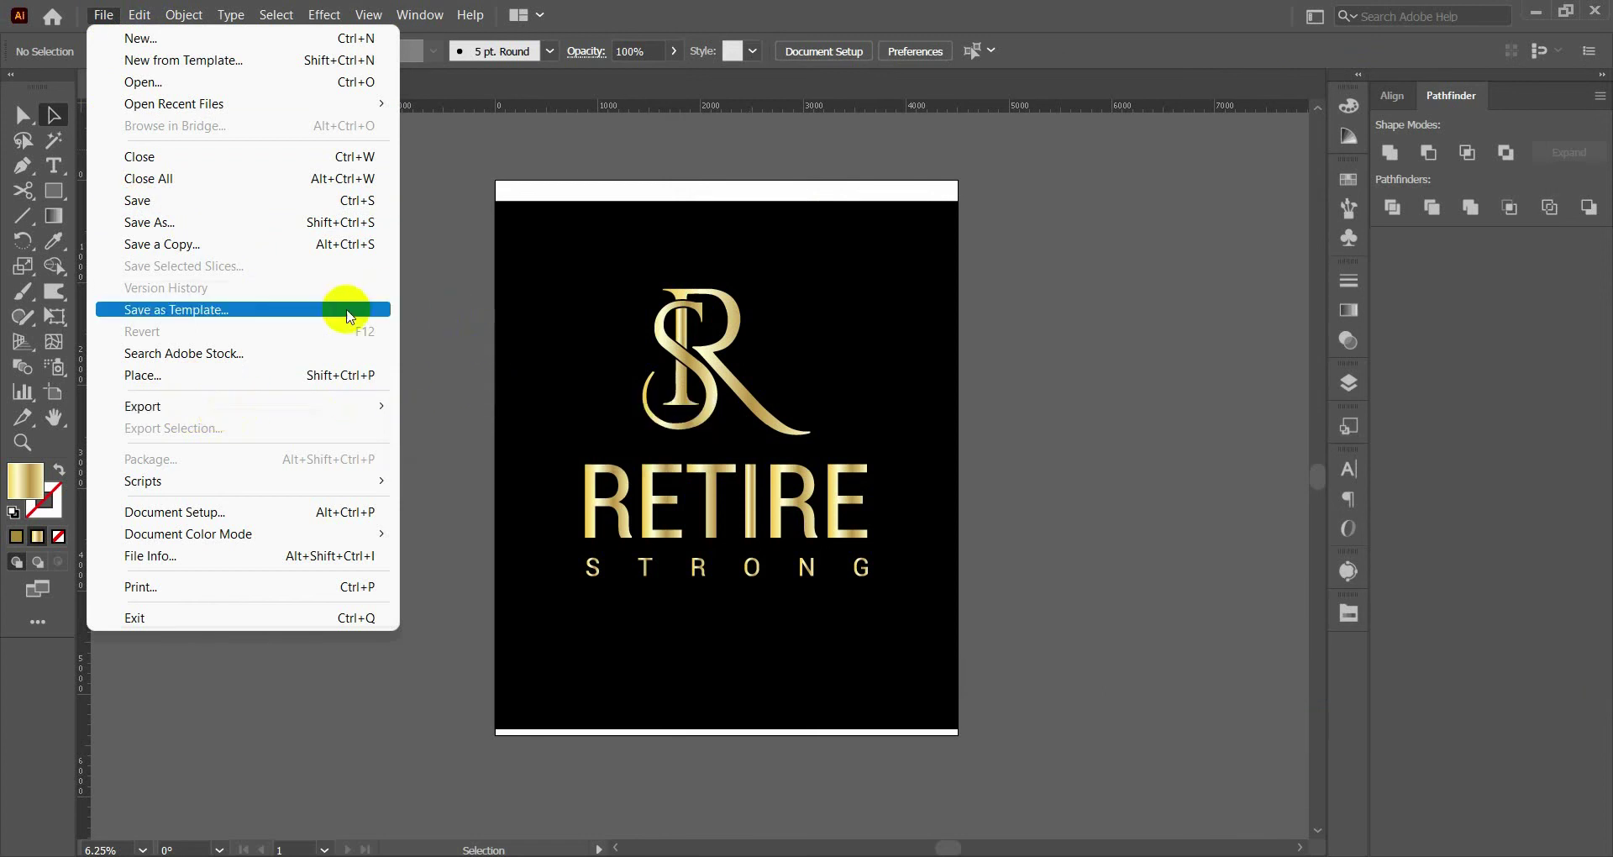
mouse_move(143, 406)
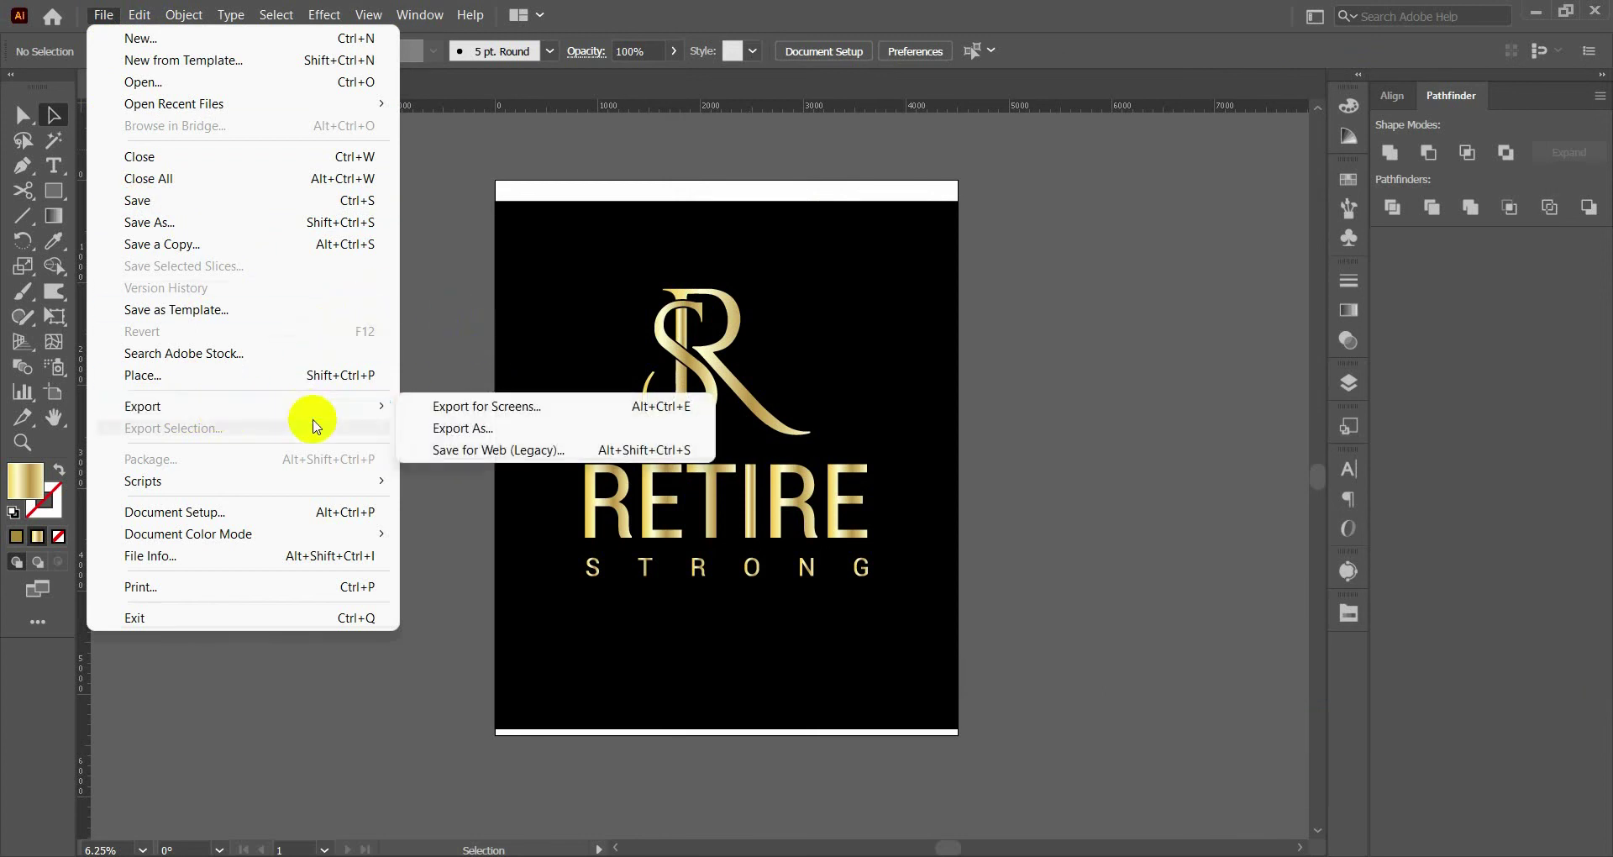
click(458, 261)
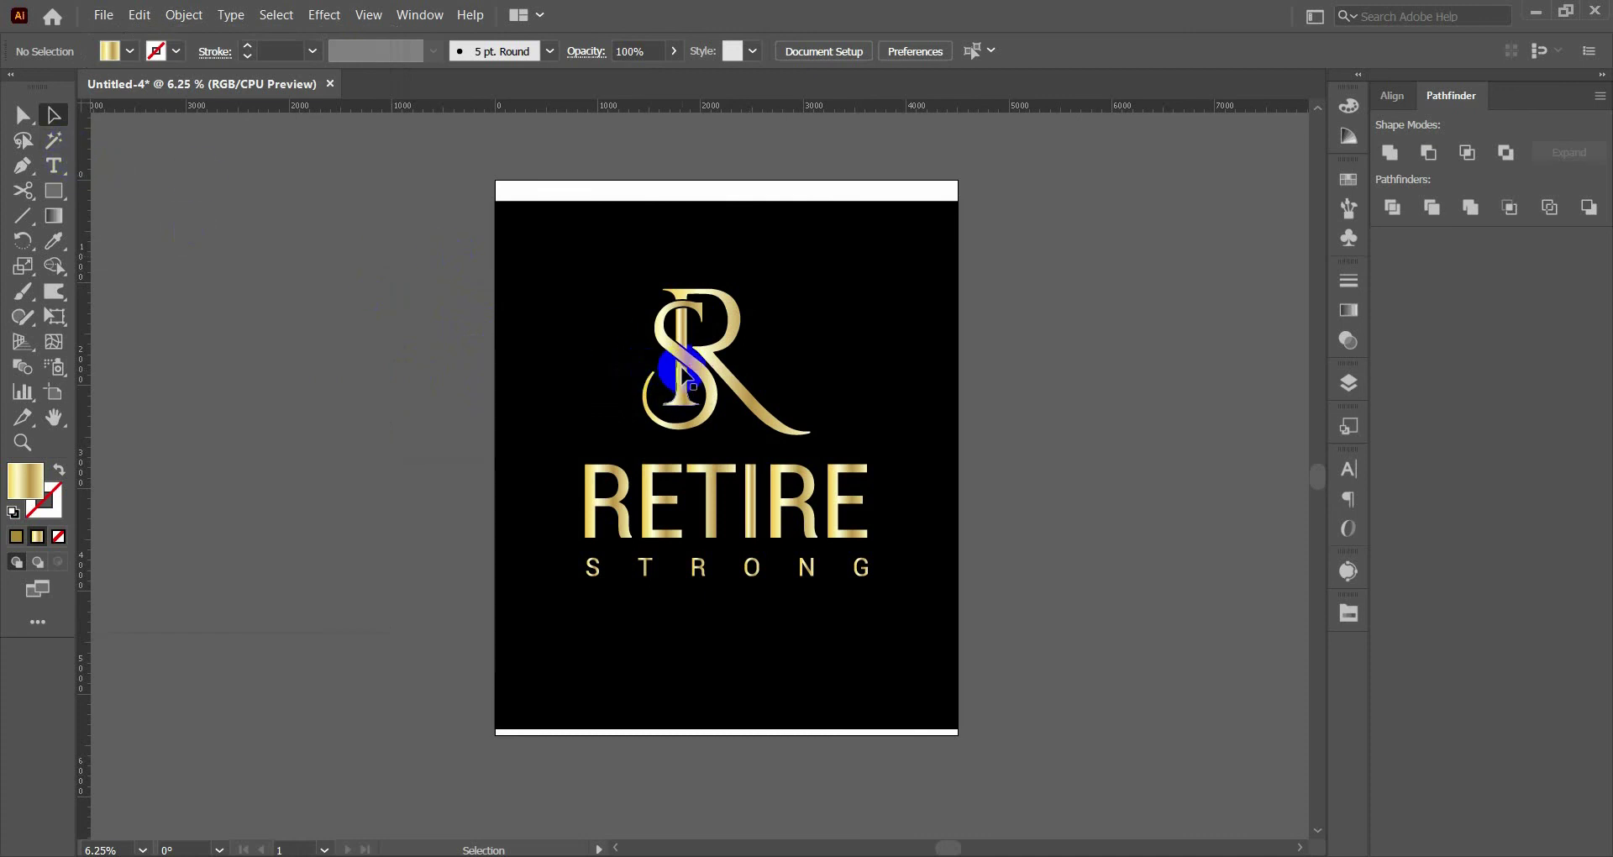
drag(683, 371, 691, 404)
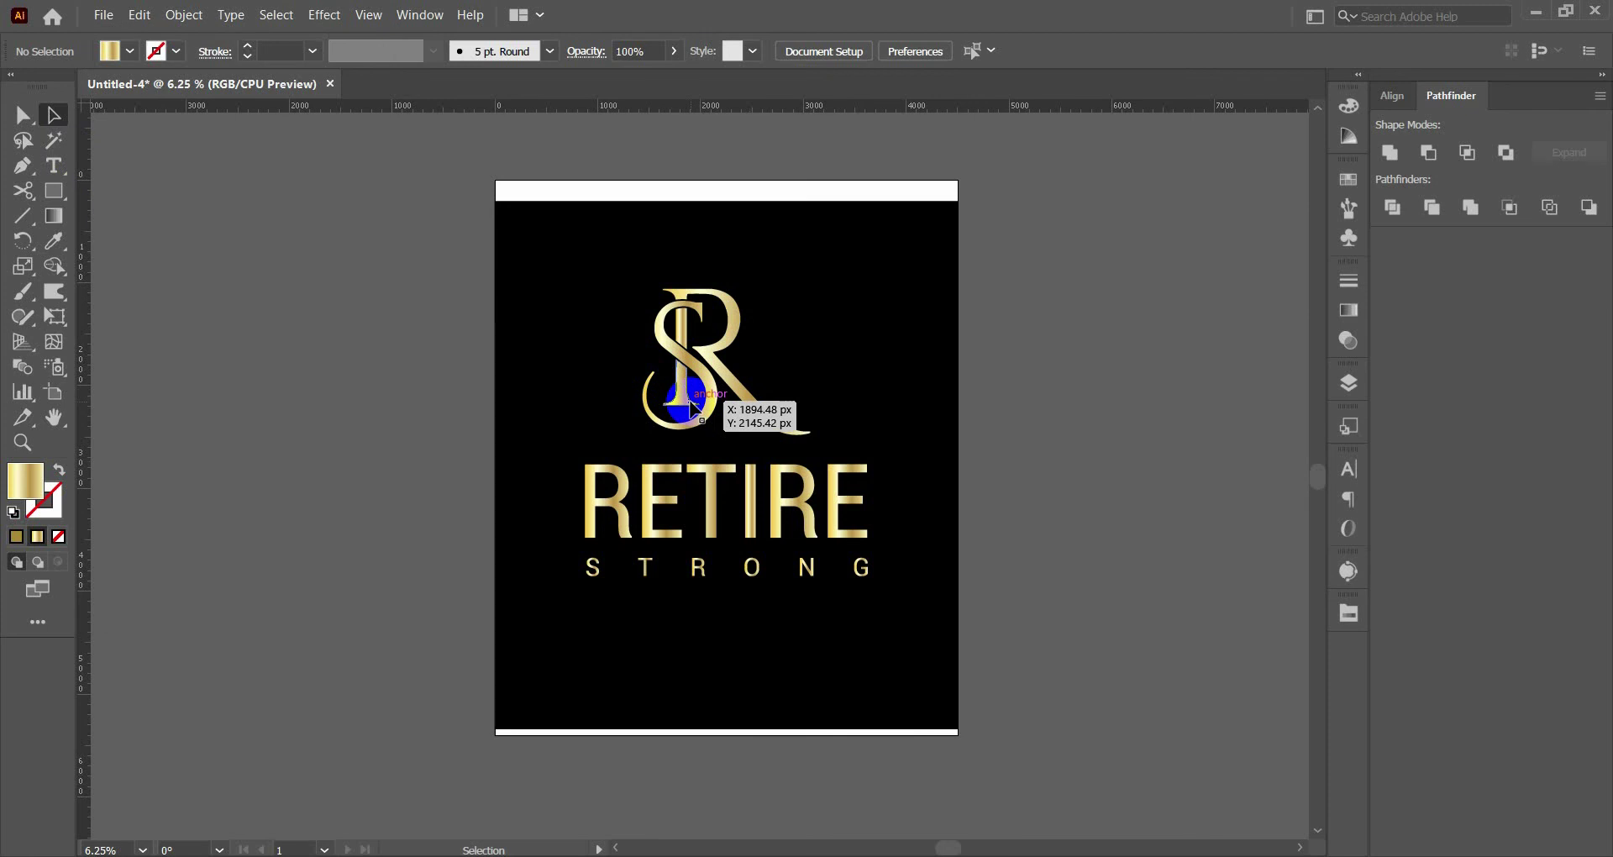
drag(691, 408, 211, 249)
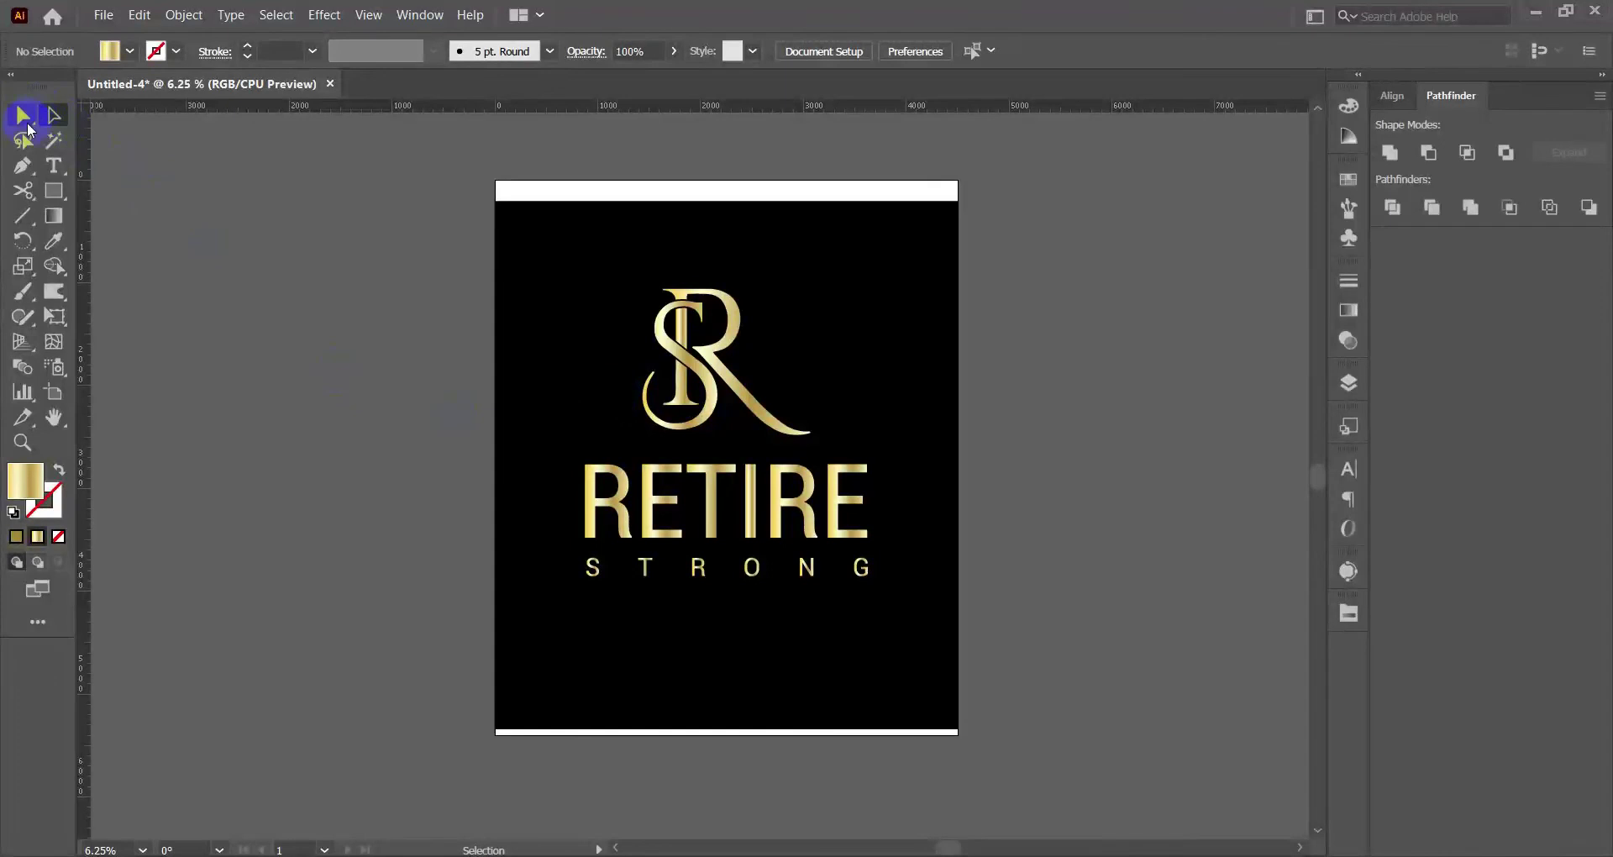
click(55, 117)
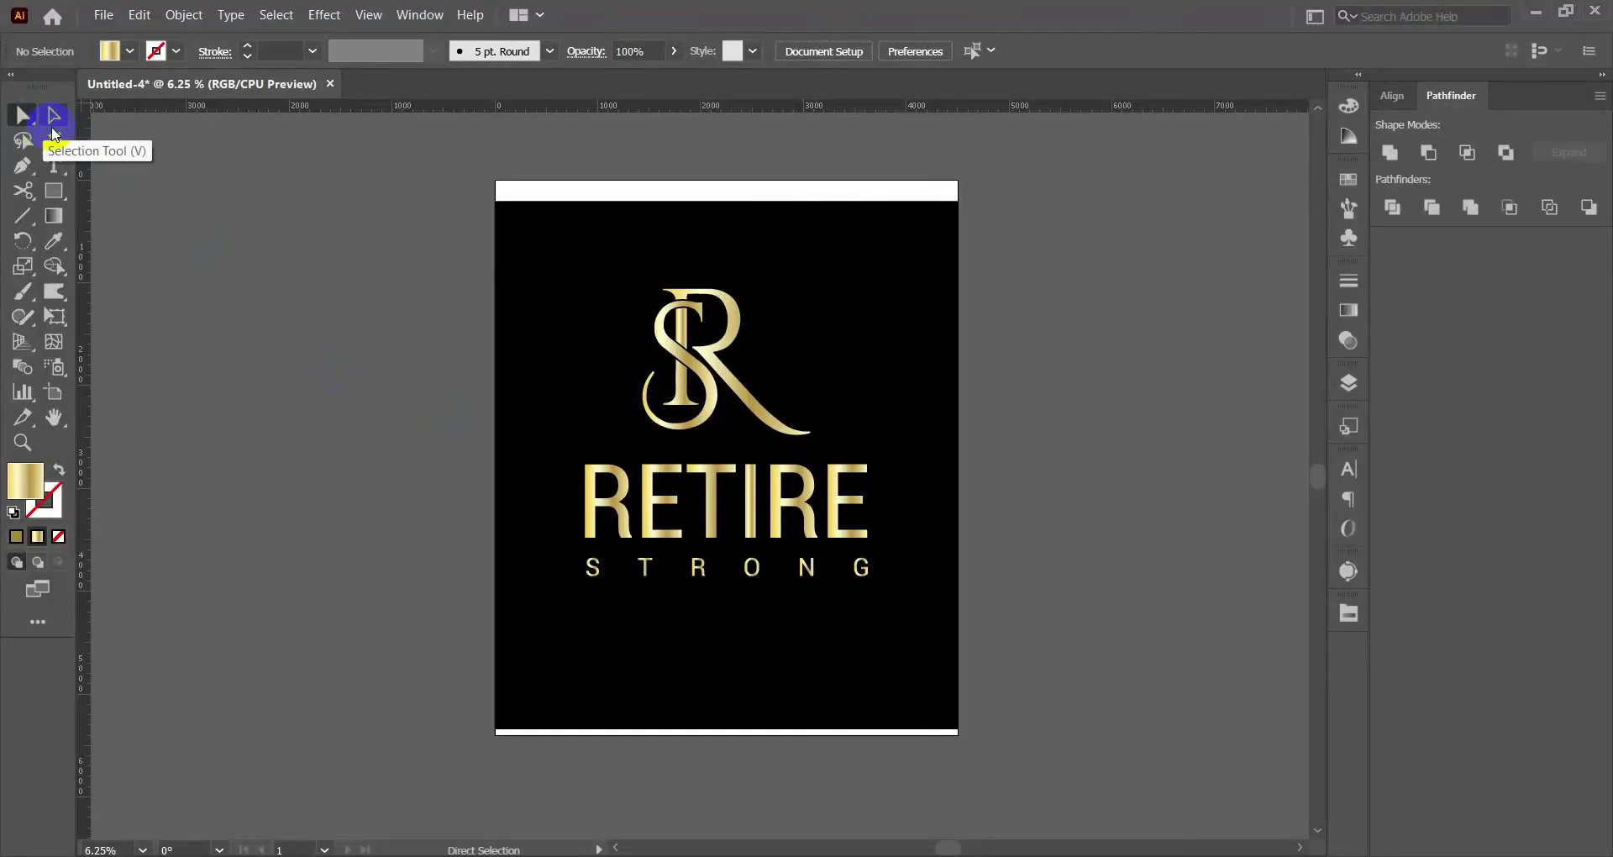
click(58, 117)
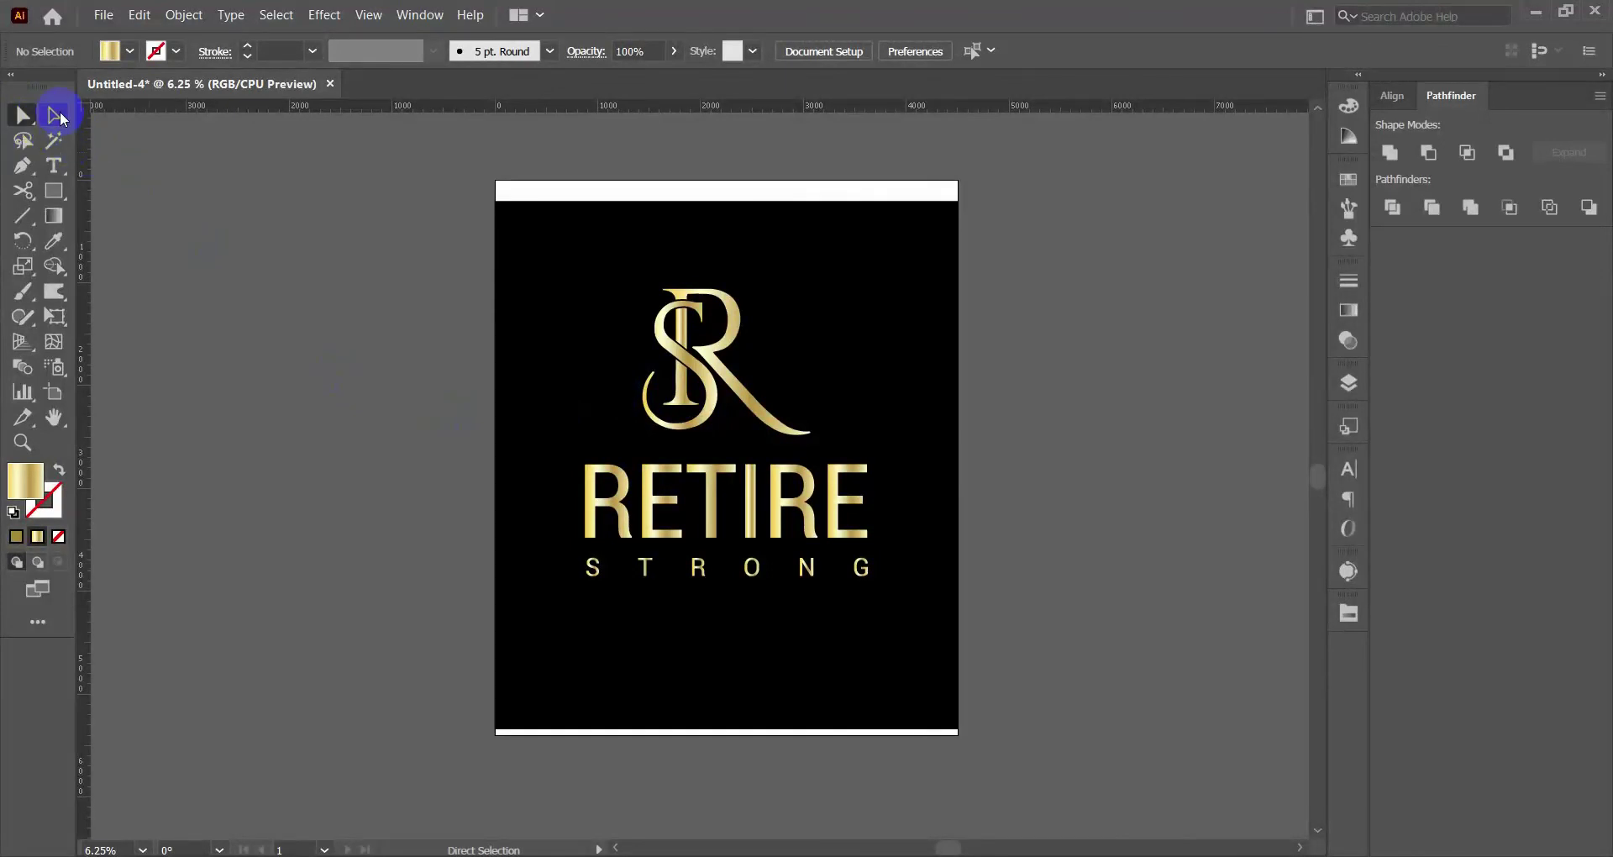